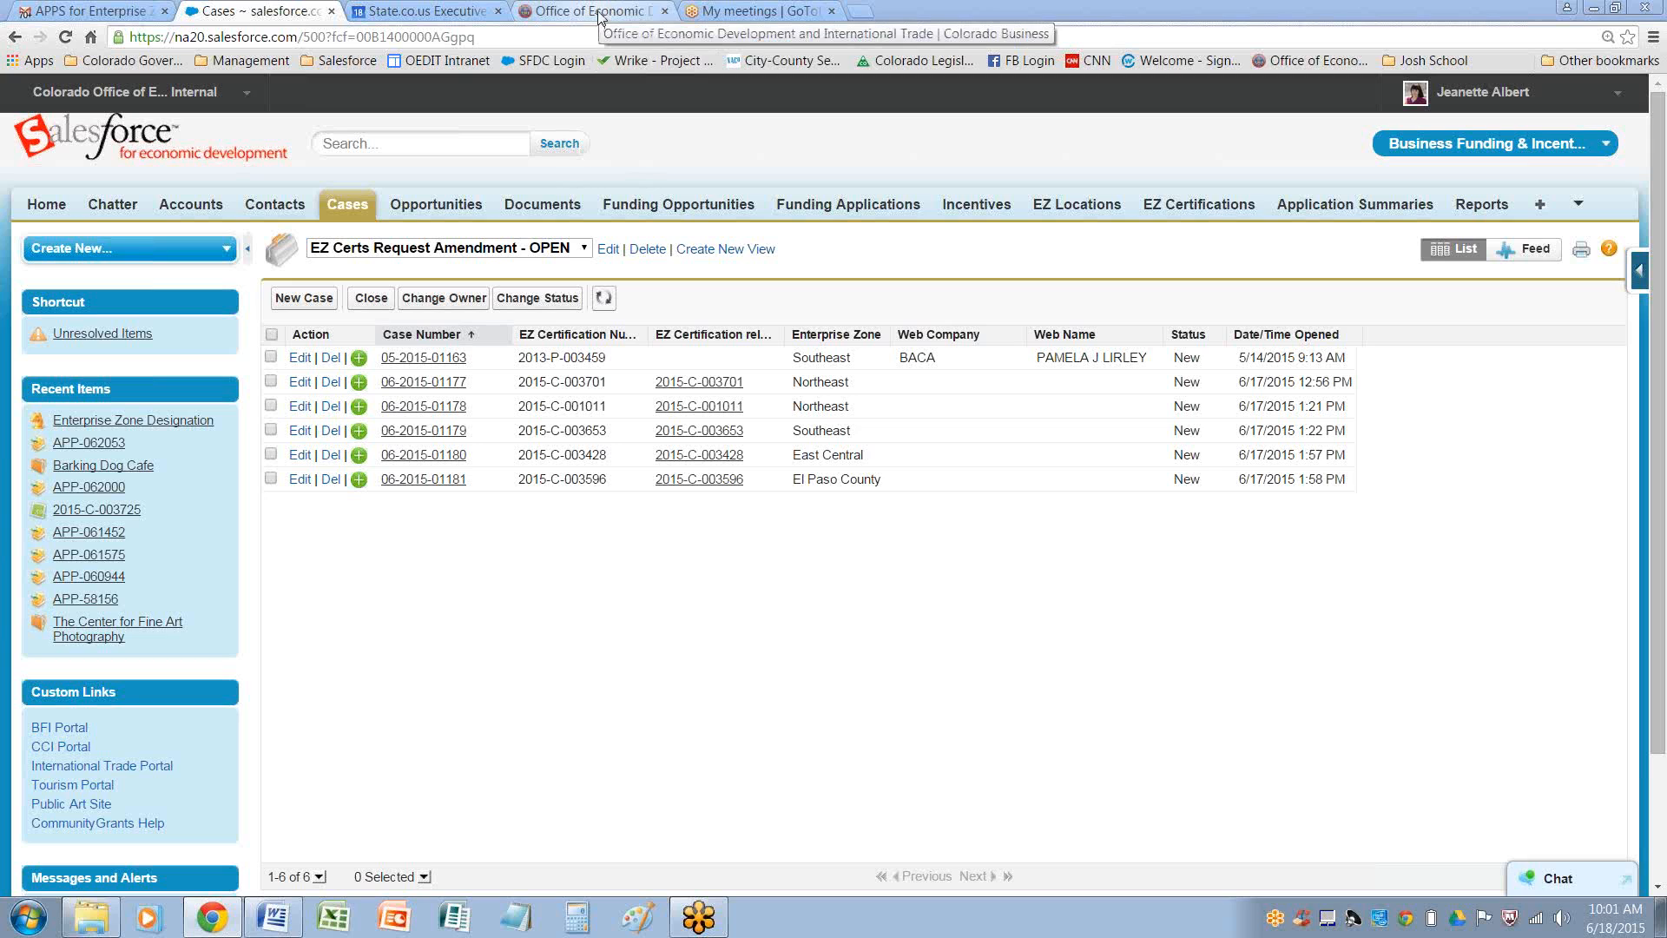
Open the advancecolorado.com/ez Enterprise Zone Tax Credits page in the Office of Economic Development tab
{"action": "left_click", "coordinate": [599, 12]}
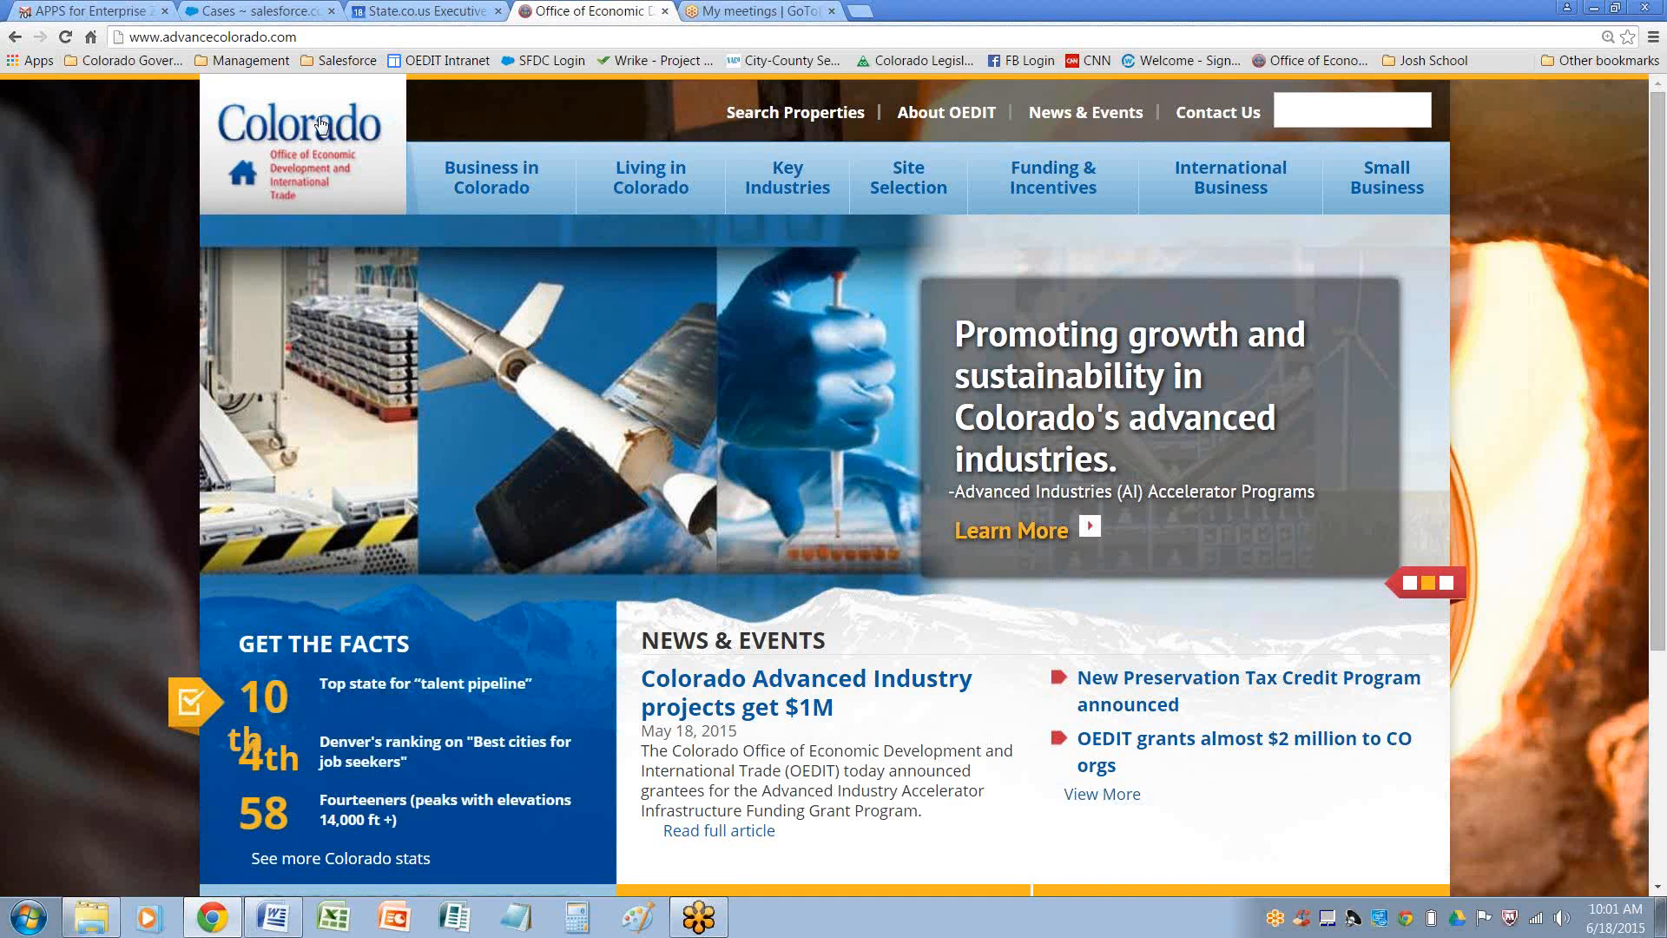
{"action": "left_click", "coordinate": [336, 39]}
{"action": "left_click", "coordinate": [335, 40]}
{"action": "type", "text": "/ez"}
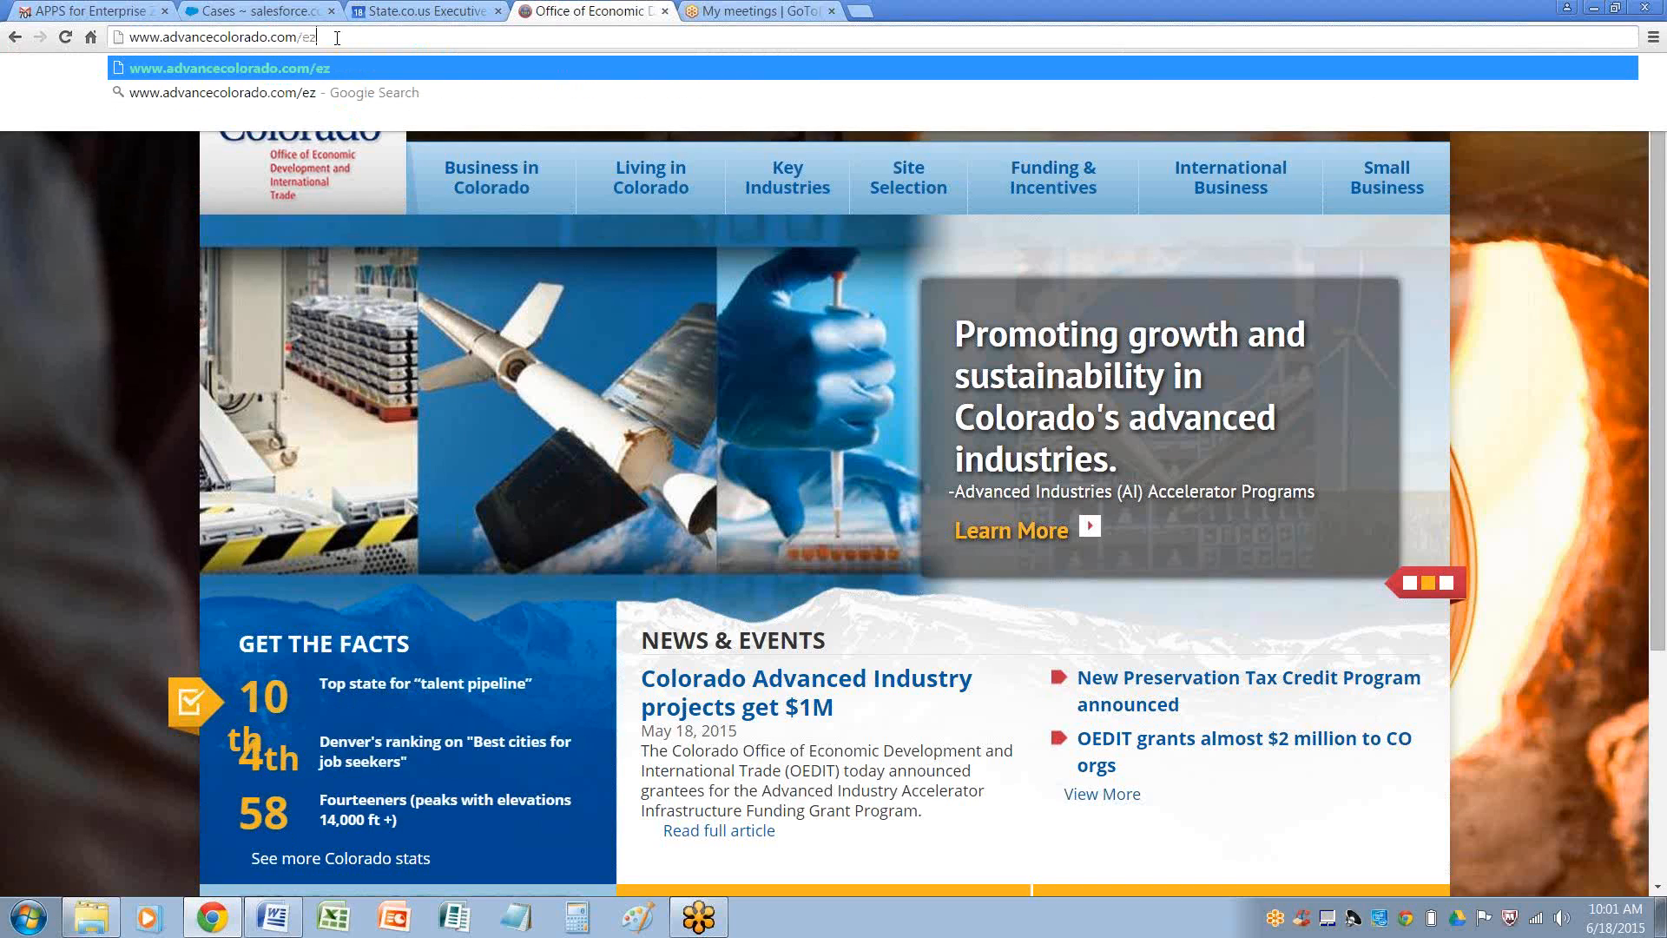
{"action": "key", "text": "Return"}
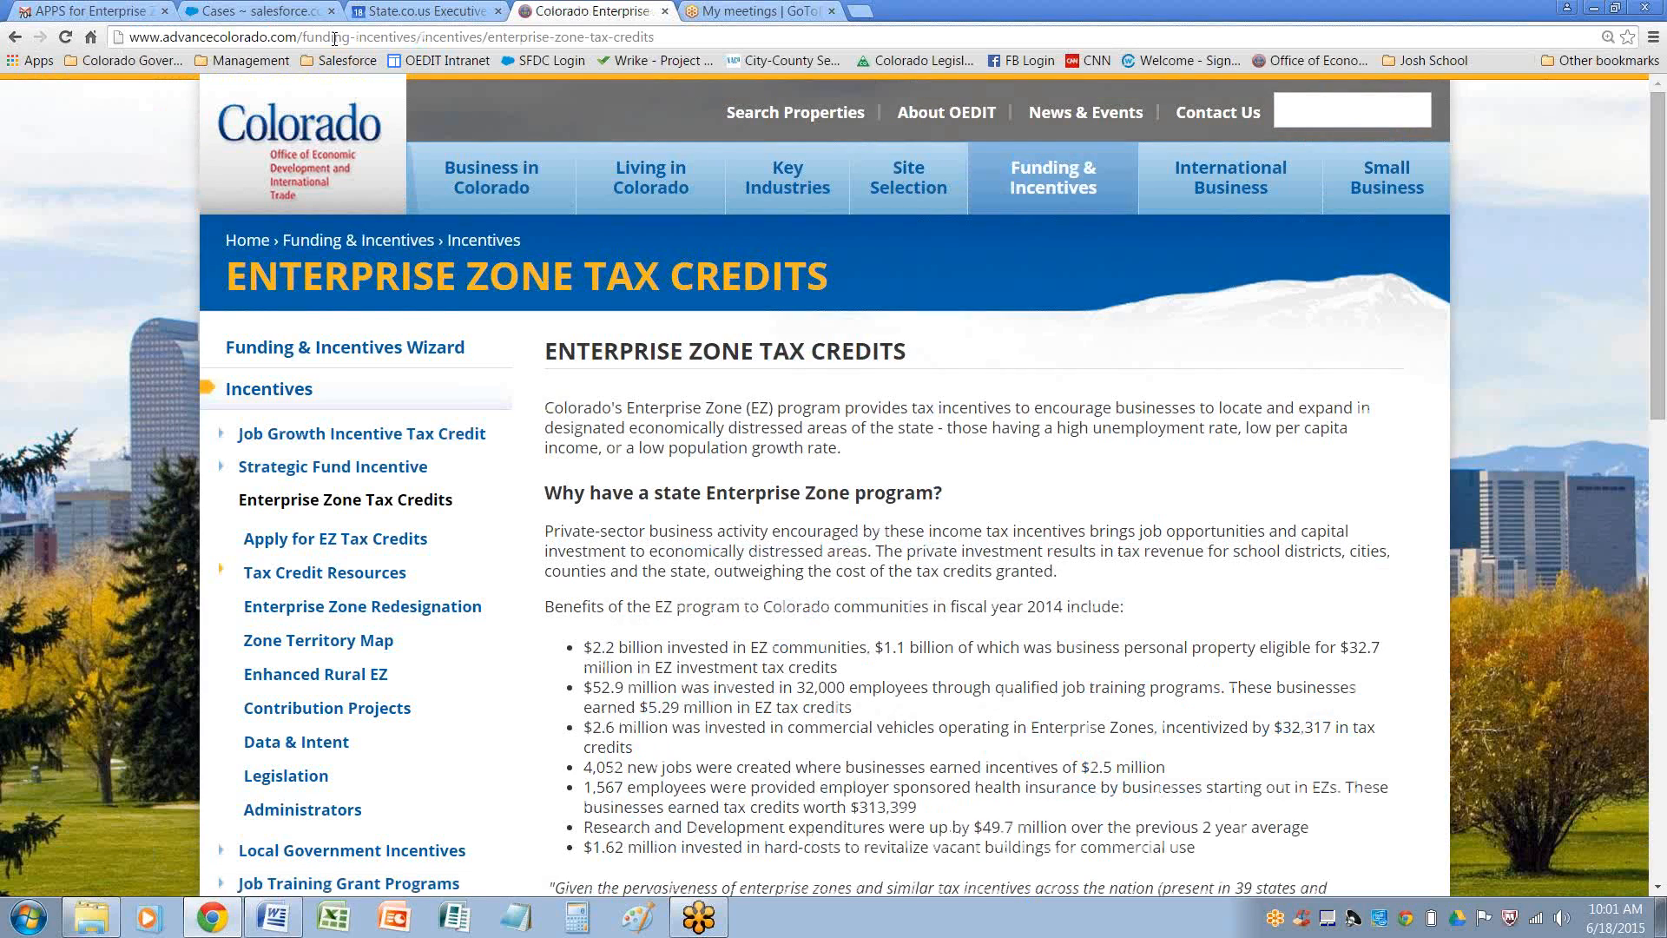
Navigate via Apply for EZ Pre-Certification and Certification to the Amend a Certification form
{"action": "scroll", "coordinate": [1031, 577], "scroll_direction": "down", "scroll_amount": 5}
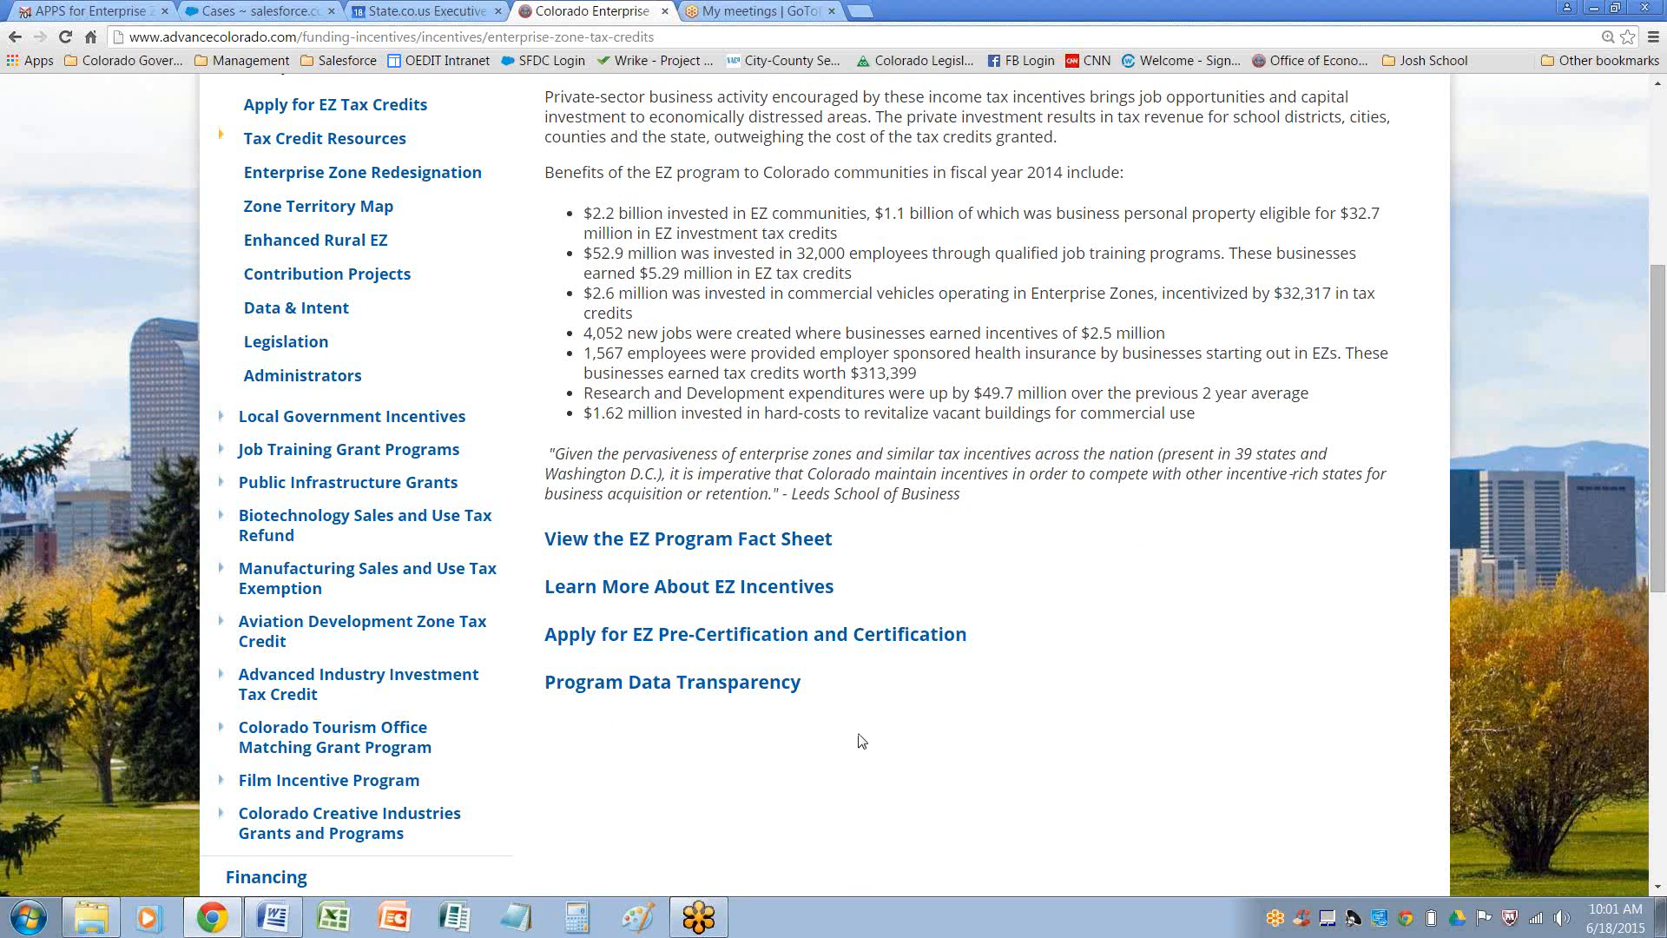
{"action": "left_click", "coordinate": [849, 642]}
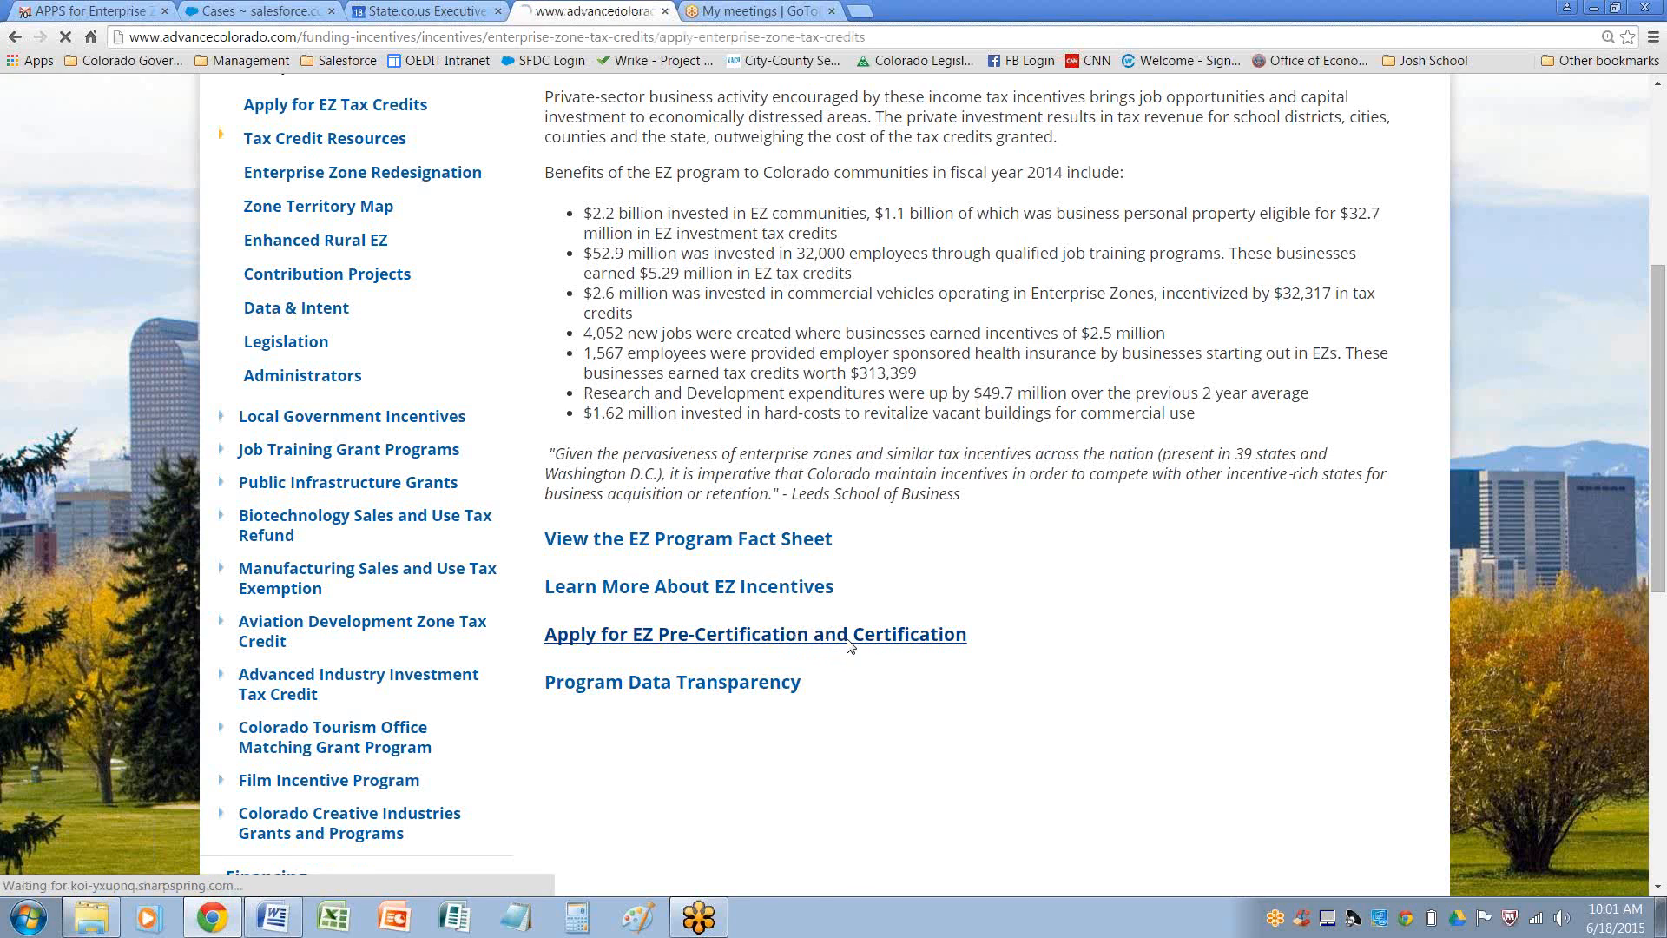
{"action": "scroll", "coordinate": [1015, 640], "scroll_direction": "down", "scroll_amount": 2}
{"action": "scroll", "coordinate": [1015, 640], "scroll_direction": "down", "scroll_amount": 6}
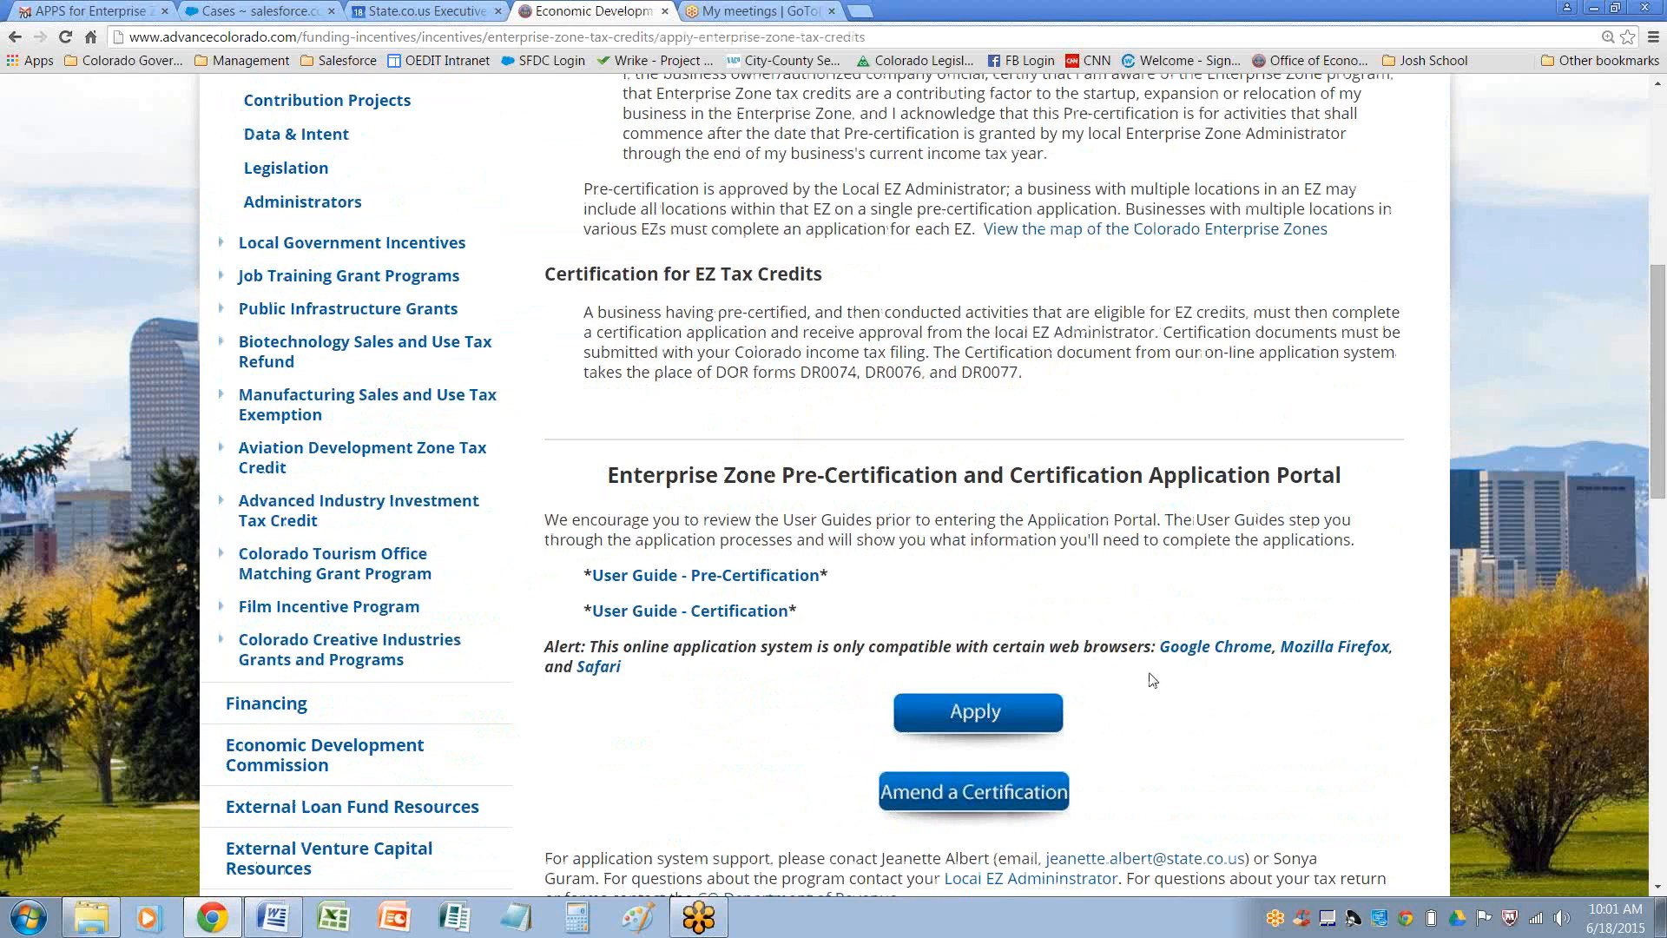
{"action": "scroll", "coordinate": [1154, 677], "scroll_direction": "down", "scroll_amount": 1}
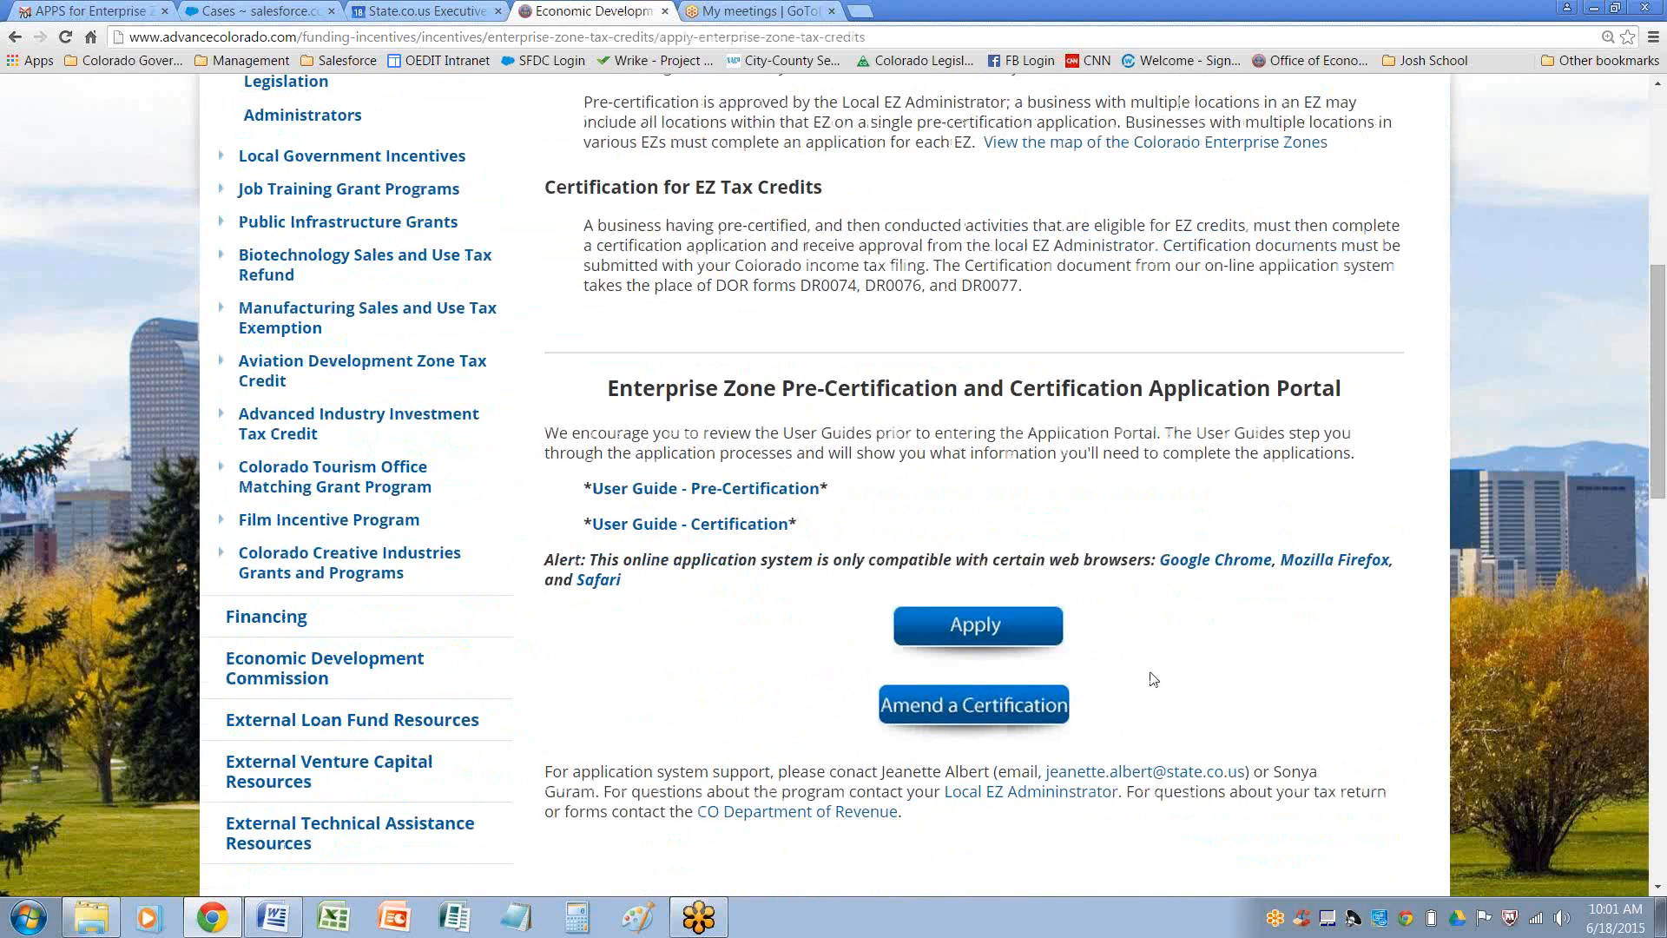
{"action": "left_click", "coordinate": [980, 710]}
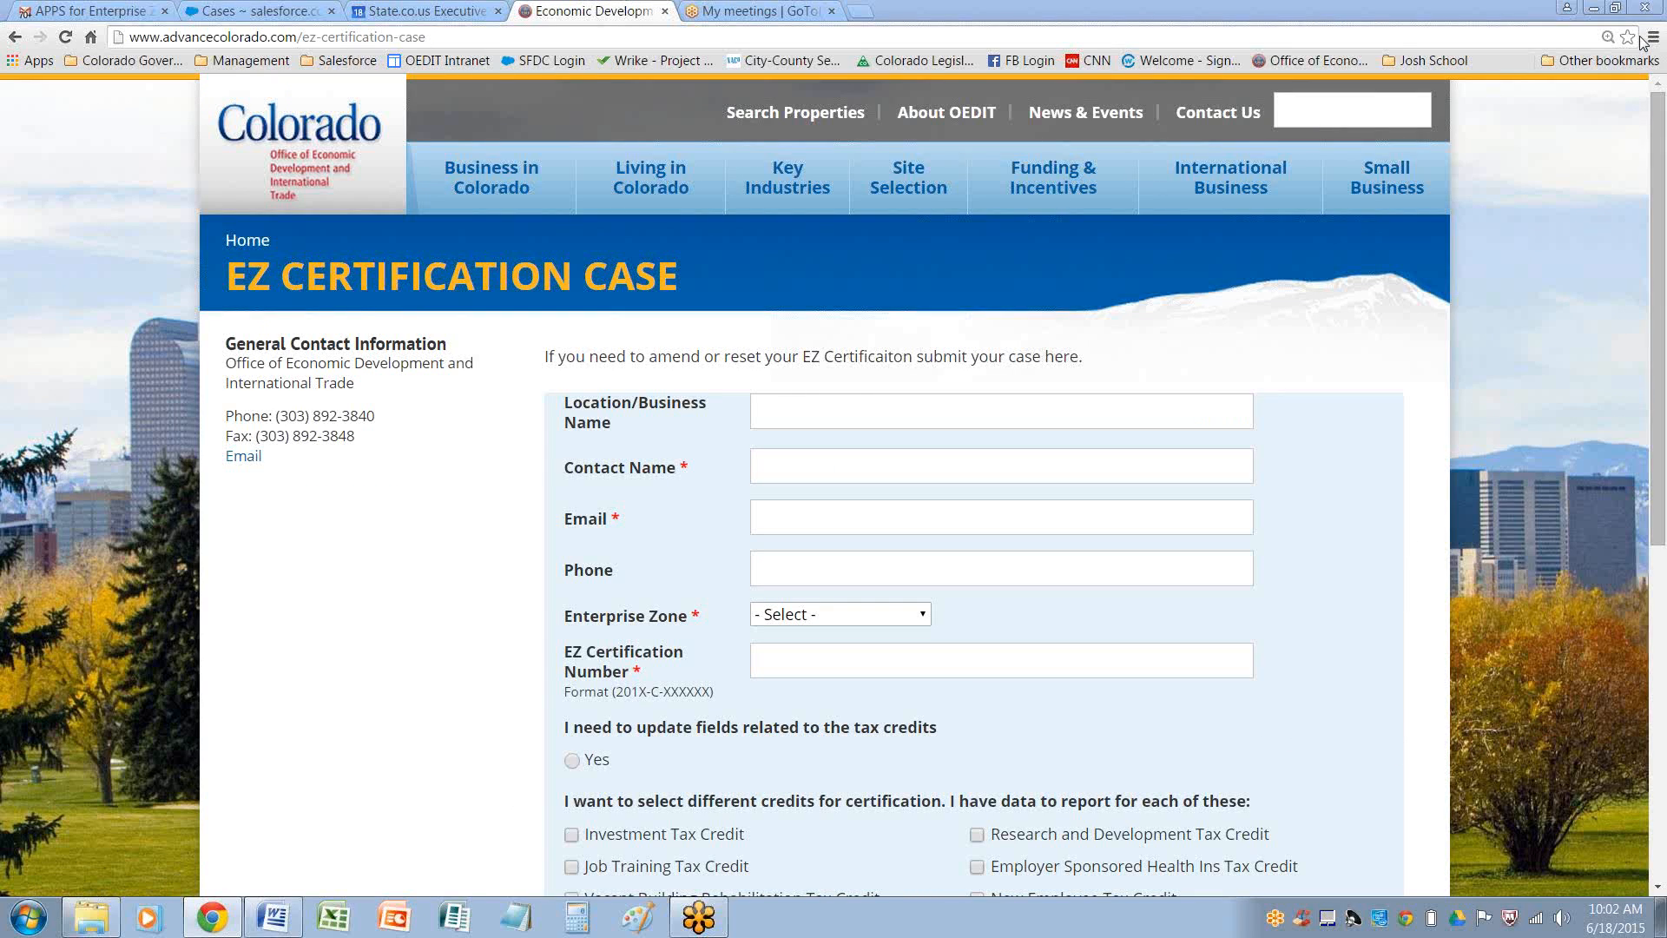
Fill Location/Business Name with Test Record- Lemonade Stand from the suggestions
{"action": "left_click_drag", "start_coordinate": [1660, 135], "coordinate": [1659, 265]}
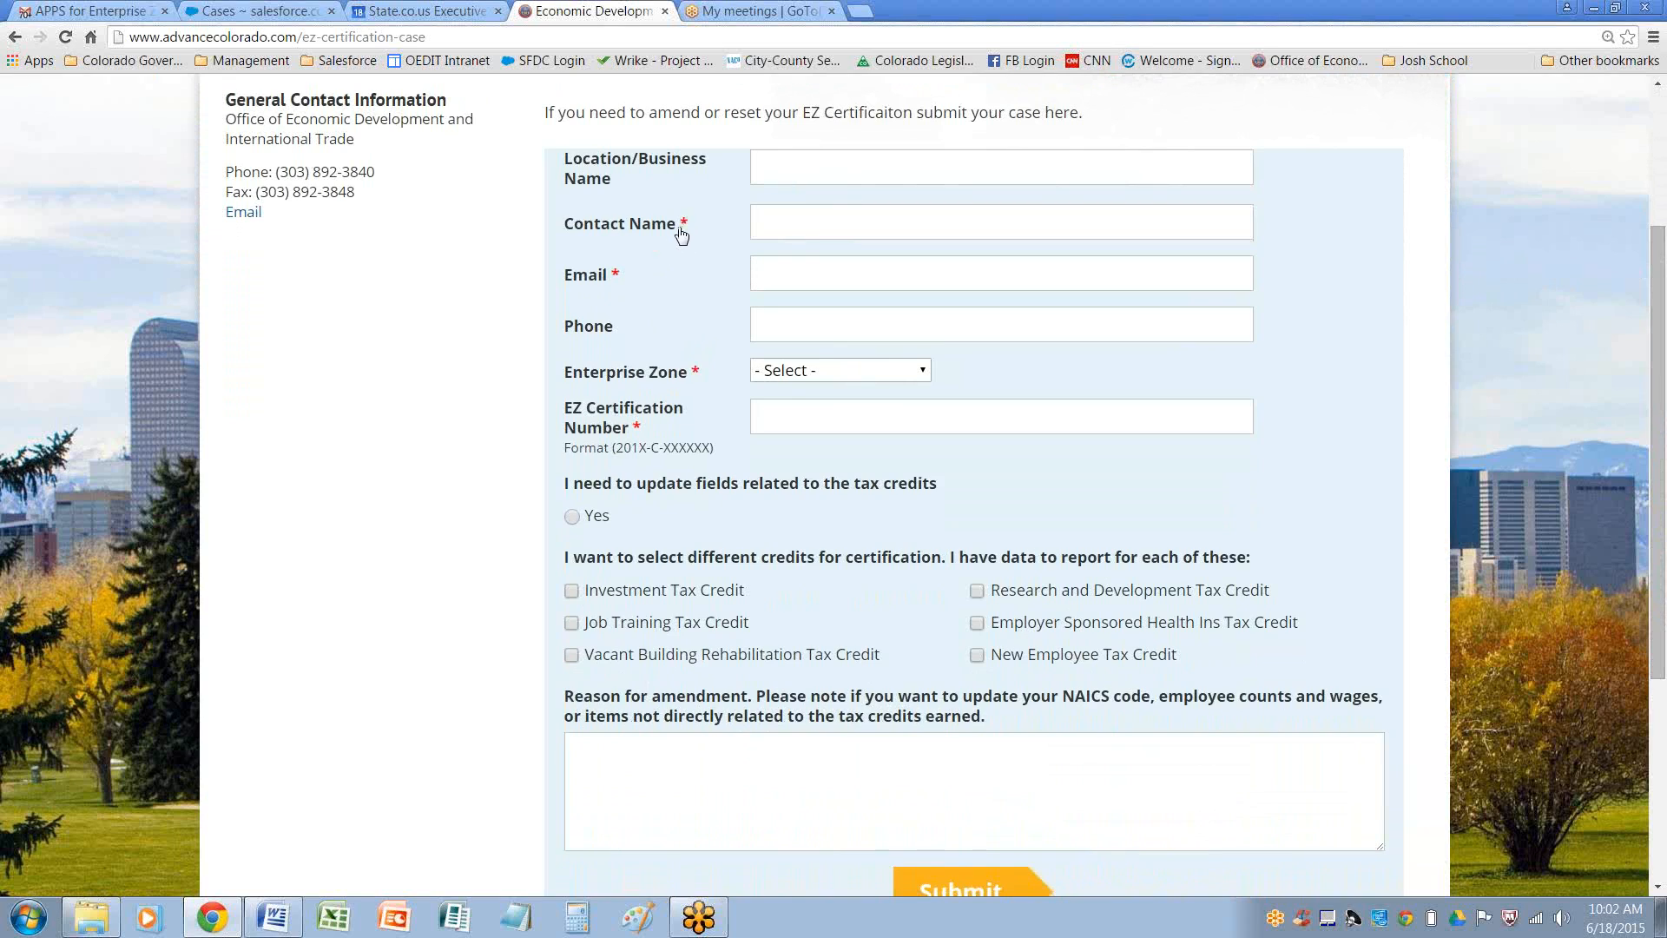
{"action": "mouse_move", "coordinate": [619, 279]}
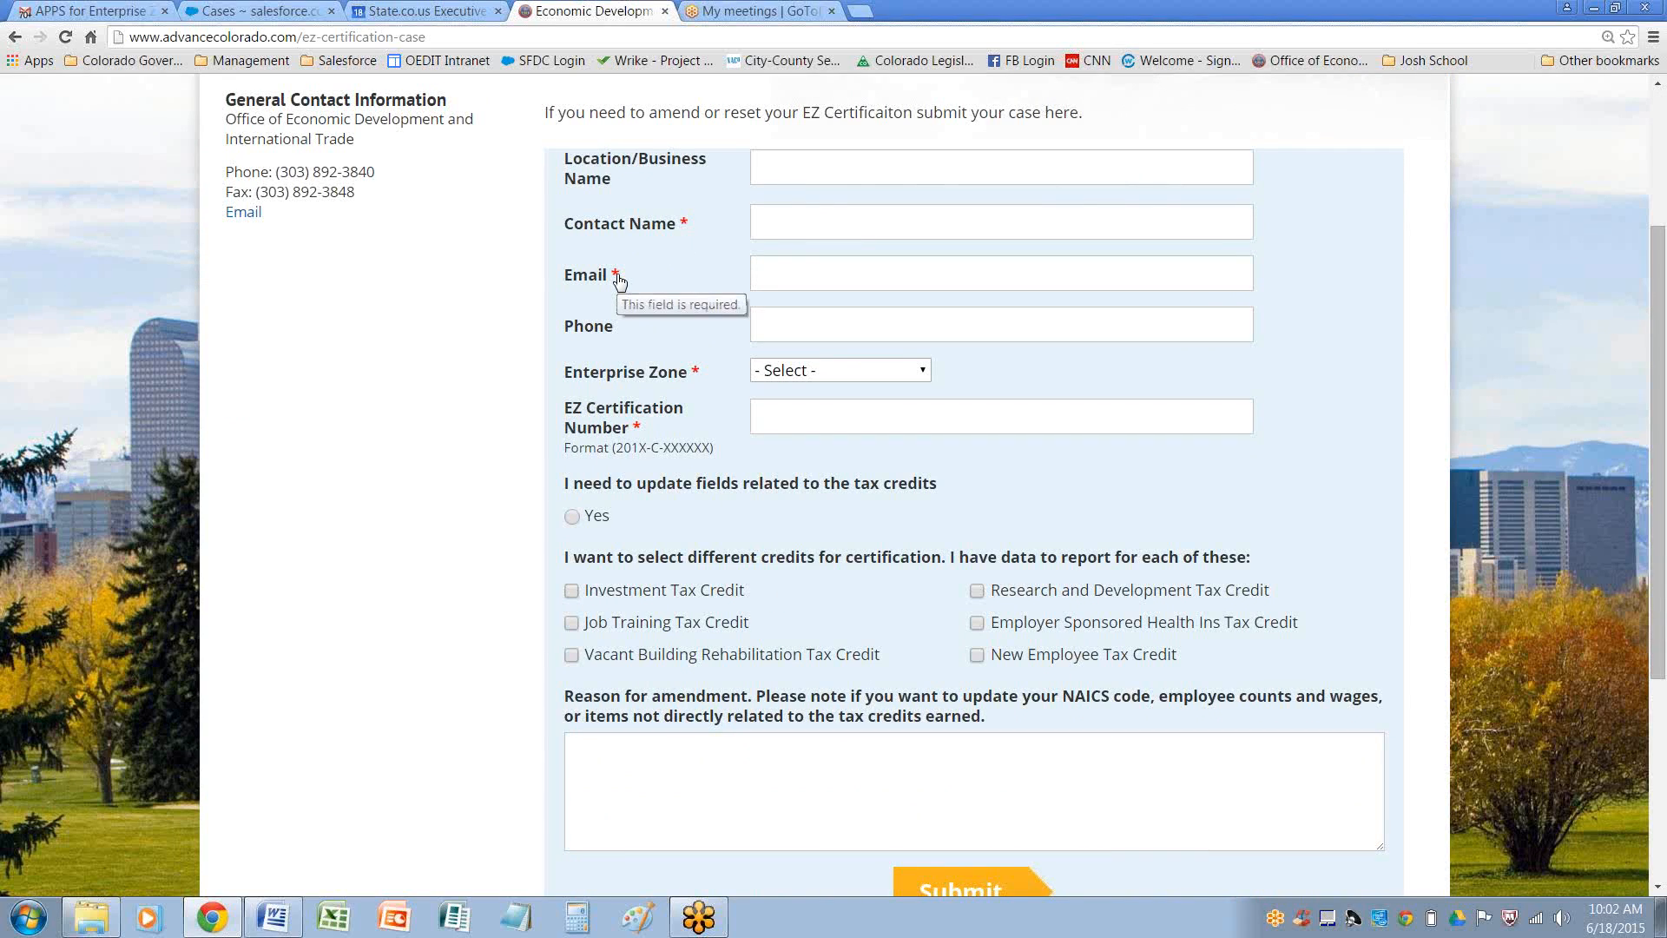
{"action": "scroll", "coordinate": [686, 282], "scroll_direction": "up", "scroll_amount": 1}
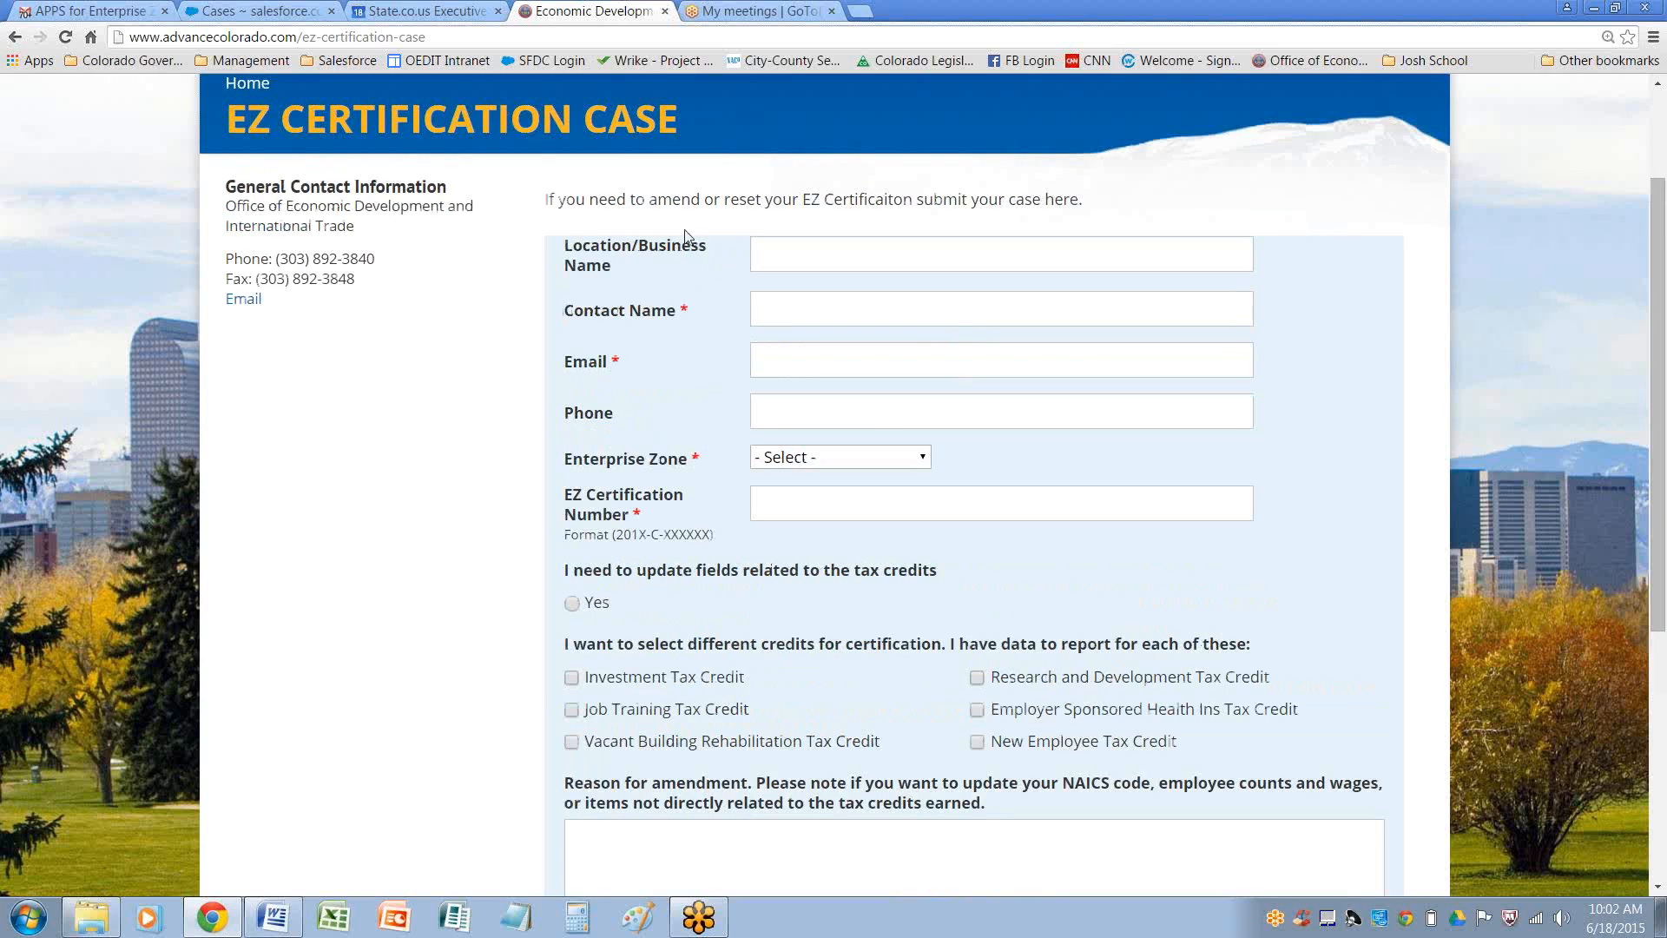
{"action": "left_click", "coordinate": [773, 251]}
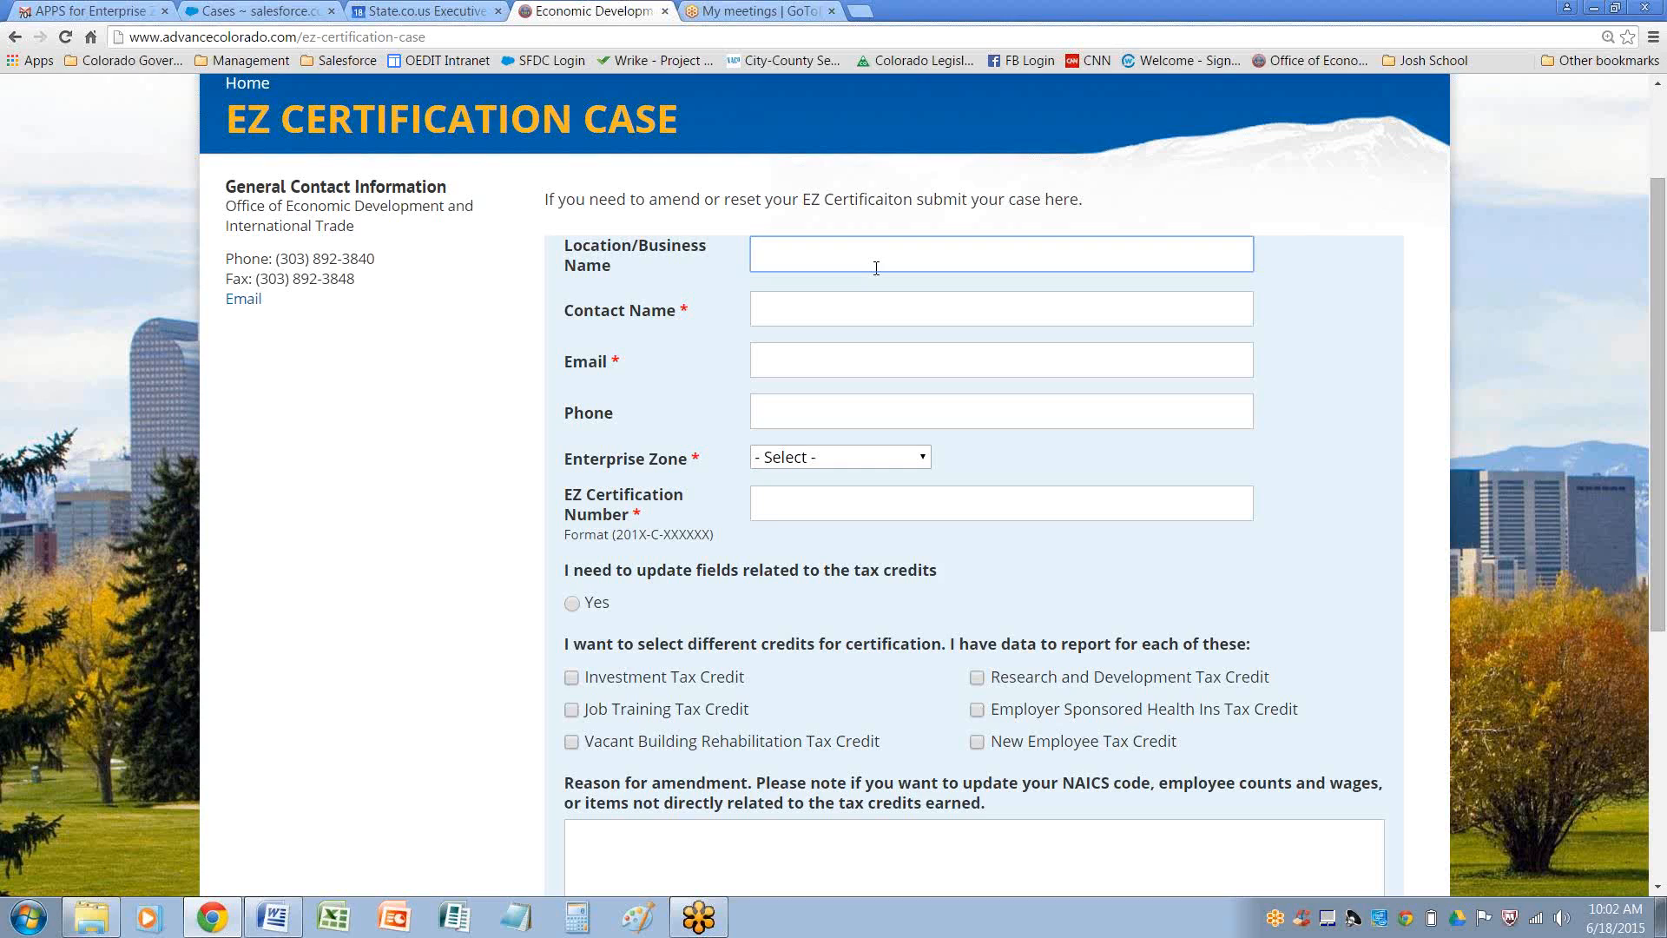
{"action": "type", "text": "te"}
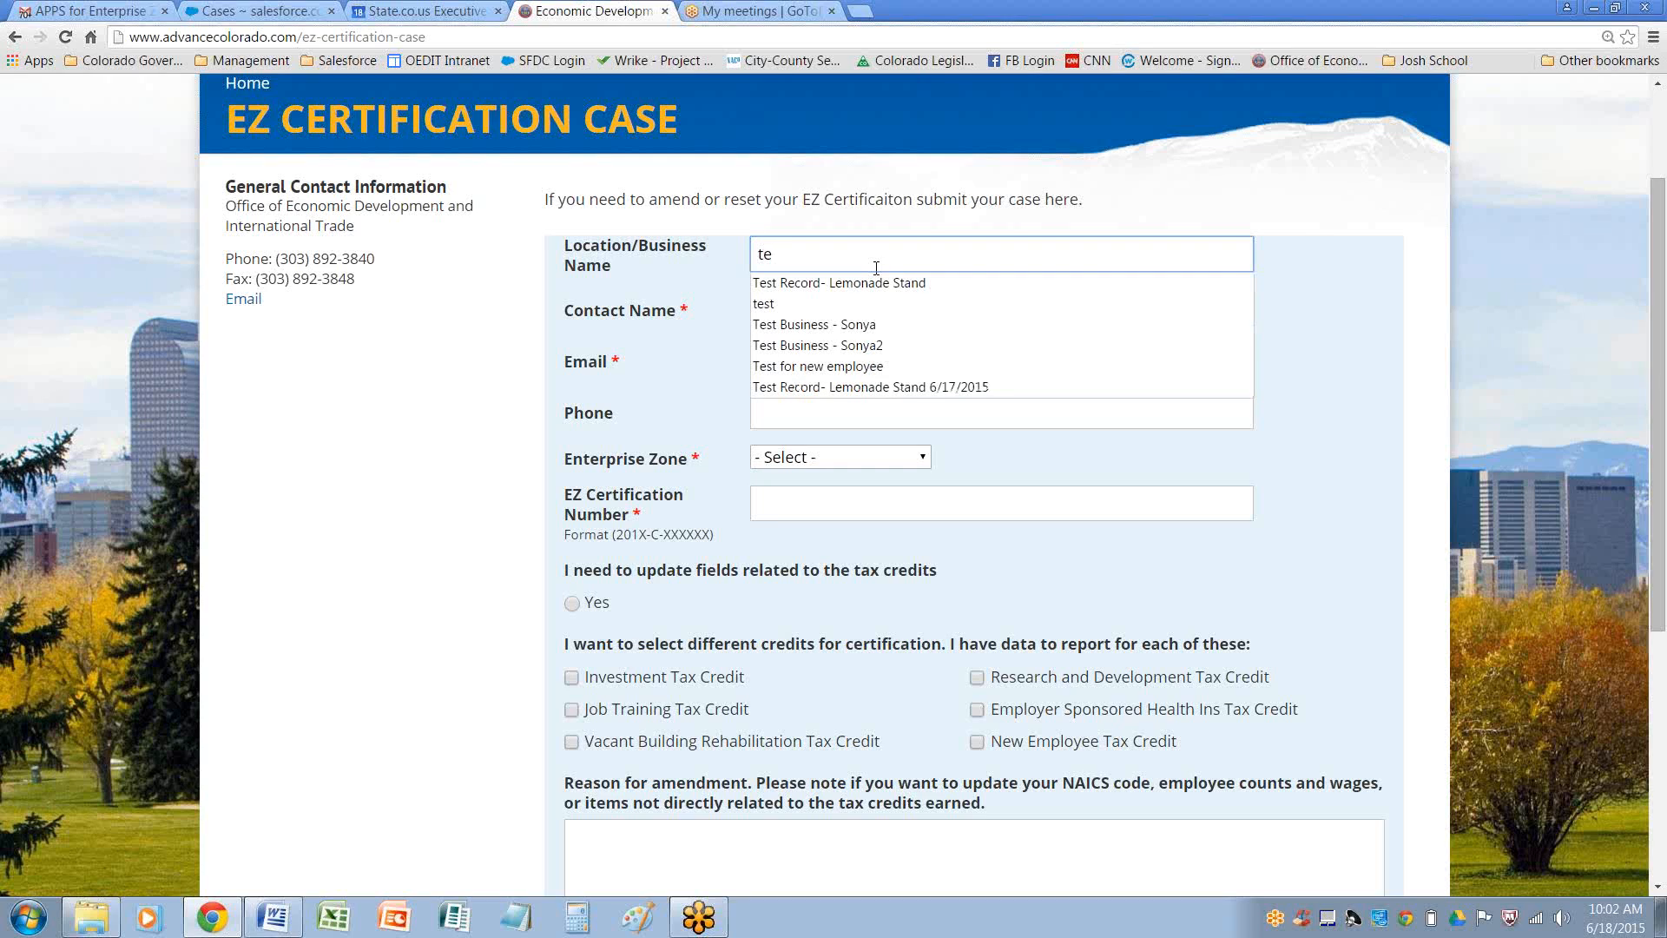
{"action": "left_click", "coordinate": [886, 287]}
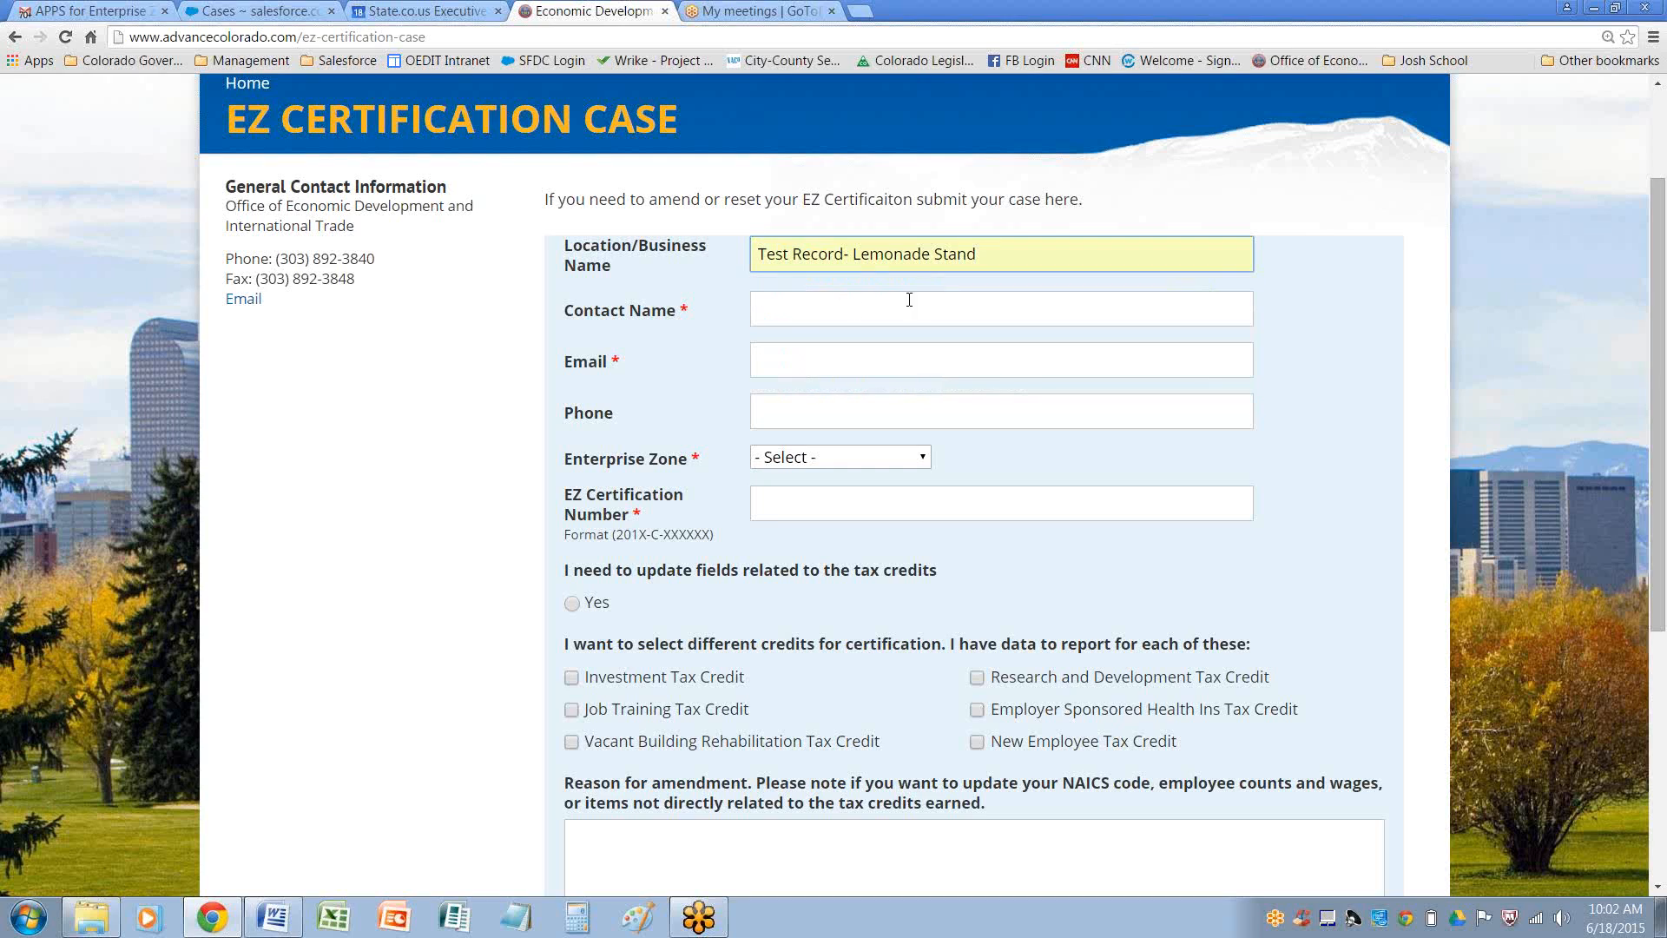
Enter the contact's full name in the Contact Name field
{"action": "left_click", "coordinate": [804, 310]}
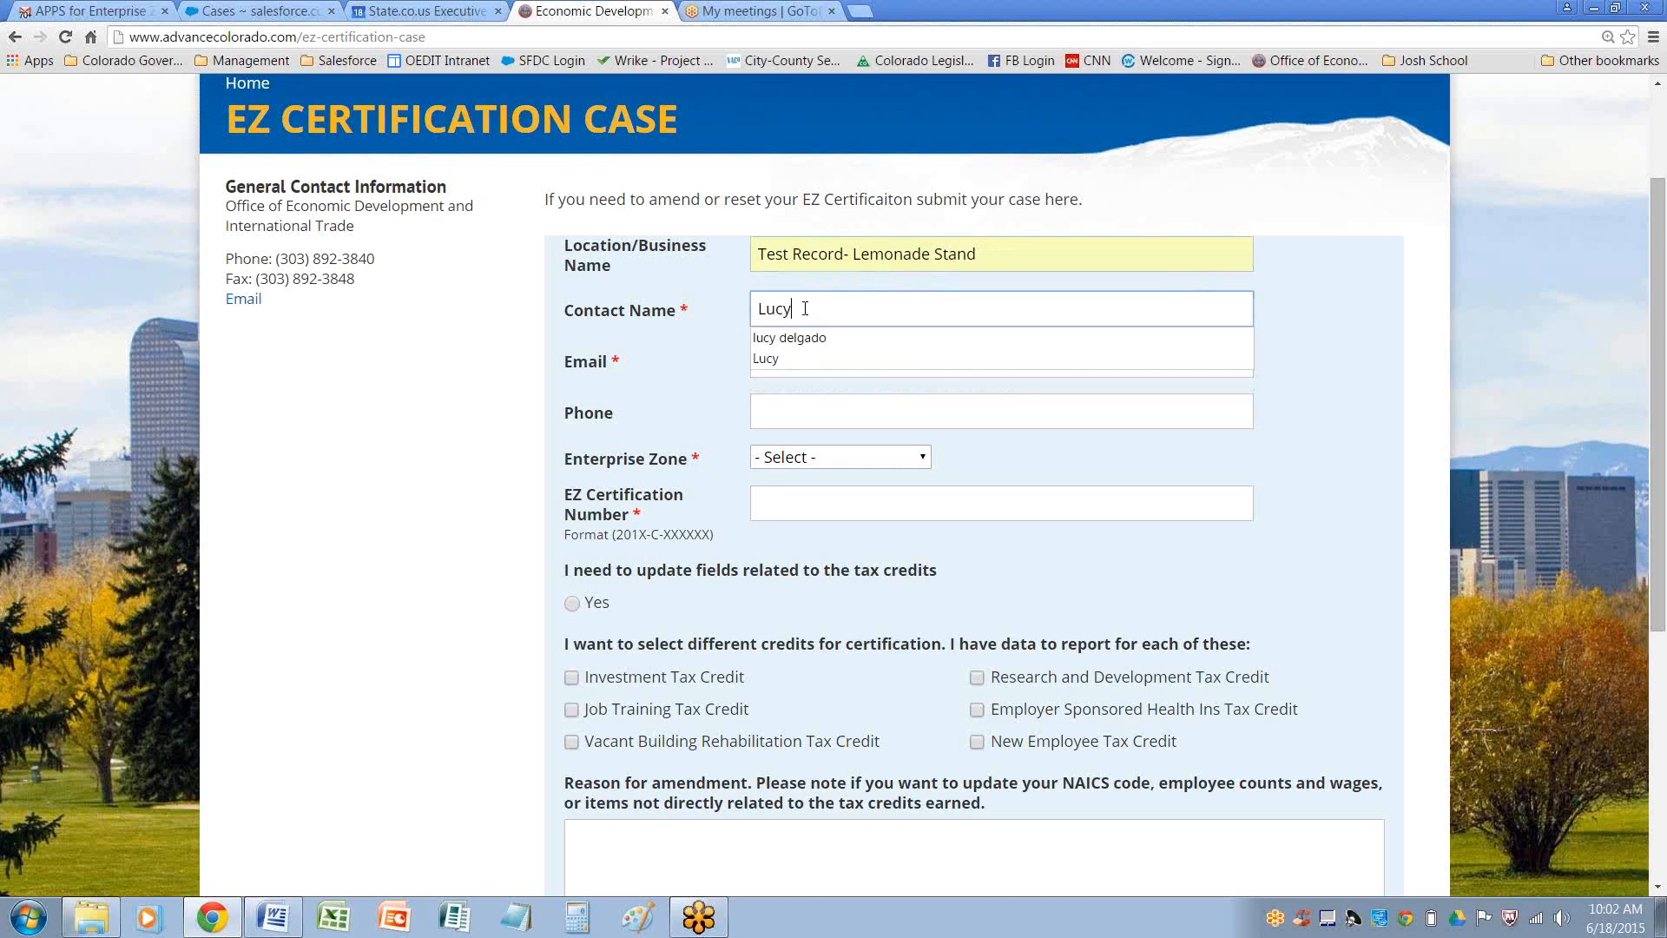
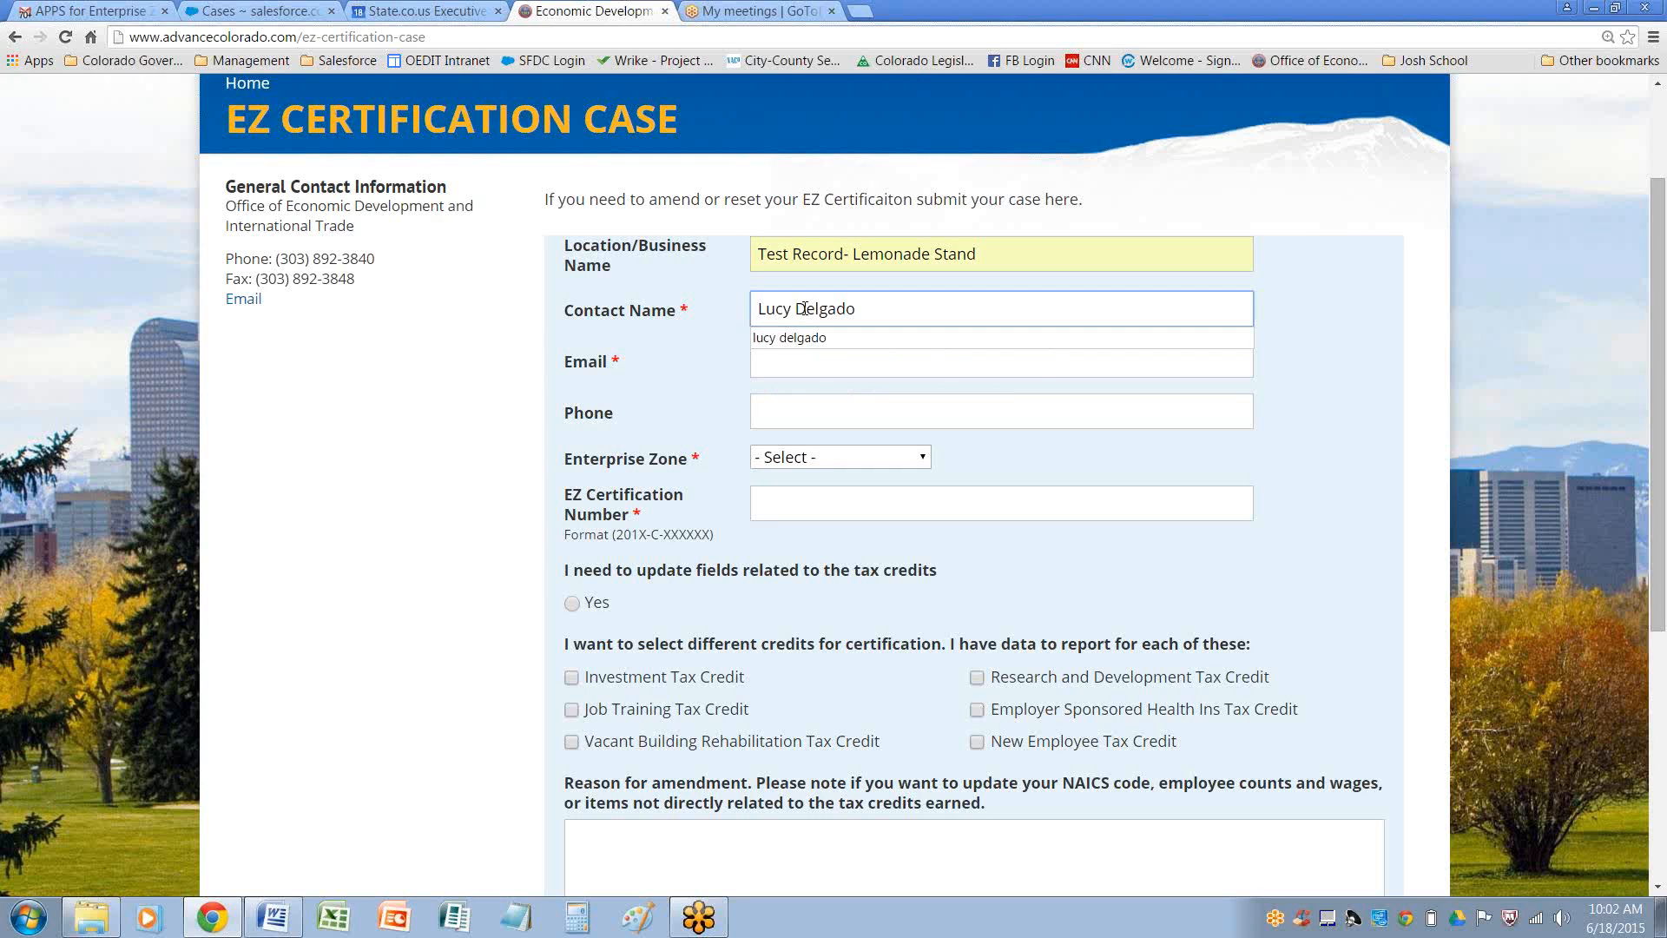
{"action": "left_click", "coordinate": [761, 416]}
Fill in the contact's e-mail address by picking the autocomplete suggestion
{"action": "left_click", "coordinate": [777, 363]}
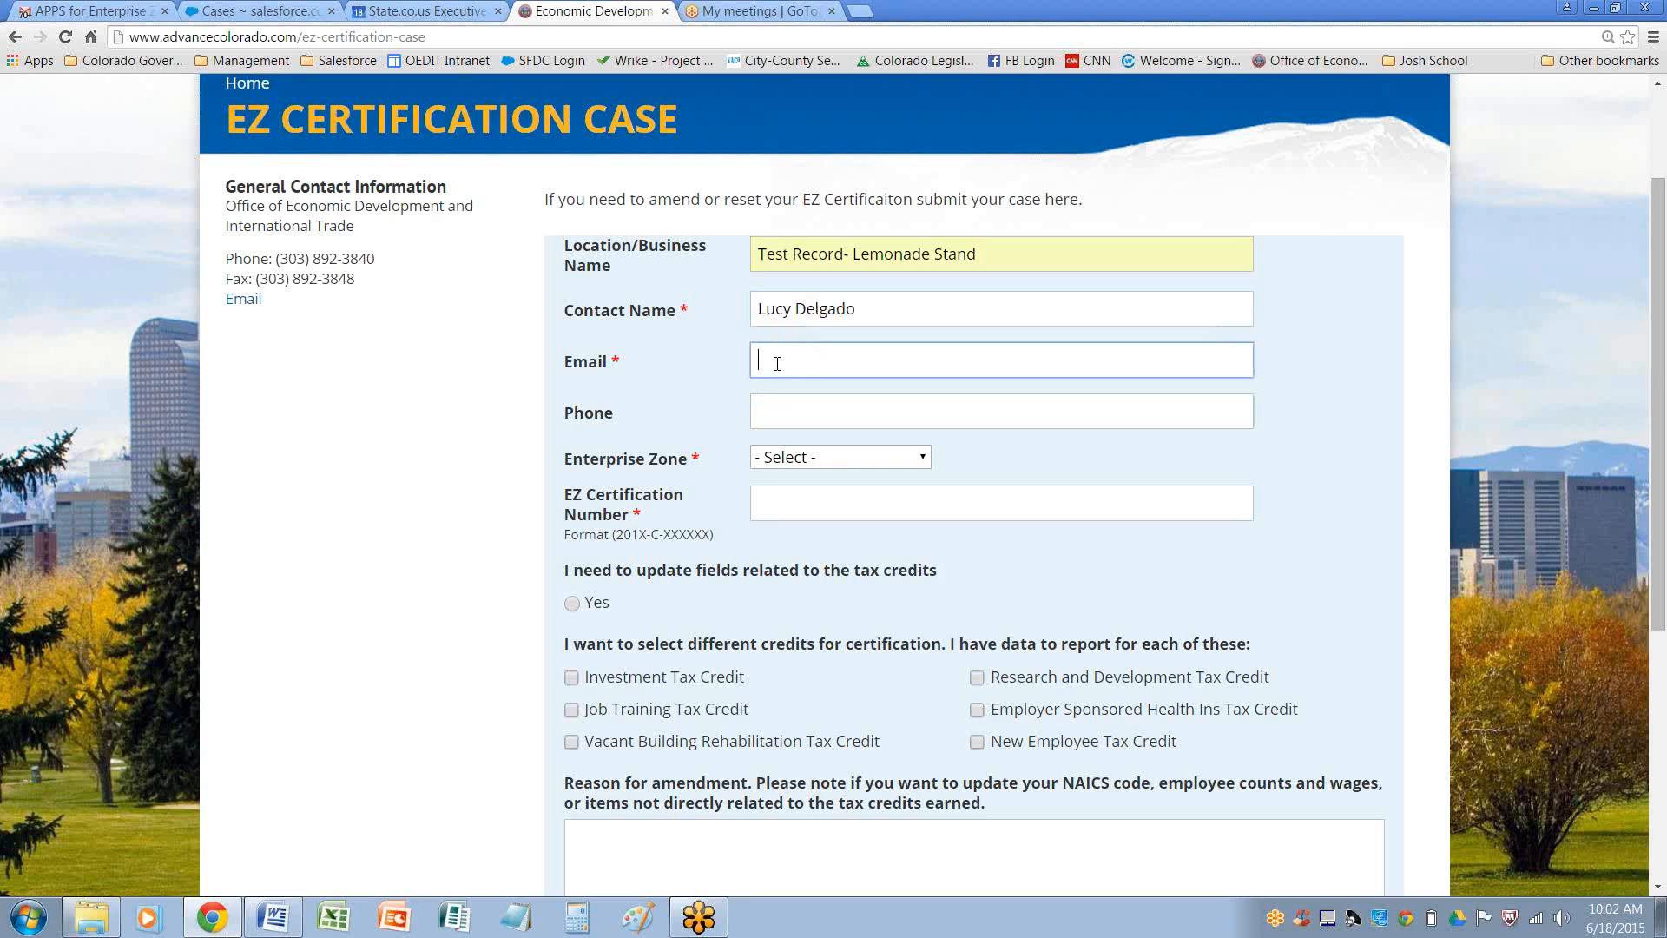
{"action": "type", "text": "j"}
{"action": "left_click", "coordinate": [784, 389]}
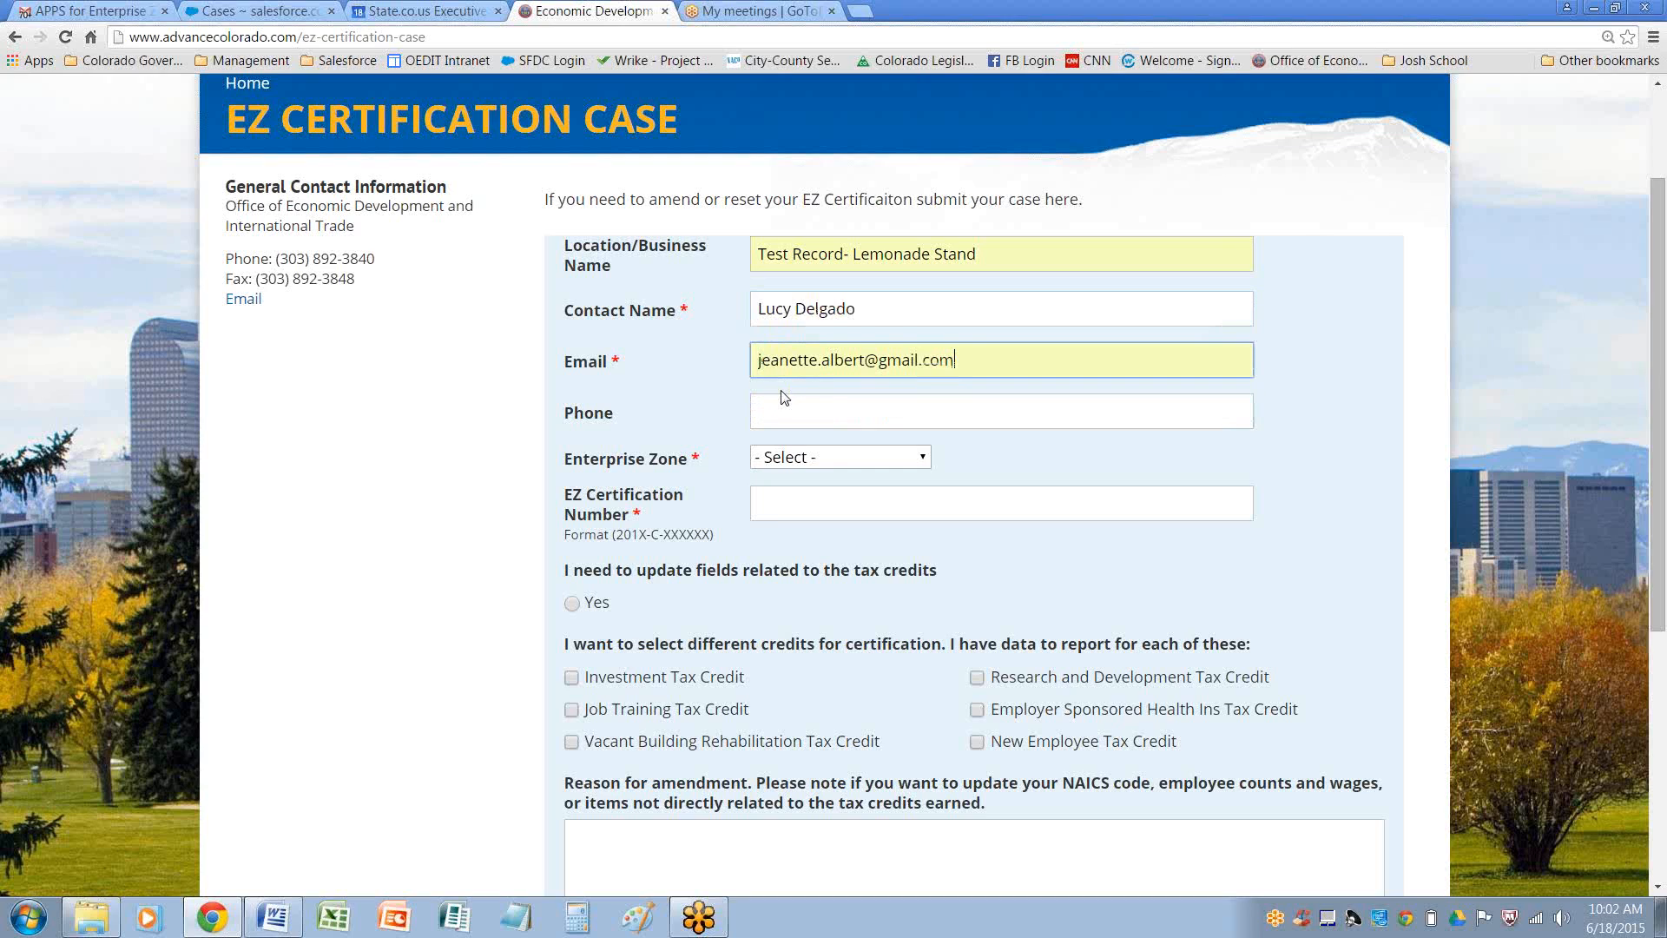
Set Enterprise Zone to Northwest and EZ Certification Number to 2015-c-xxxxx from the suggestions
{"action": "left_click", "coordinate": [858, 460]}
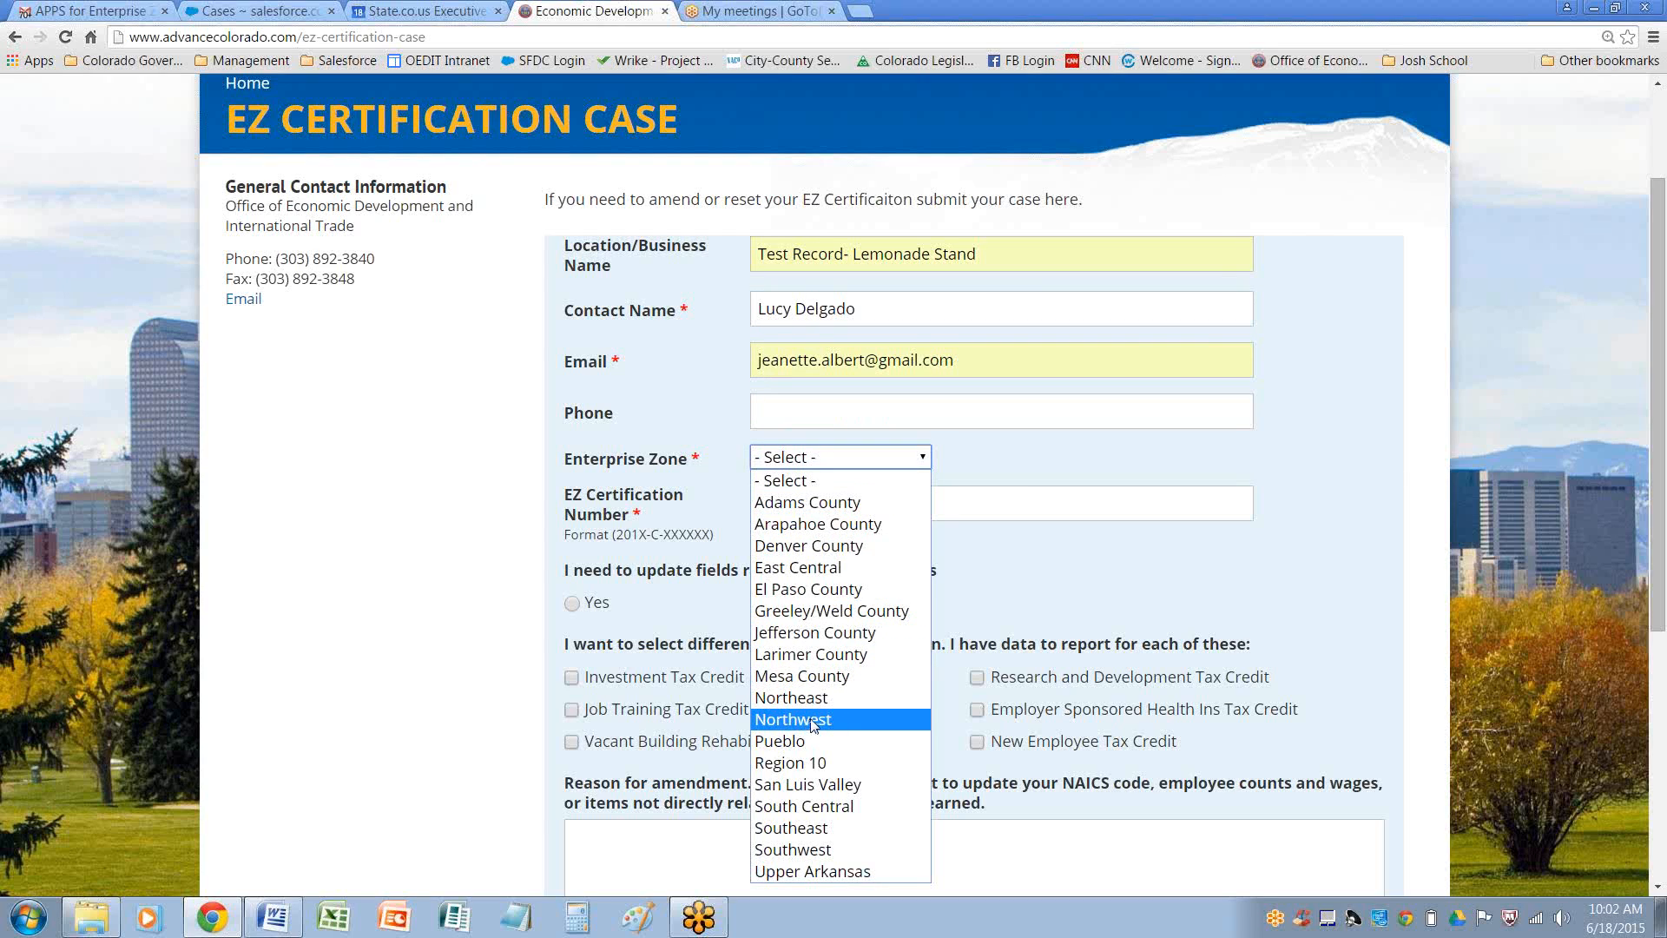
{"action": "left_click", "coordinate": [807, 720]}
{"action": "left_click", "coordinate": [825, 507]}
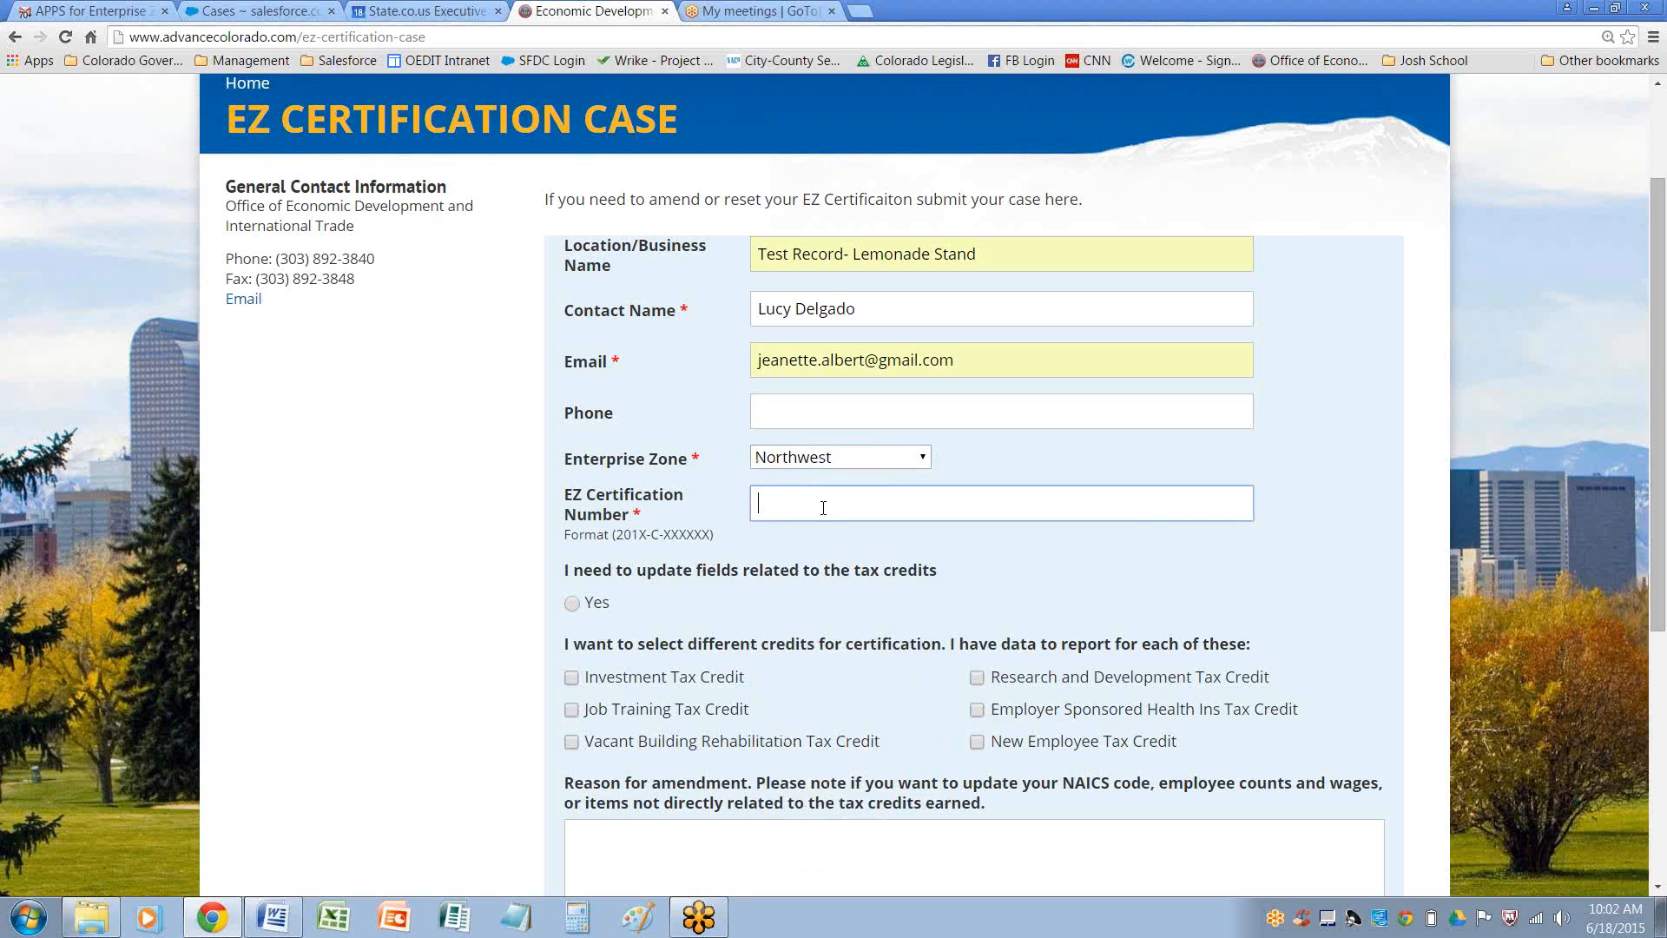
{"action": "type", "text": "20"}
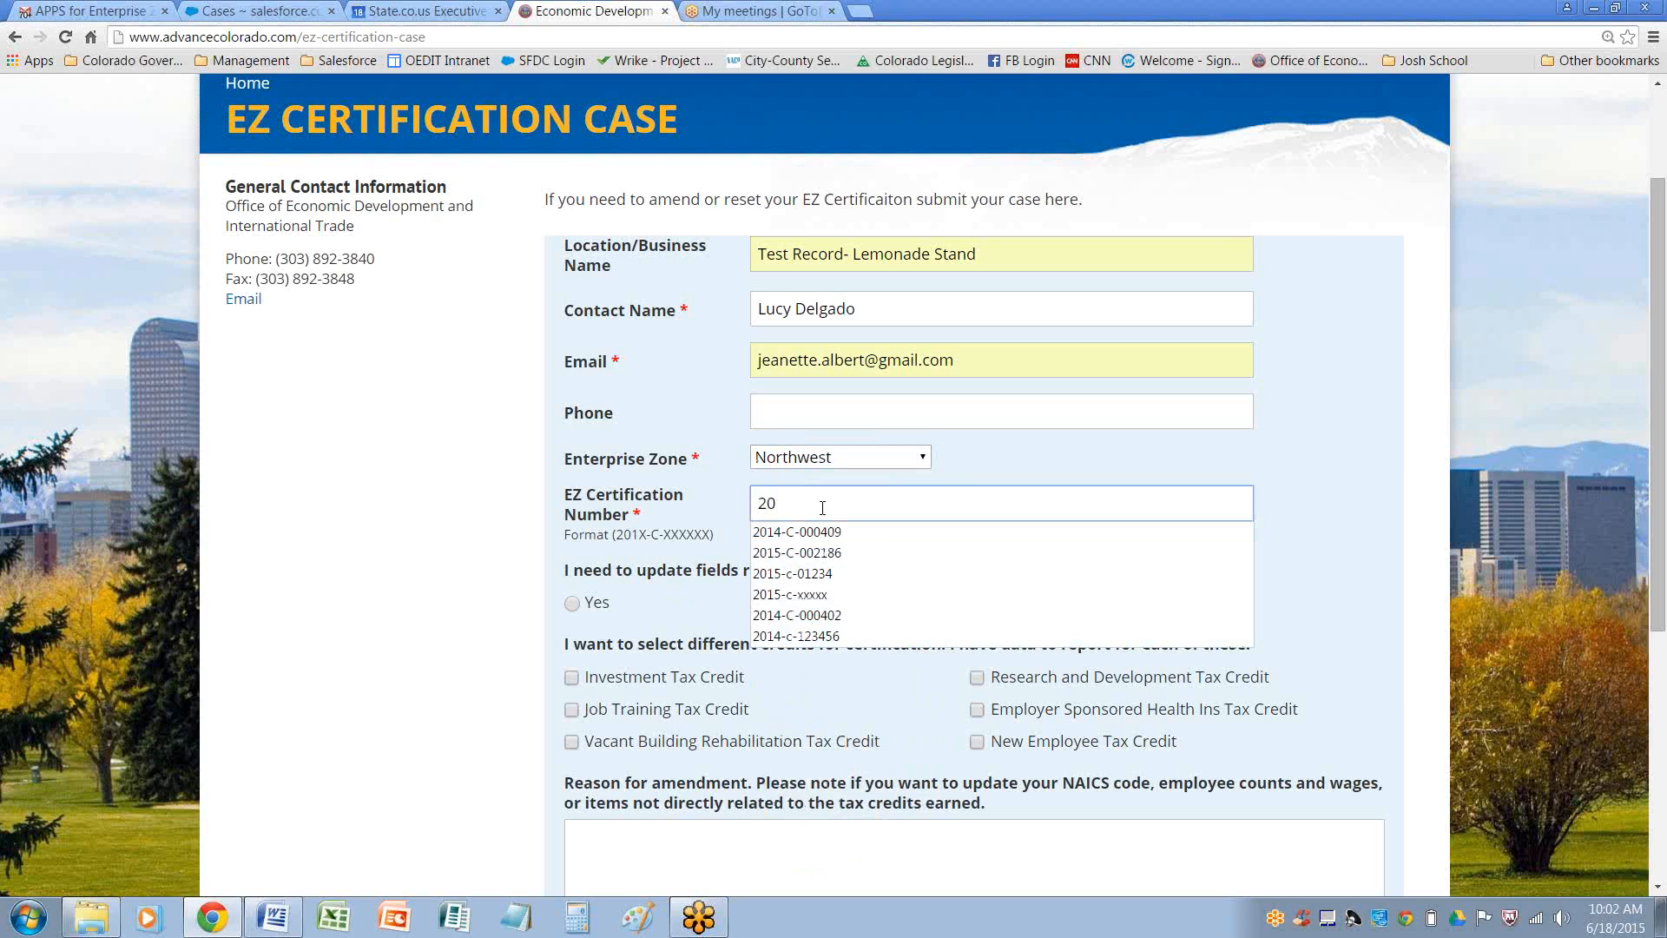
{"action": "left_click", "coordinate": [790, 594]}
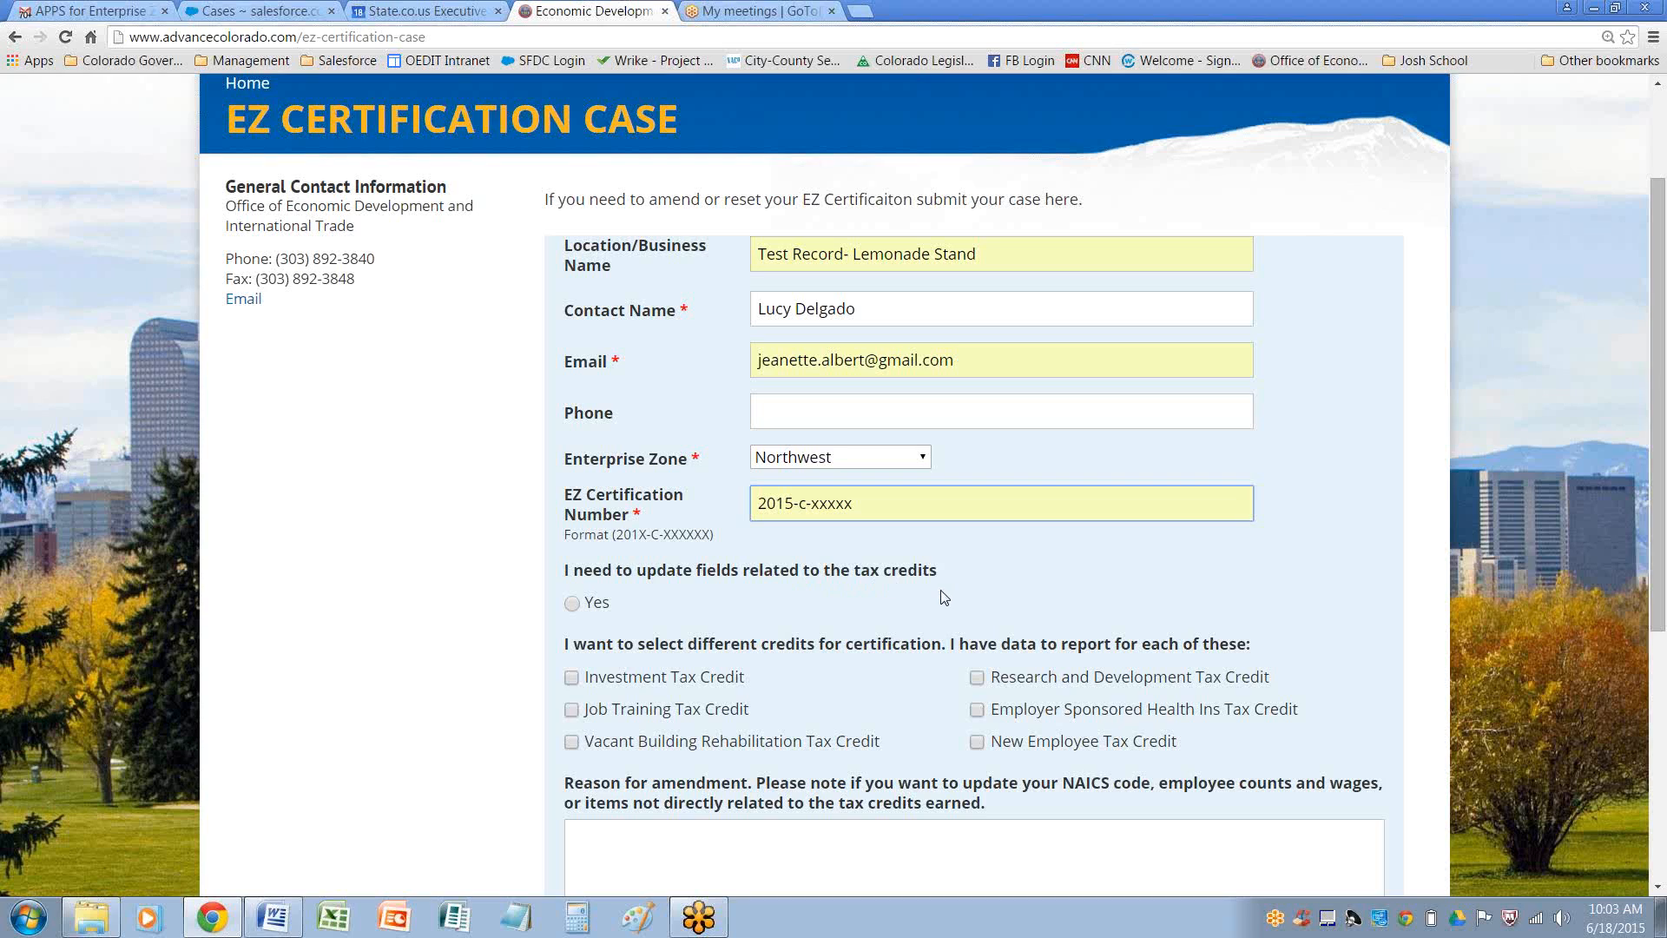
Choose Yes for updating tax credit fields and tick Research and Development Tax Credit and New Employee Tax Credit
{"action": "left_click", "coordinate": [572, 602]}
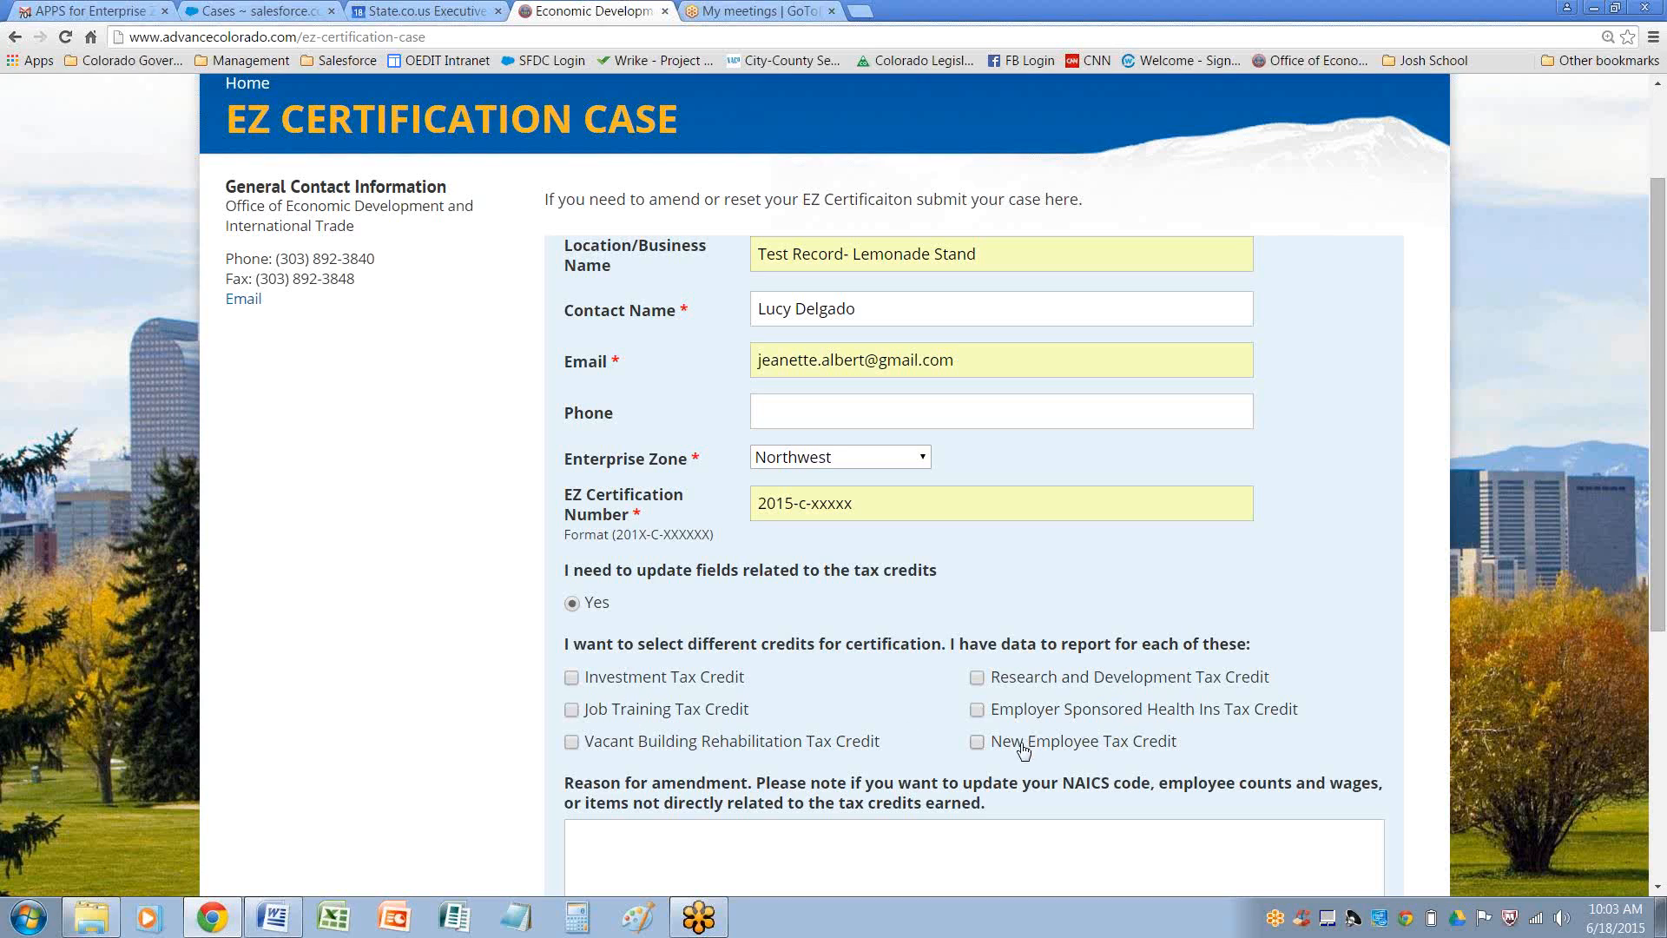
{"action": "left_click", "coordinate": [978, 743]}
{"action": "left_click", "coordinate": [978, 678]}
{"action": "left_click", "coordinate": [730, 852]}
{"action": "scroll", "coordinate": [716, 792], "scroll_direction": "down", "scroll_amount": 1}
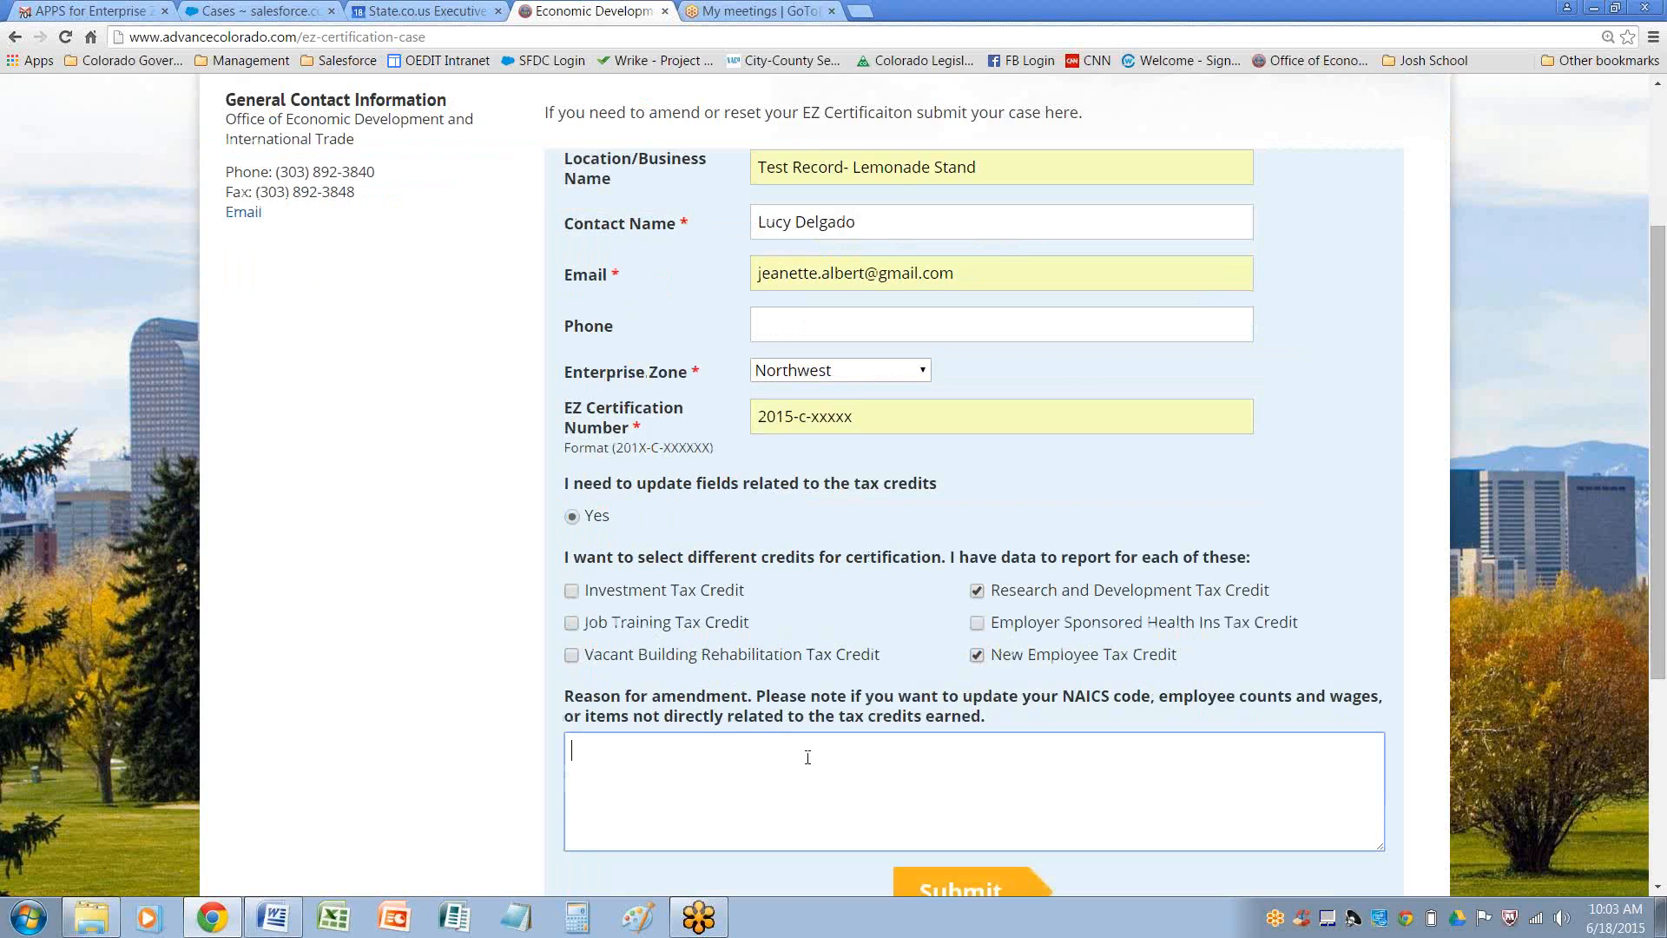
Enter the amendment reason "forgot to select more tax credits." and submit the form
{"action": "type", "text": "for"}
{"action": "key", "text": "BackSpace"}
{"action": "type", "text": "got to c"}
{"action": "key", "text": "BackSpace"}
{"action": "type", "text": "select  more tax cr"}
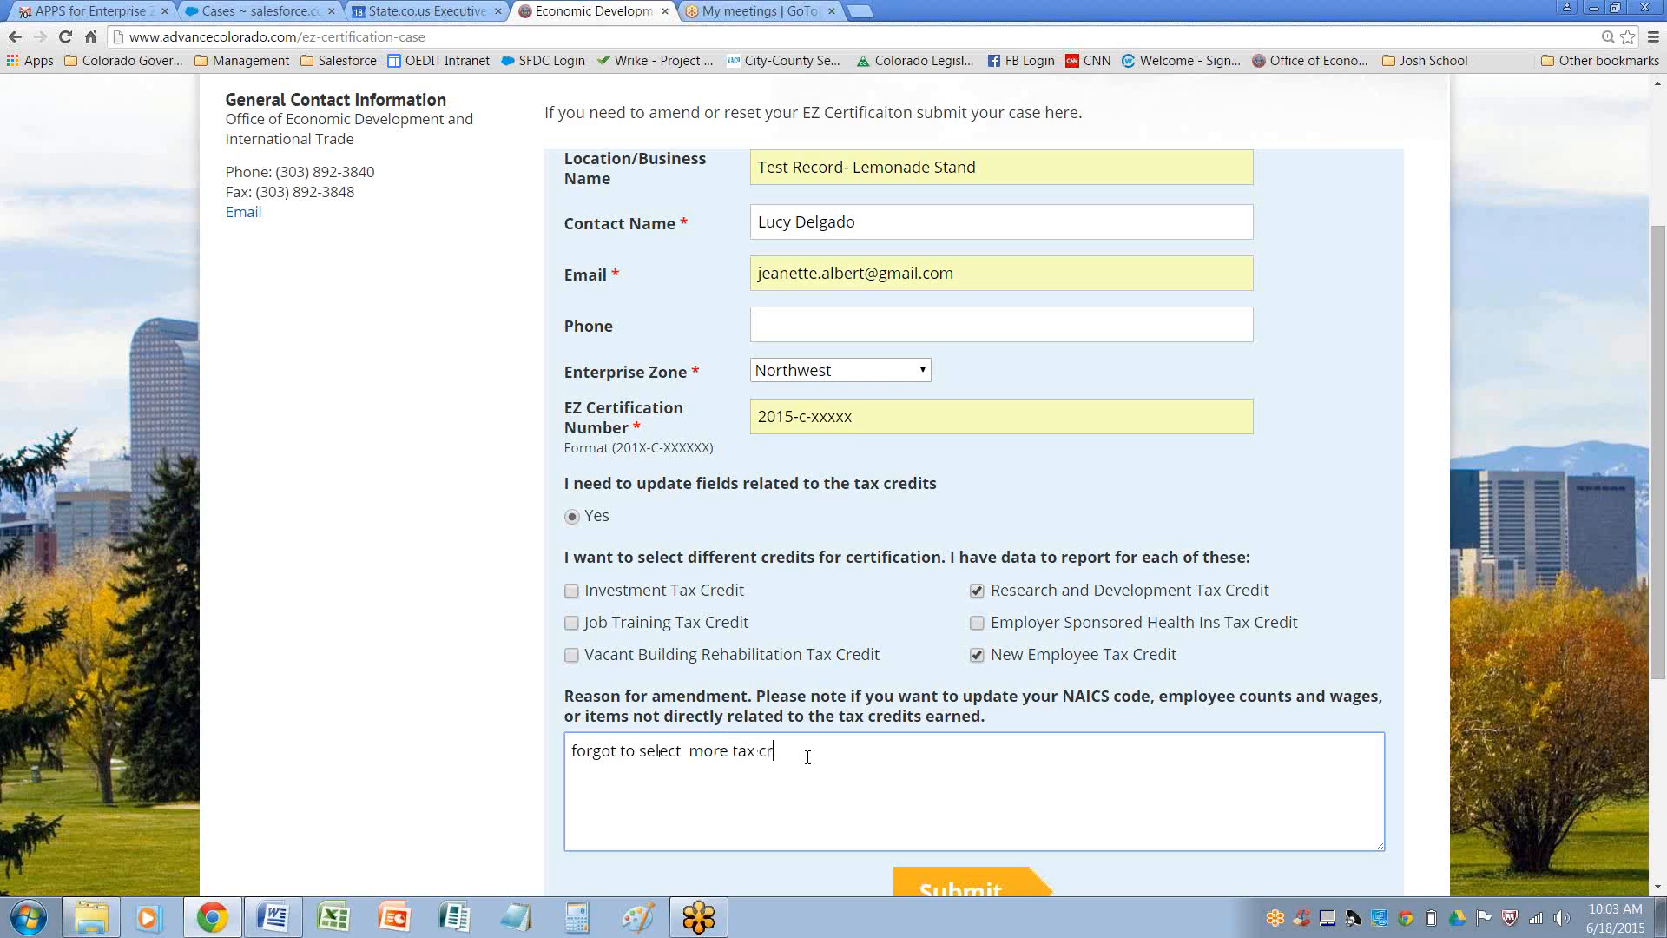
{"action": "type", "text": "edits."}
{"action": "scroll", "coordinate": [1293, 640], "scroll_direction": "up", "scroll_amount": 1}
{"action": "scroll", "coordinate": [1294, 640], "scroll_direction": "down", "scroll_amount": 1}
{"action": "scroll", "coordinate": [1285, 688], "scroll_direction": "down", "scroll_amount": 1}
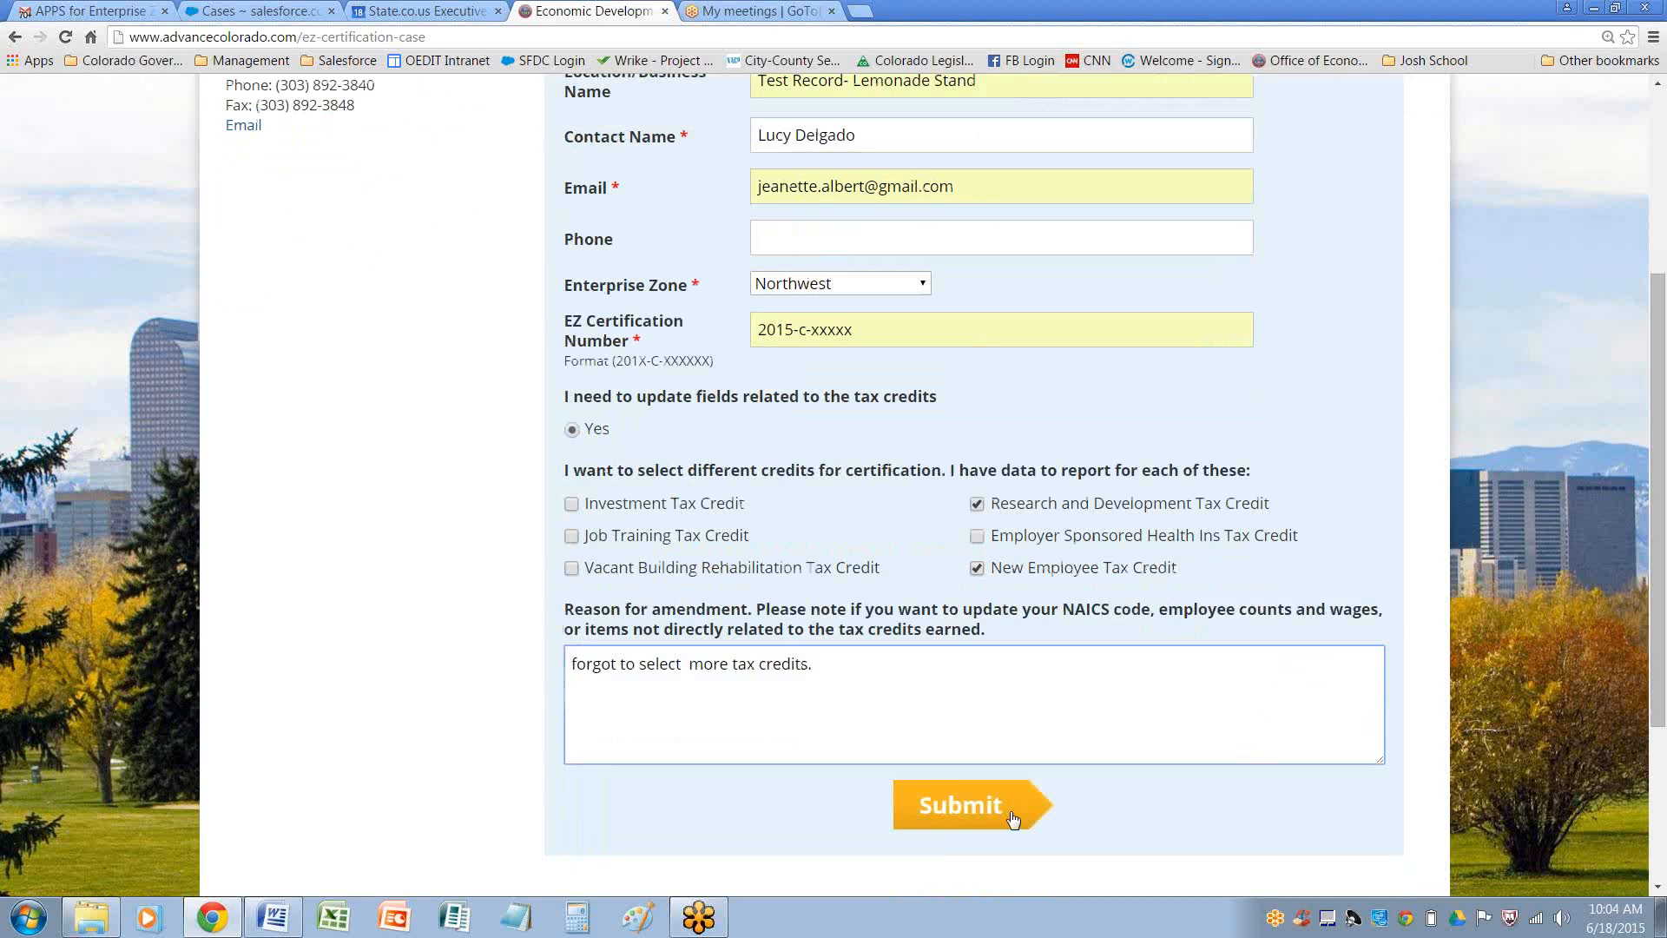
{"action": "left_click", "coordinate": [967, 807]}
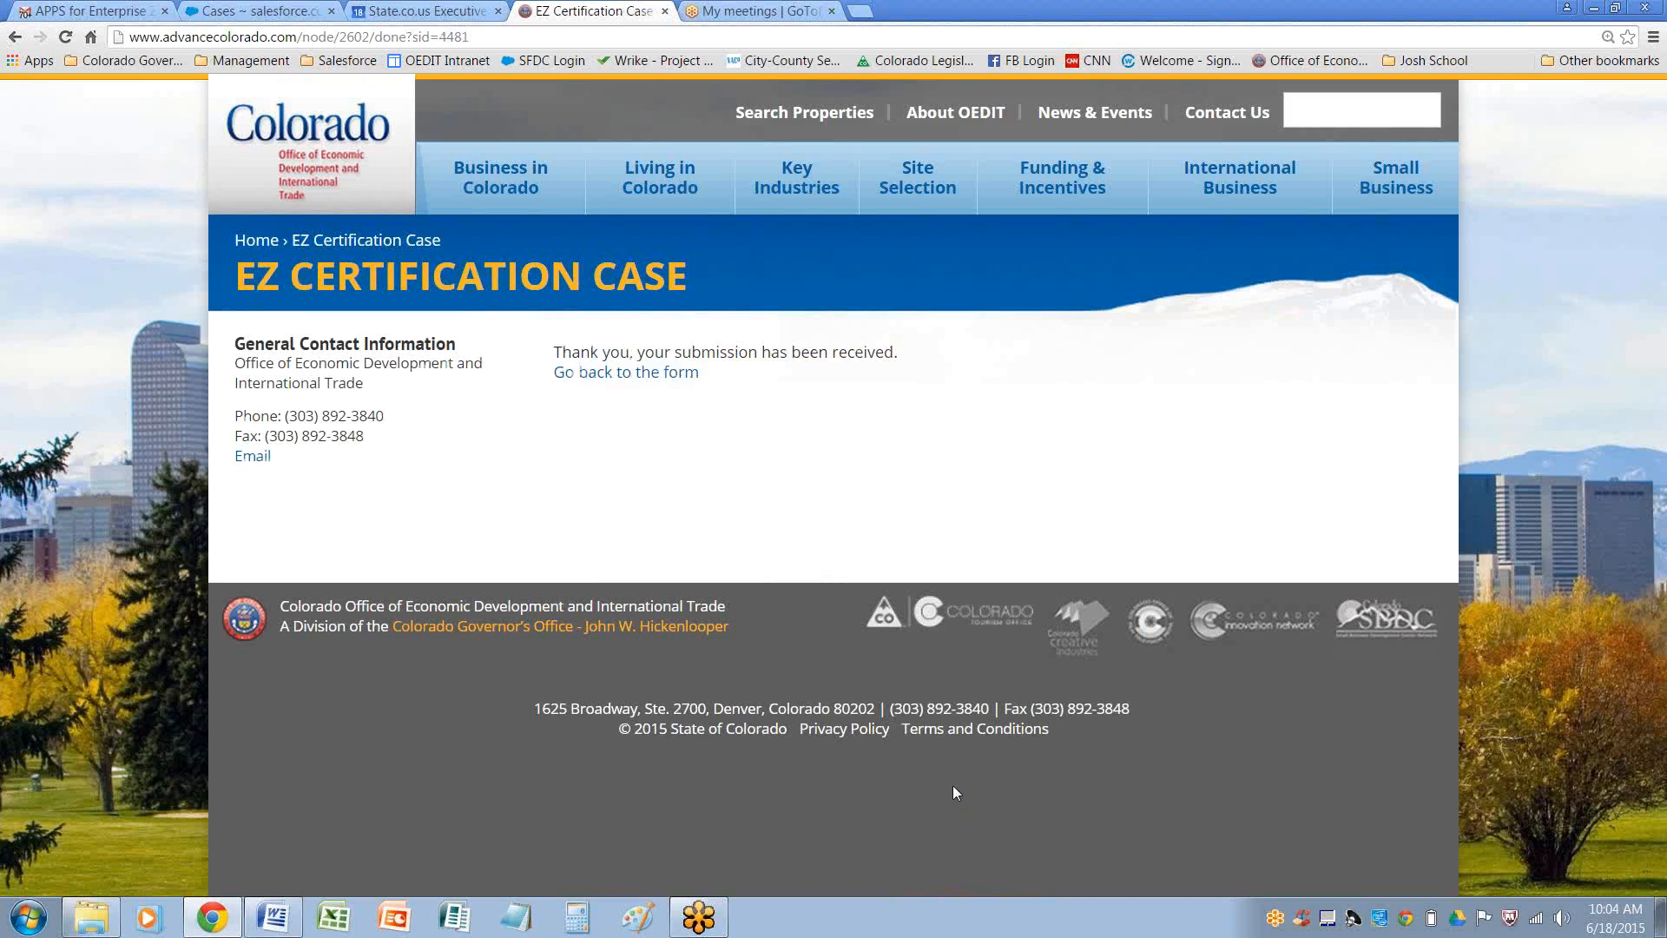
Return to the blank form, then switch to the mail tab and open the new Certification Amendment Request email
{"action": "left_click", "coordinate": [618, 375]}
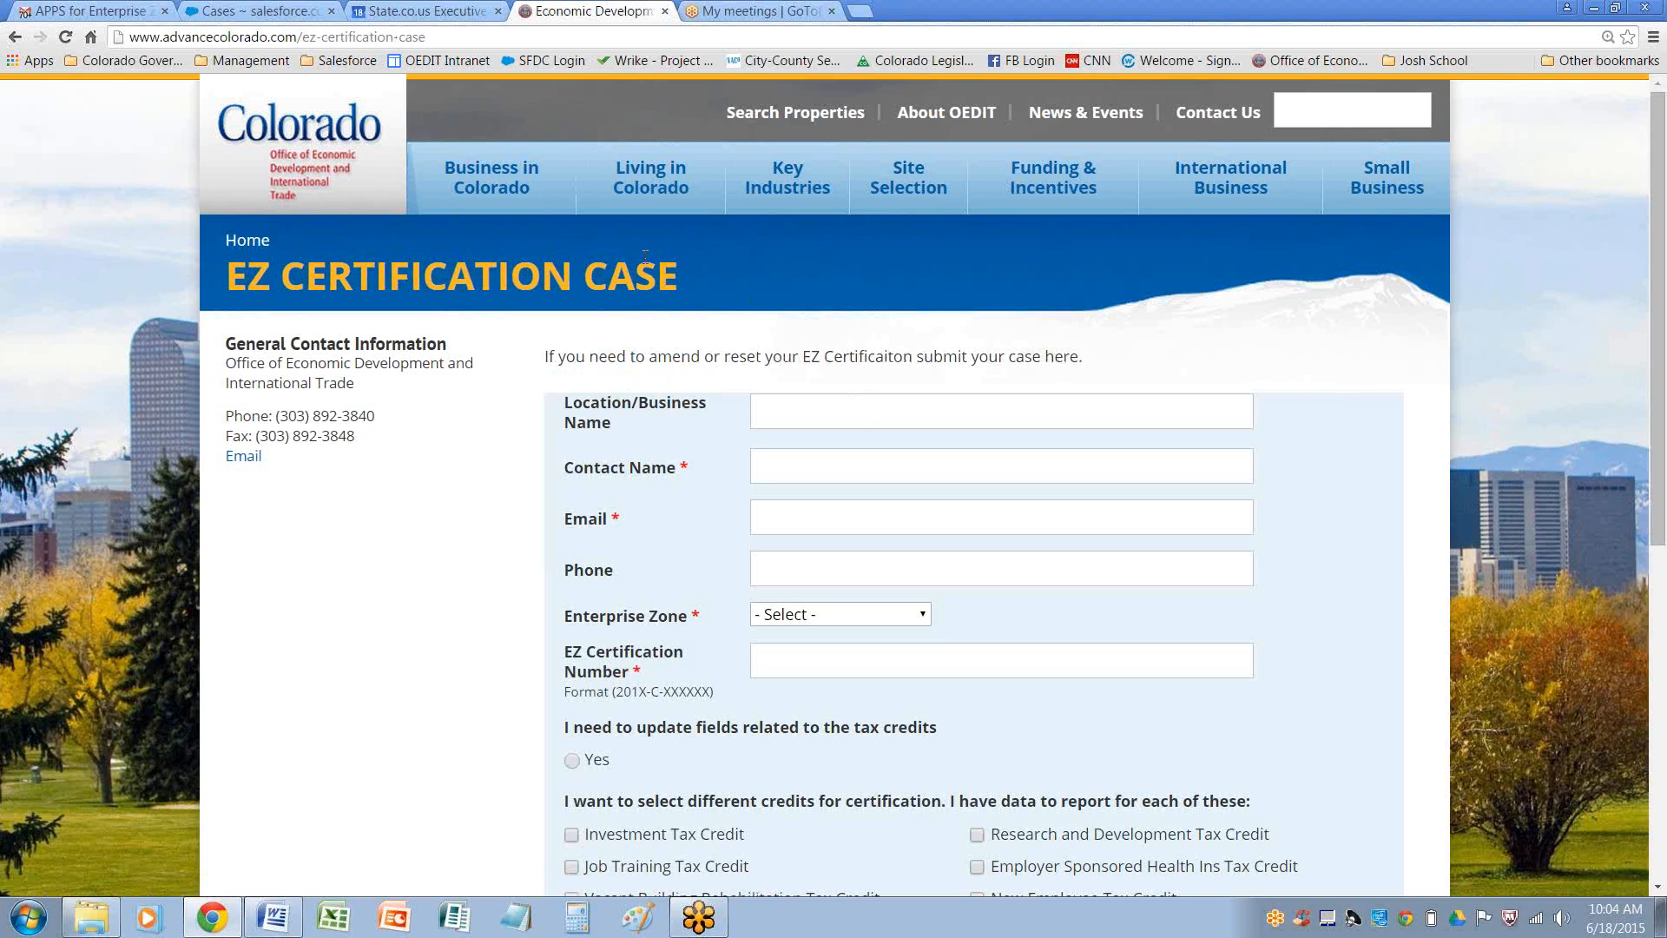
{"action": "left_click", "coordinate": [89, 9]}
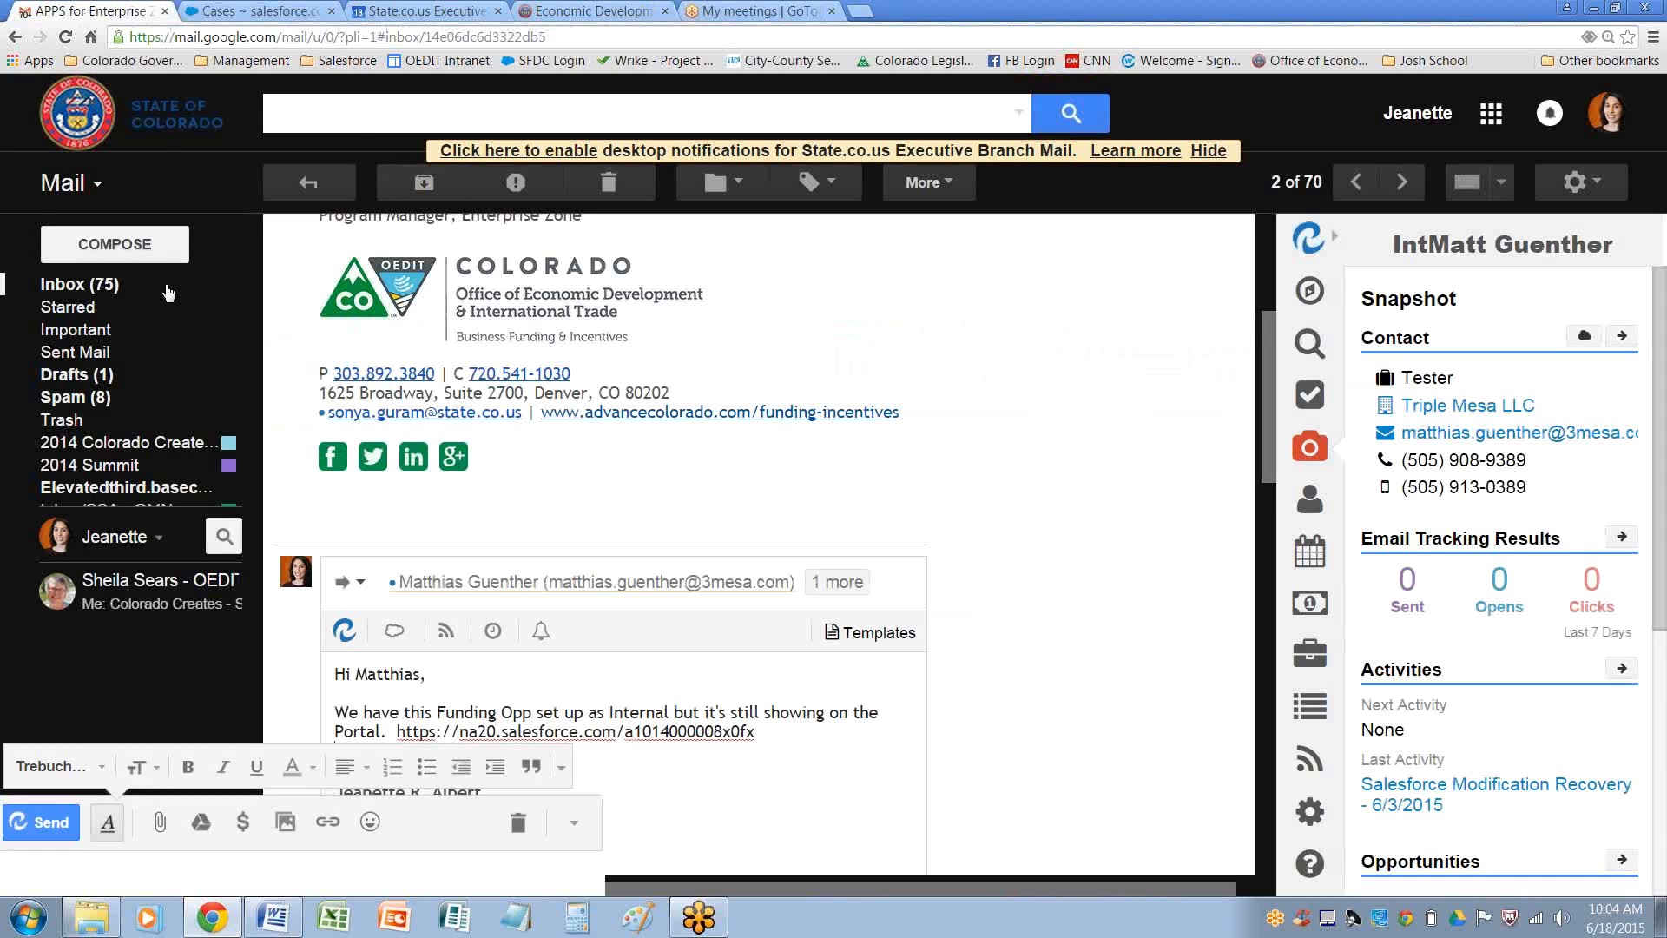
{"action": "left_click", "coordinate": [100, 287]}
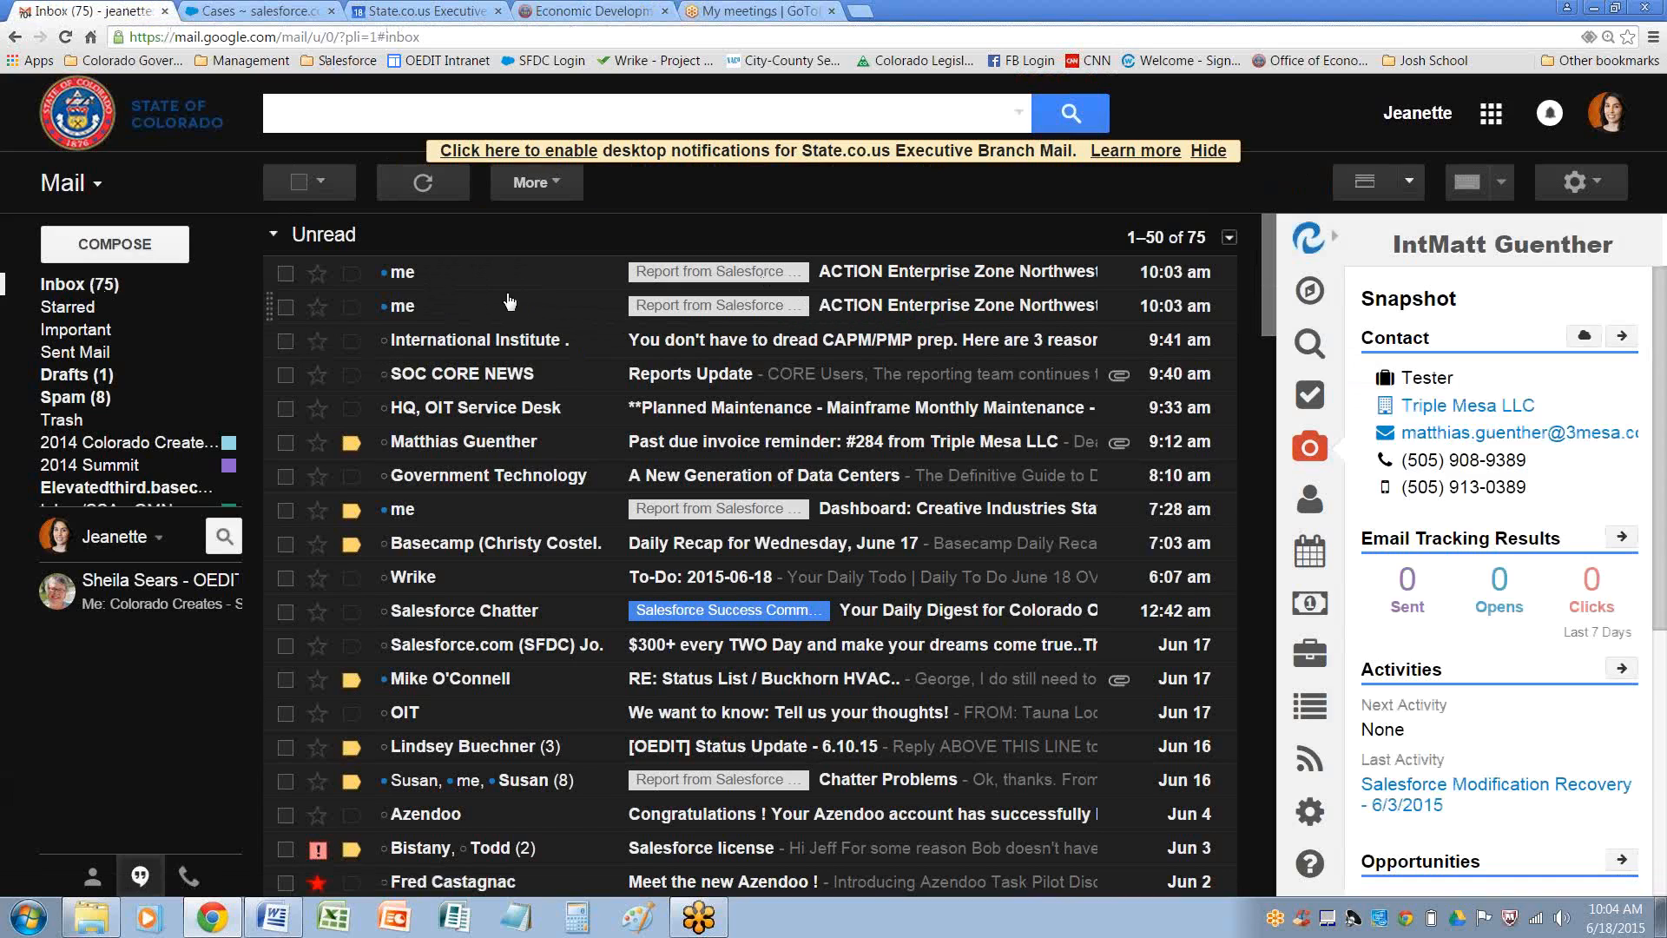
{"action": "left_click", "coordinate": [409, 276]}
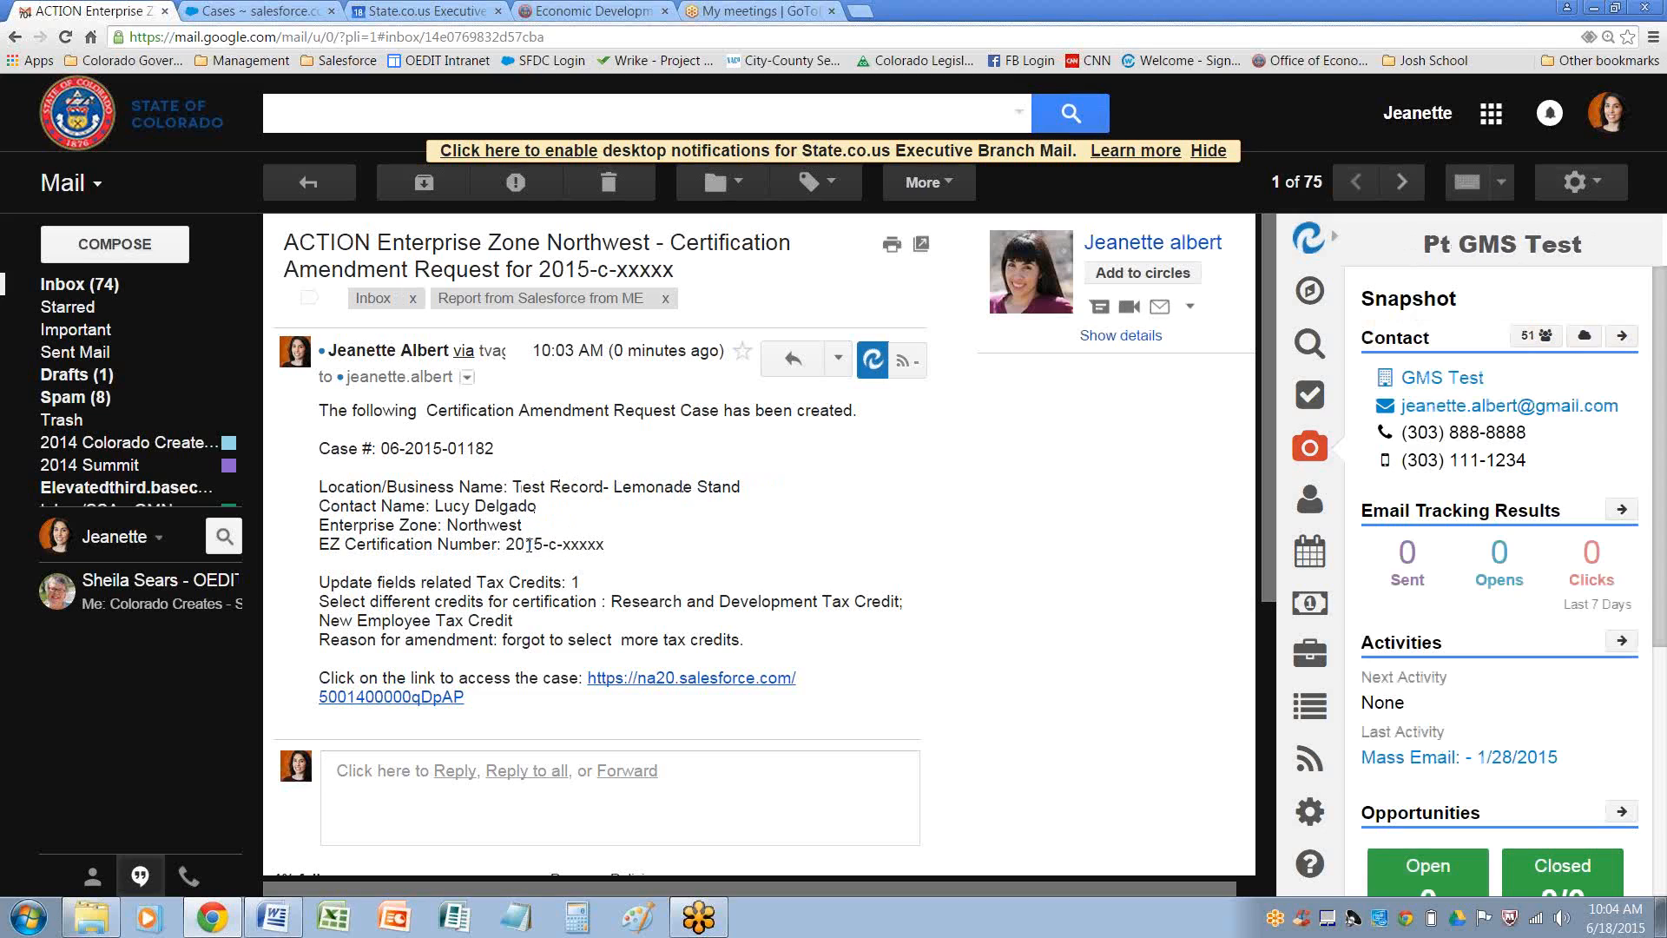
Review the case details listed in the notification email
{"action": "left_click_drag", "start_coordinate": [524, 545], "coordinate": [687, 553]}
{"action": "left_click_drag", "start_coordinate": [566, 581], "coordinate": [581, 583]}
{"action": "left_click", "coordinate": [590, 583]}
{"action": "double_click", "coordinate": [578, 583]}
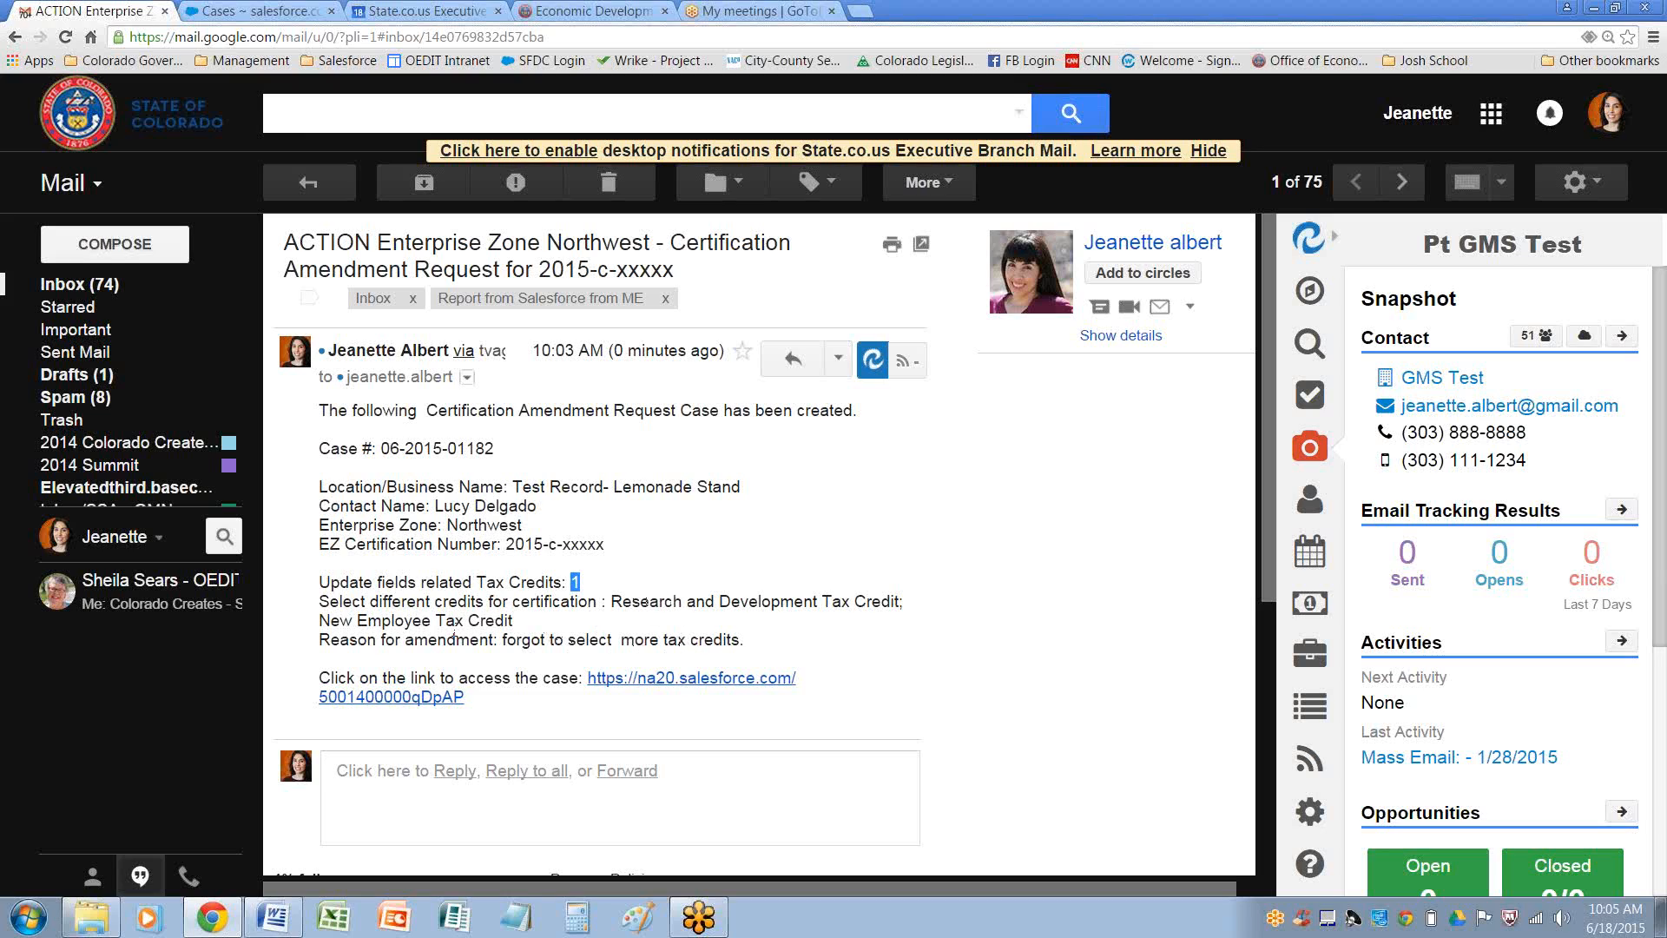
Open the case link from the email and view the case's Details in Salesforce
{"action": "left_click", "coordinate": [680, 685]}
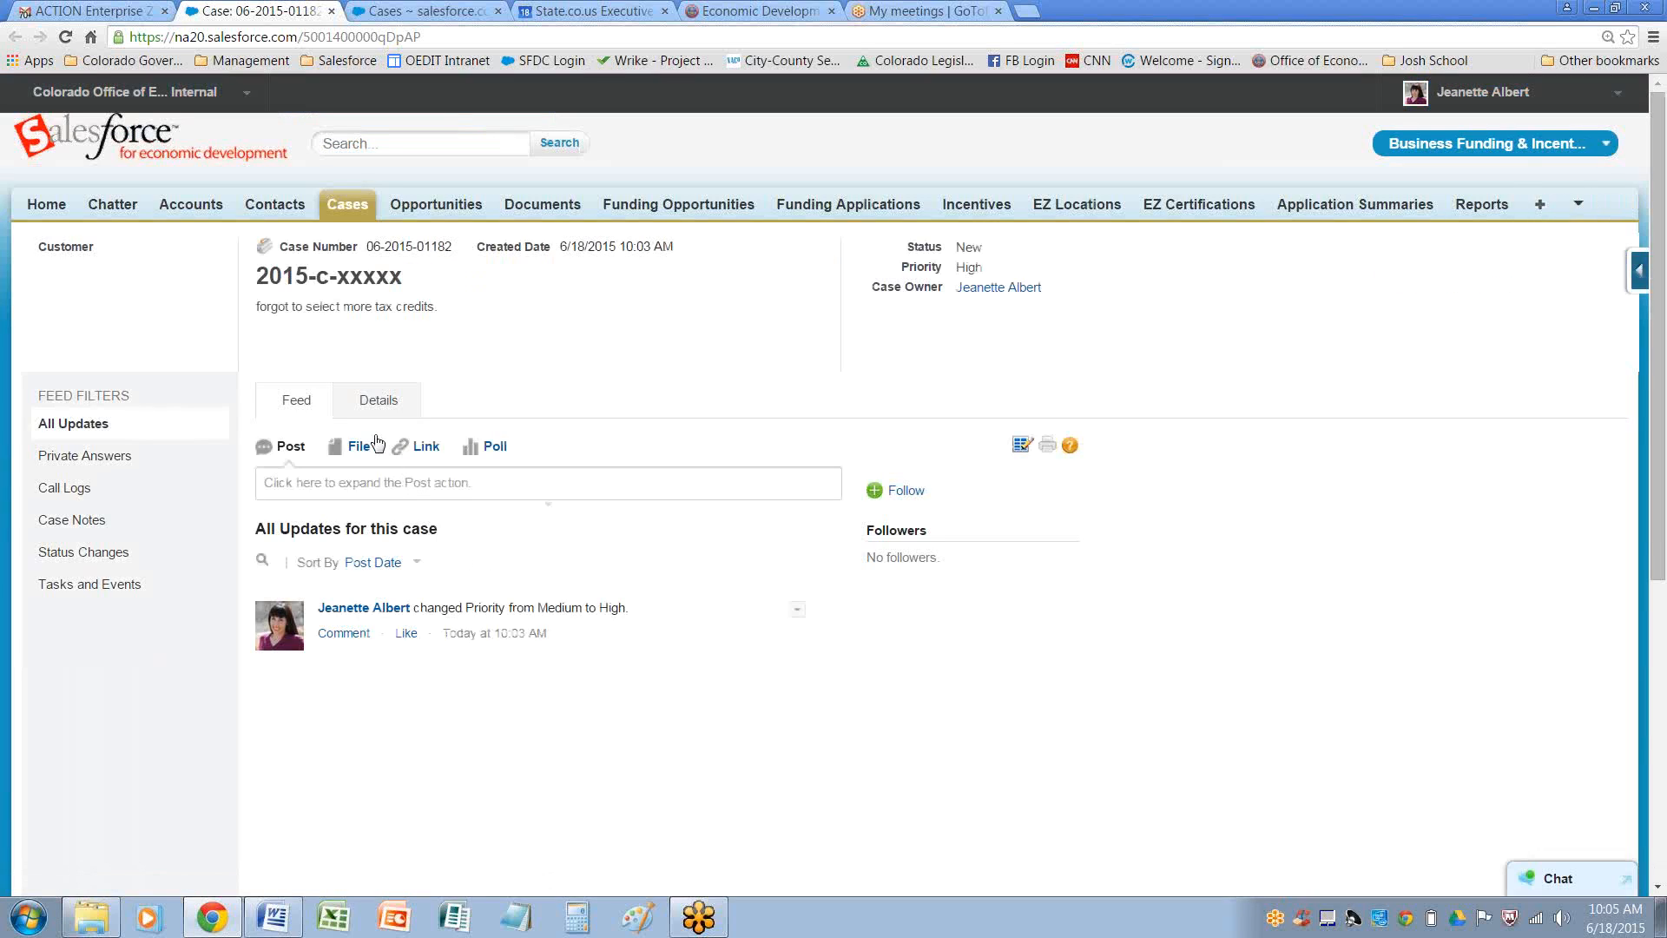
{"action": "left_click", "coordinate": [377, 399]}
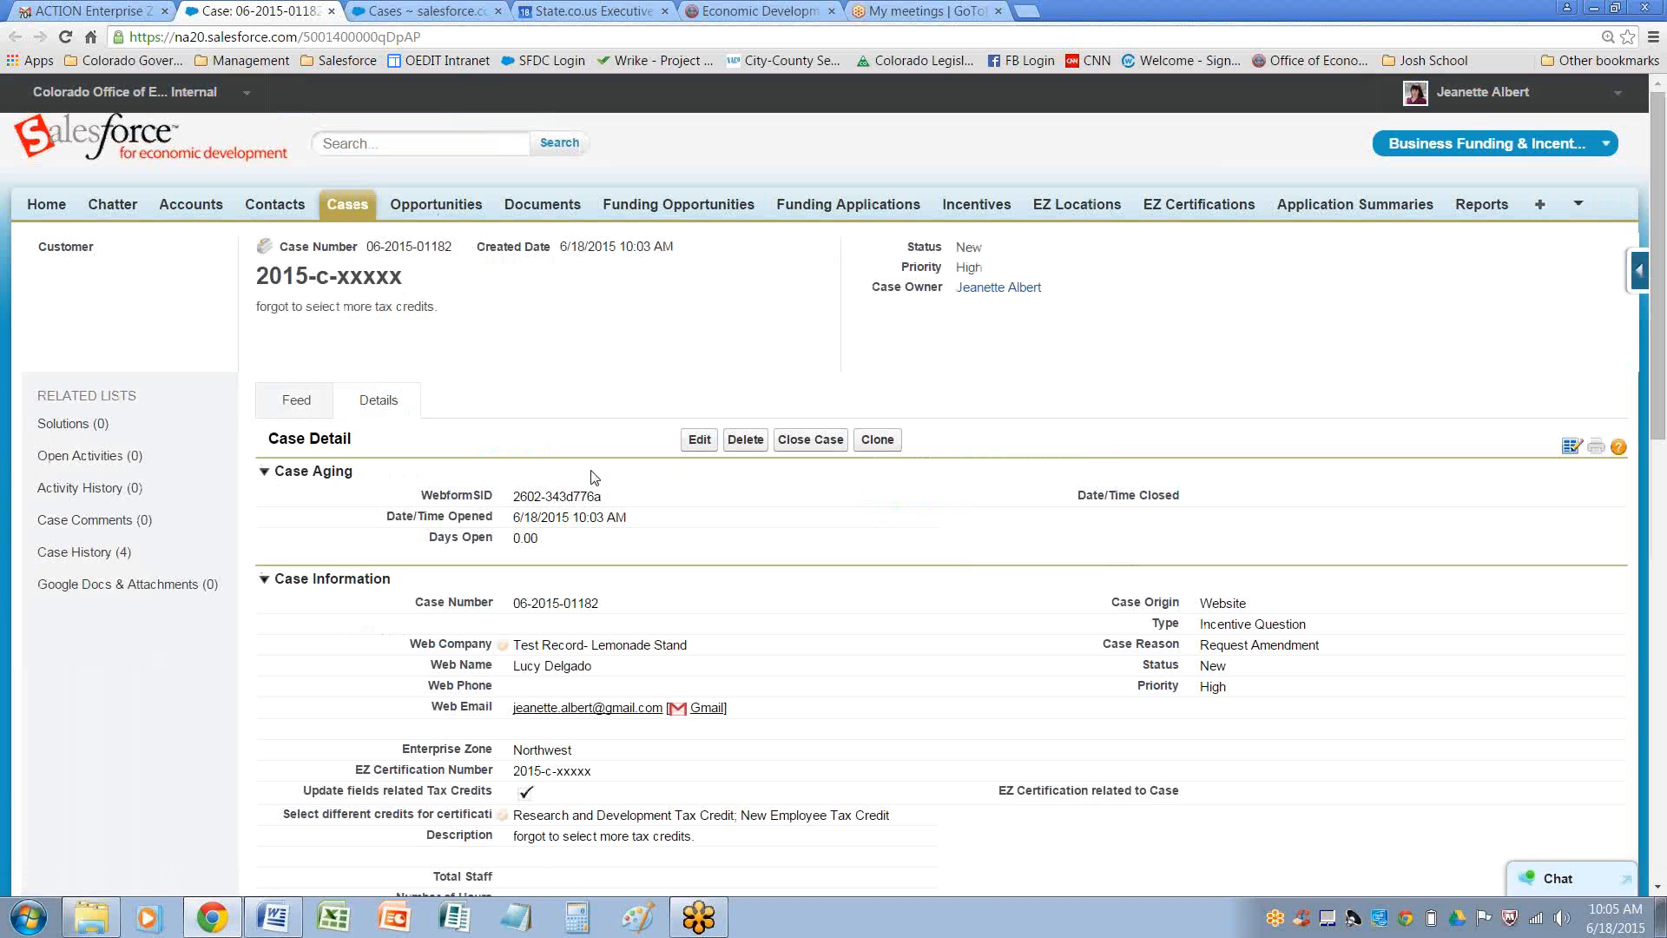
{"action": "left_click_drag", "start_coordinate": [1654, 307], "coordinate": [1660, 369]}
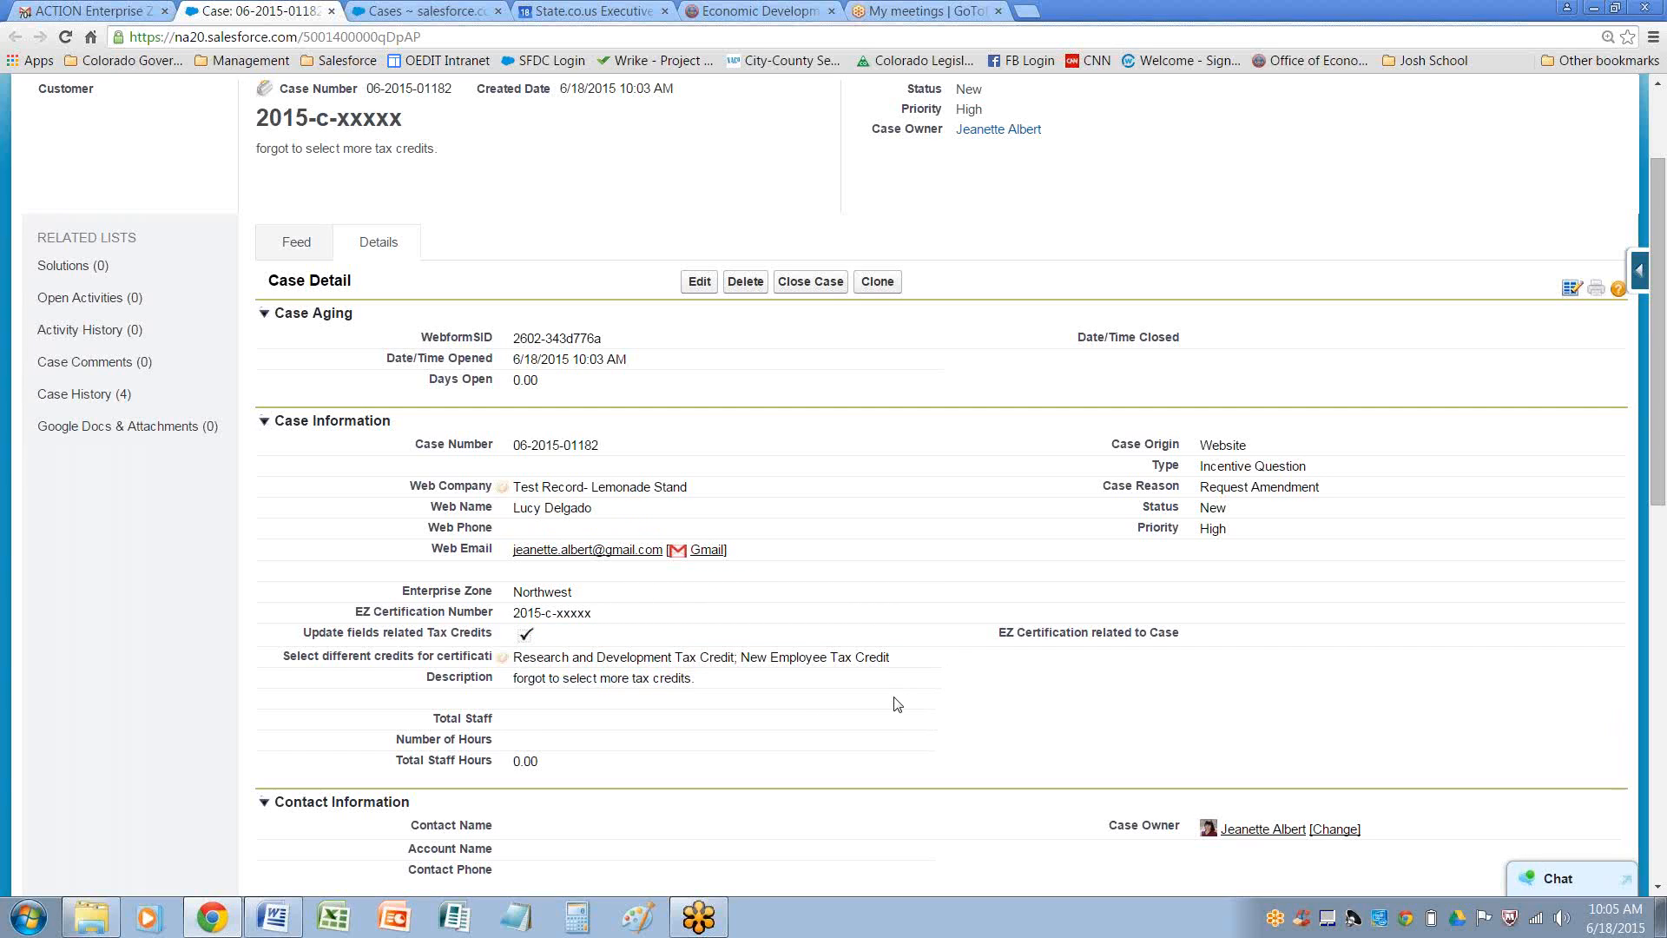
{"action": "double_click", "coordinate": [518, 612]}
{"action": "left_click_drag", "start_coordinate": [518, 613], "coordinate": [676, 628]}
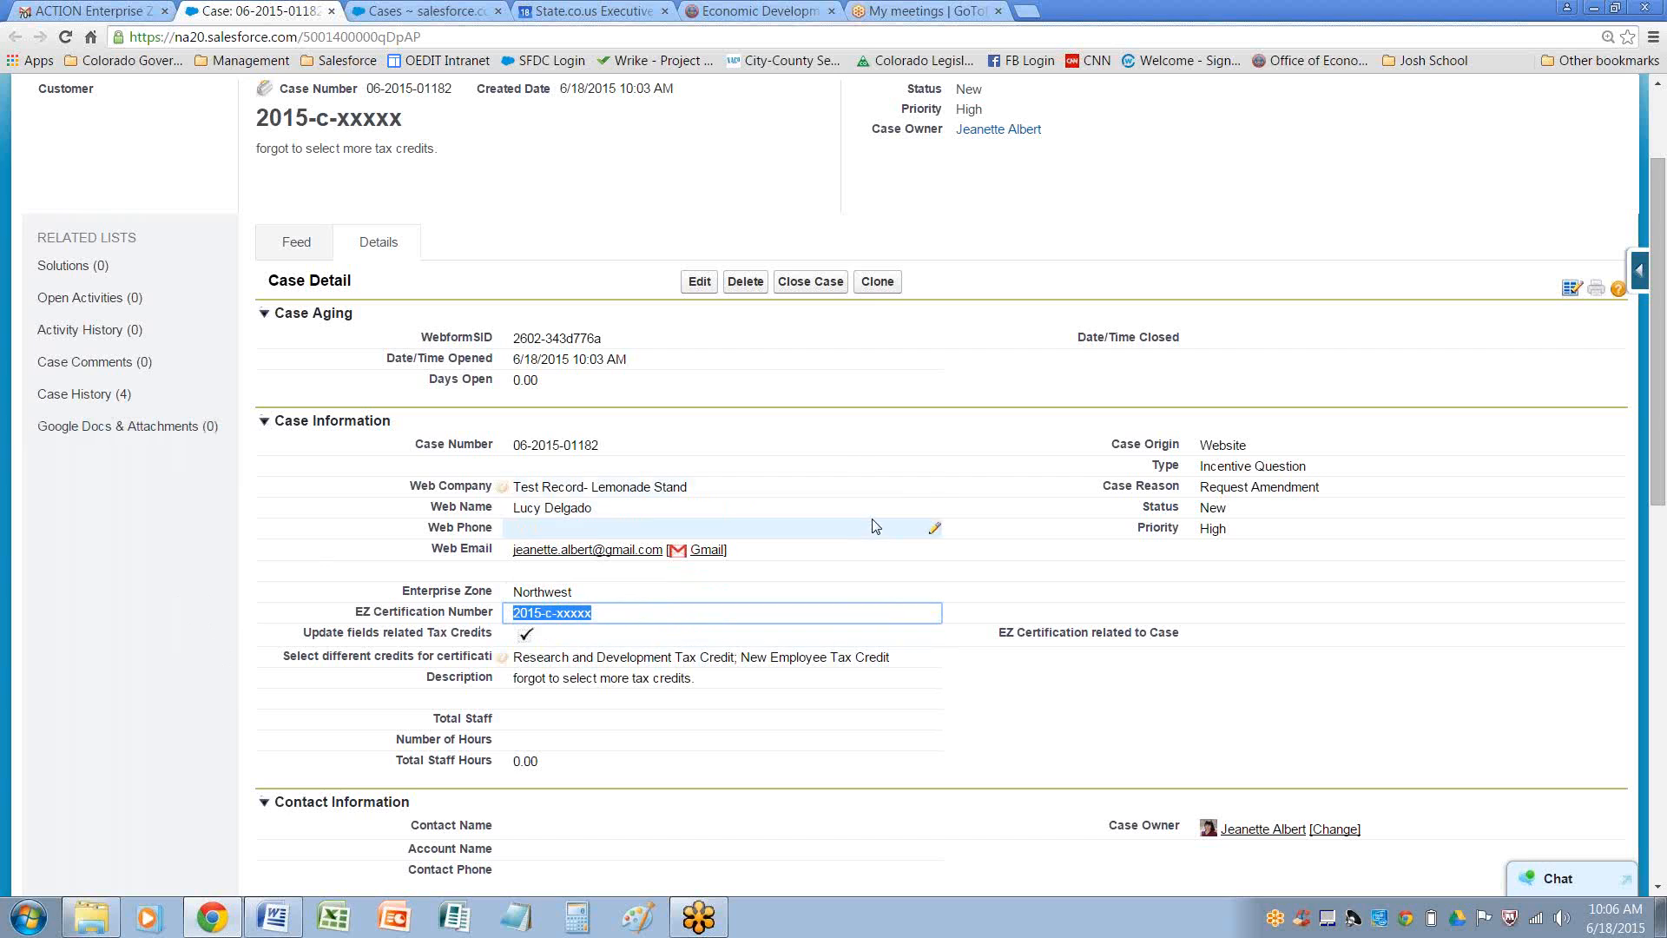
{"action": "left_click", "coordinate": [698, 283]}
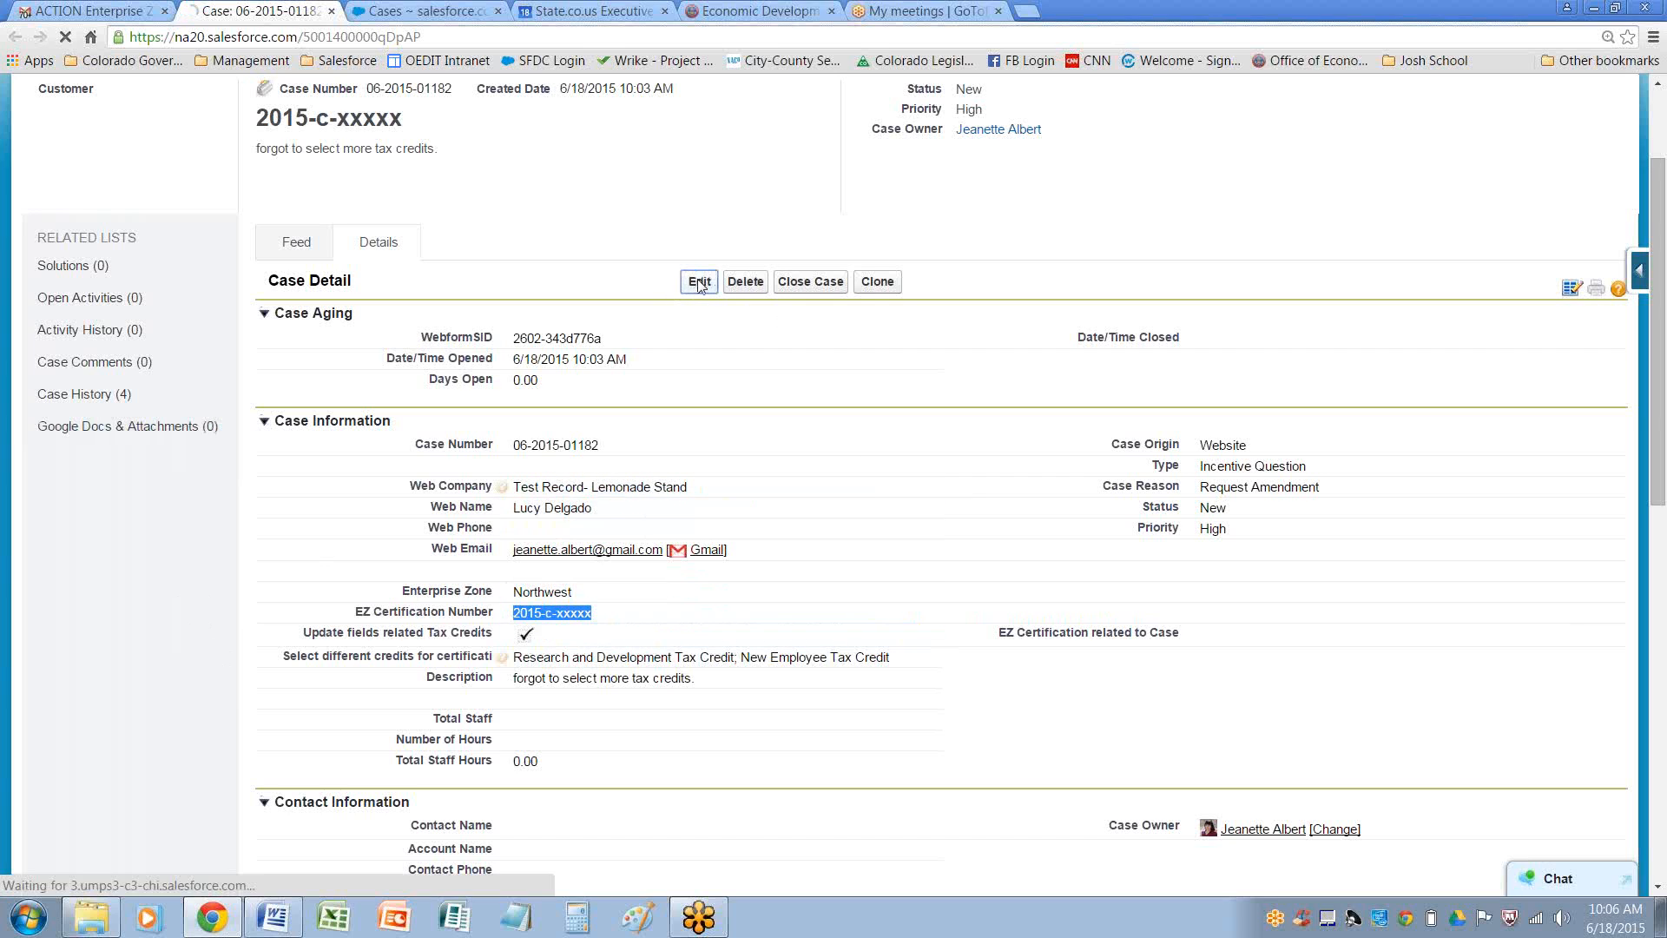
{"action": "left_click_drag", "start_coordinate": [539, 665], "coordinate": [418, 651]}
{"action": "left_click", "coordinate": [1294, 690]}
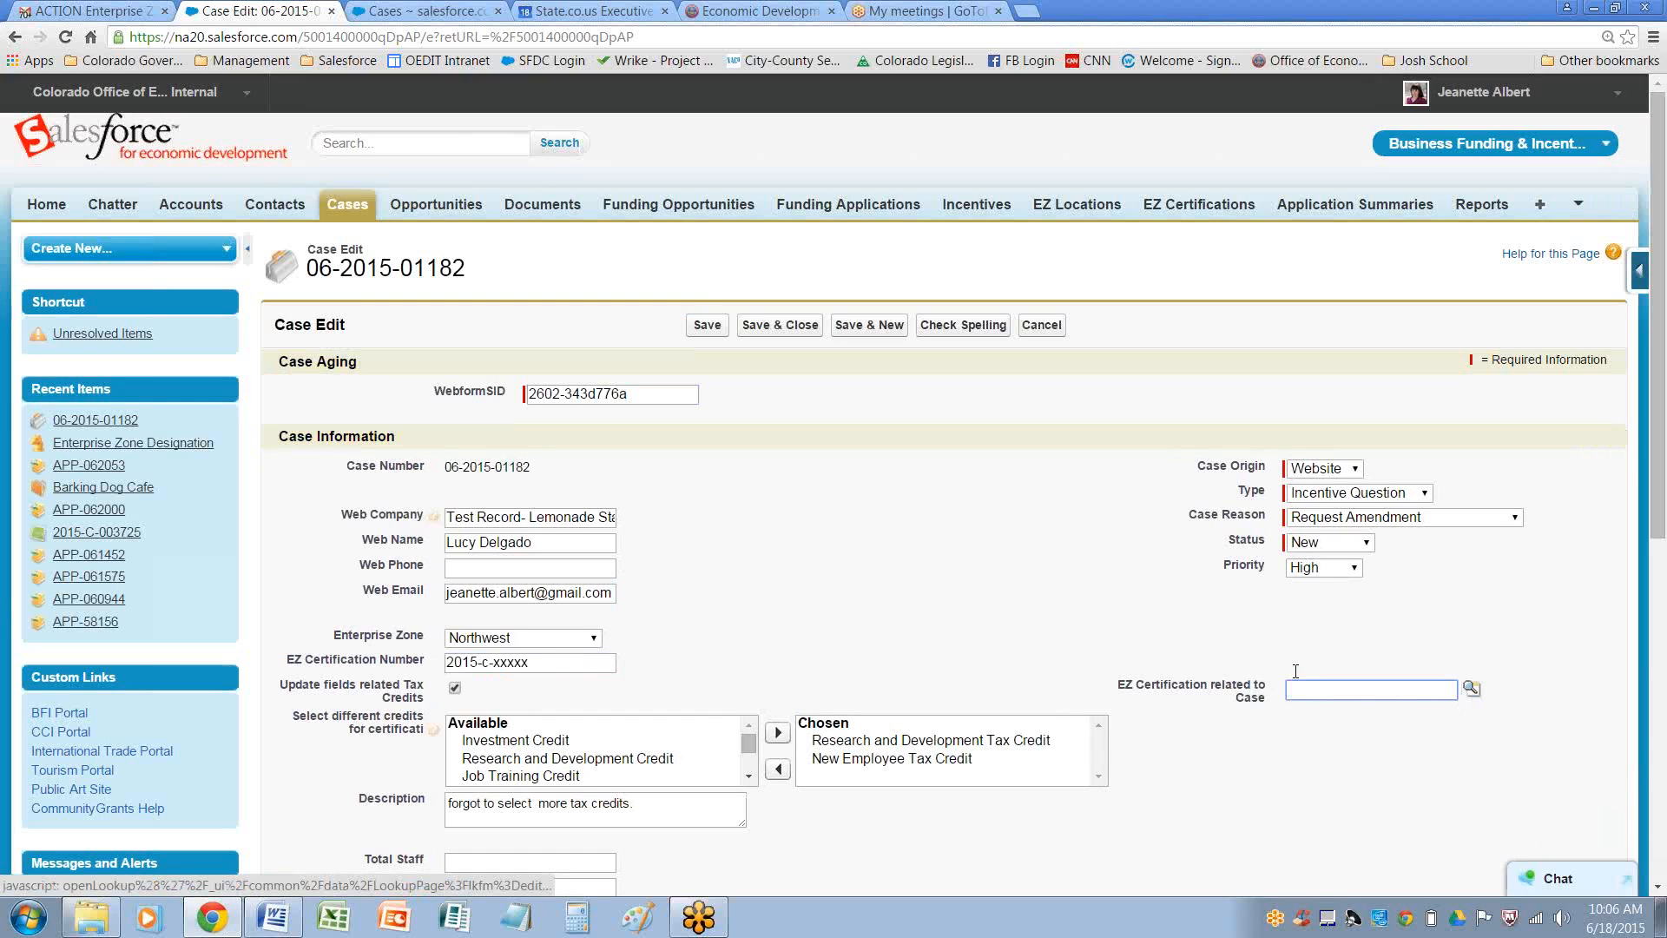
{"action": "left_click", "coordinate": [1042, 326]}
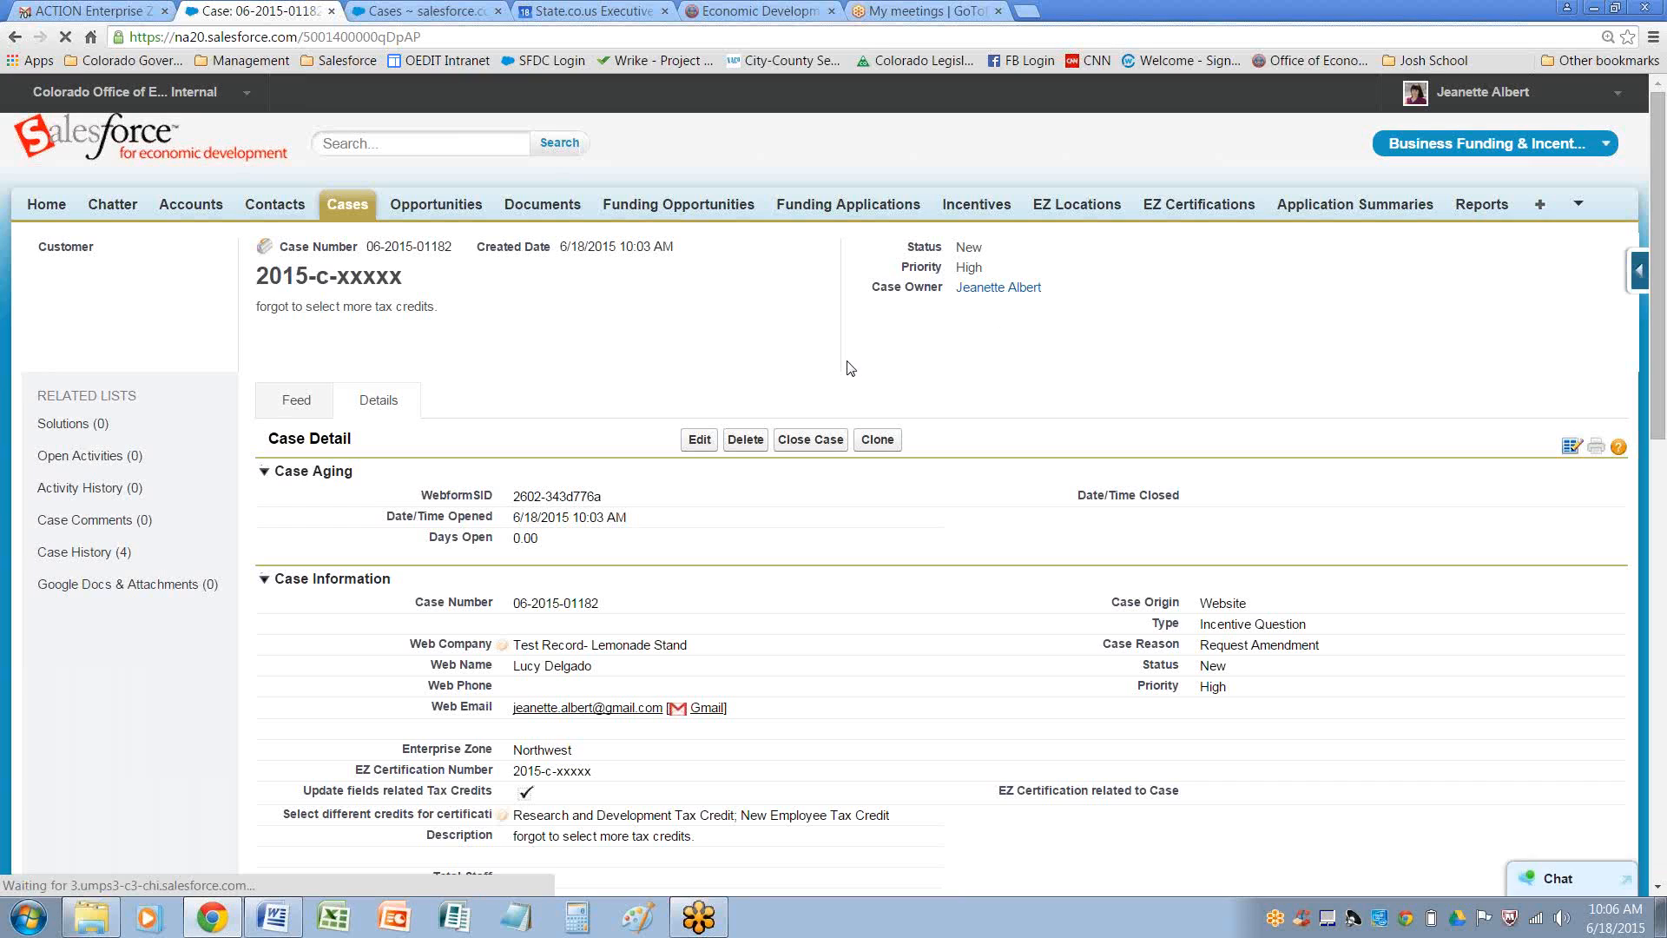
{"action": "left_click", "coordinate": [345, 204]}
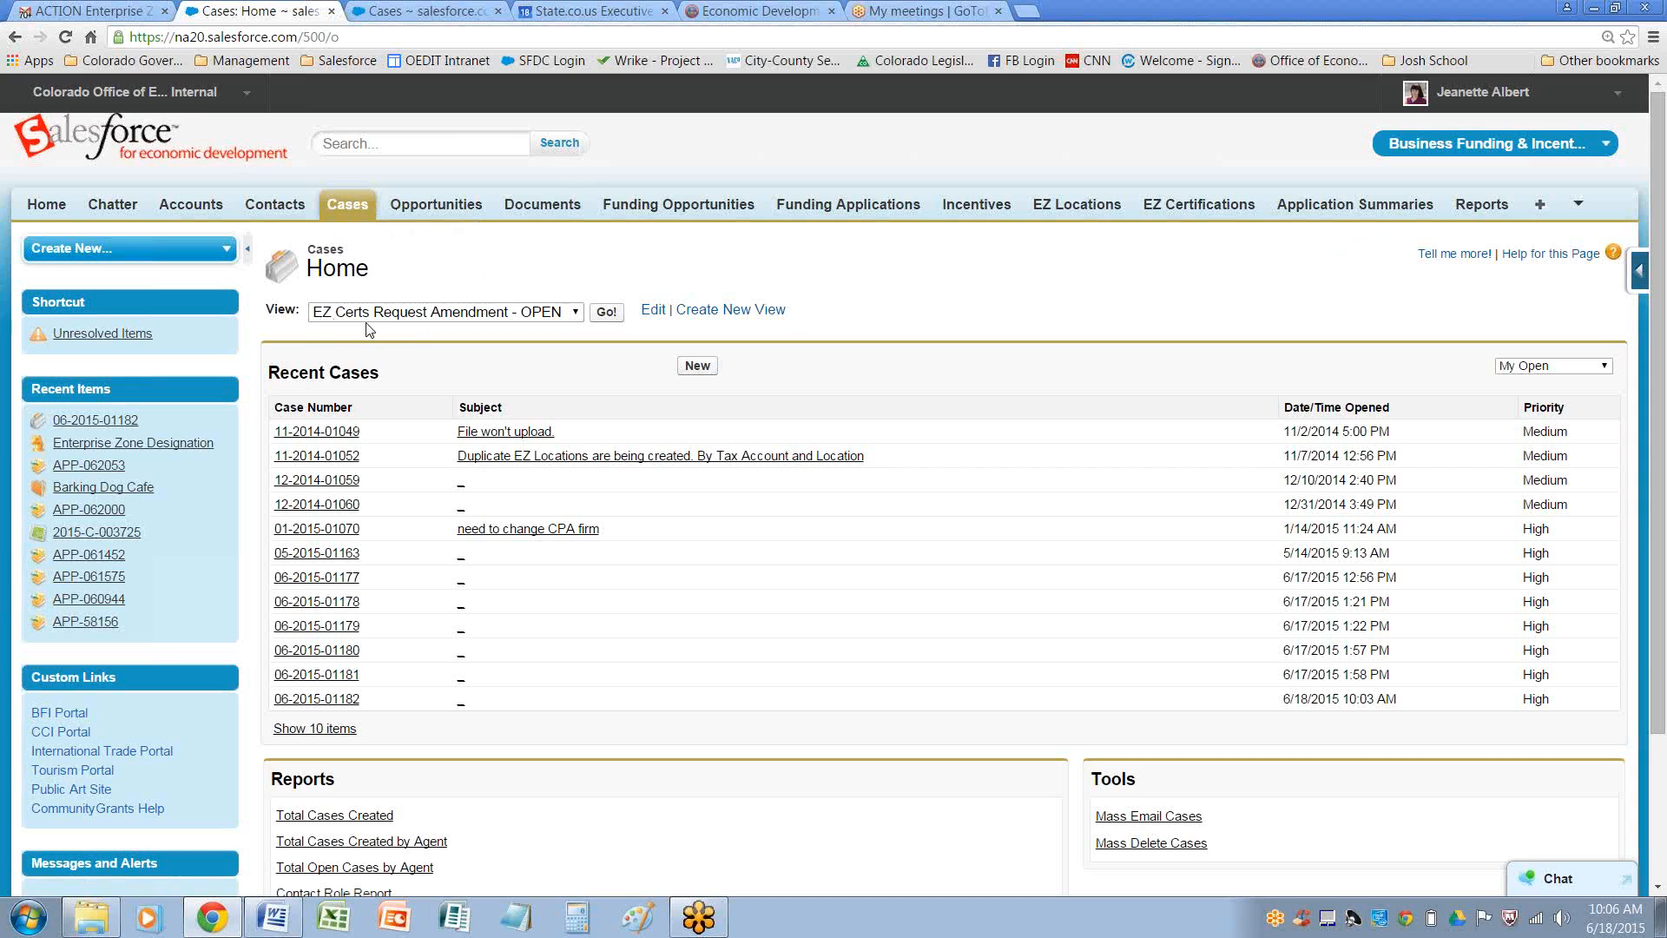
{"action": "left_click", "coordinate": [611, 313]}
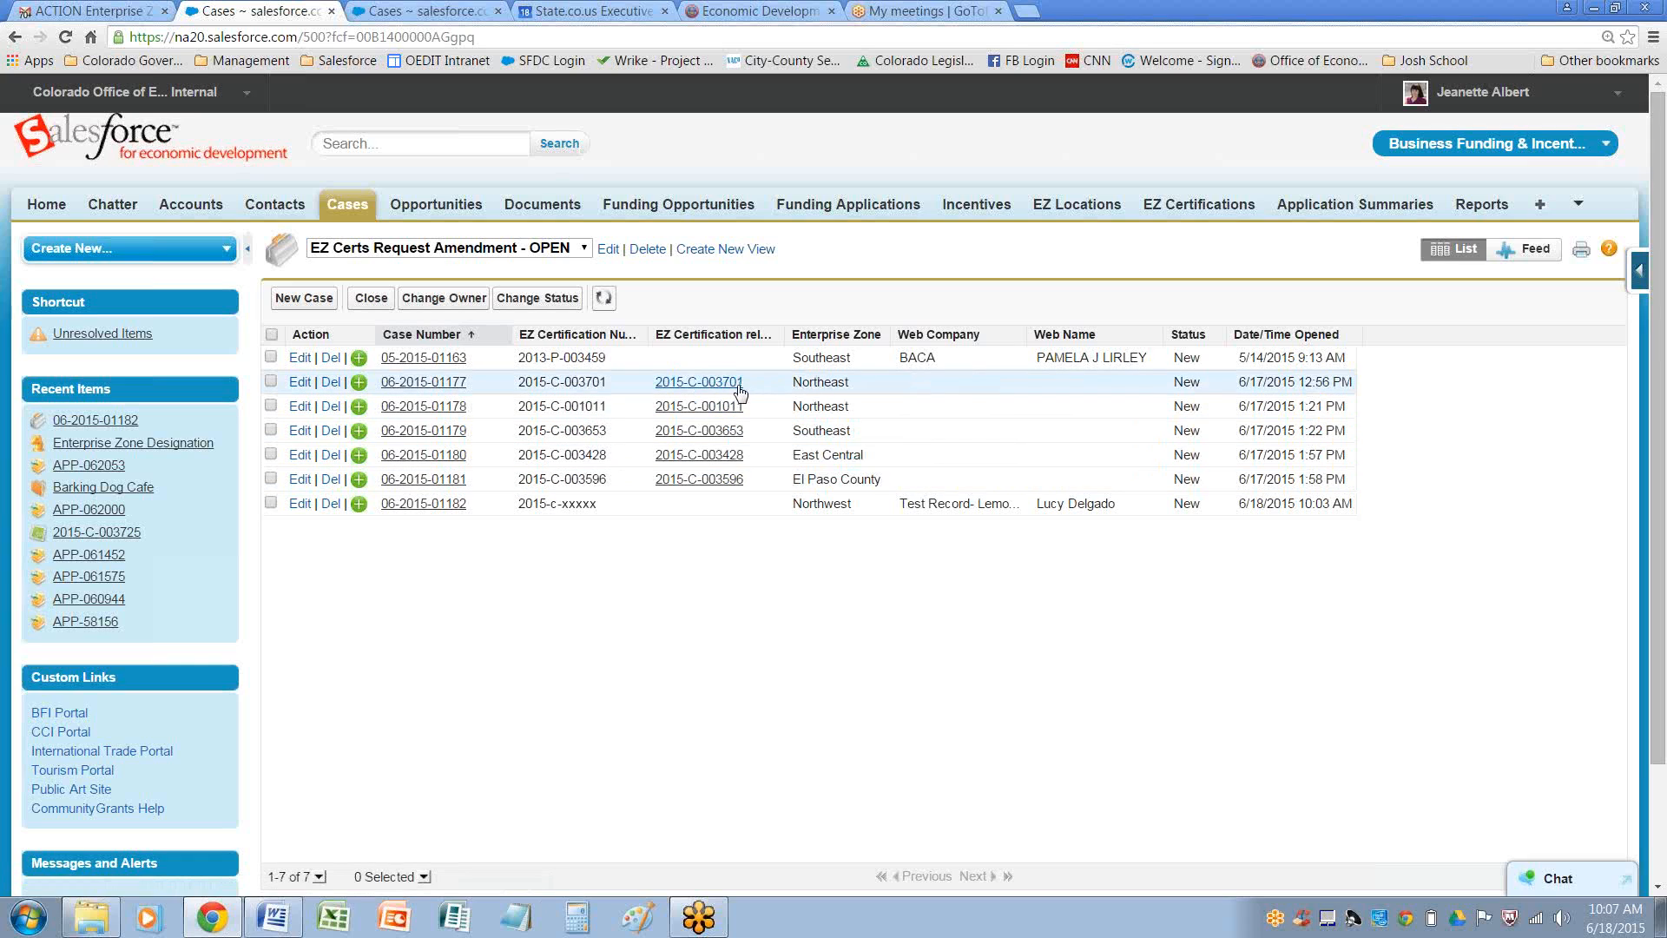
{"action": "left_click", "coordinate": [411, 387]}
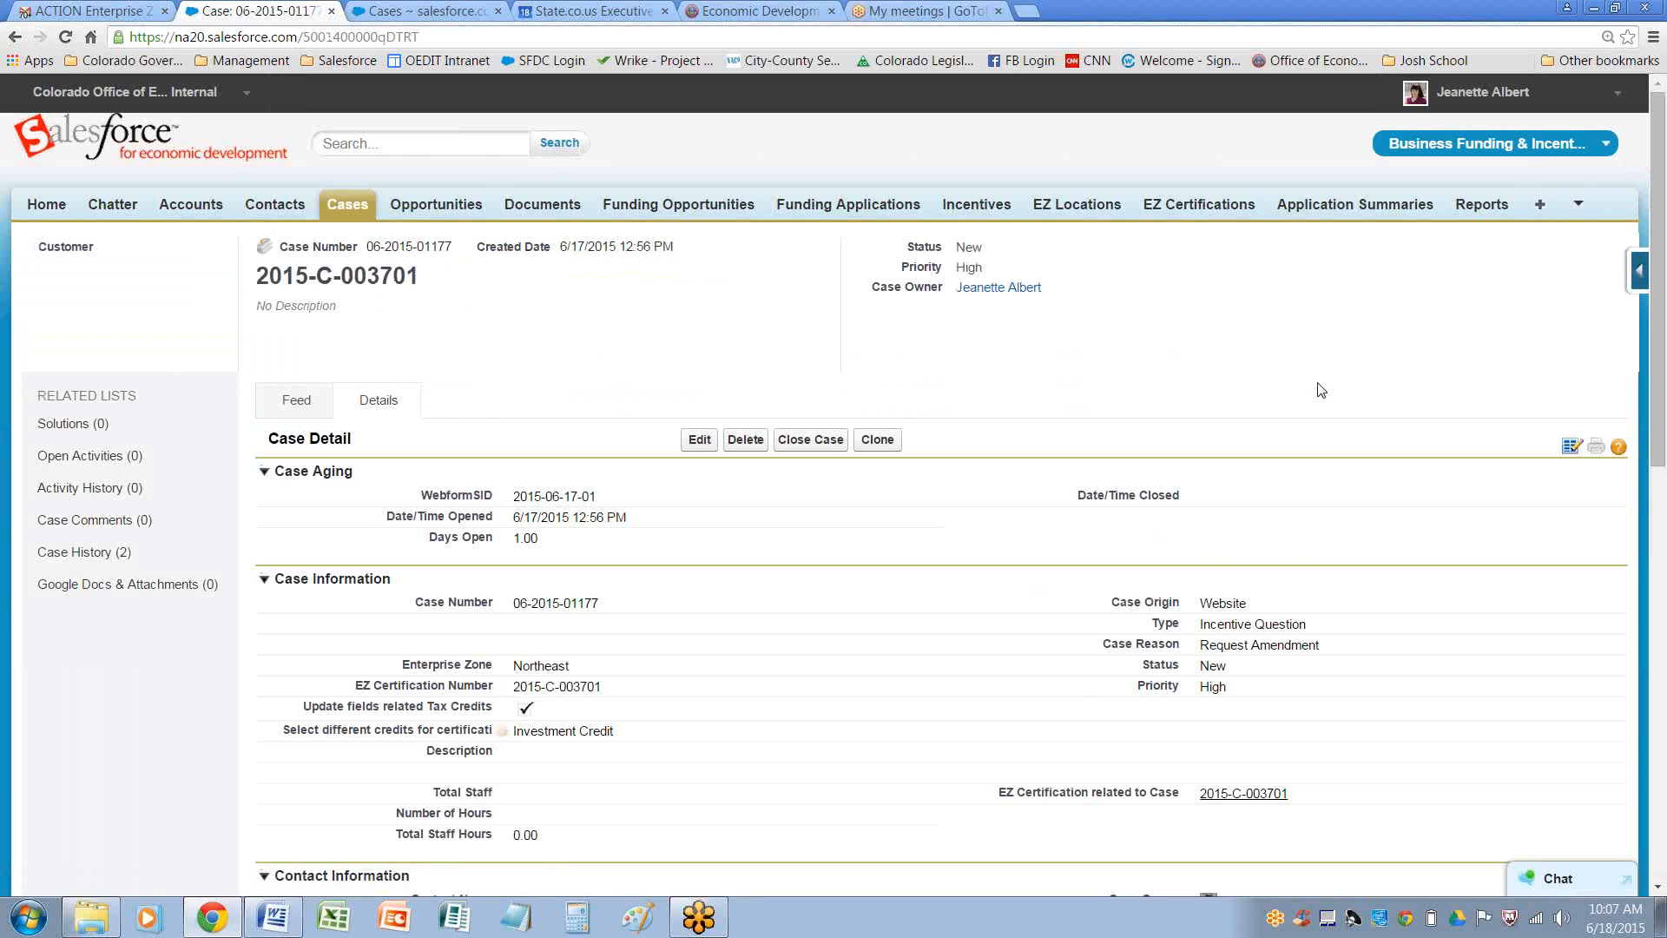
{"action": "scroll", "coordinate": [1321, 389], "scroll_direction": "down", "scroll_amount": 2}
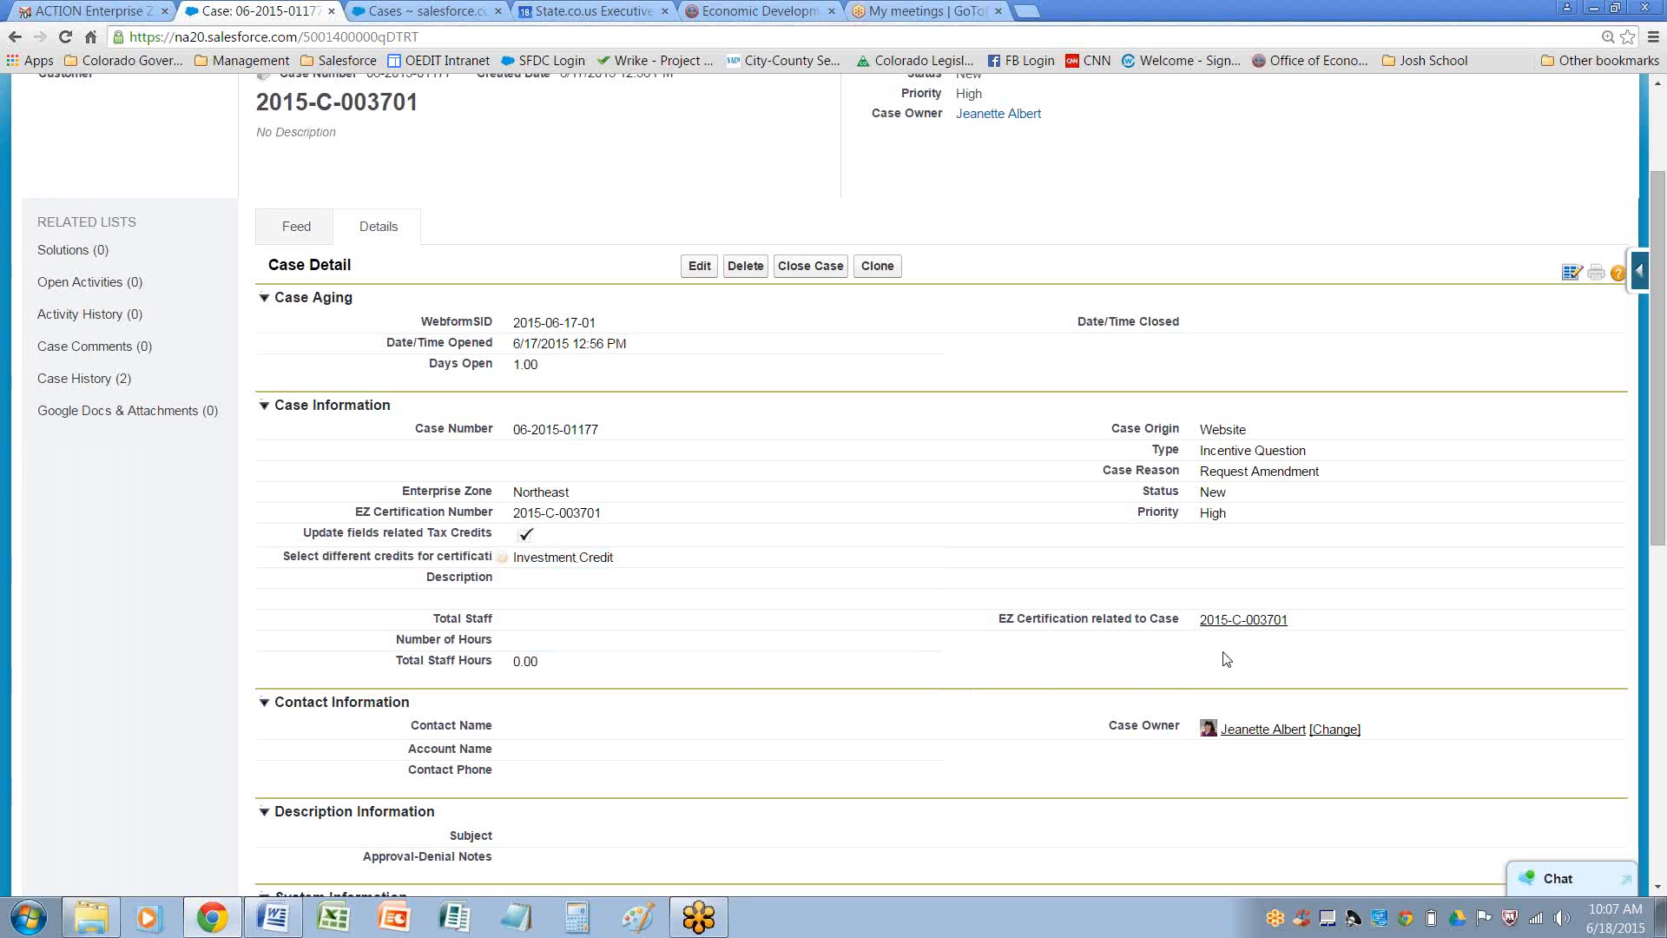
{"action": "mouse_move", "coordinate": [1251, 624]}
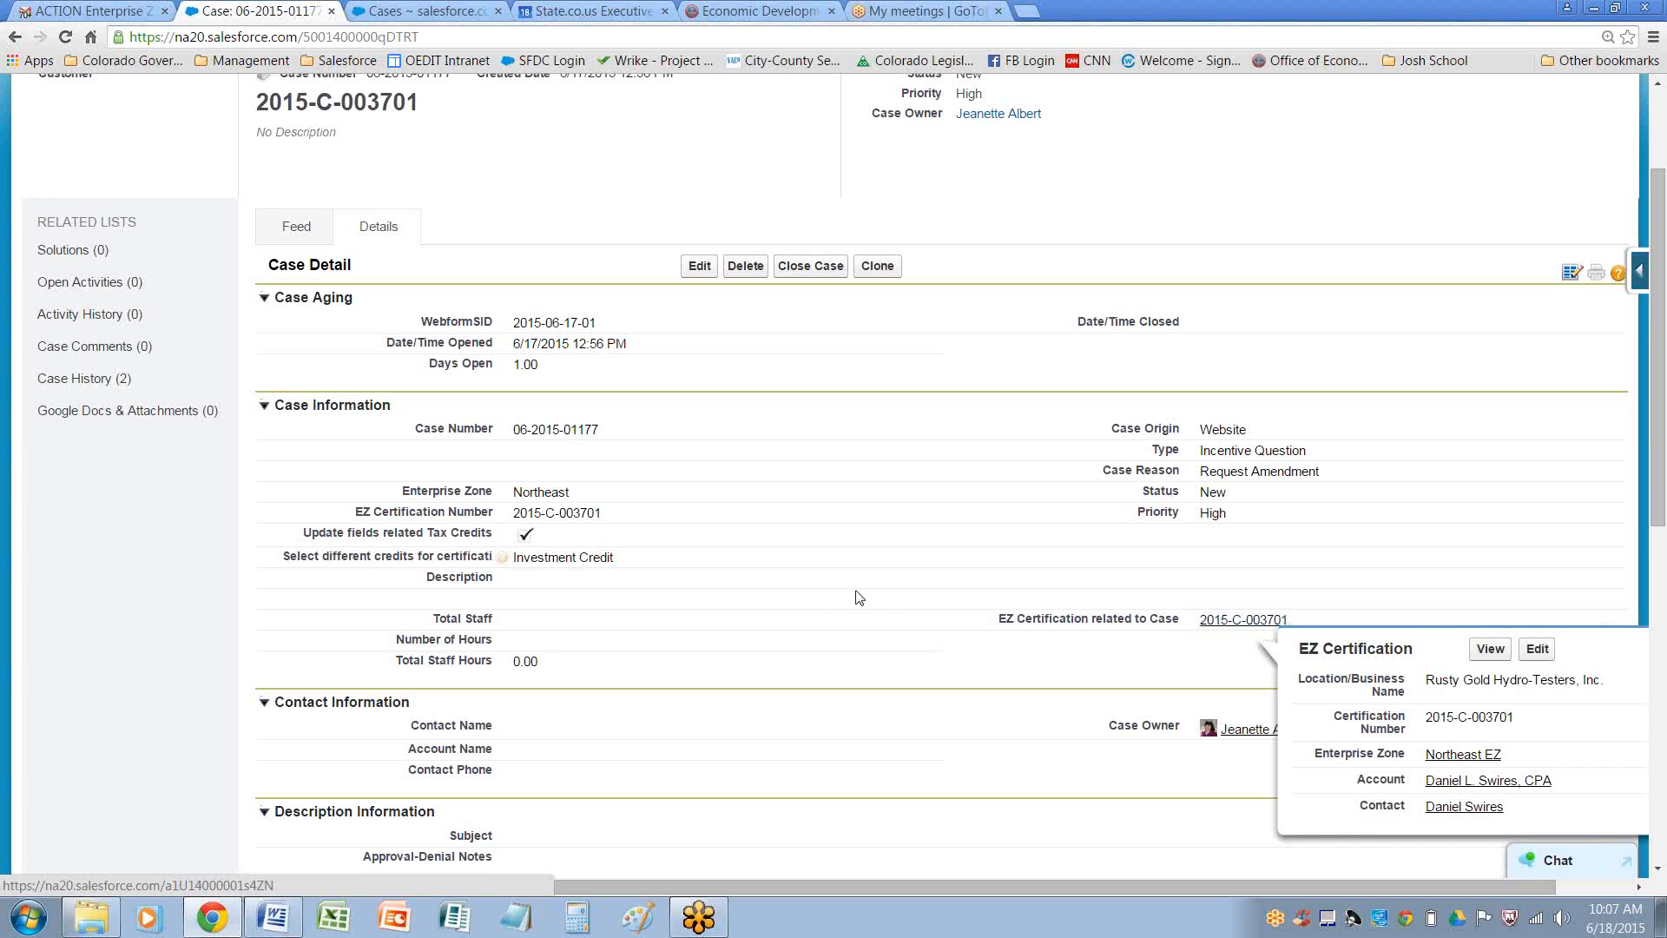
{"action": "left_click", "coordinate": [1240, 621]}
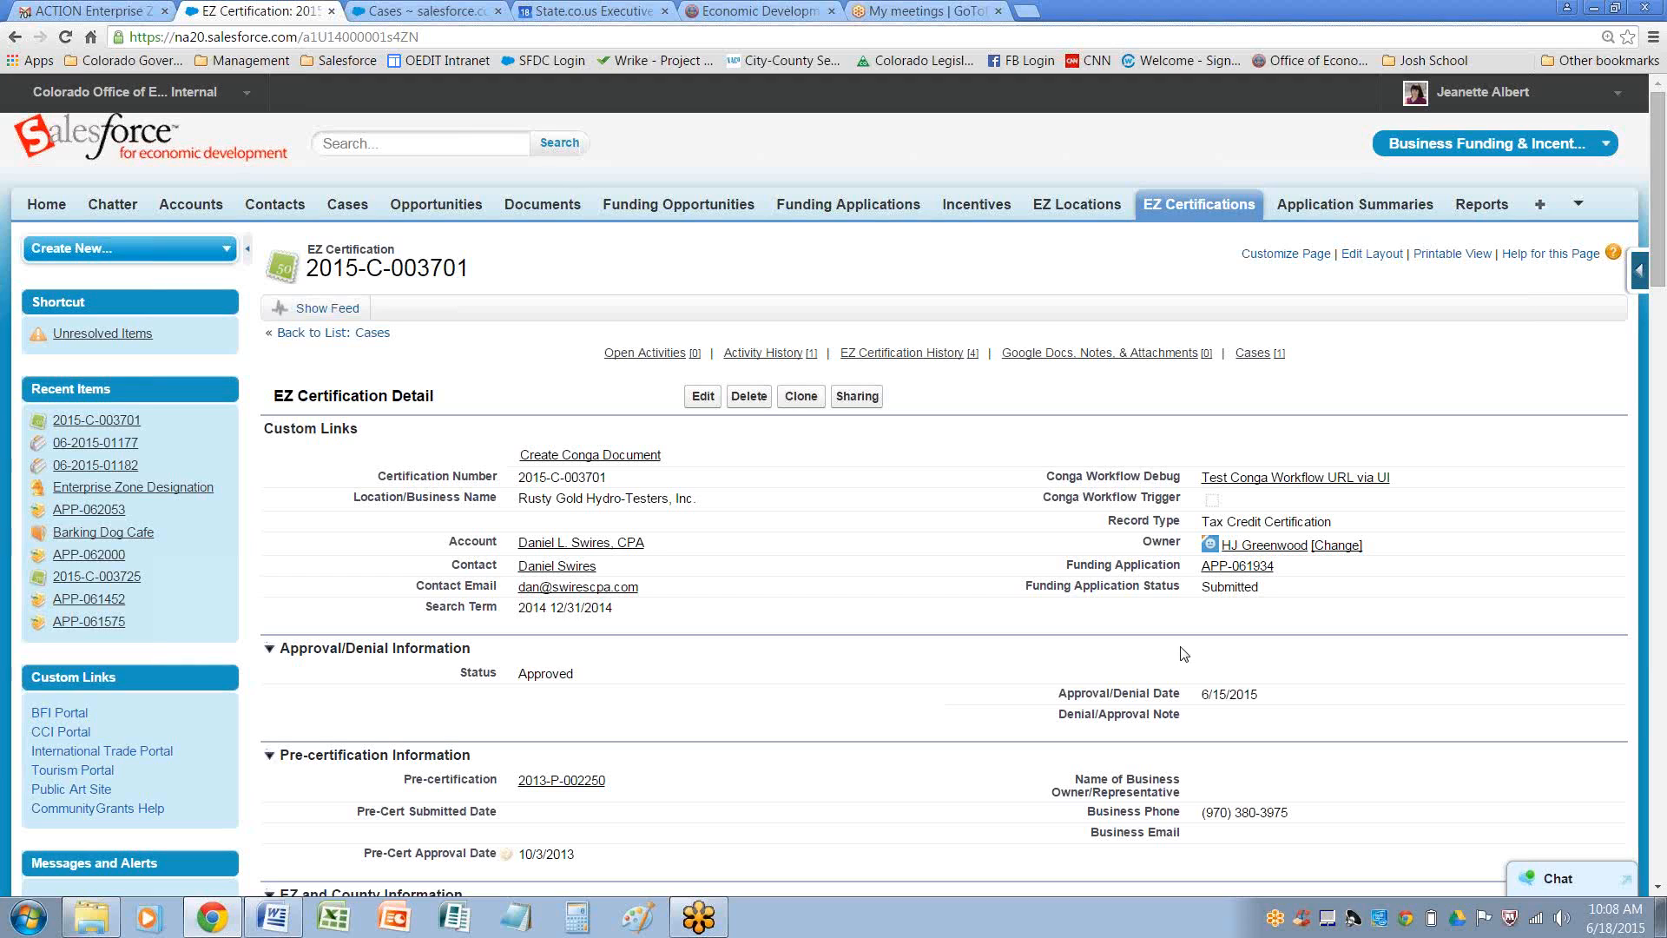
Review the certification's details, approval status and selected tax credits
{"action": "key", "text": "ctrl+plus"}
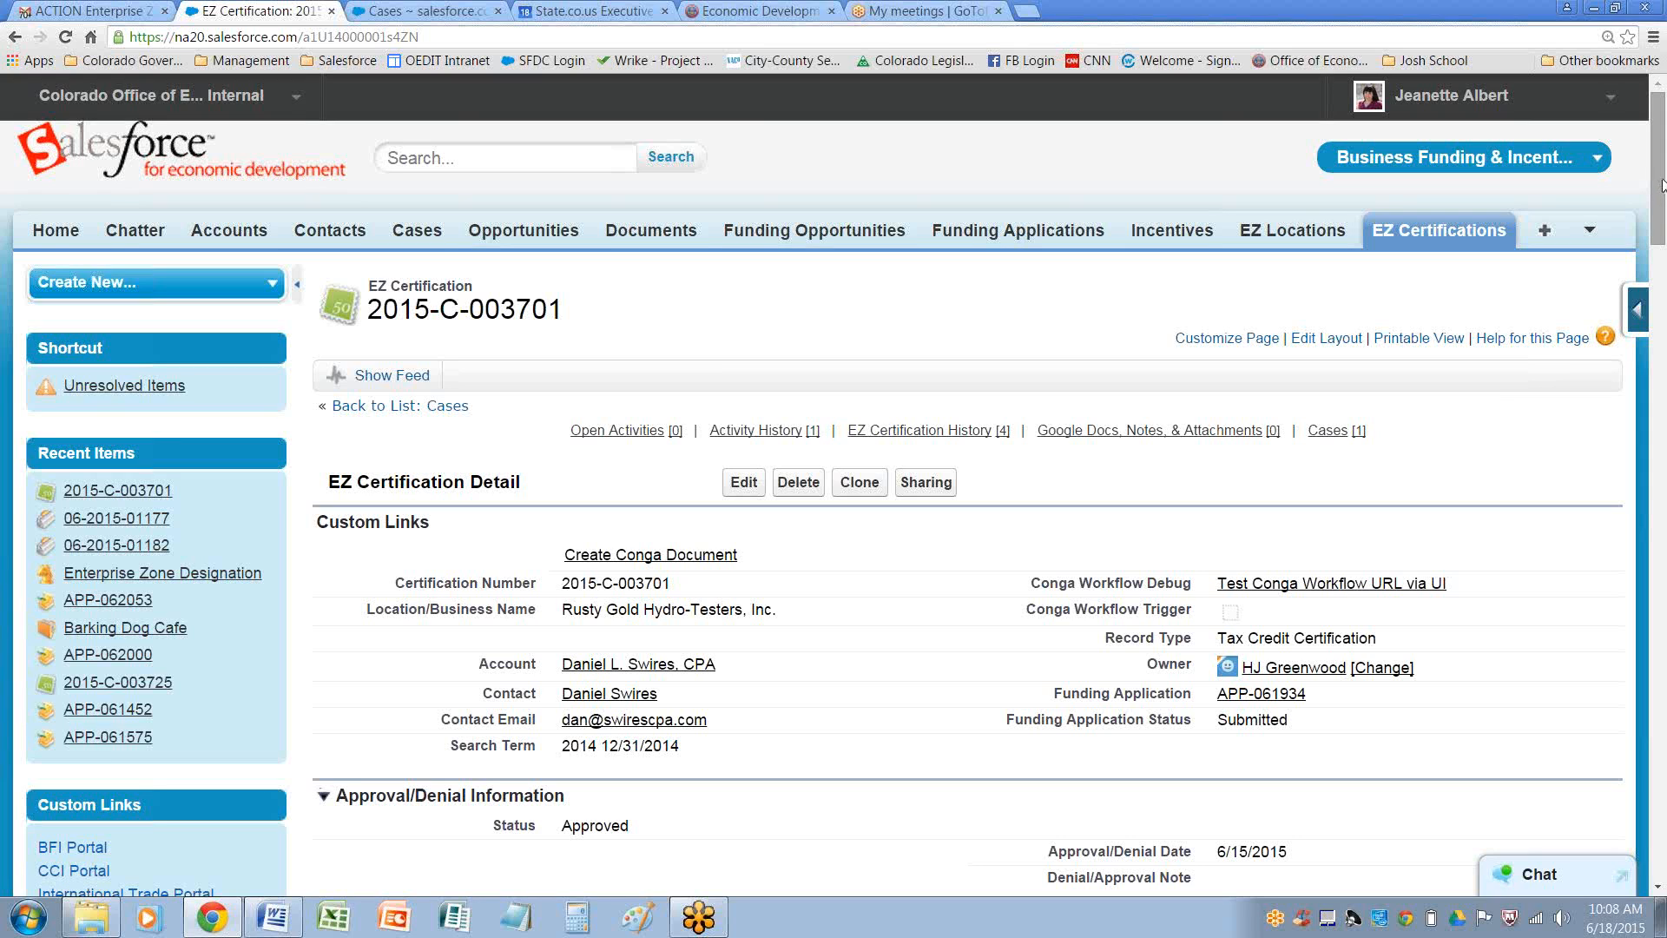
{"action": "left_click_drag", "start_coordinate": [1661, 185], "coordinate": [1661, 320]}
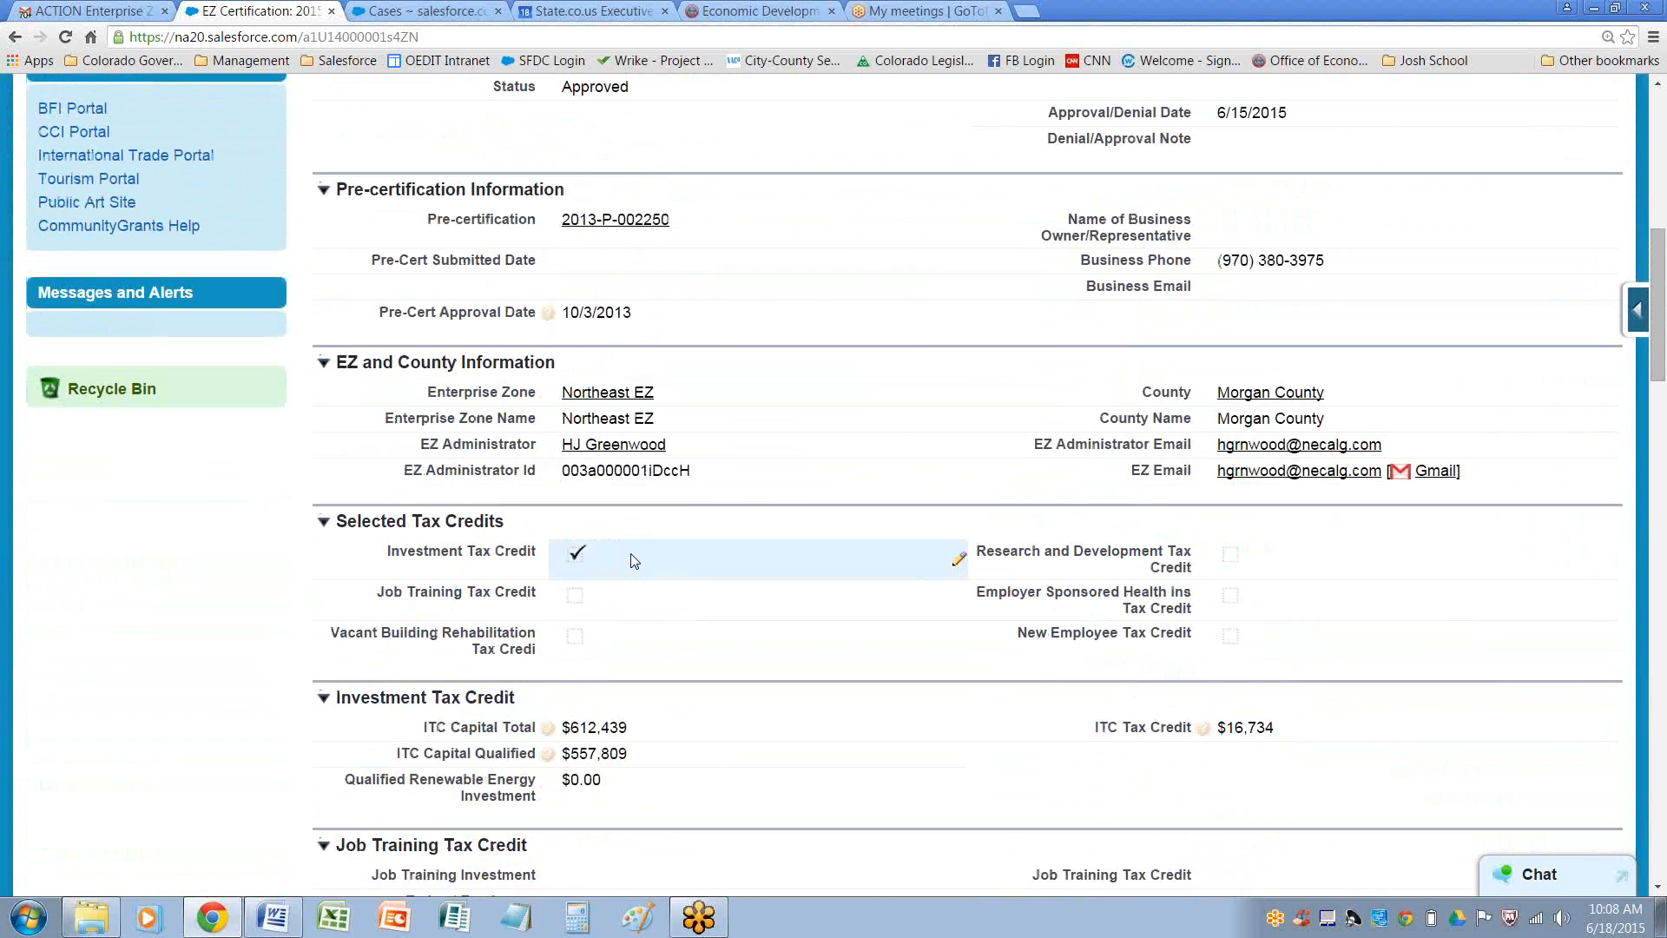
{"action": "scroll", "coordinate": [781, 563], "scroll_direction": "down", "scroll_amount": 2}
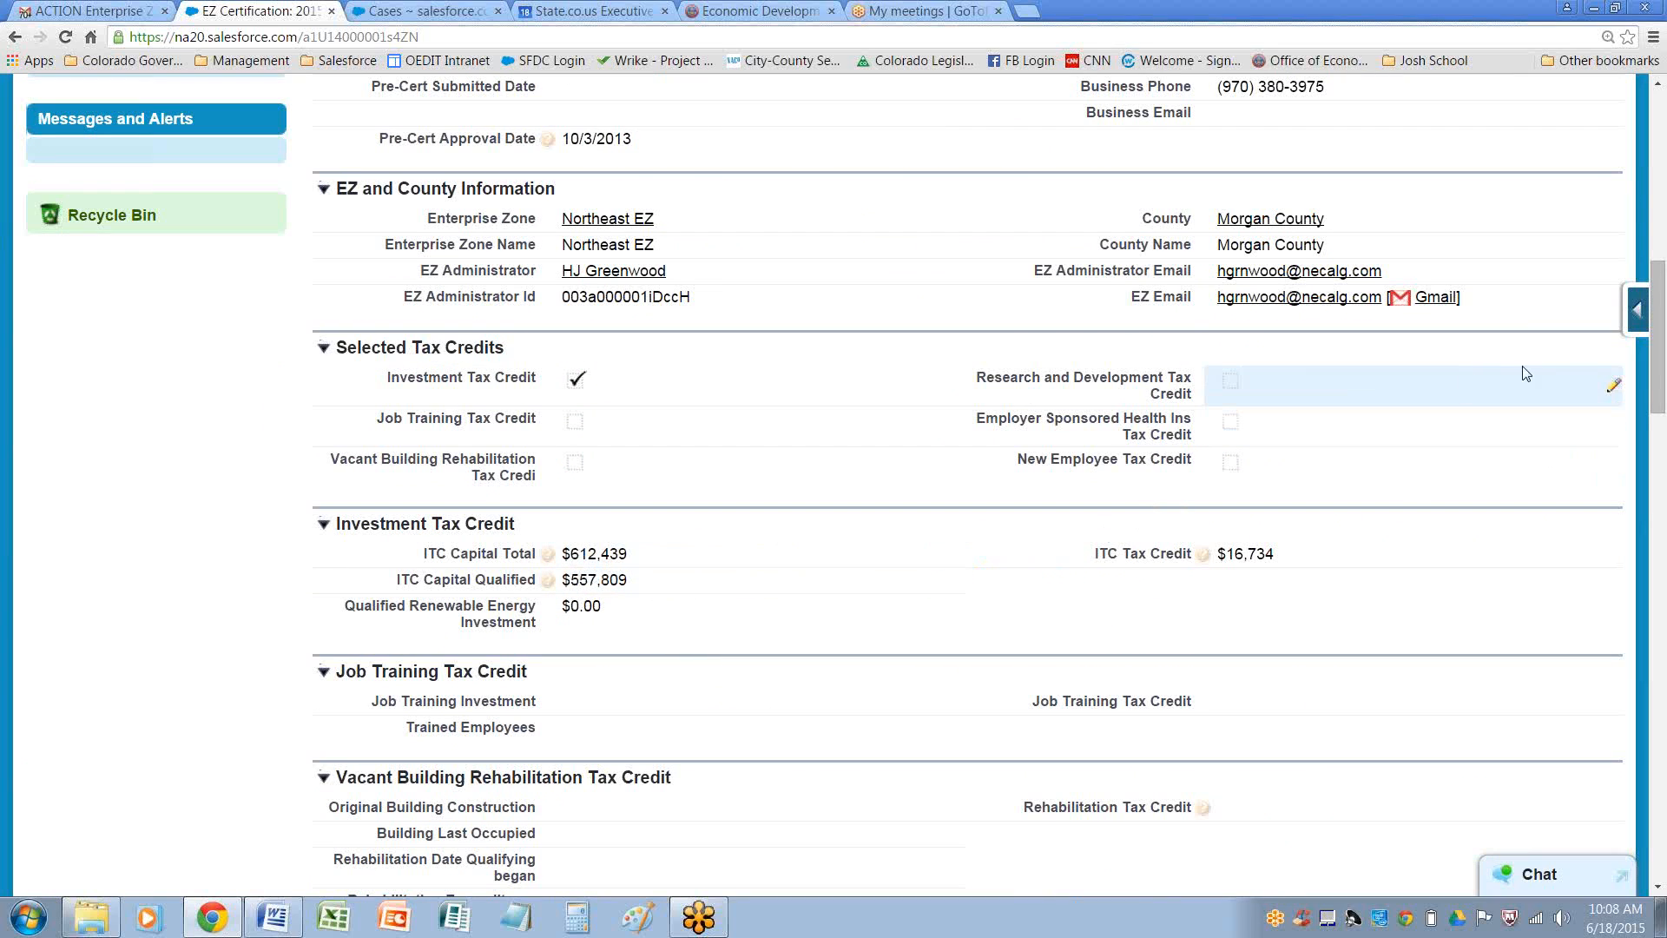
{"action": "left_click_drag", "start_coordinate": [1659, 378], "coordinate": [1658, 358]}
{"action": "scroll", "coordinate": [1350, 367], "scroll_direction": "up", "scroll_amount": 5}
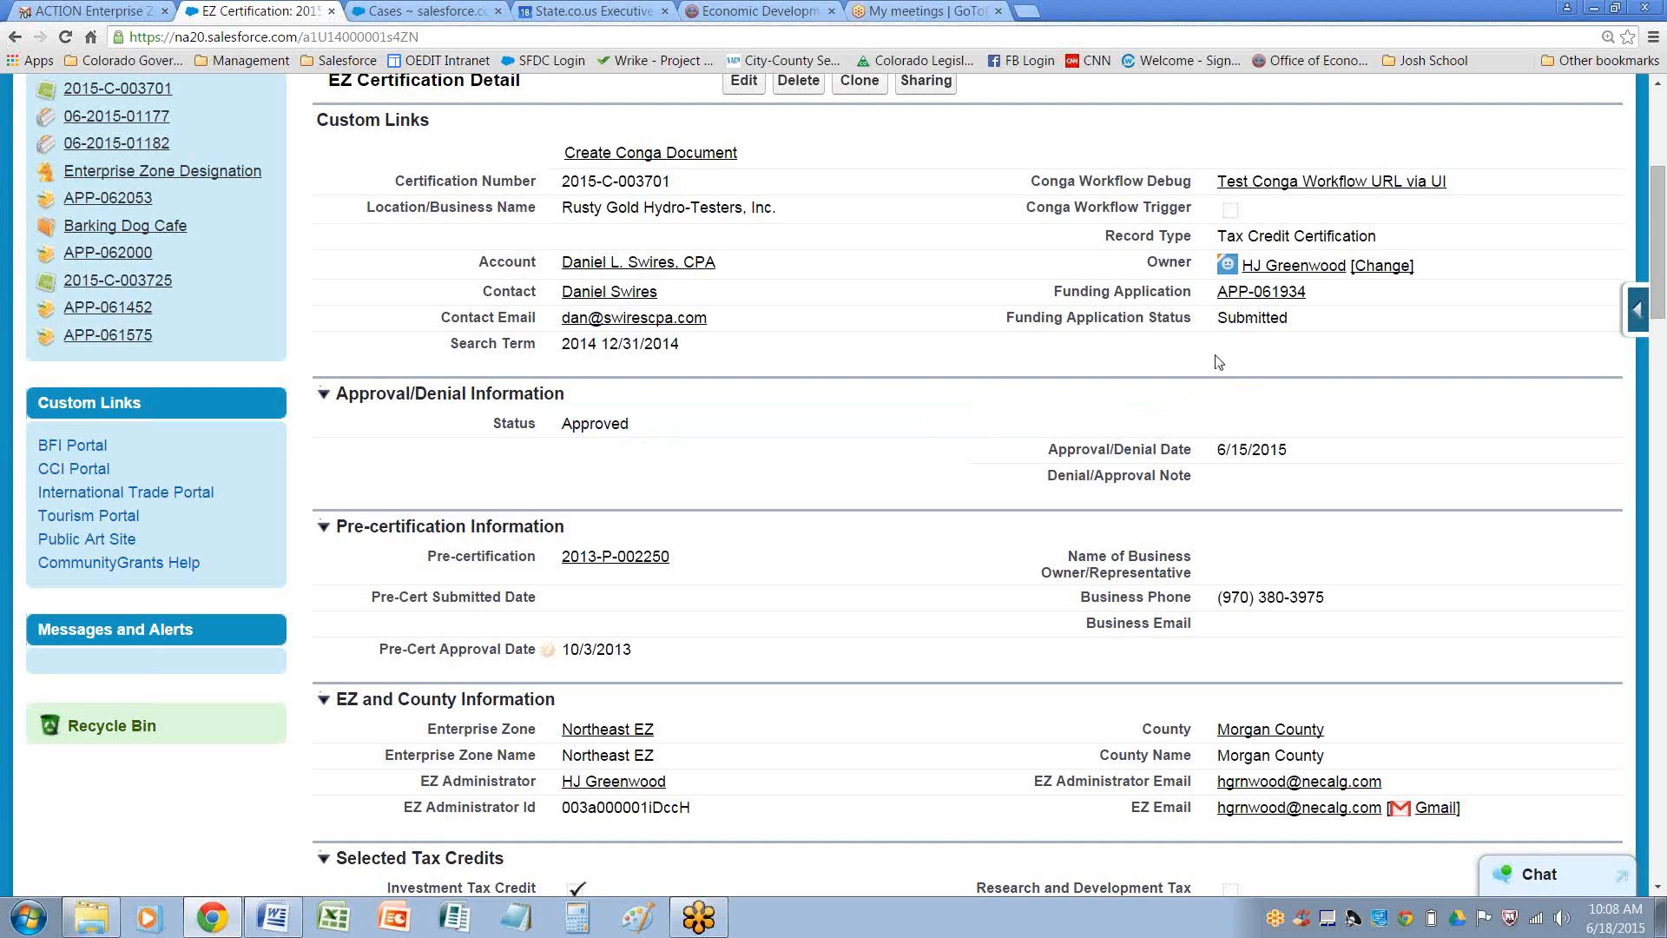
{"action": "left_click_drag", "start_coordinate": [1119, 293], "coordinate": [1219, 321]}
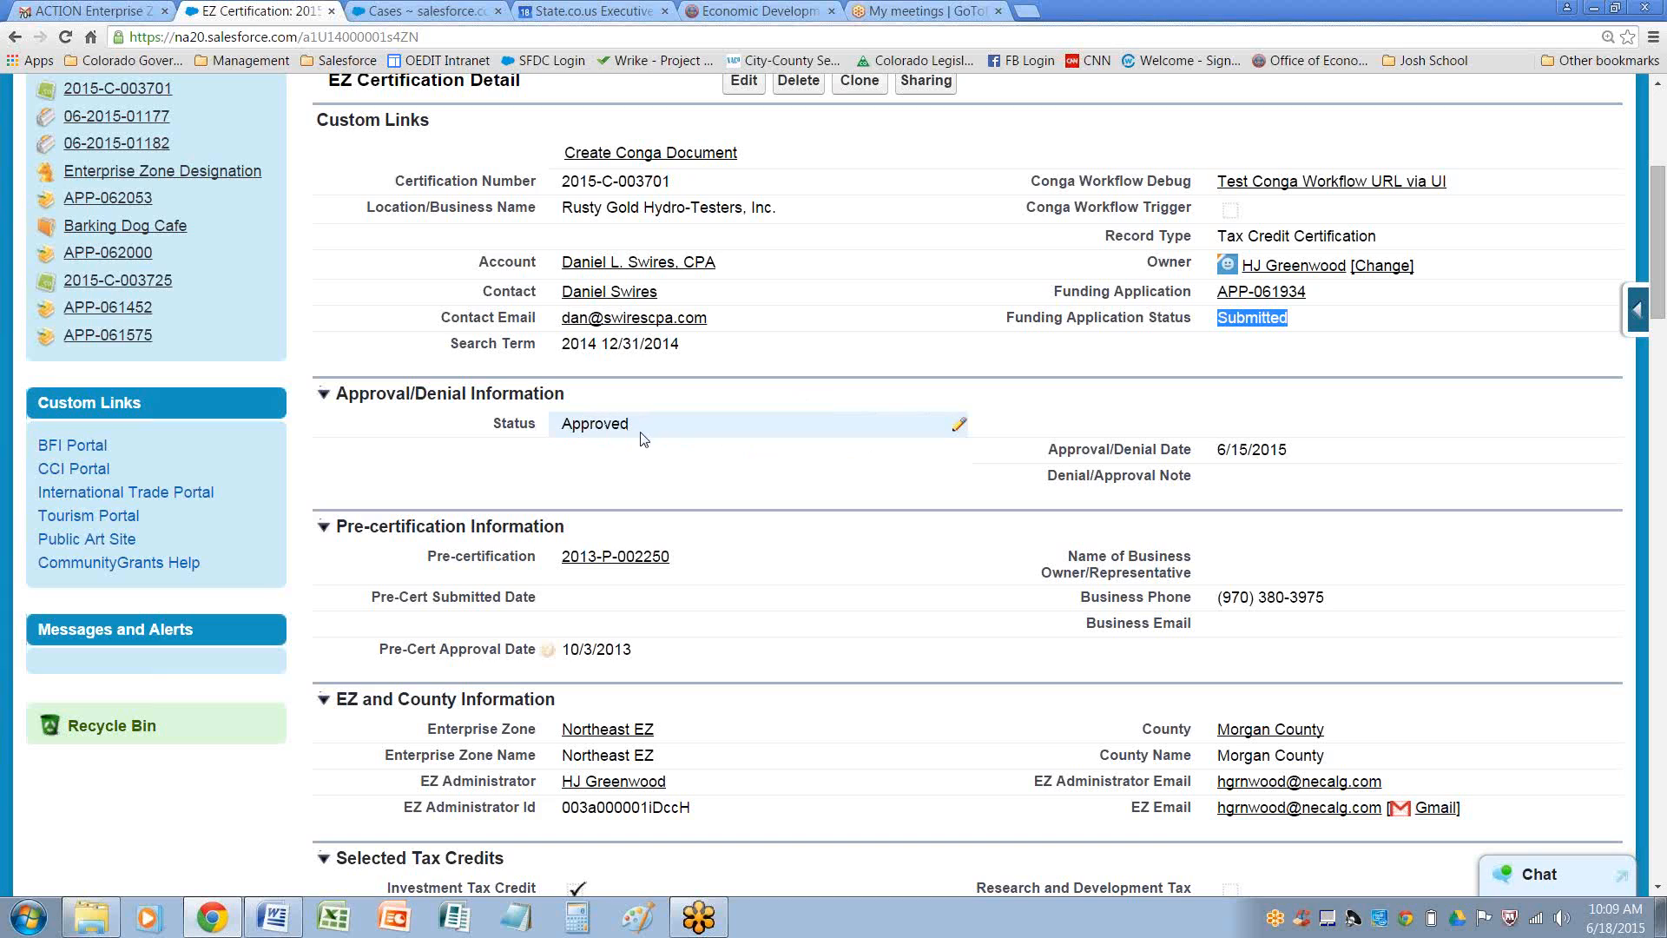
{"action": "scroll", "coordinate": [660, 458], "scroll_direction": "up", "scroll_amount": 1}
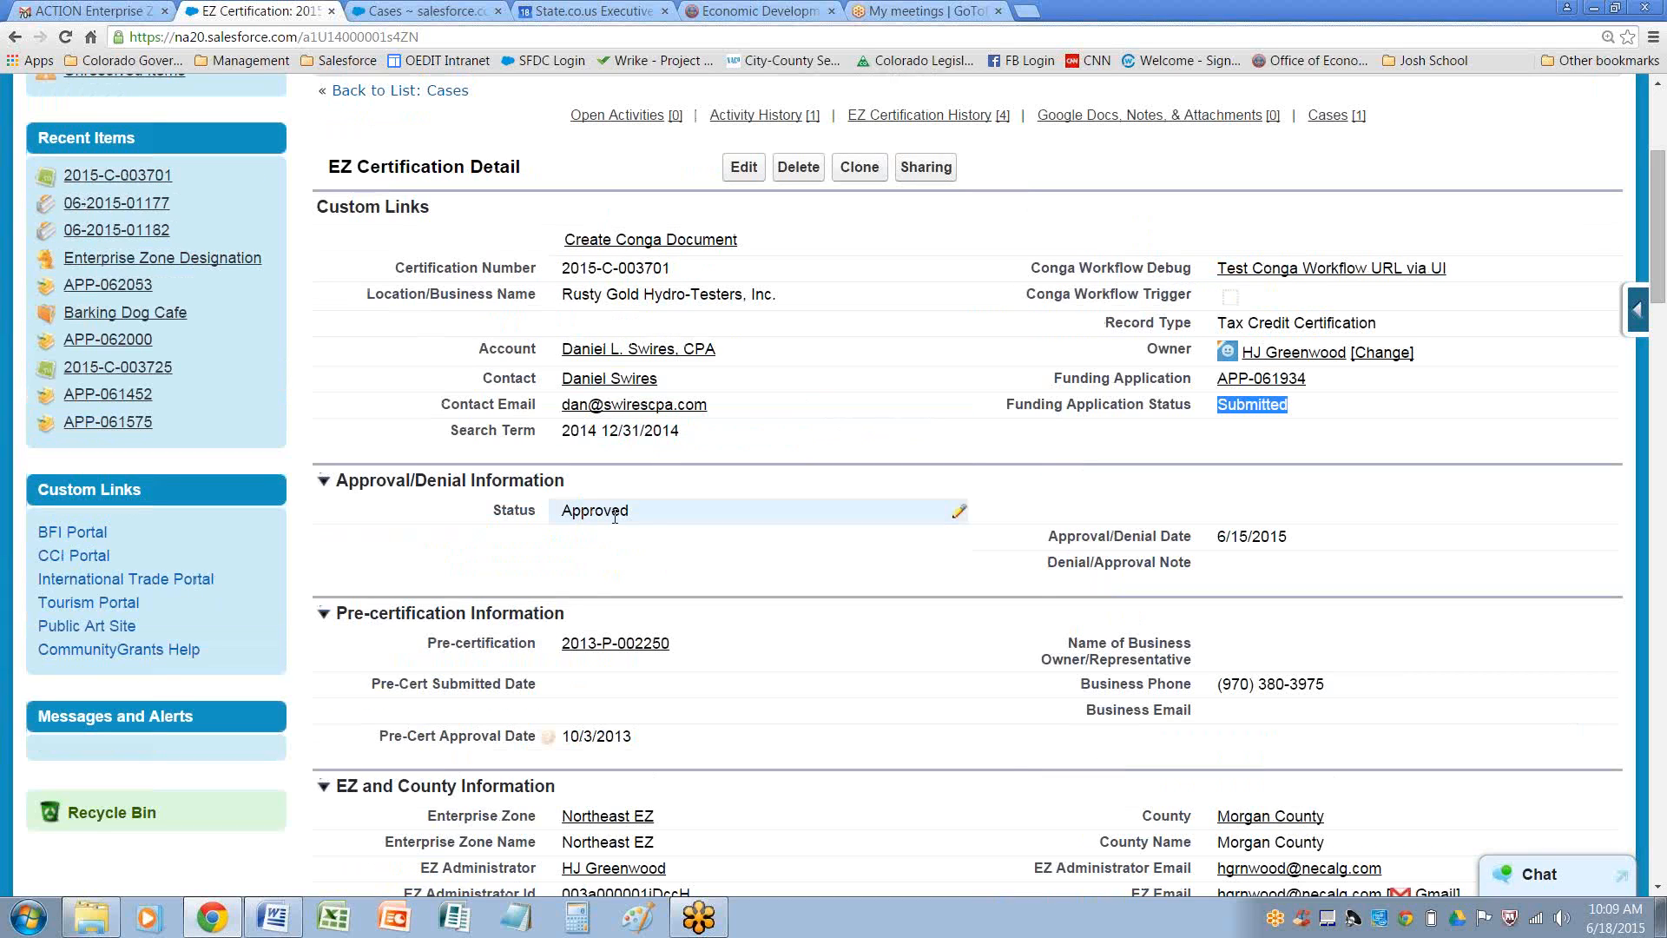
Edit the certification and set its approval status to Pending, then save
{"action": "left_click", "coordinate": [747, 169]}
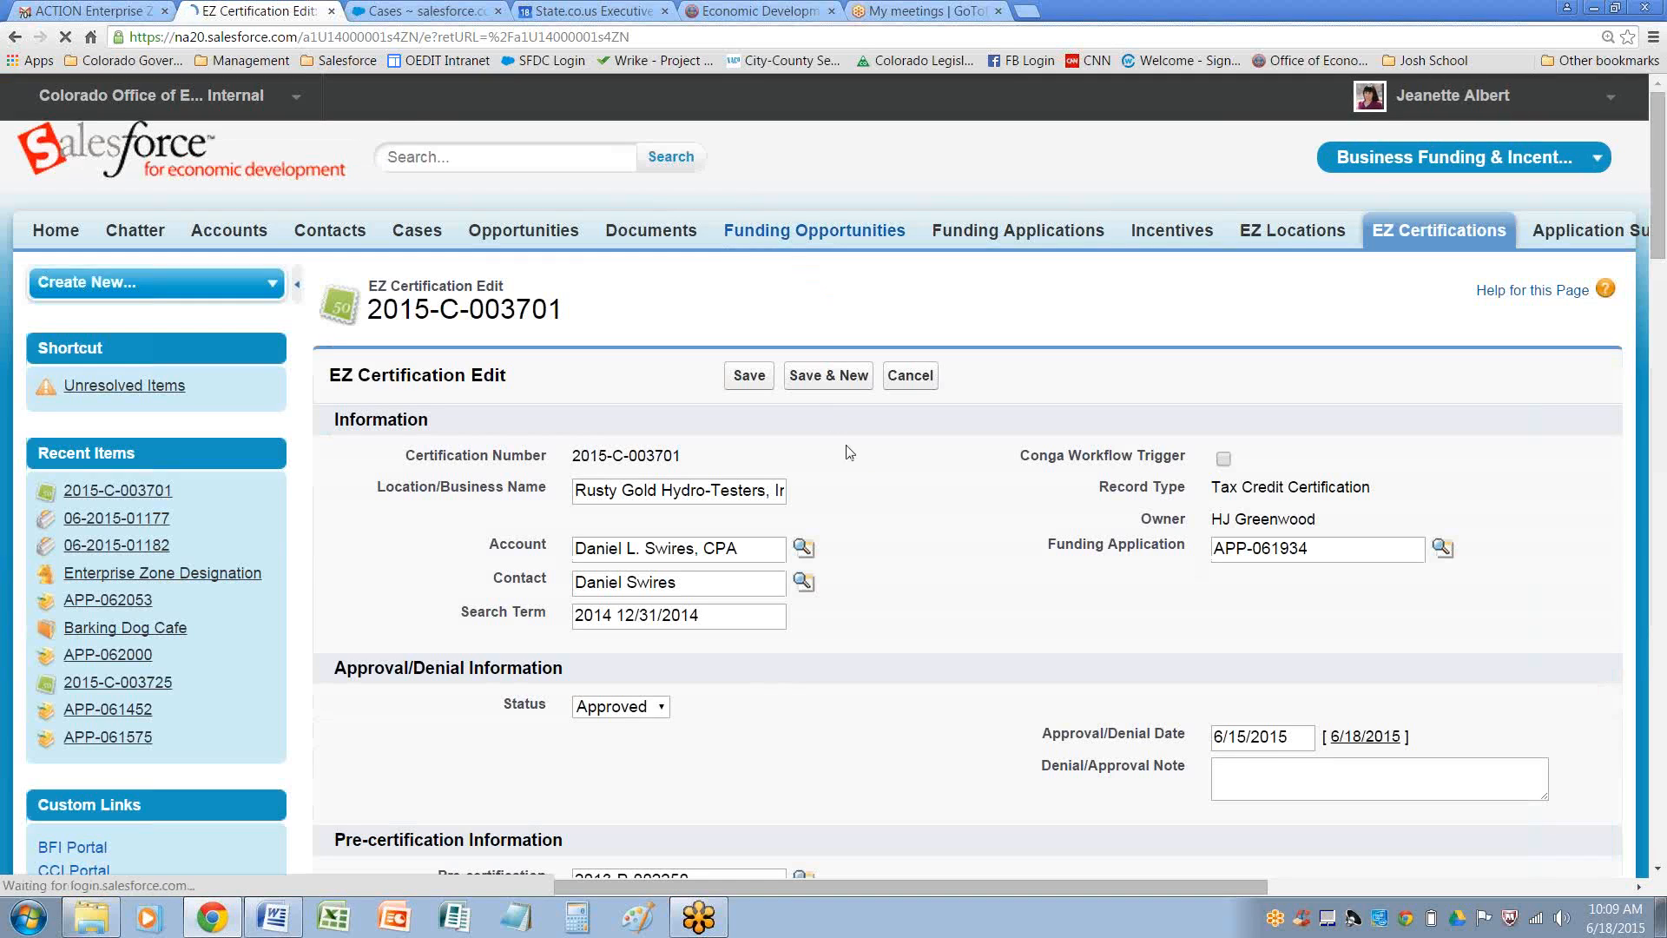
{"action": "scroll", "coordinate": [913, 486], "scroll_direction": "down", "scroll_amount": 3}
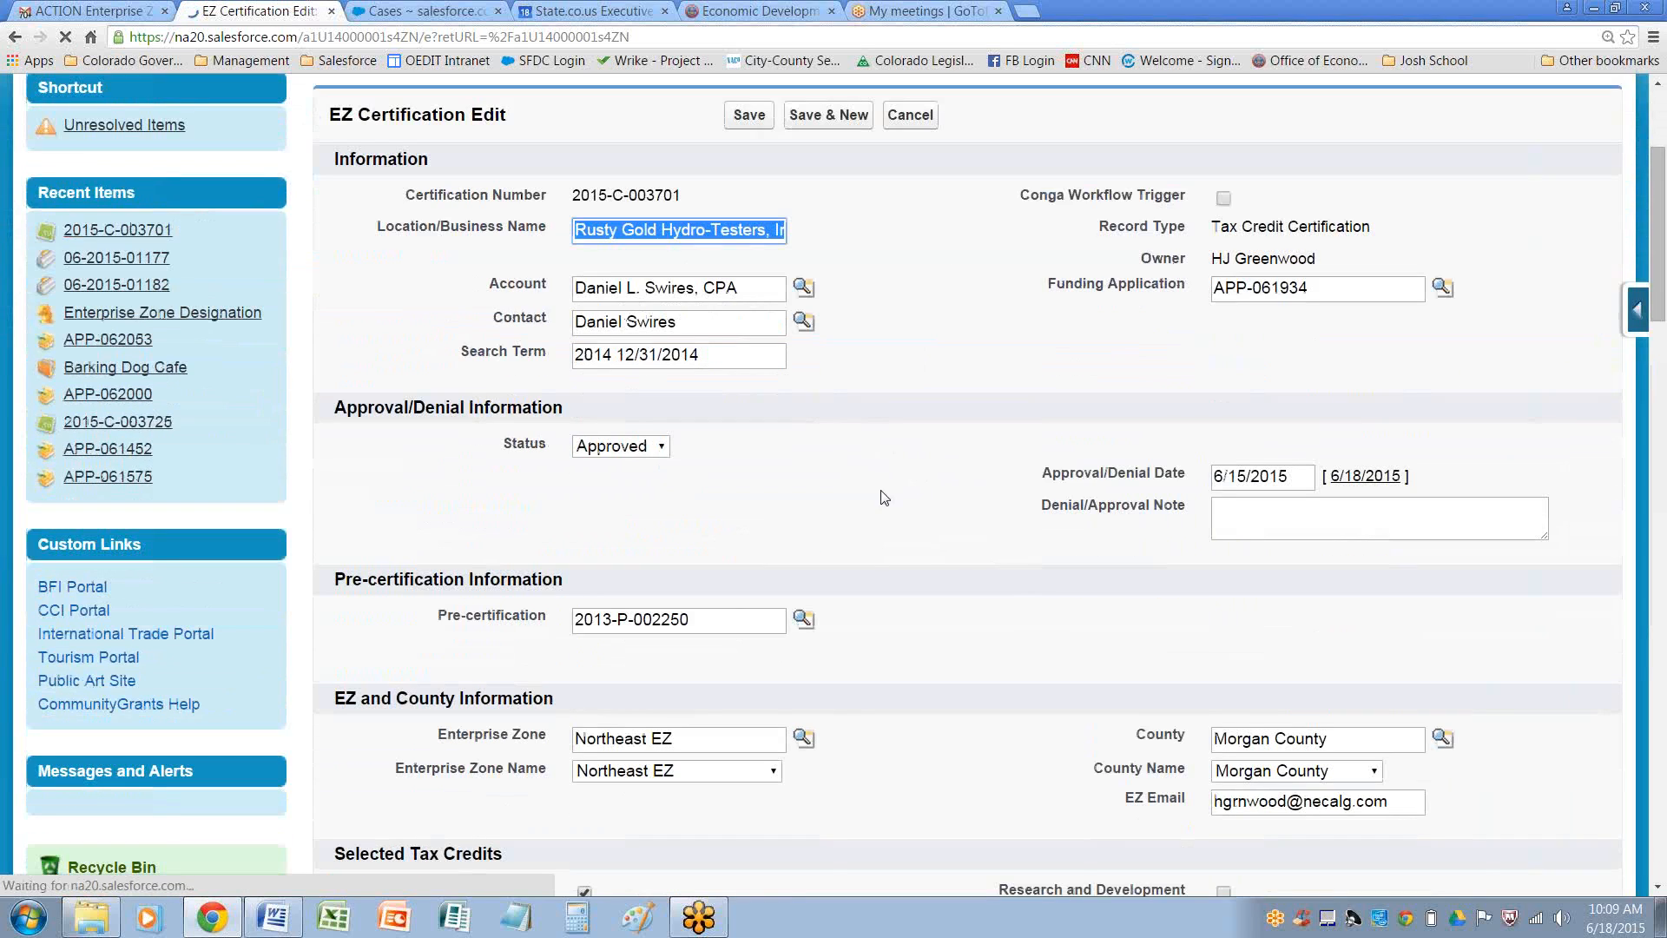
{"action": "left_click", "coordinate": [630, 447]}
{"action": "left_click", "coordinate": [613, 528]}
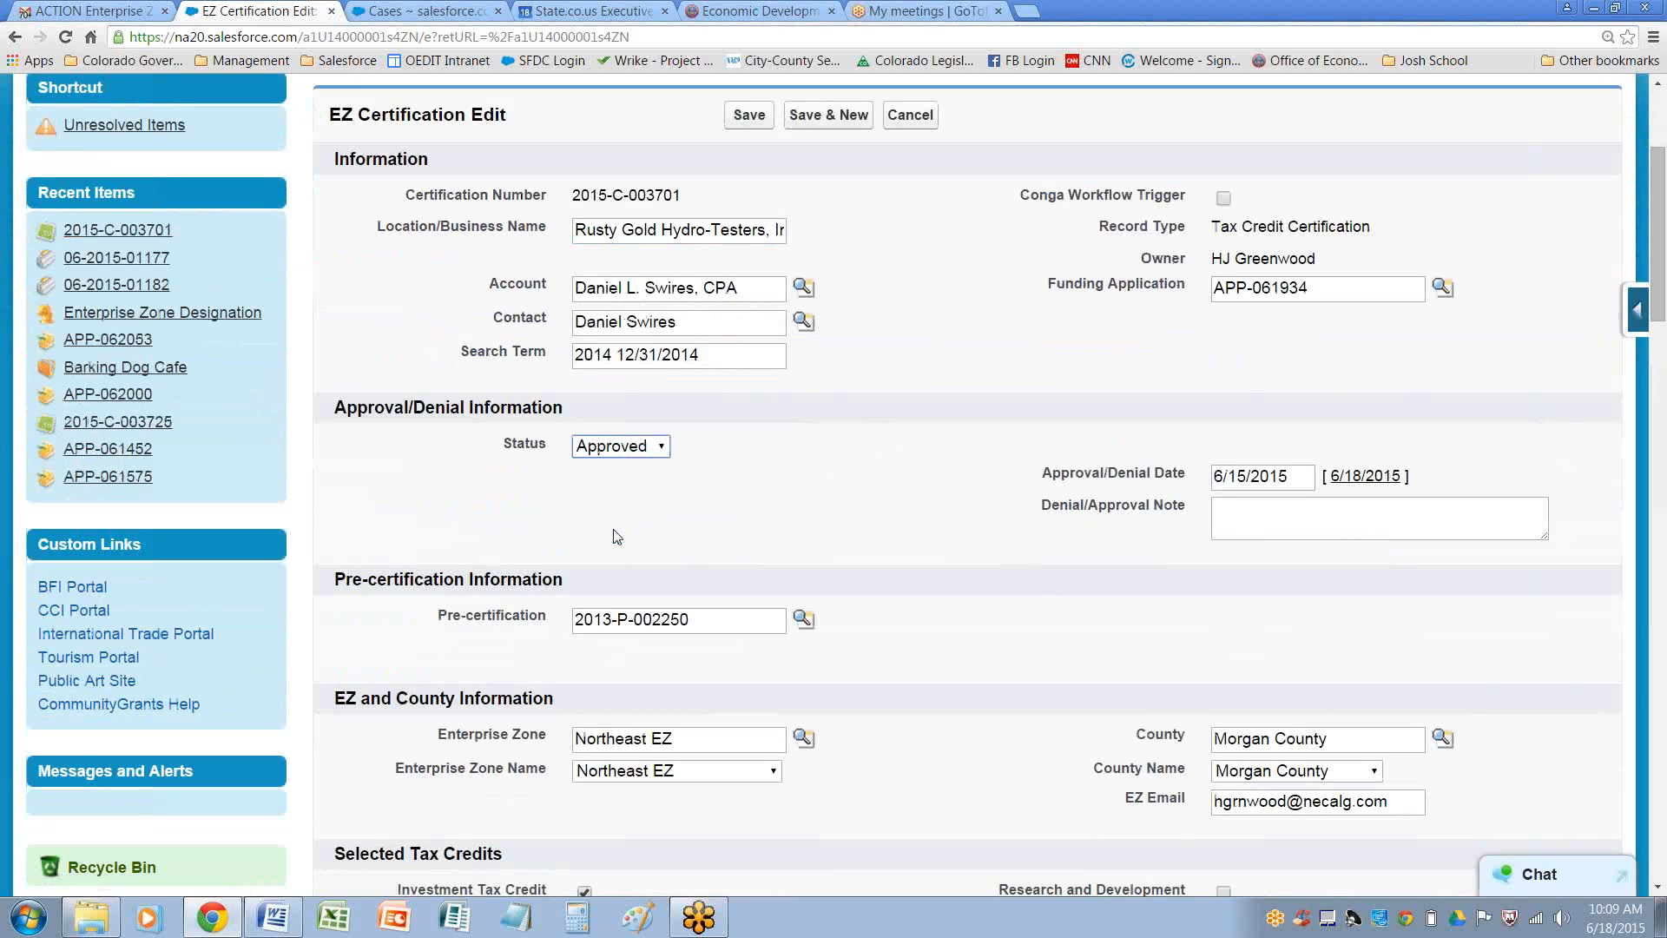
{"action": "left_click", "coordinate": [748, 115]}
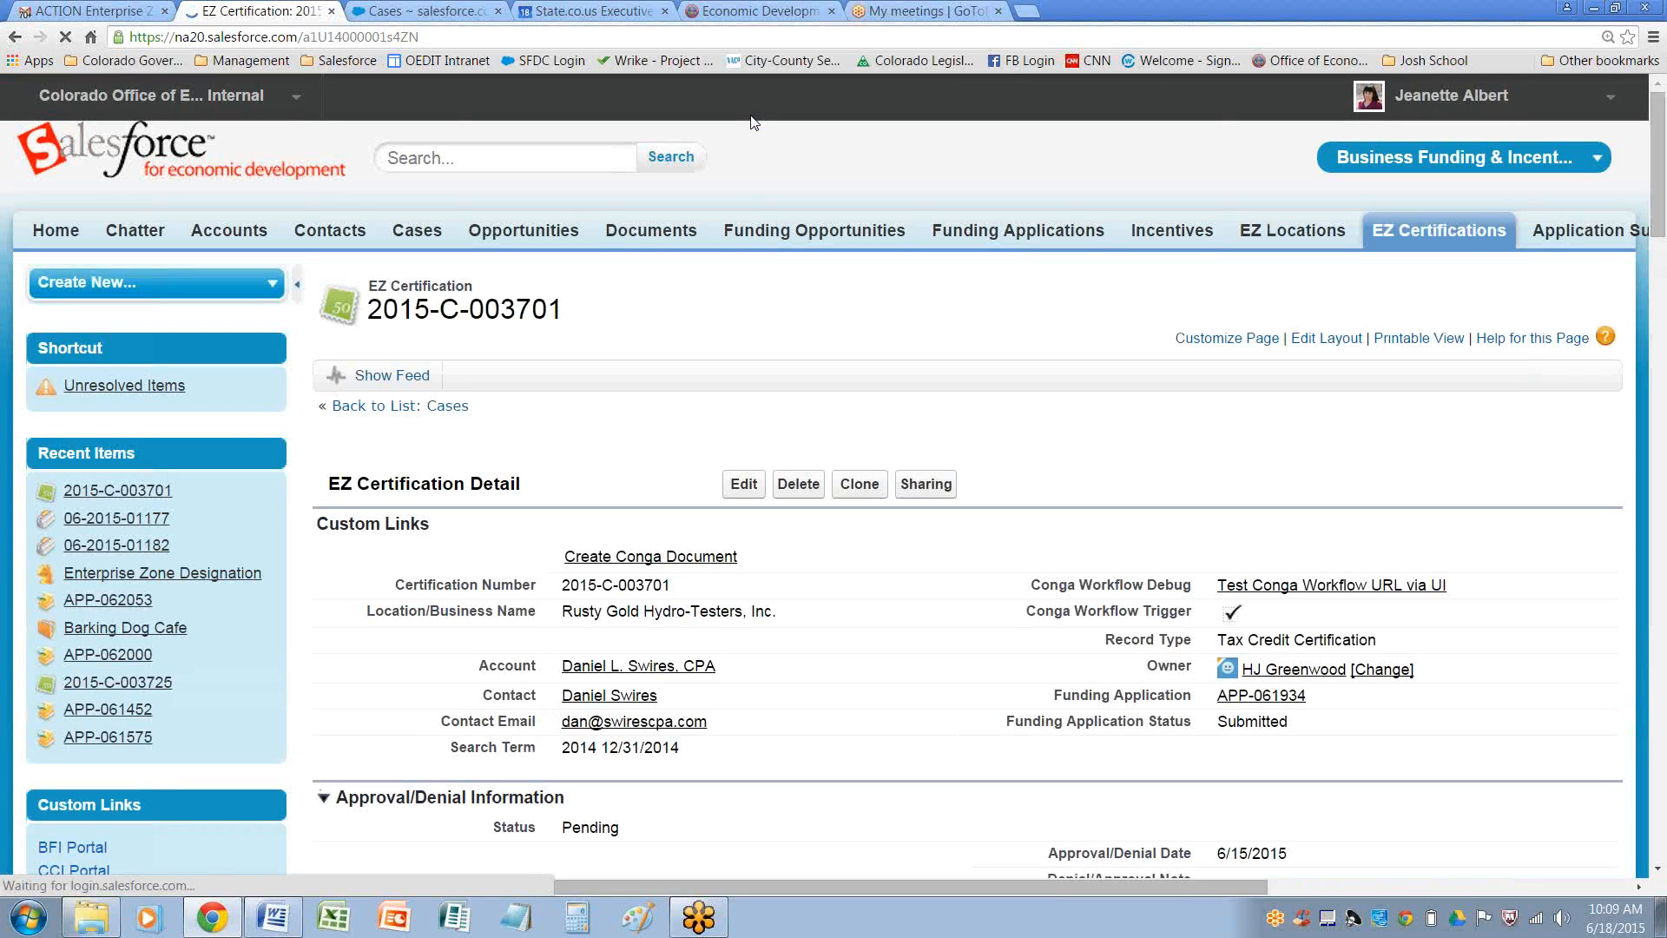
{"action": "scroll", "coordinate": [810, 493], "scroll_direction": "down", "scroll_amount": 1}
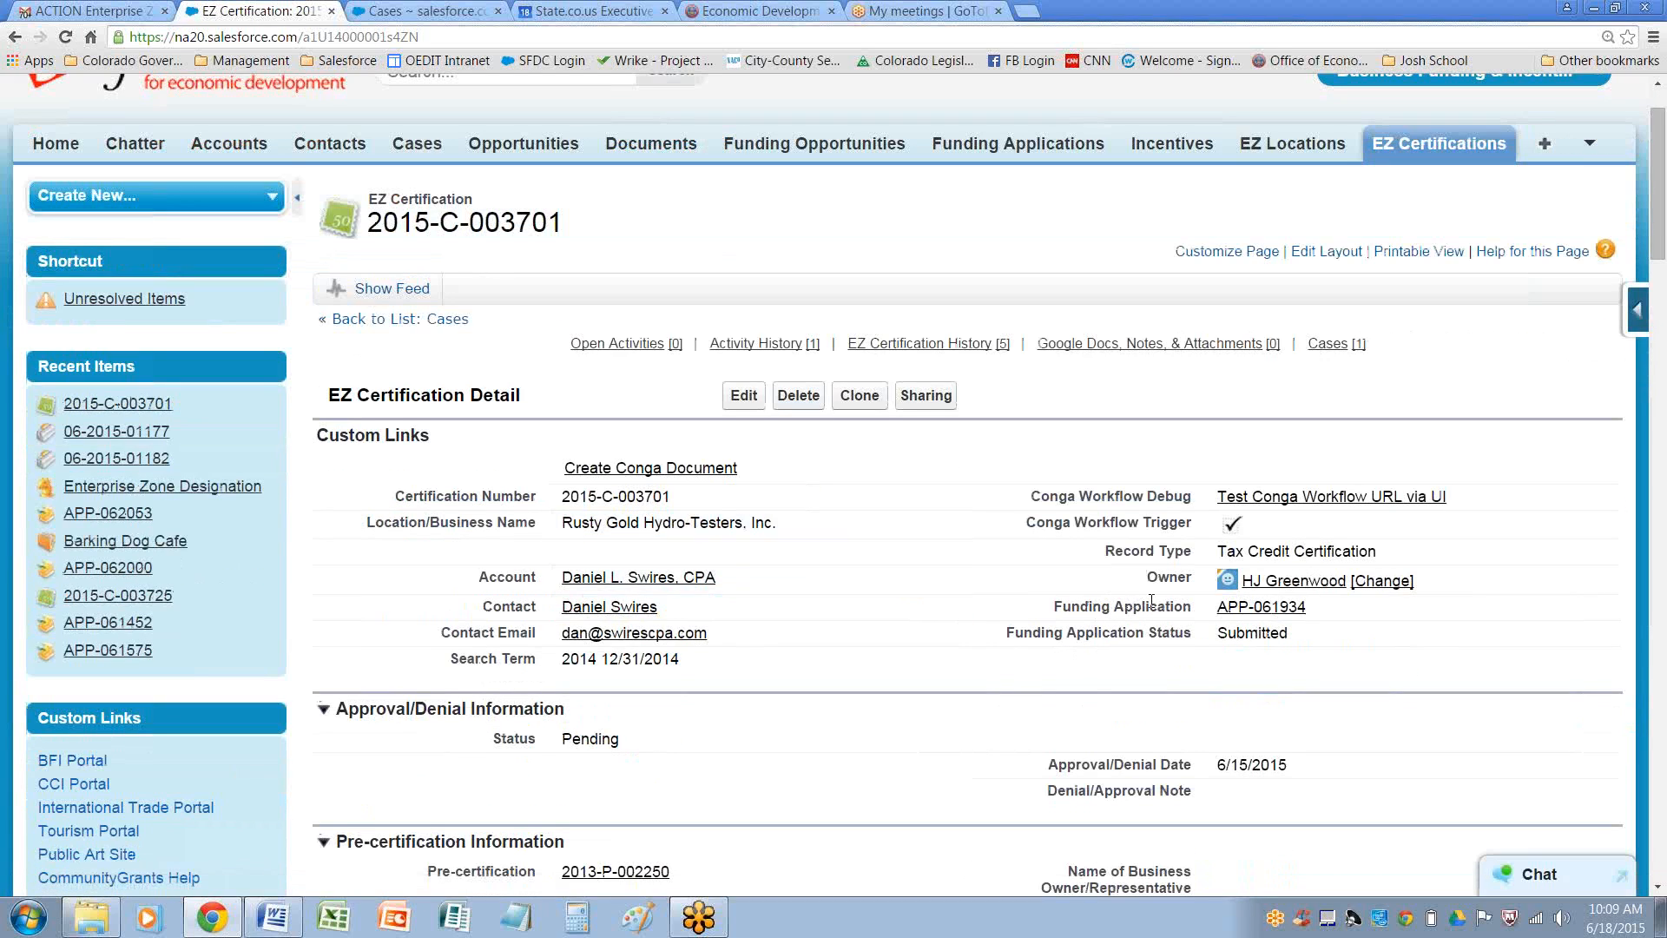
{"action": "left_click", "coordinate": [1268, 612]}
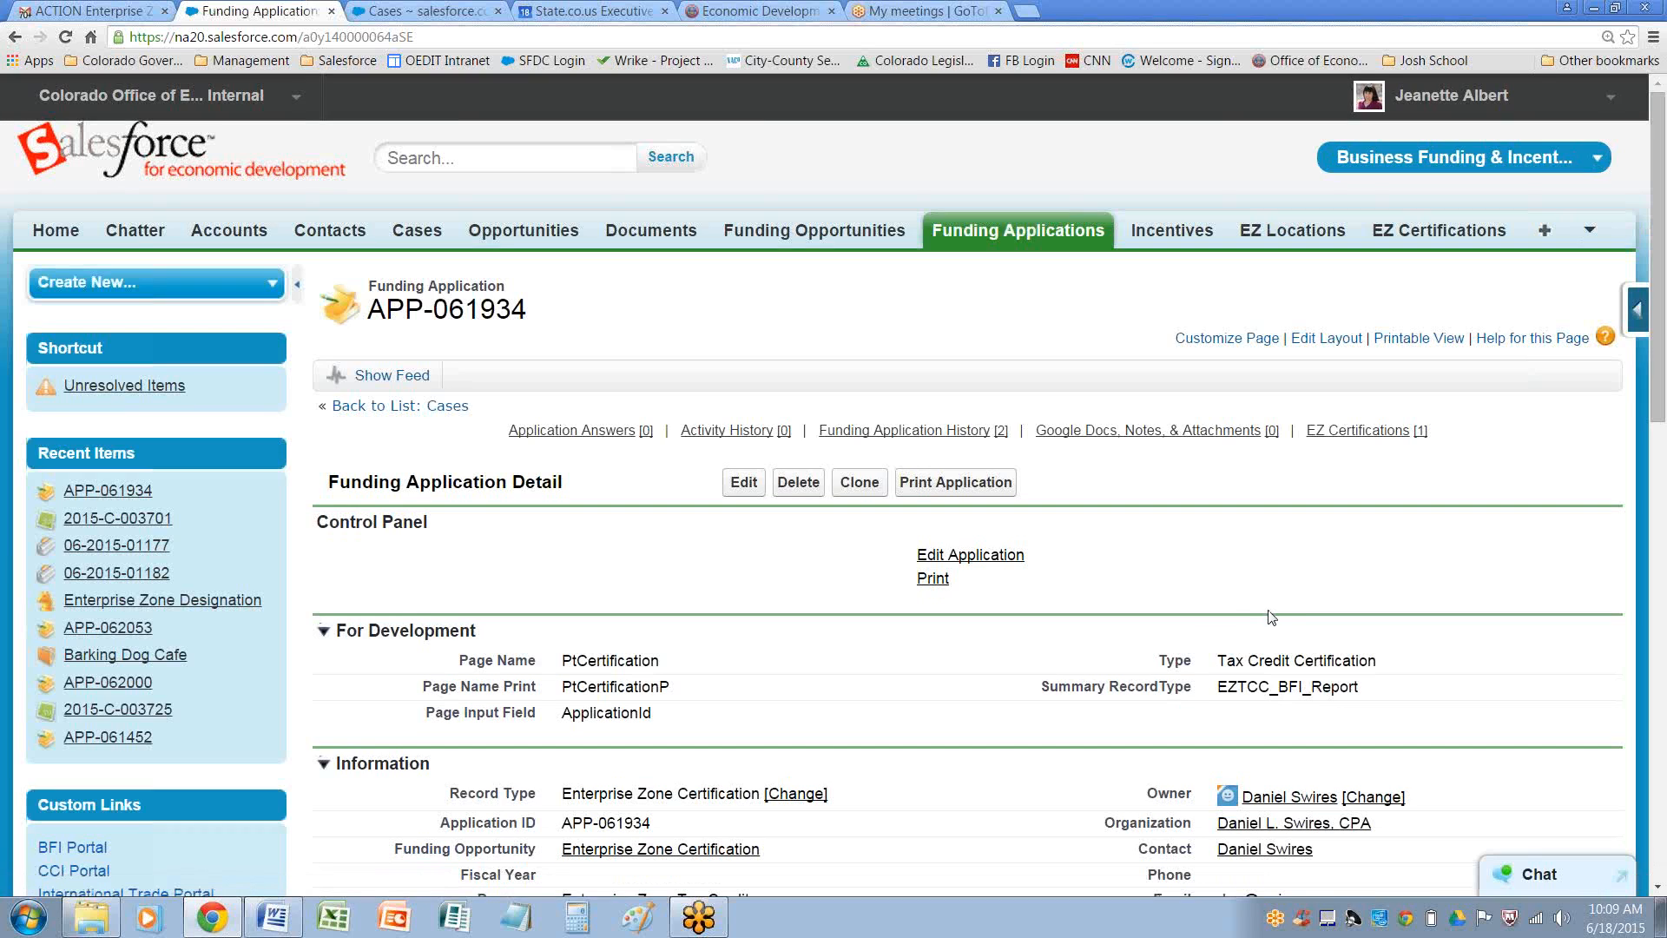
{"action": "scroll", "coordinate": [1163, 599], "scroll_direction": "down", "scroll_amount": 2}
{"action": "scroll", "coordinate": [1110, 601], "scroll_direction": "down", "scroll_amount": 1}
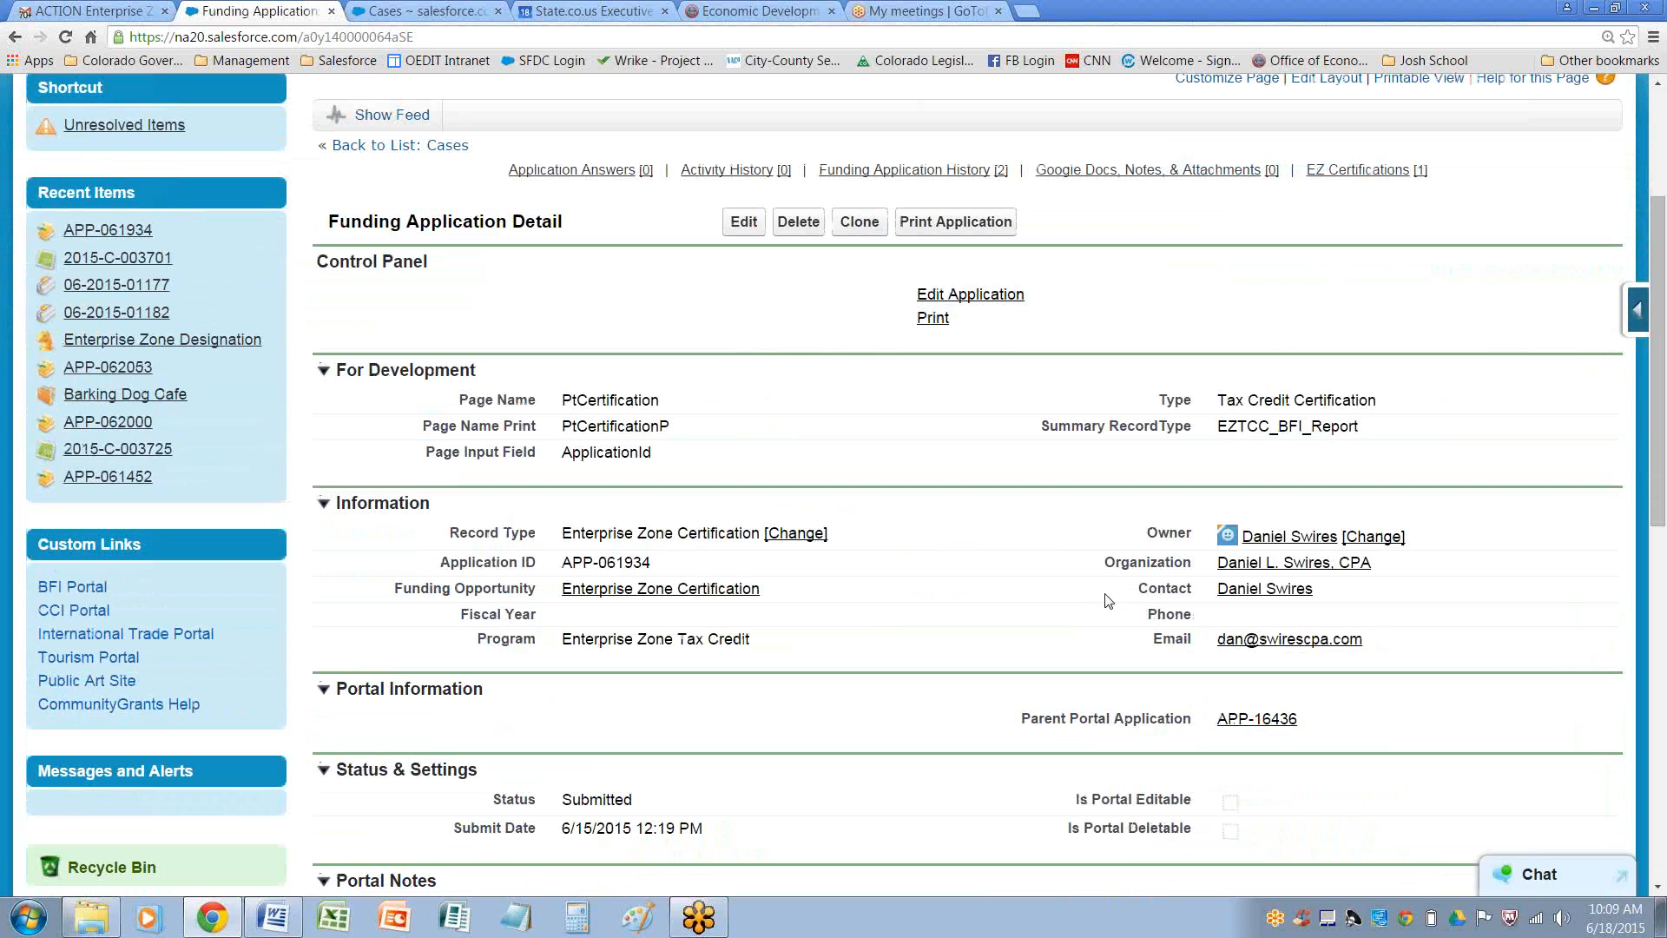
{"action": "left_click", "coordinate": [743, 223]}
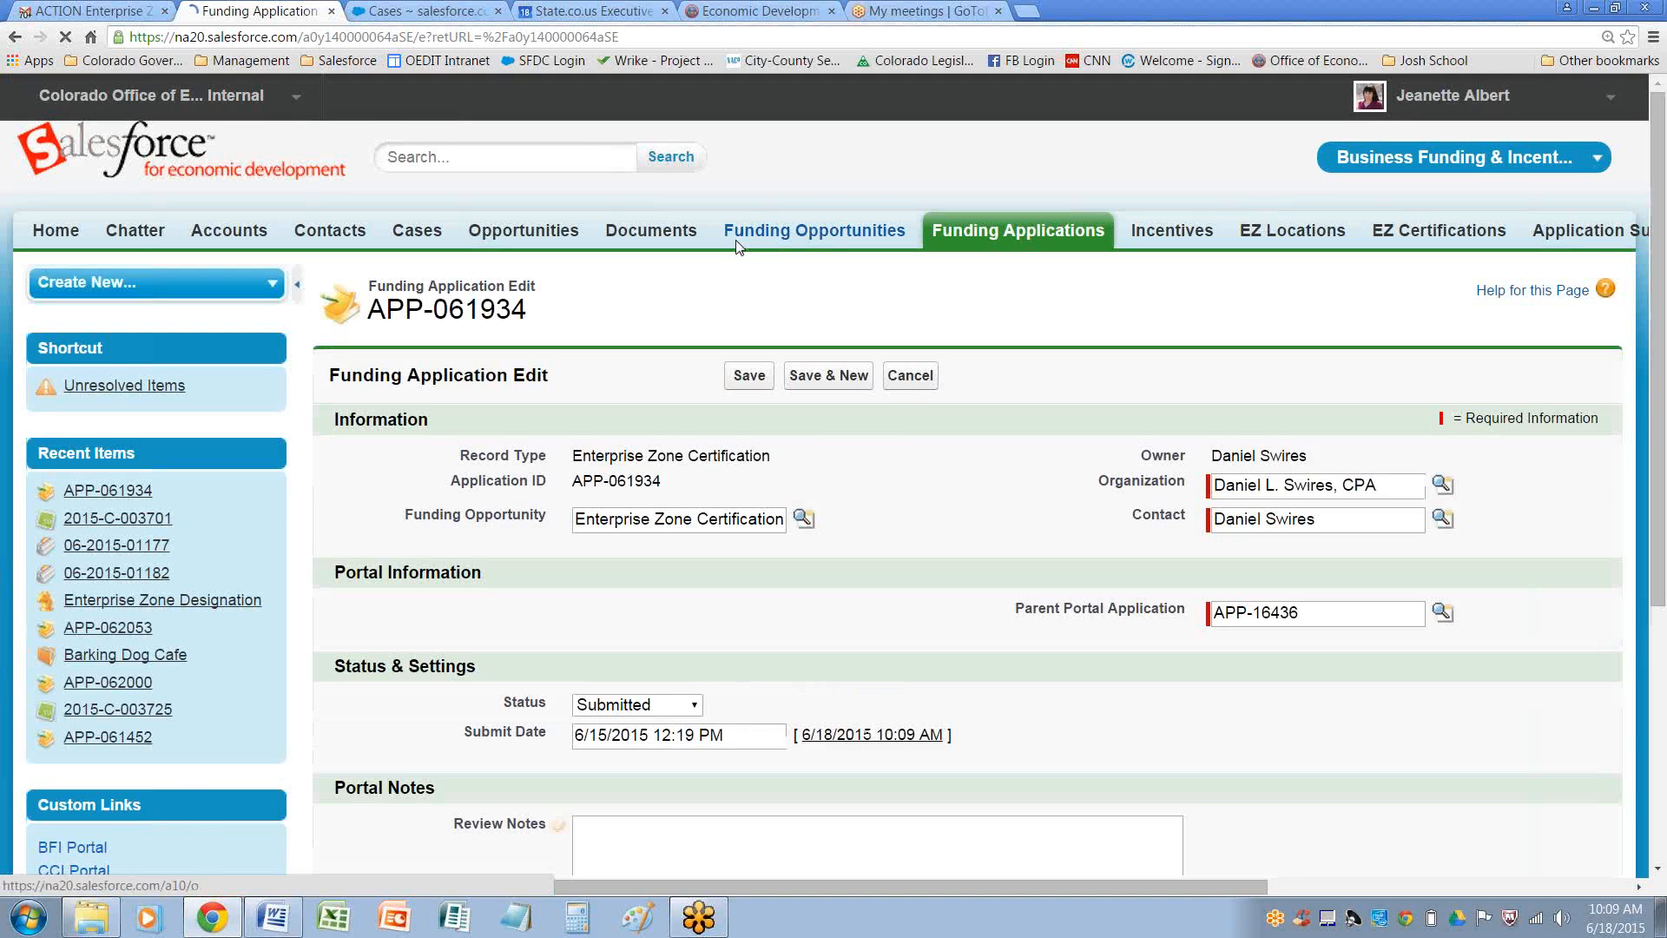
{"action": "scroll", "coordinate": [686, 434], "scroll_direction": "down", "scroll_amount": 1}
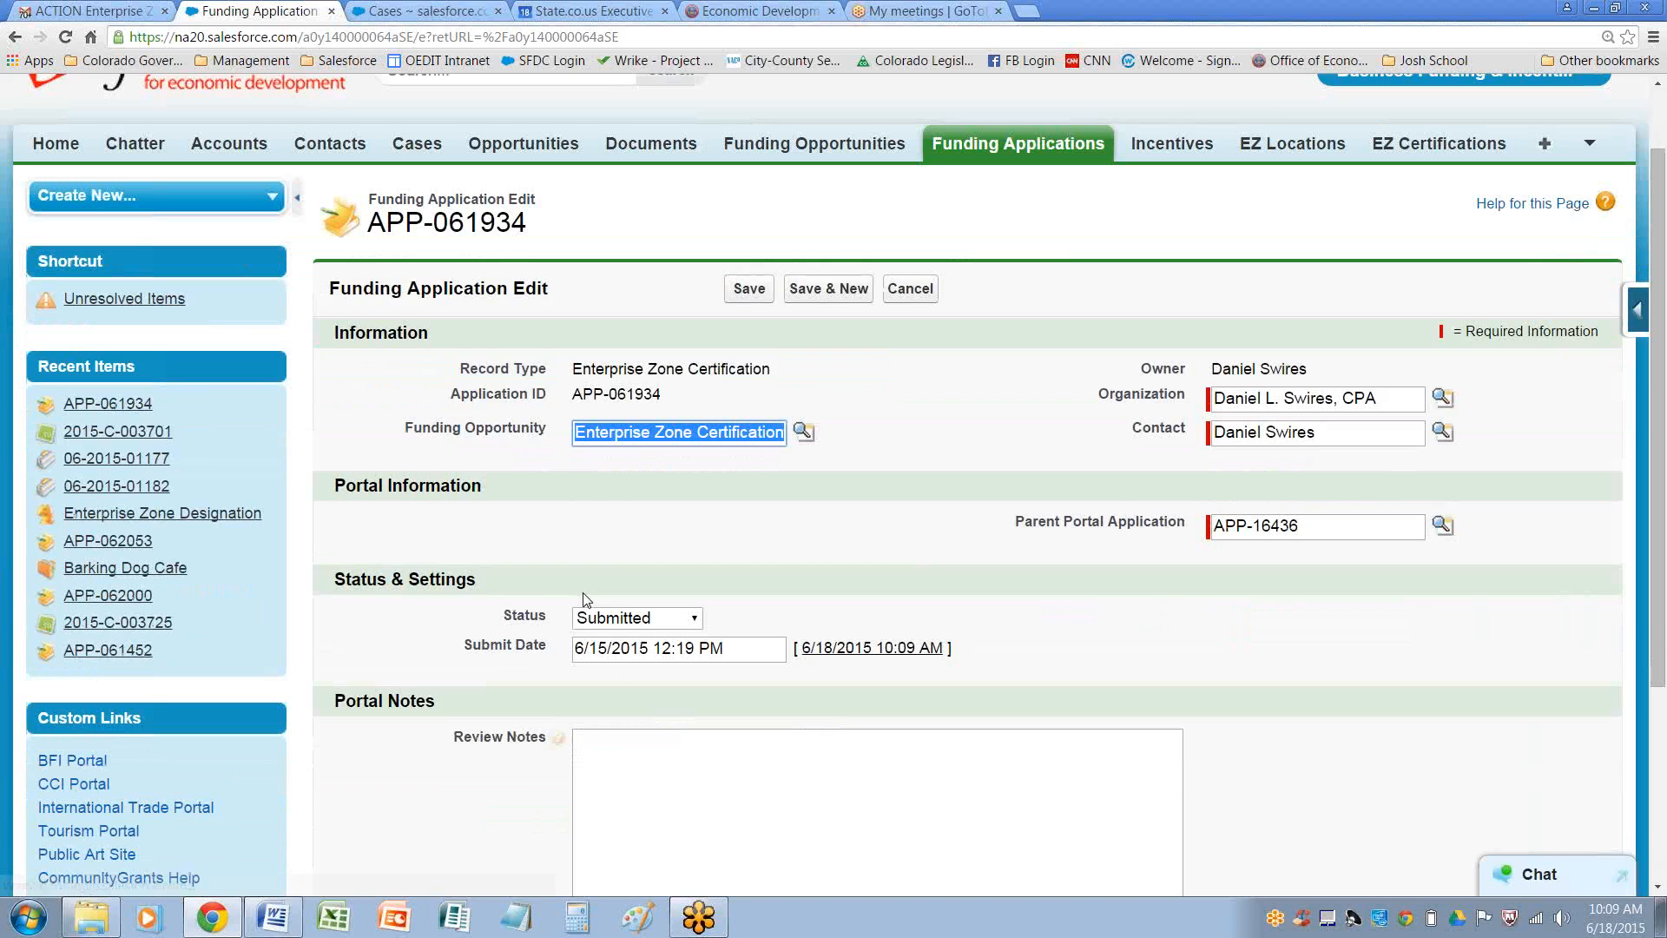
{"action": "left_click", "coordinate": [650, 619]}
{"action": "left_click", "coordinate": [632, 663]}
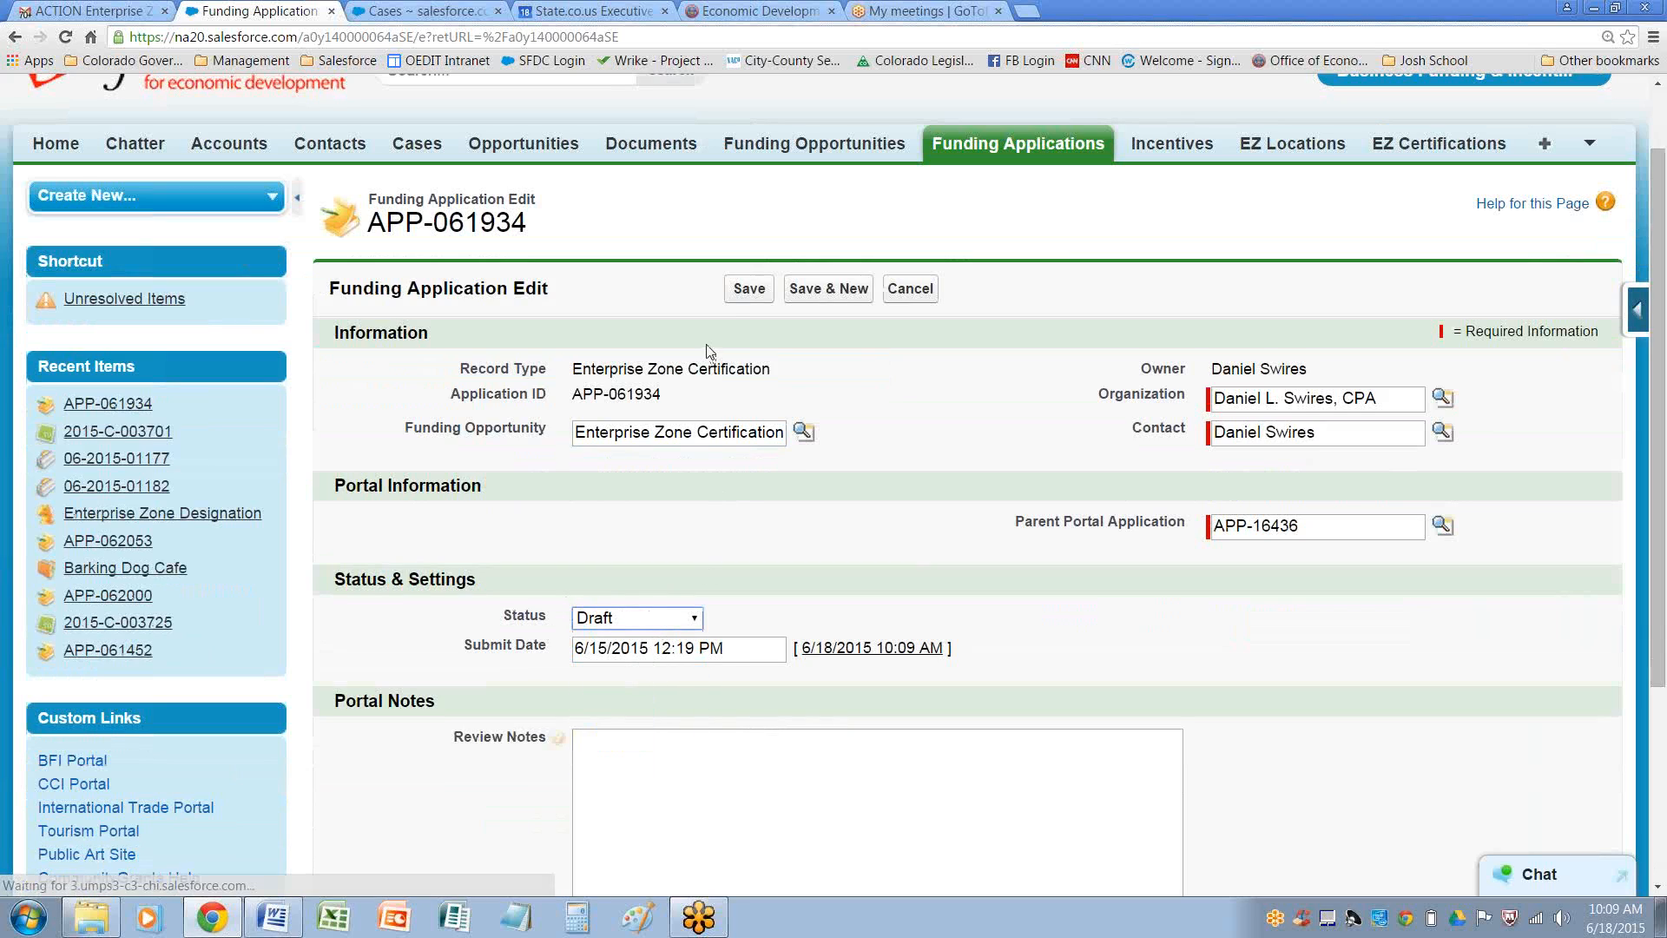
{"action": "left_click", "coordinate": [754, 290]}
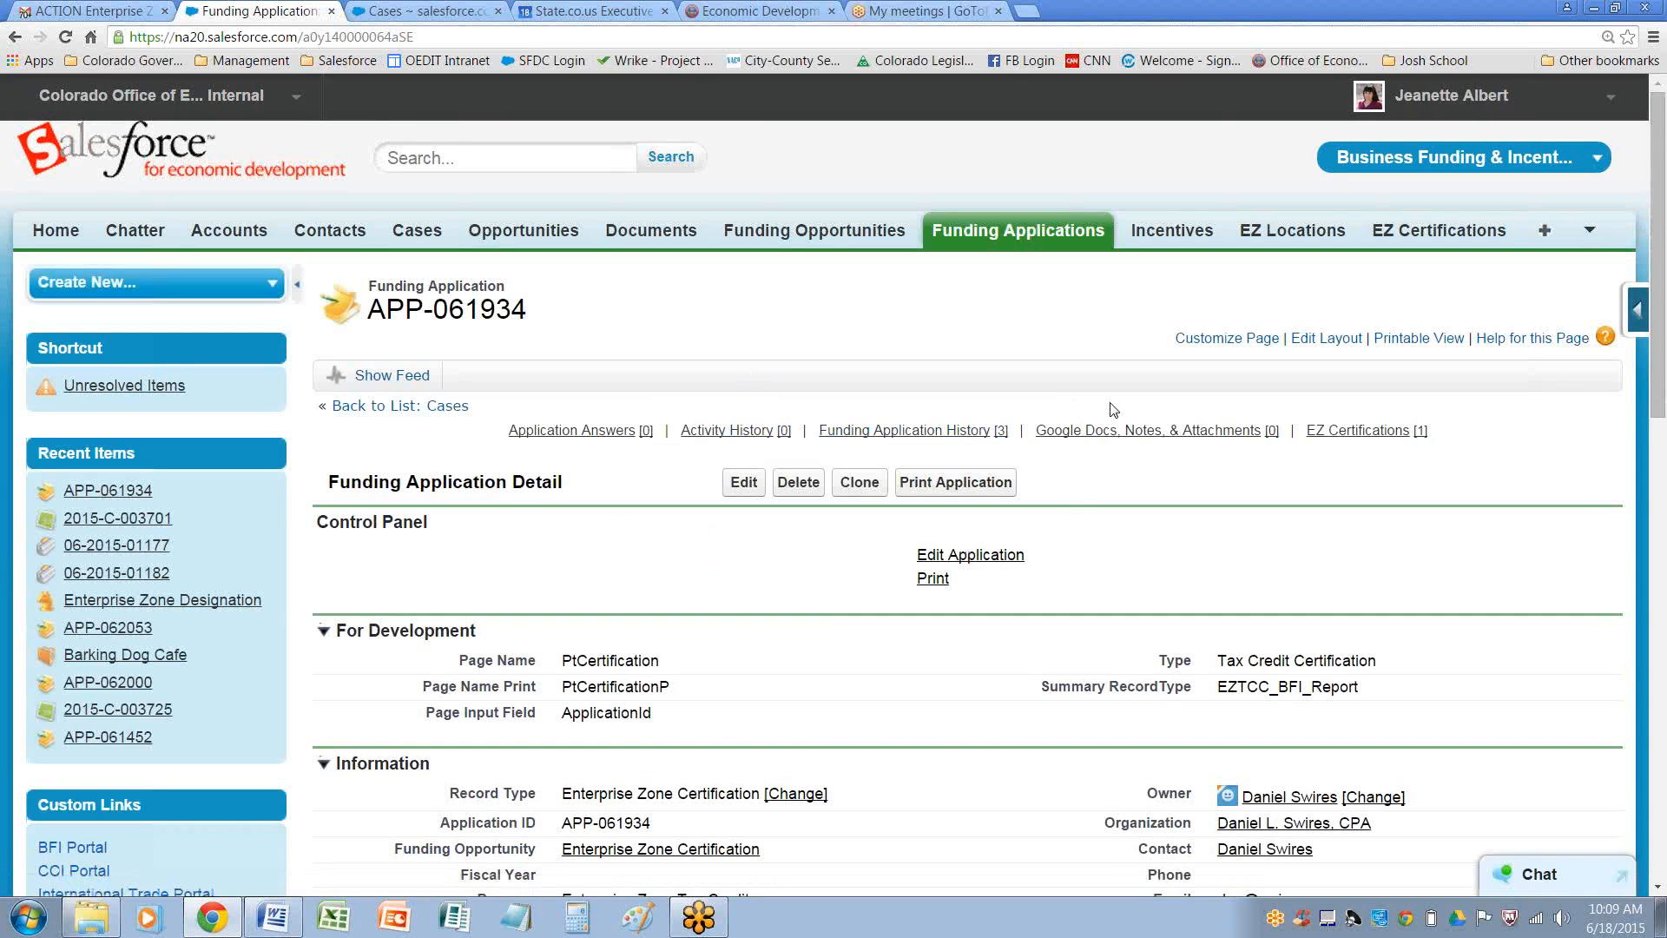
{"action": "scroll", "coordinate": [1021, 547], "scroll_direction": "down", "scroll_amount": 4}
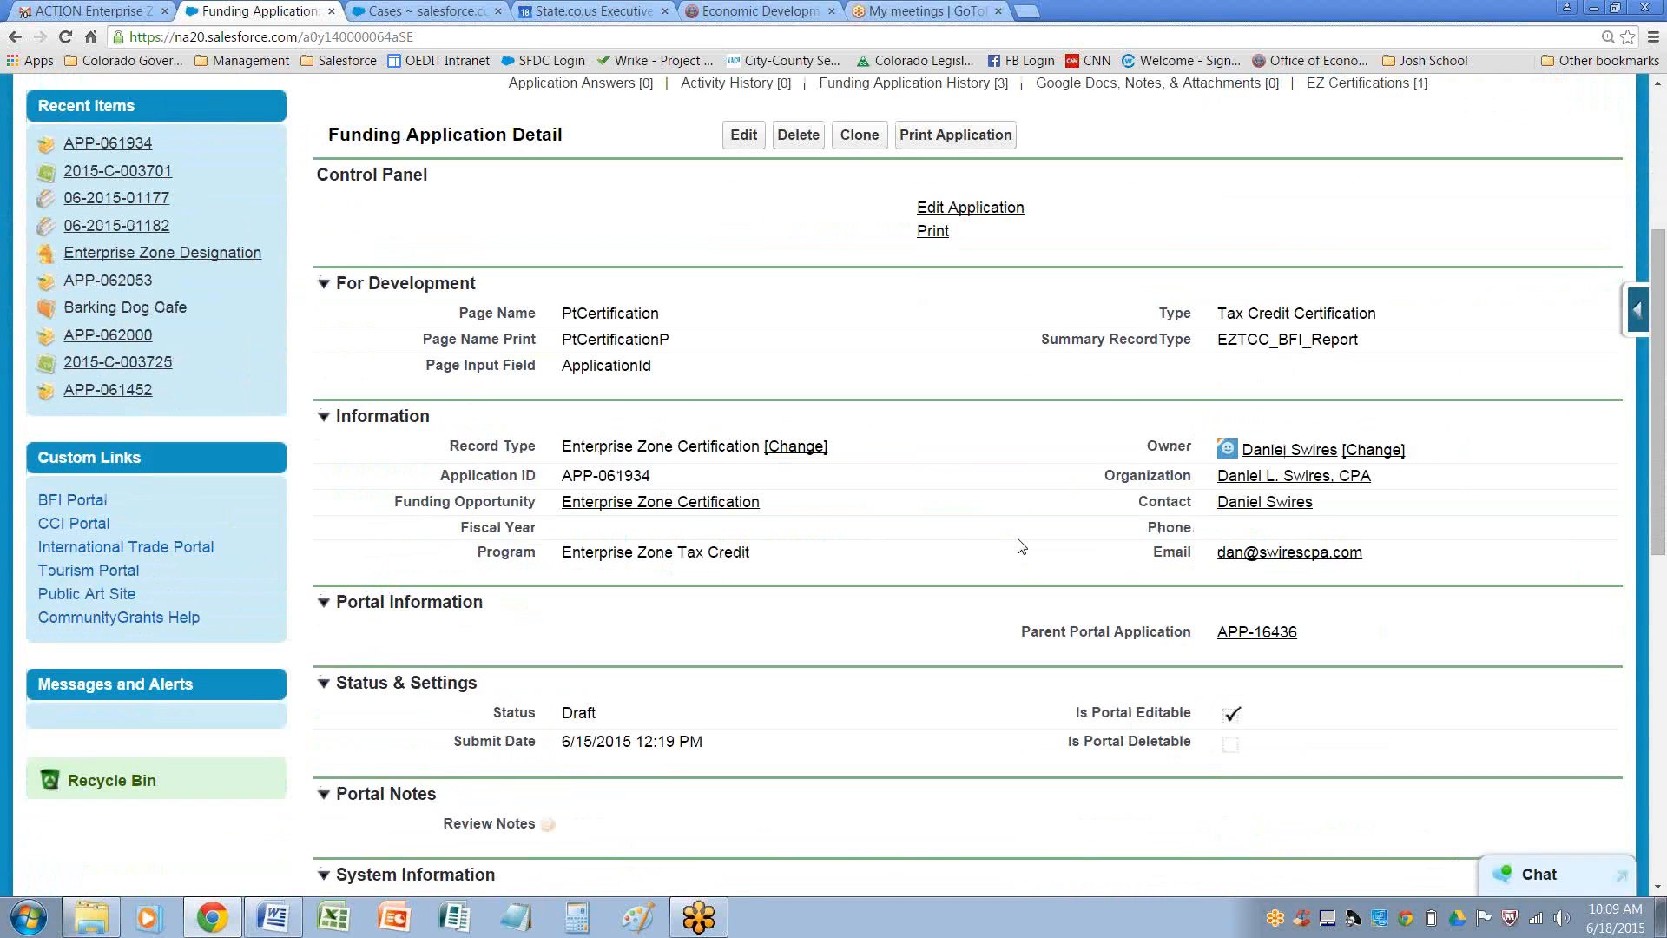
{"action": "scroll", "coordinate": [1022, 547], "scroll_direction": "down", "scroll_amount": 7}
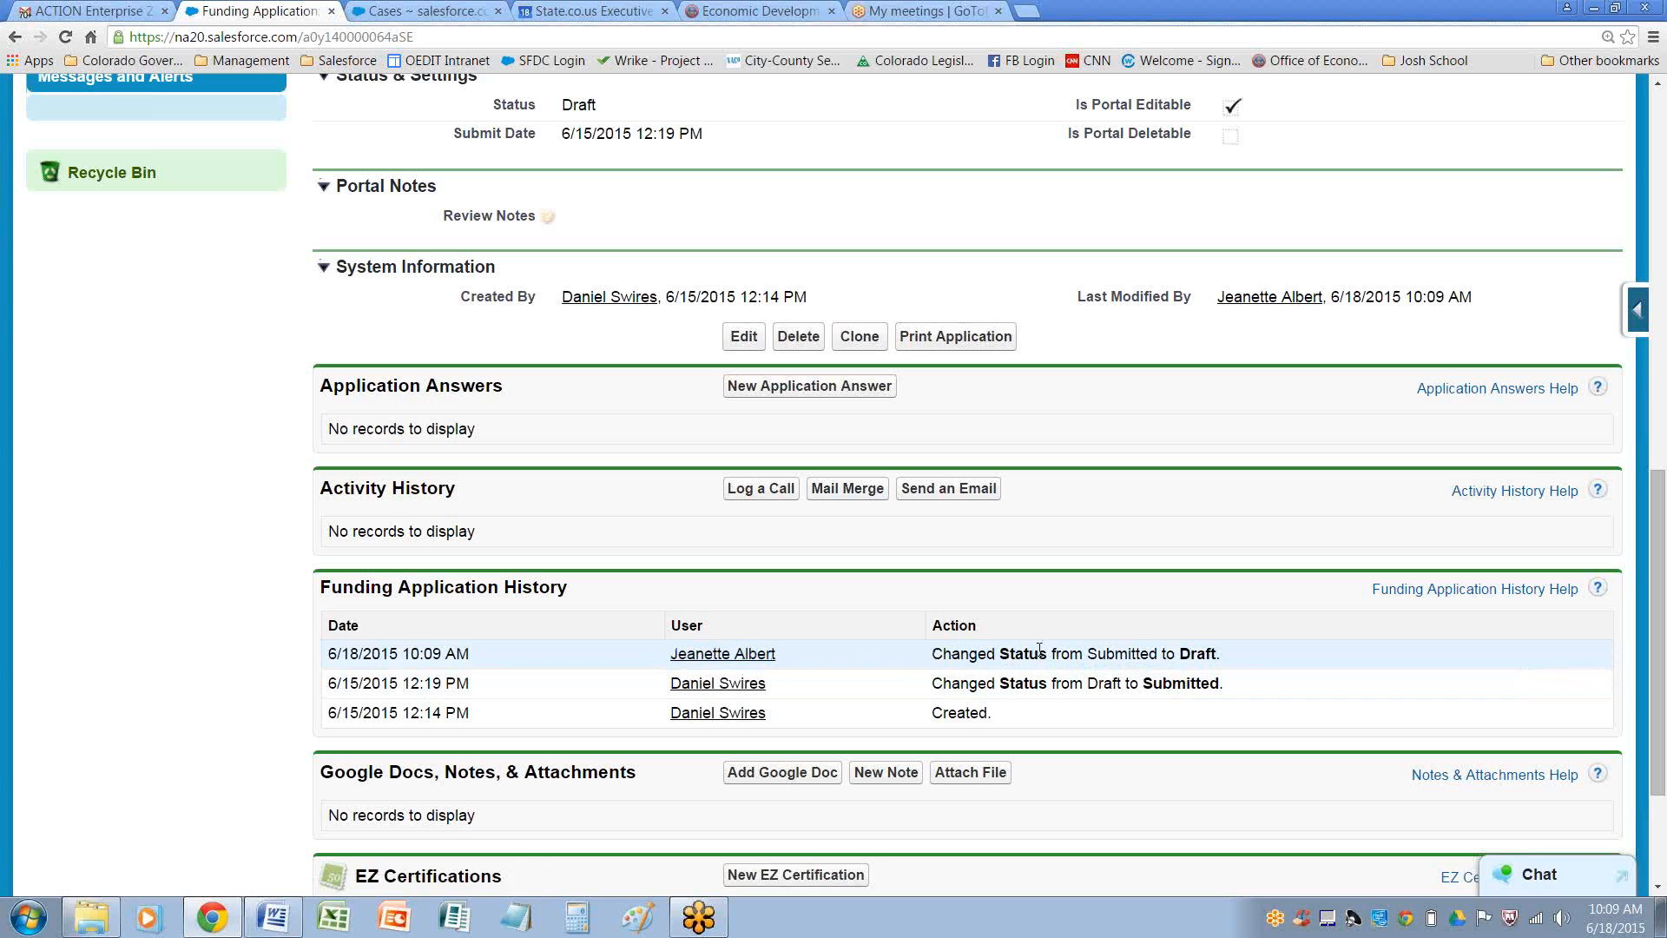
{"action": "scroll", "coordinate": [1037, 650], "scroll_direction": "down", "scroll_amount": 2}
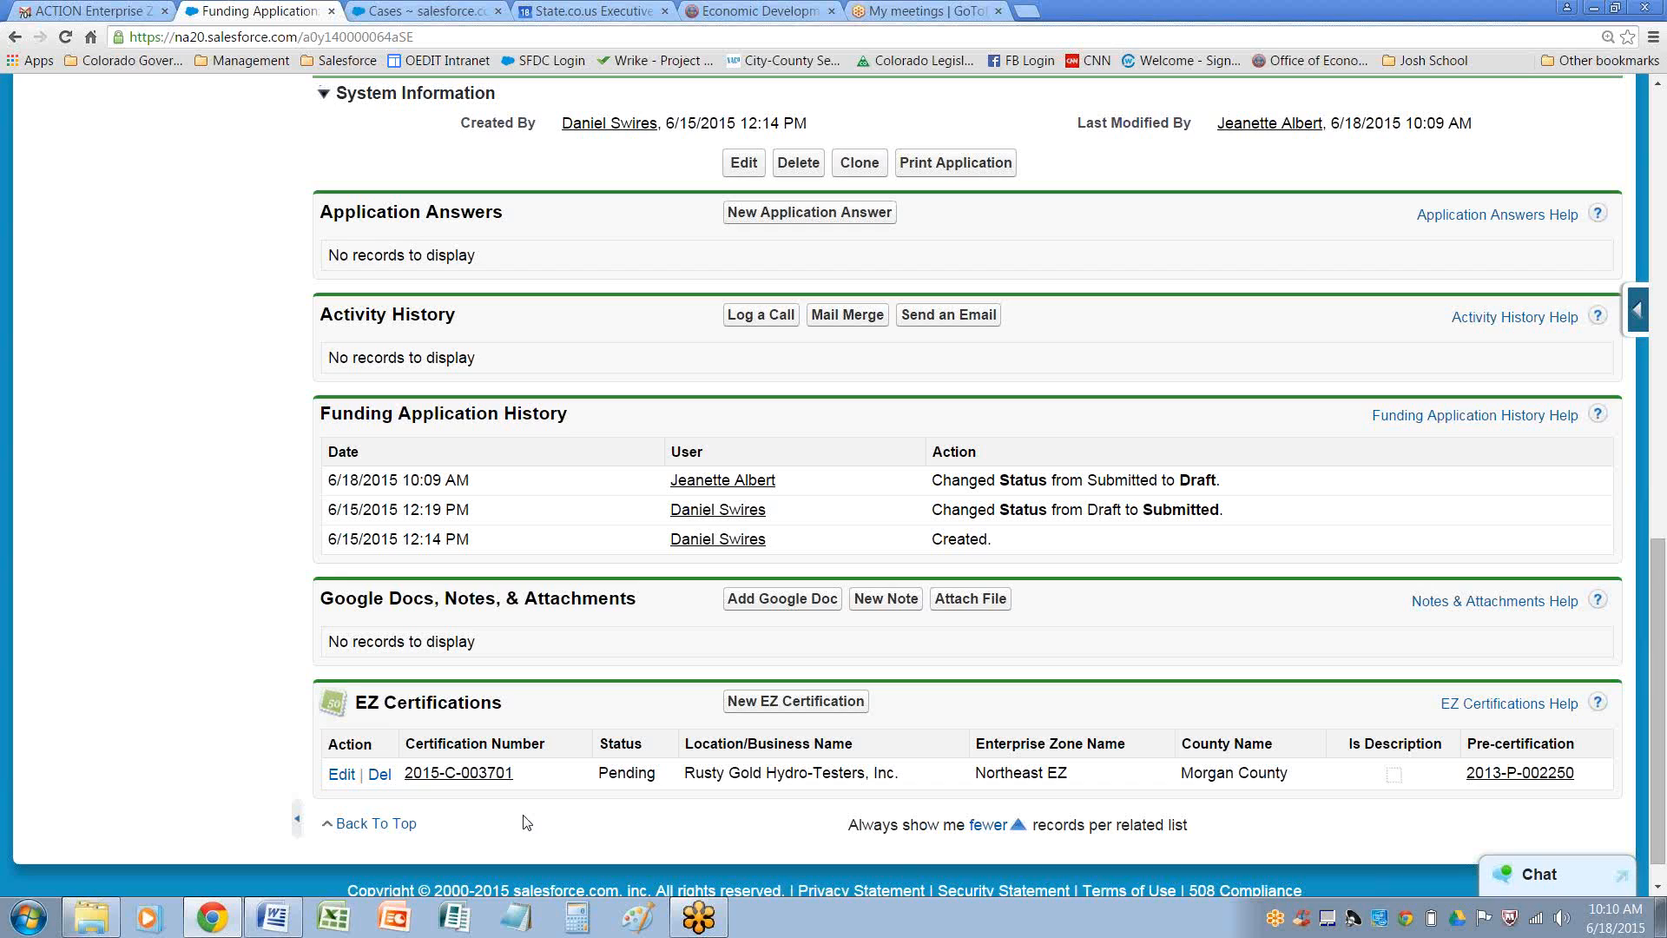
{"action": "left_click", "coordinate": [446, 773]}
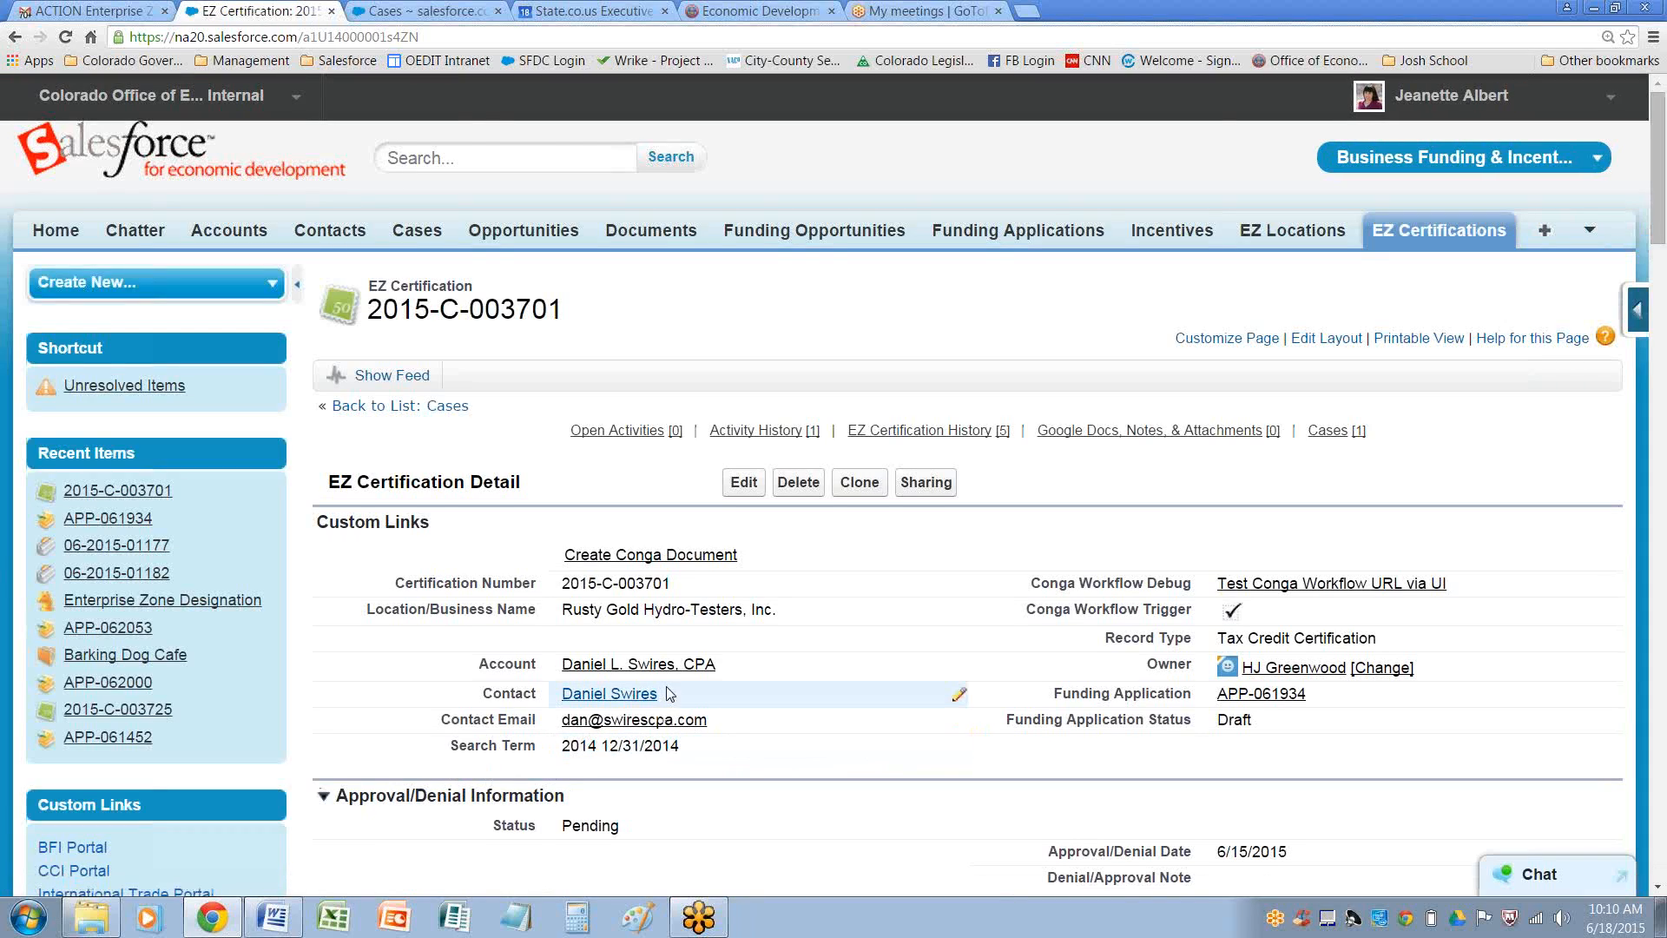
Check the updated certification's contact, application status and tax credit sections
{"action": "left_click_drag", "start_coordinate": [685, 701], "coordinate": [561, 697]}
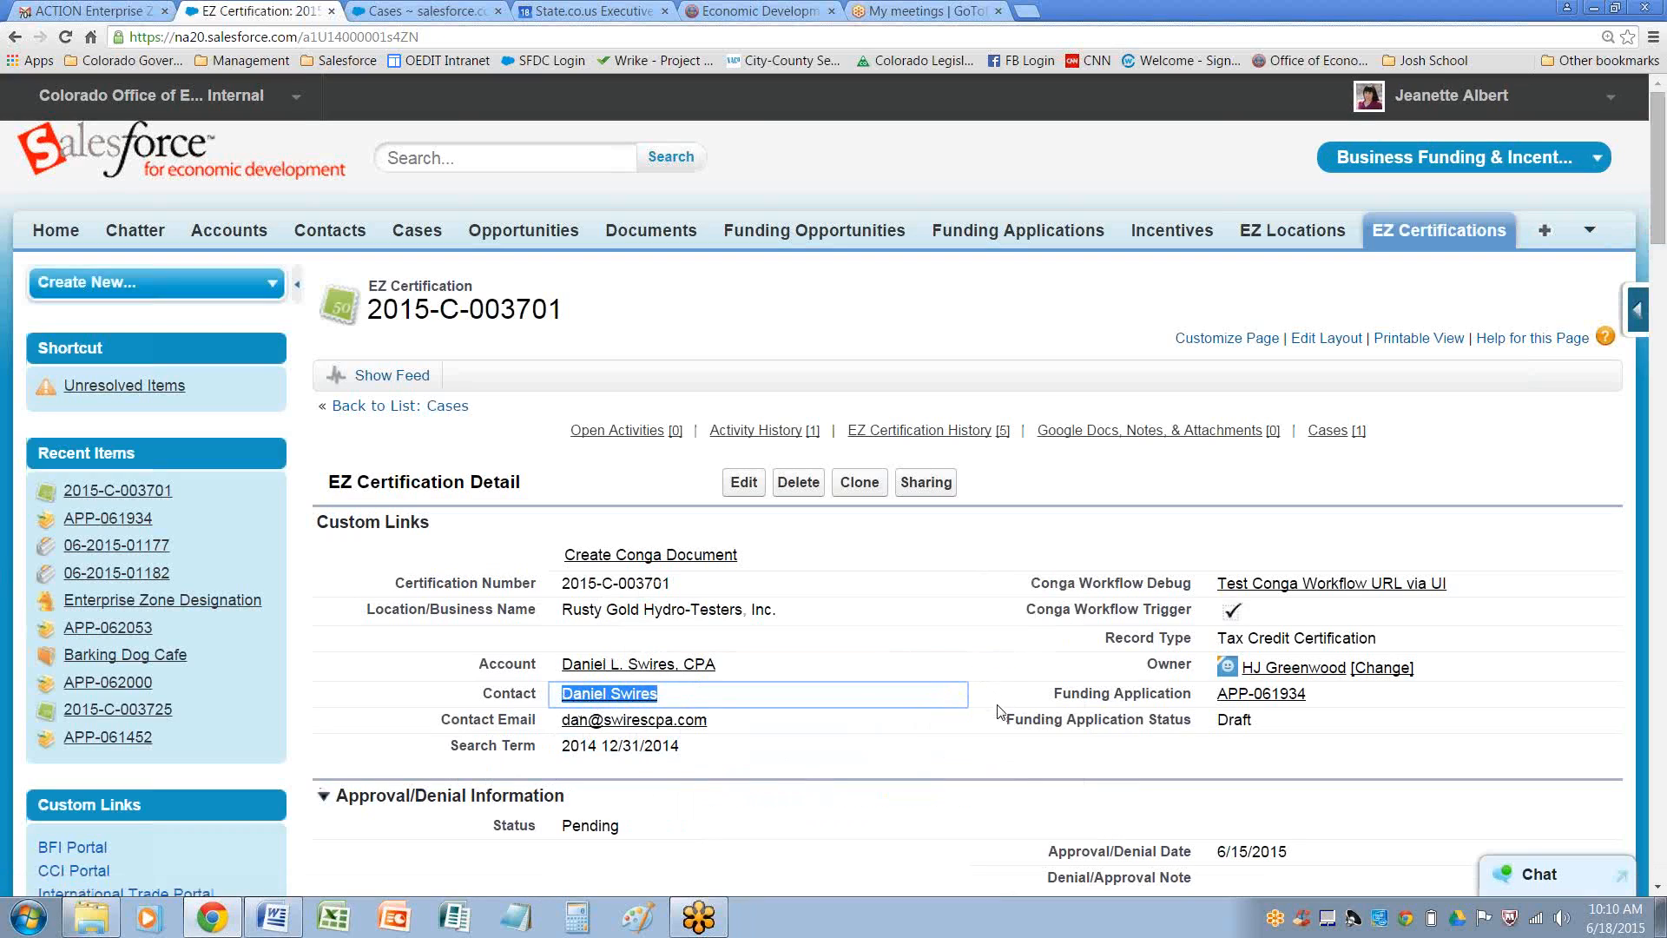
{"action": "left_click", "coordinate": [970, 752]}
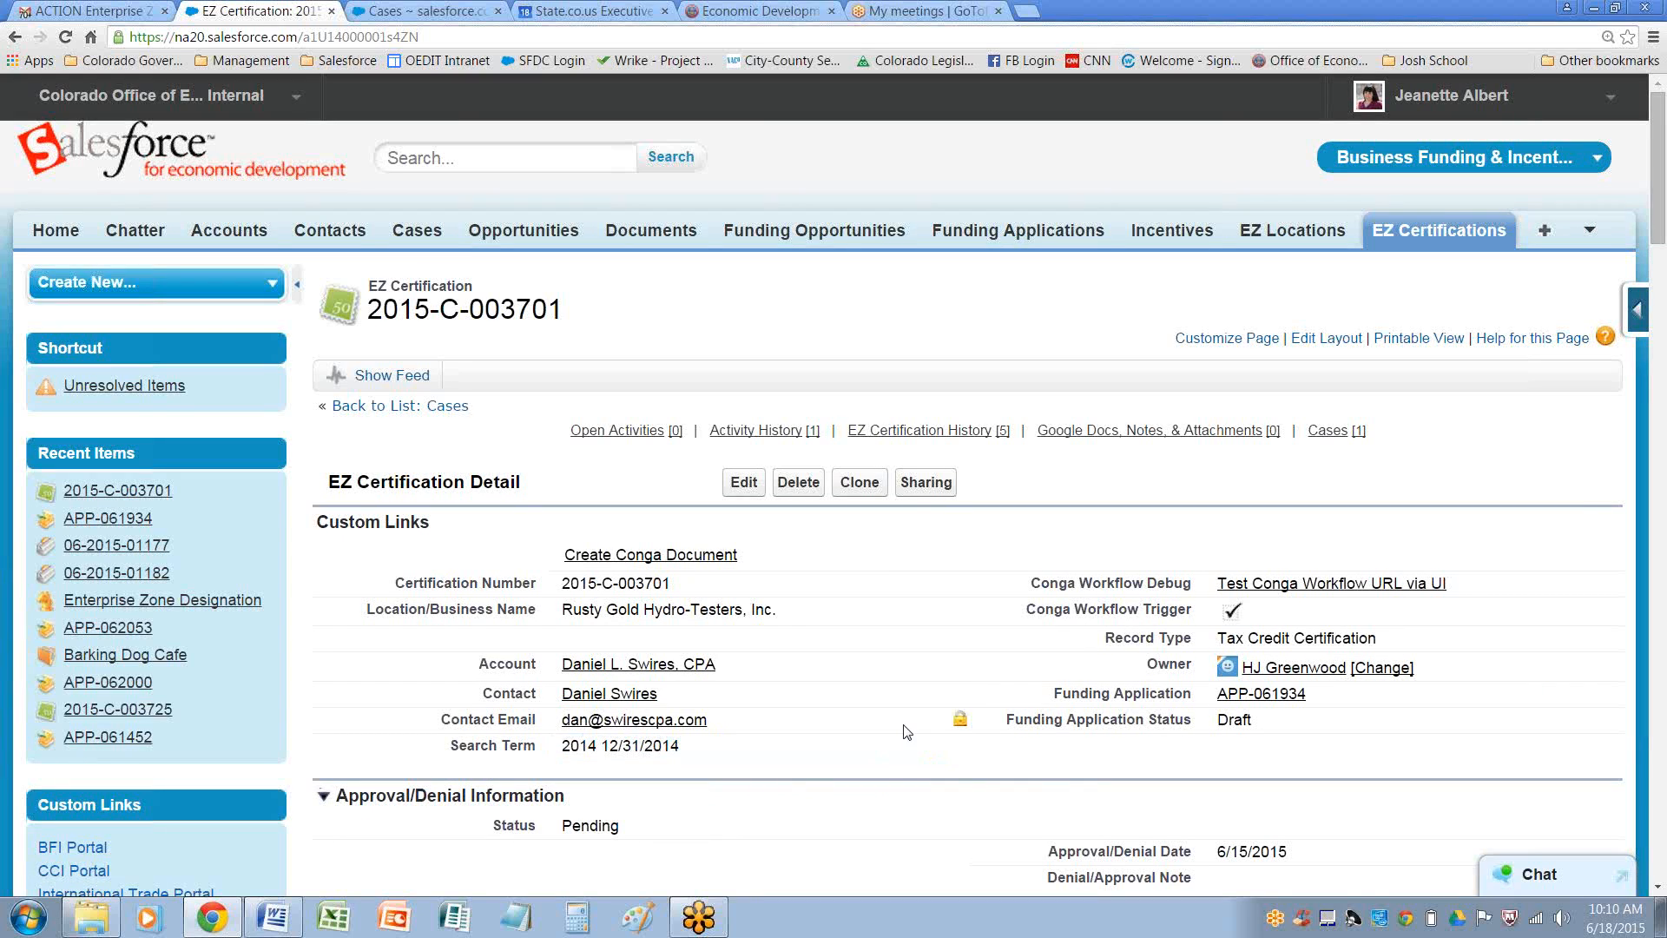
{"action": "scroll", "coordinate": [919, 724], "scroll_direction": "down", "scroll_amount": 5}
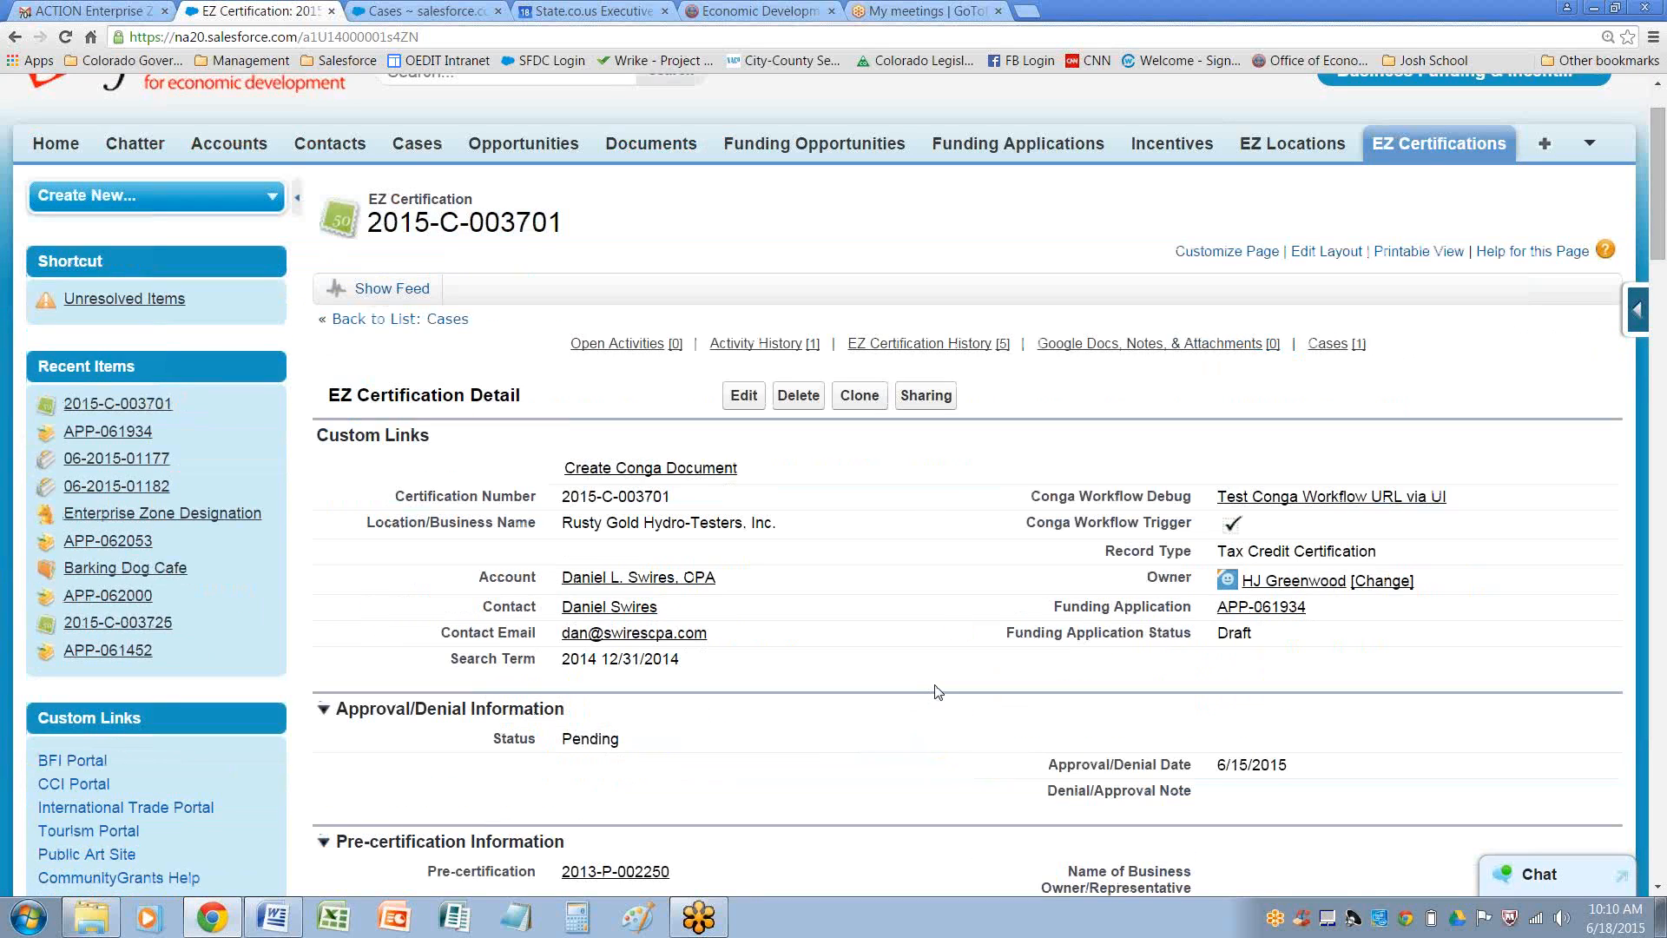
{"action": "scroll", "coordinate": [929, 690], "scroll_direction": "down", "scroll_amount": 14}
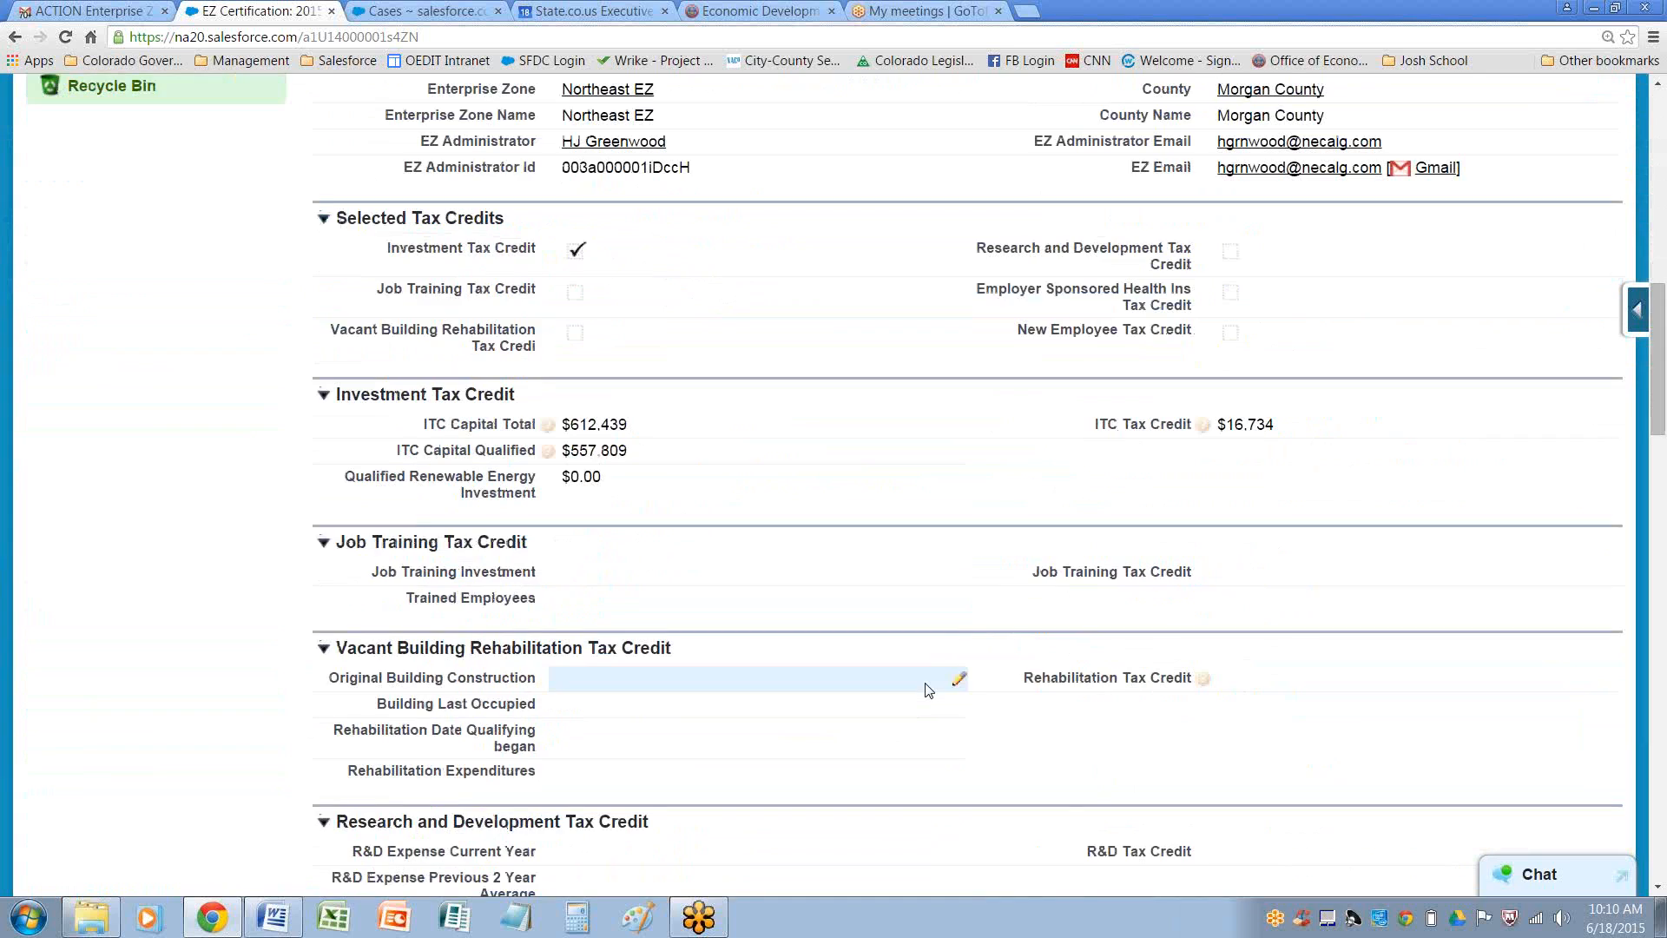
Start a new email from the certification and apply the BFI: EZ Certification AMENDMENT NOTICE template from the BFI EZ Administrator Portal Templates folder
{"action": "scroll", "coordinate": [924, 680], "scroll_direction": "down", "scroll_amount": 14}
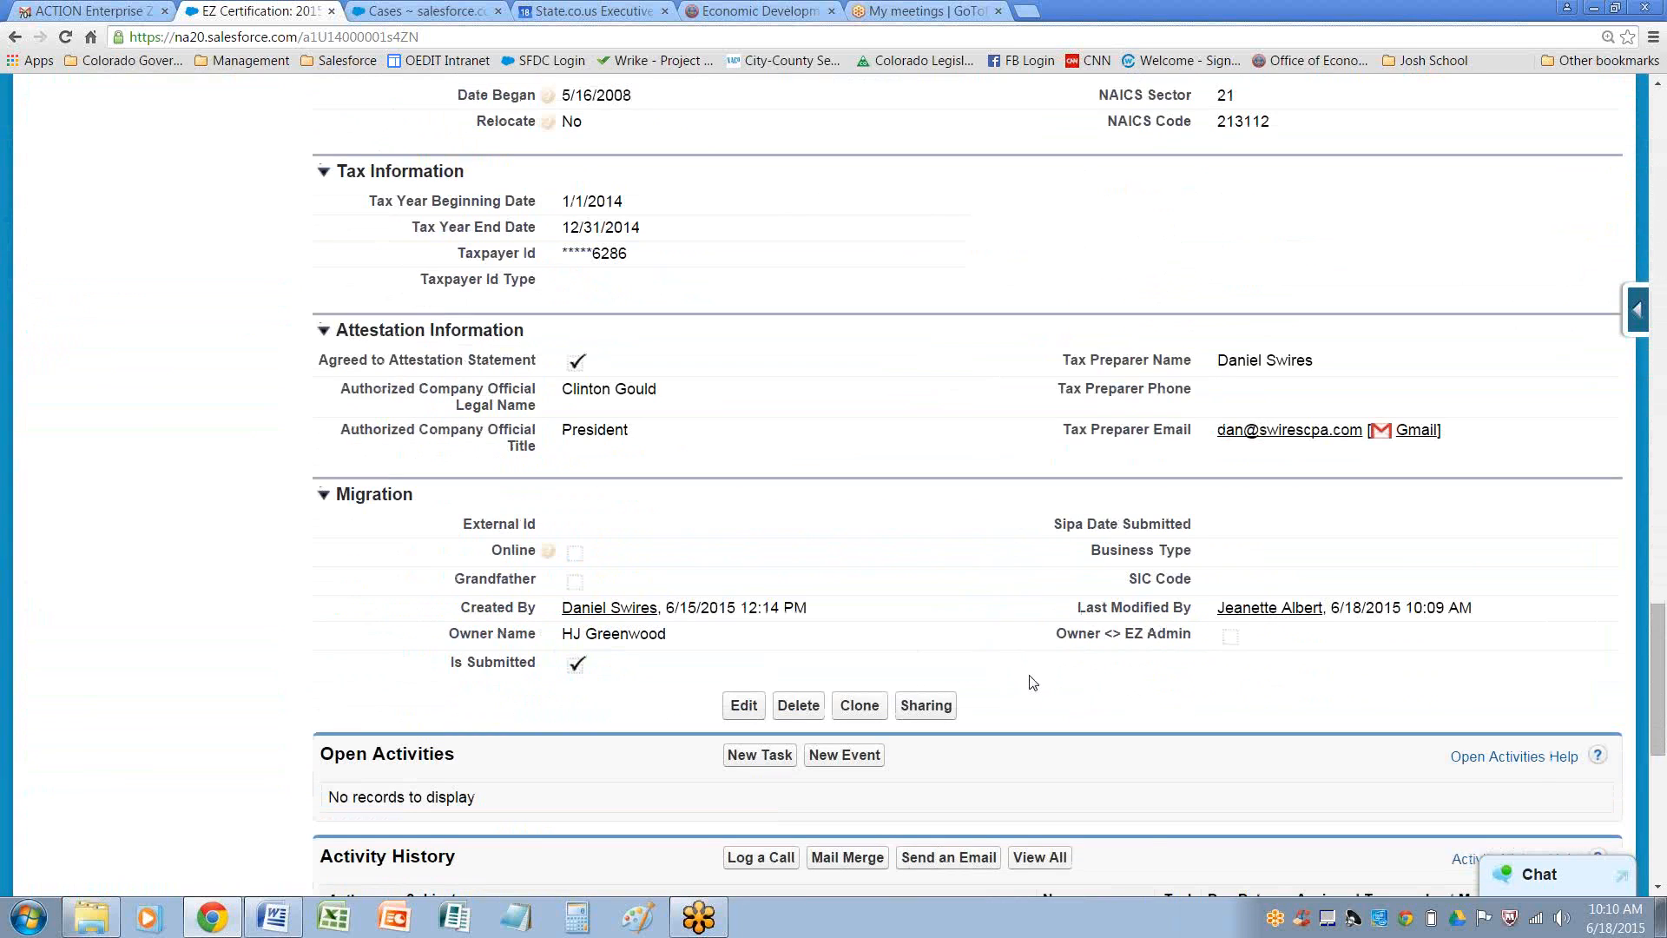
{"action": "scroll", "coordinate": [1005, 681], "scroll_direction": "down", "scroll_amount": 4}
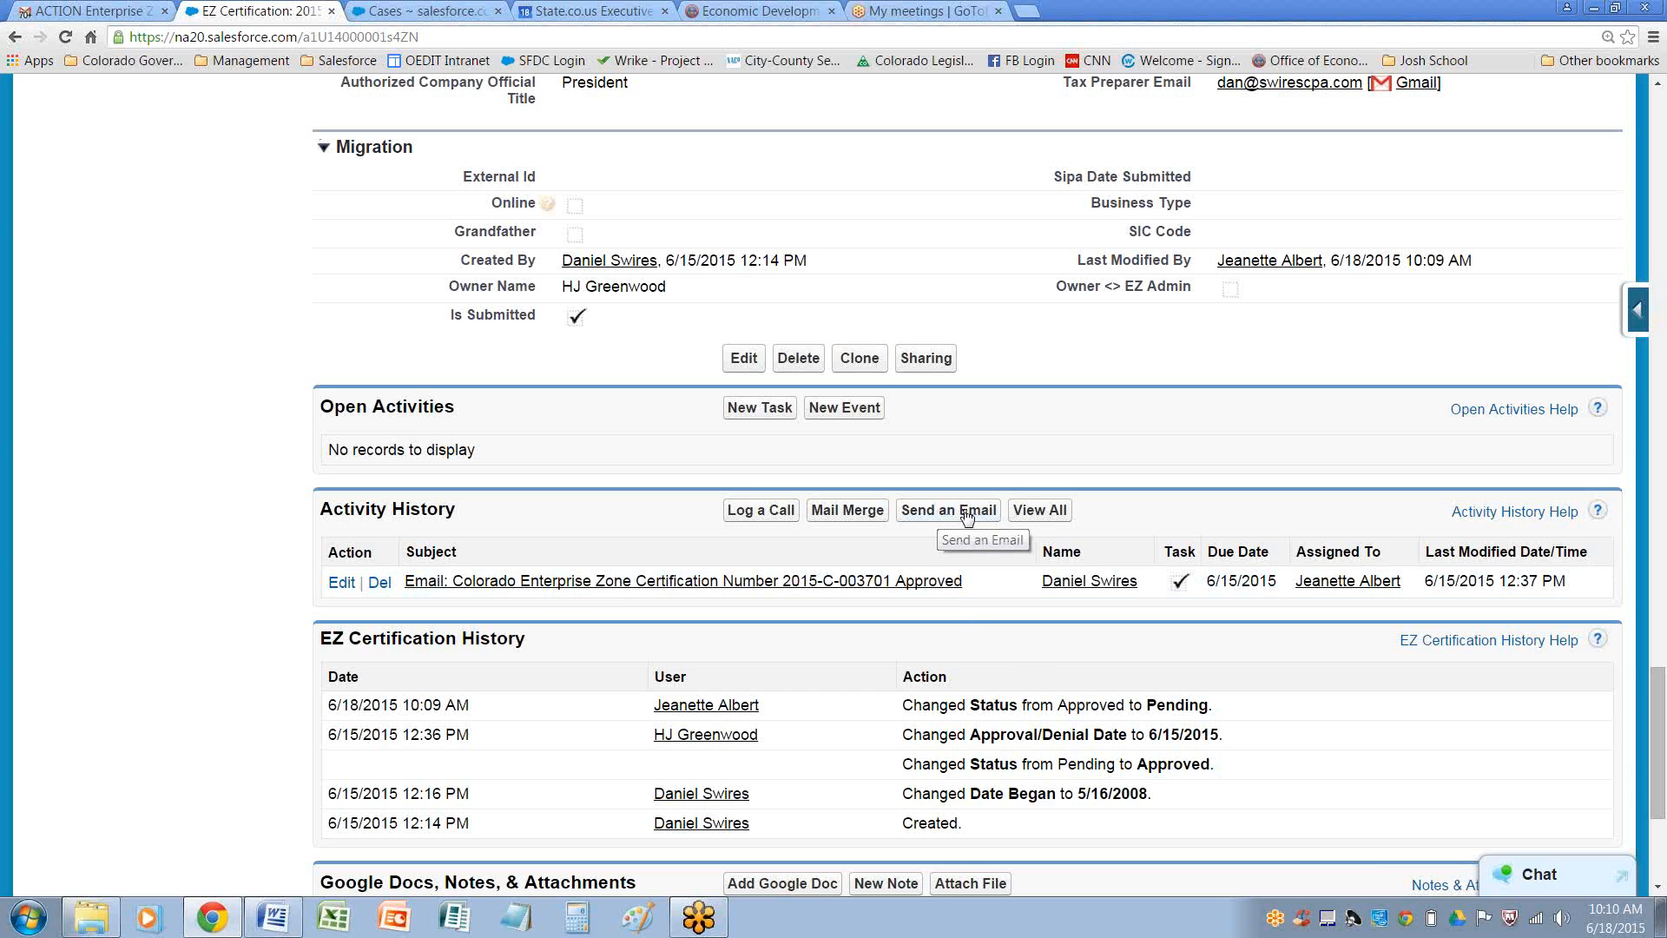
{"action": "left_click", "coordinate": [967, 514]}
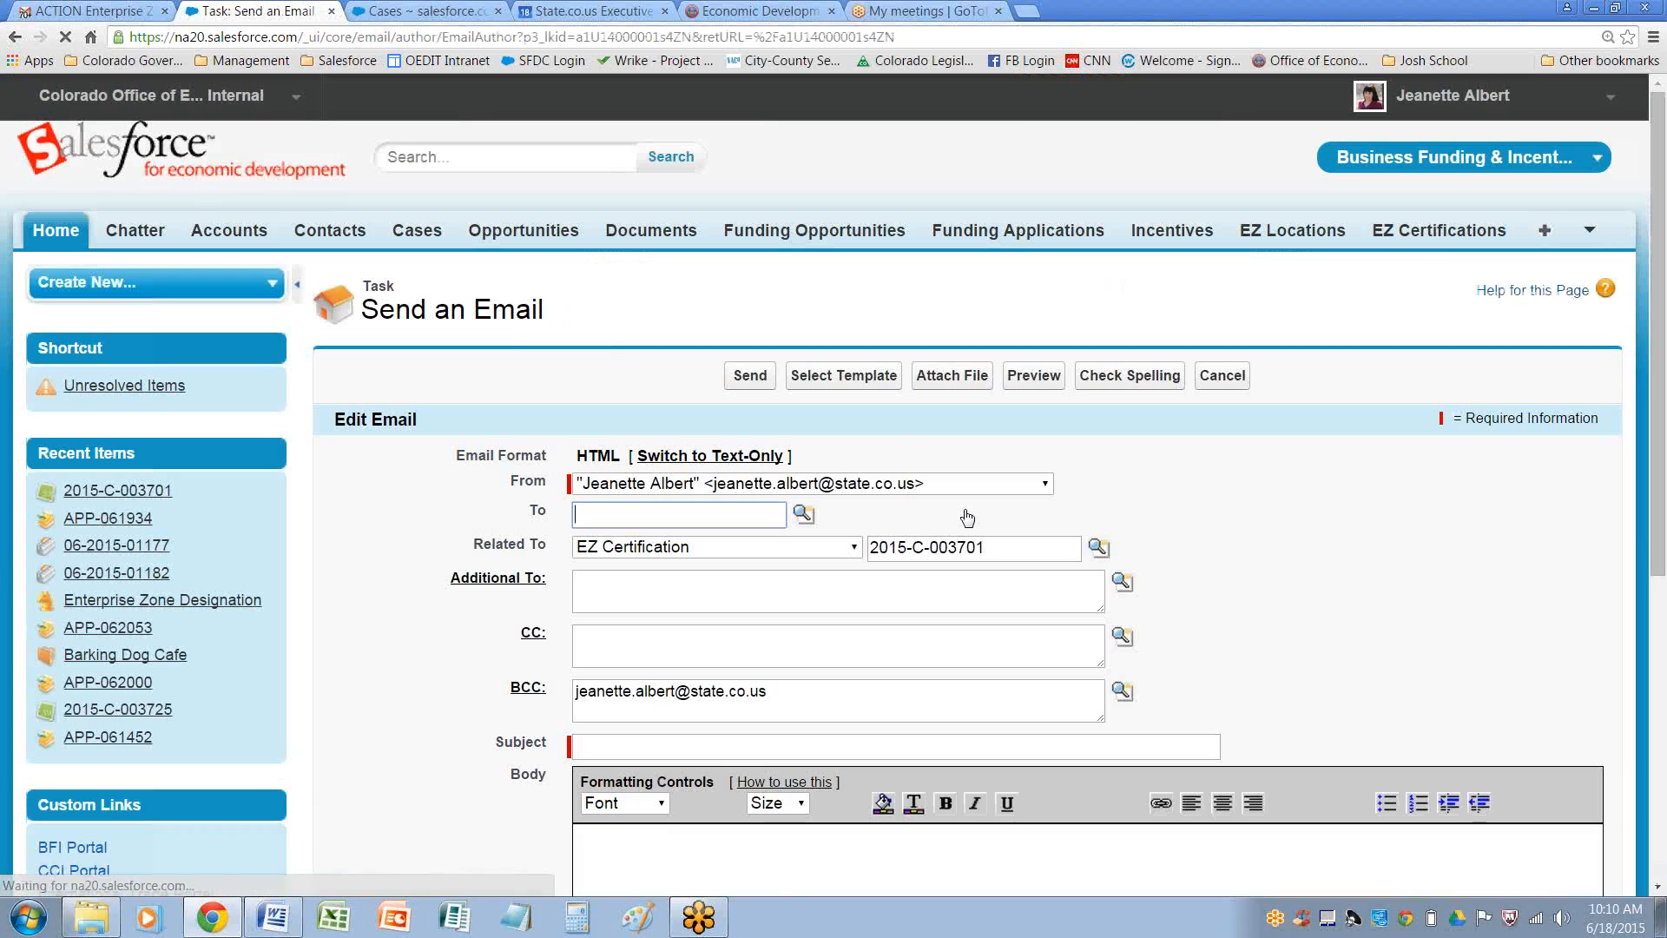
{"action": "left_click", "coordinate": [853, 379]}
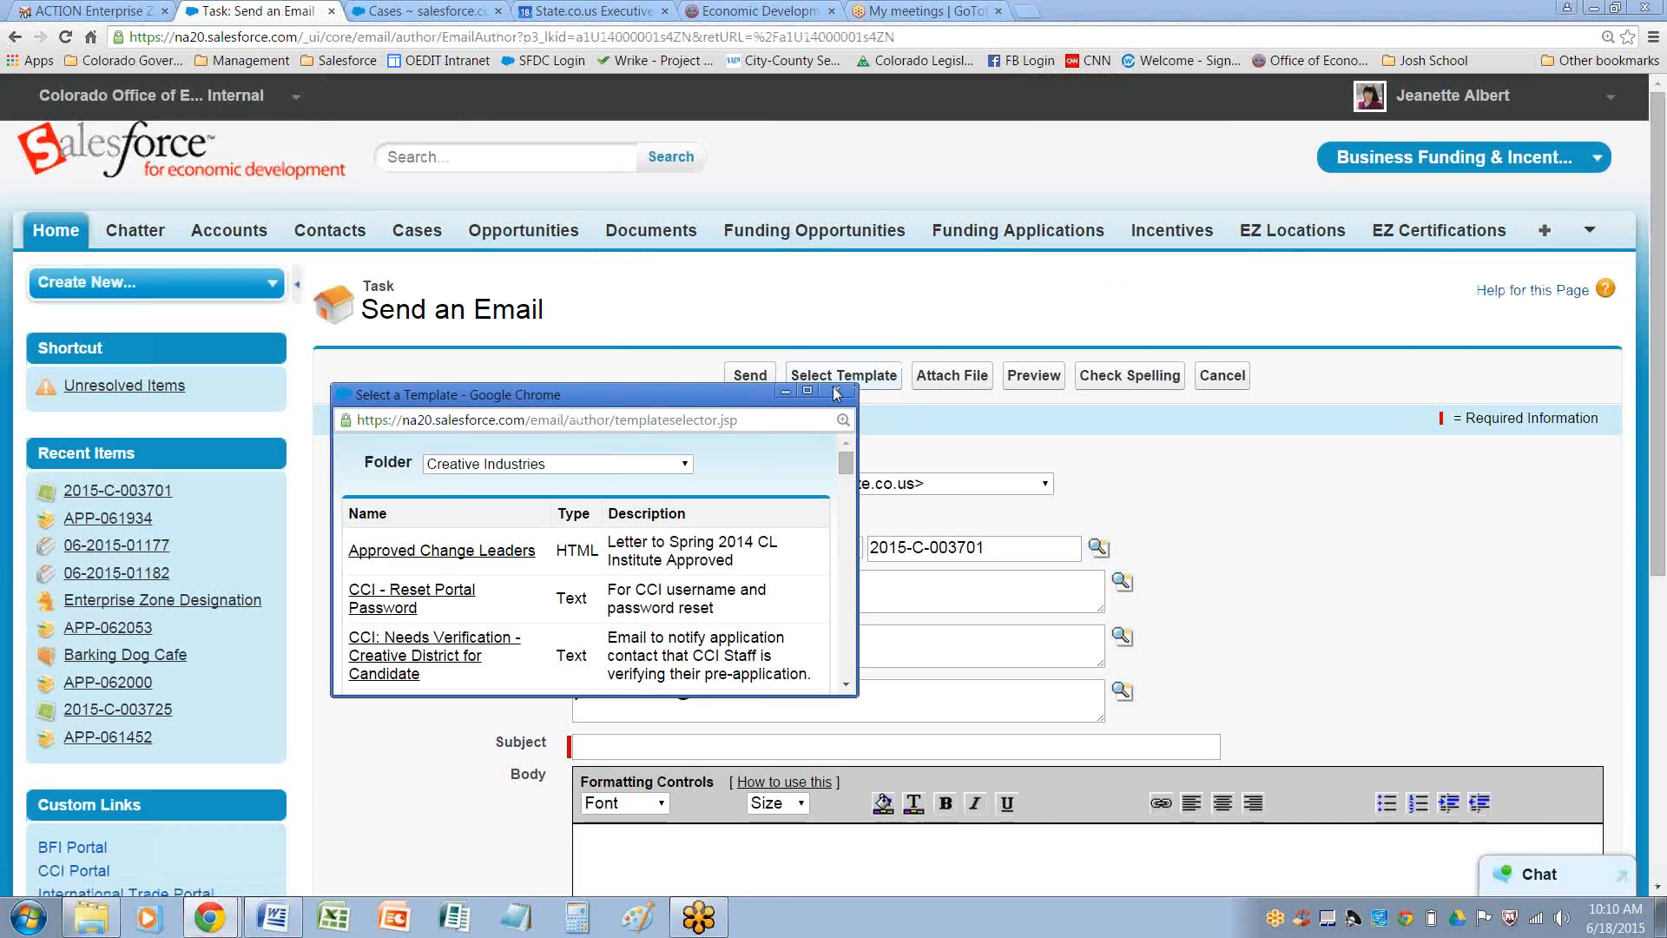
{"action": "left_click", "coordinate": [703, 392]}
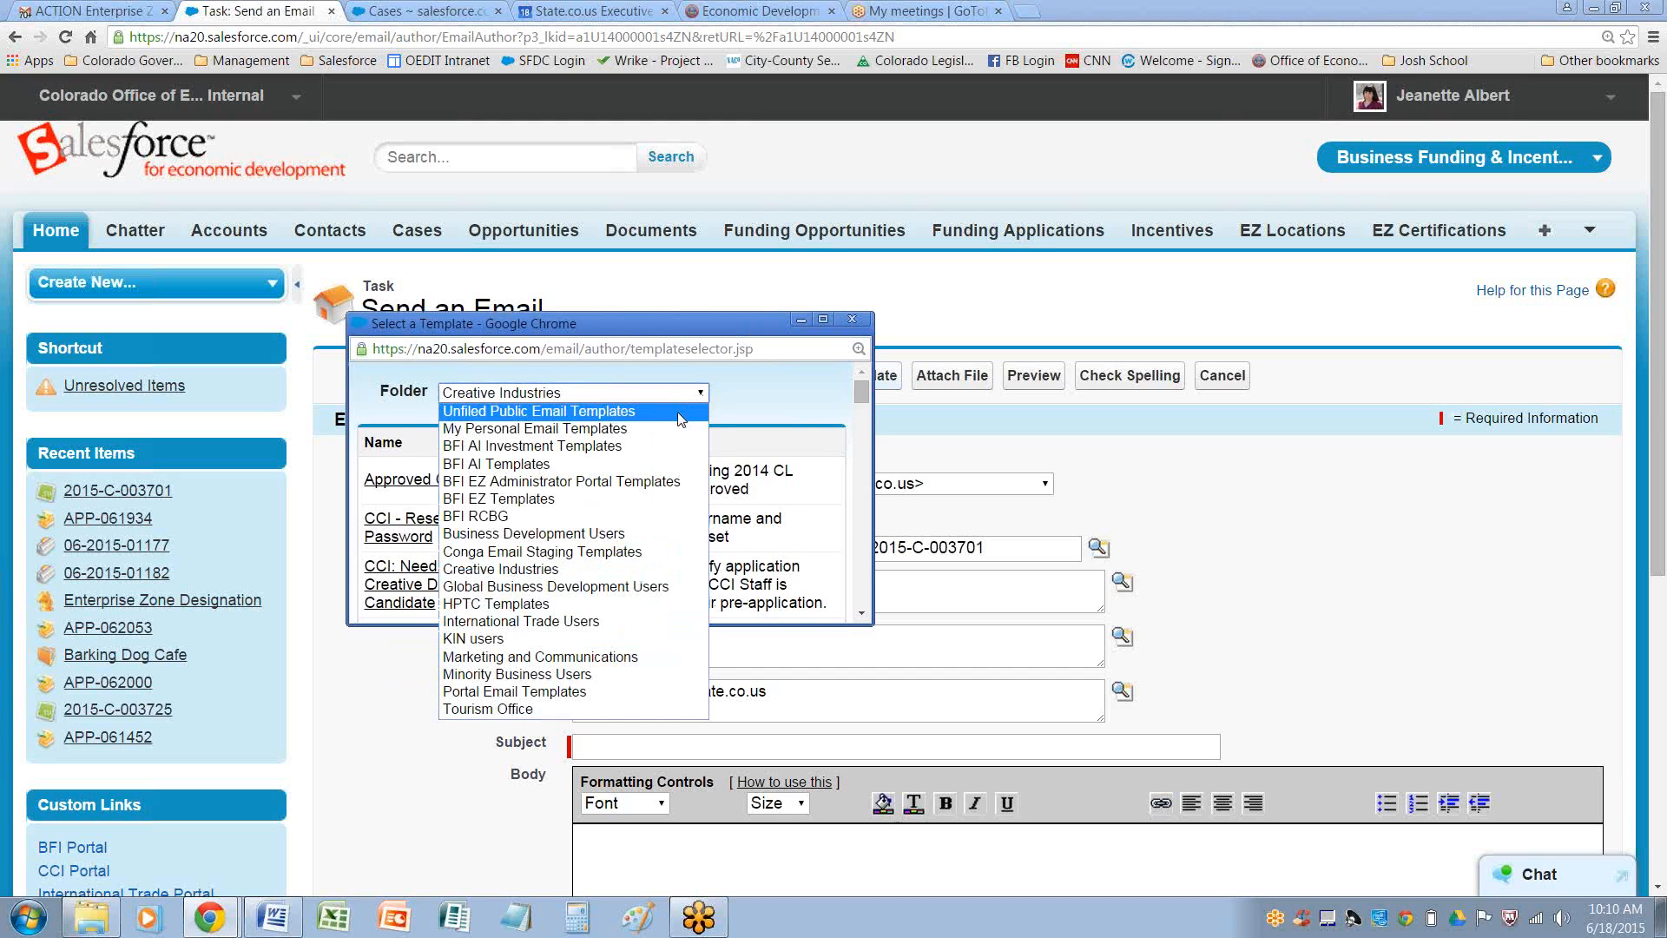
{"action": "left_click", "coordinate": [625, 481]}
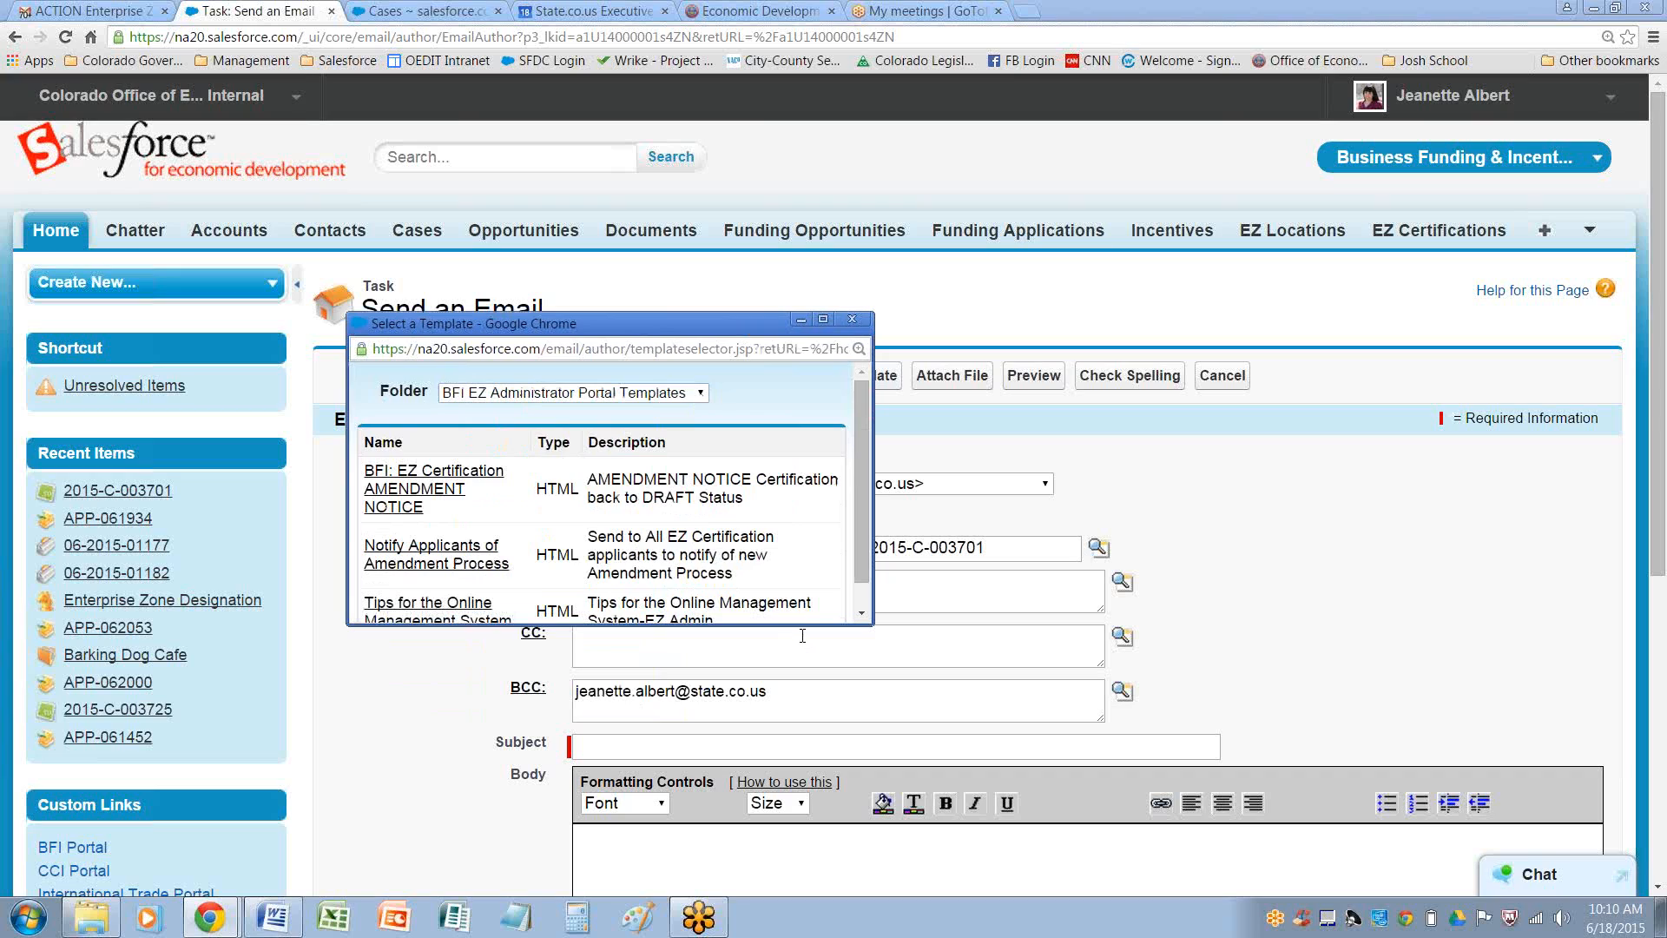
{"action": "left_click_drag", "start_coordinate": [798, 627], "coordinate": [781, 707]}
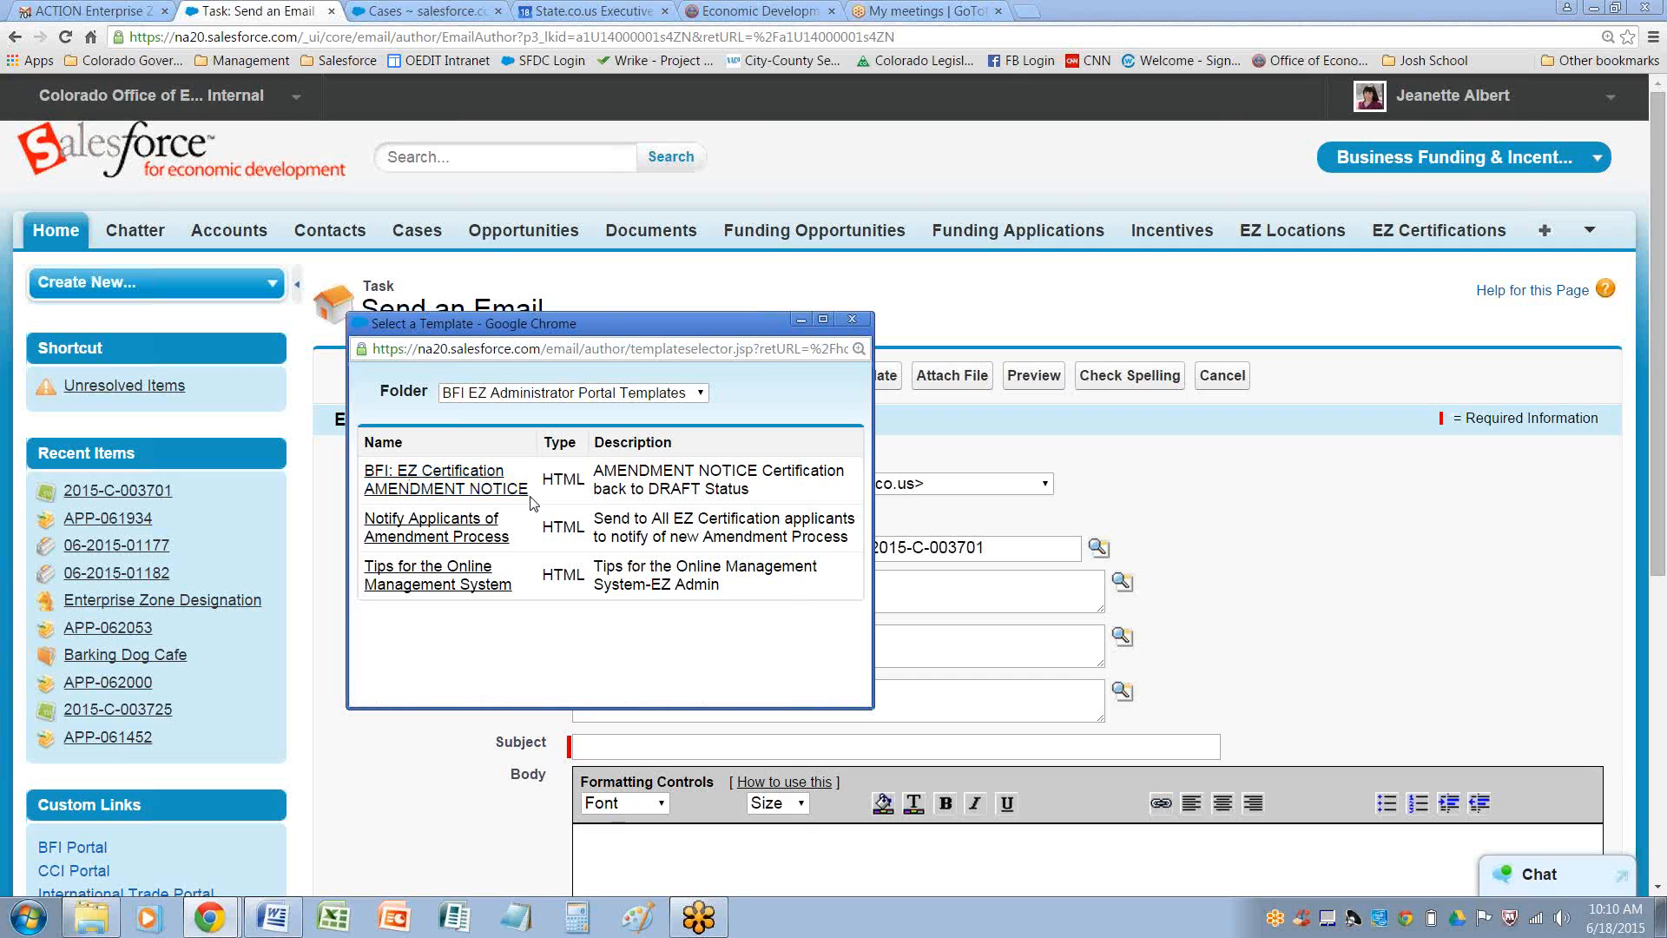
{"action": "left_click", "coordinate": [464, 477]}
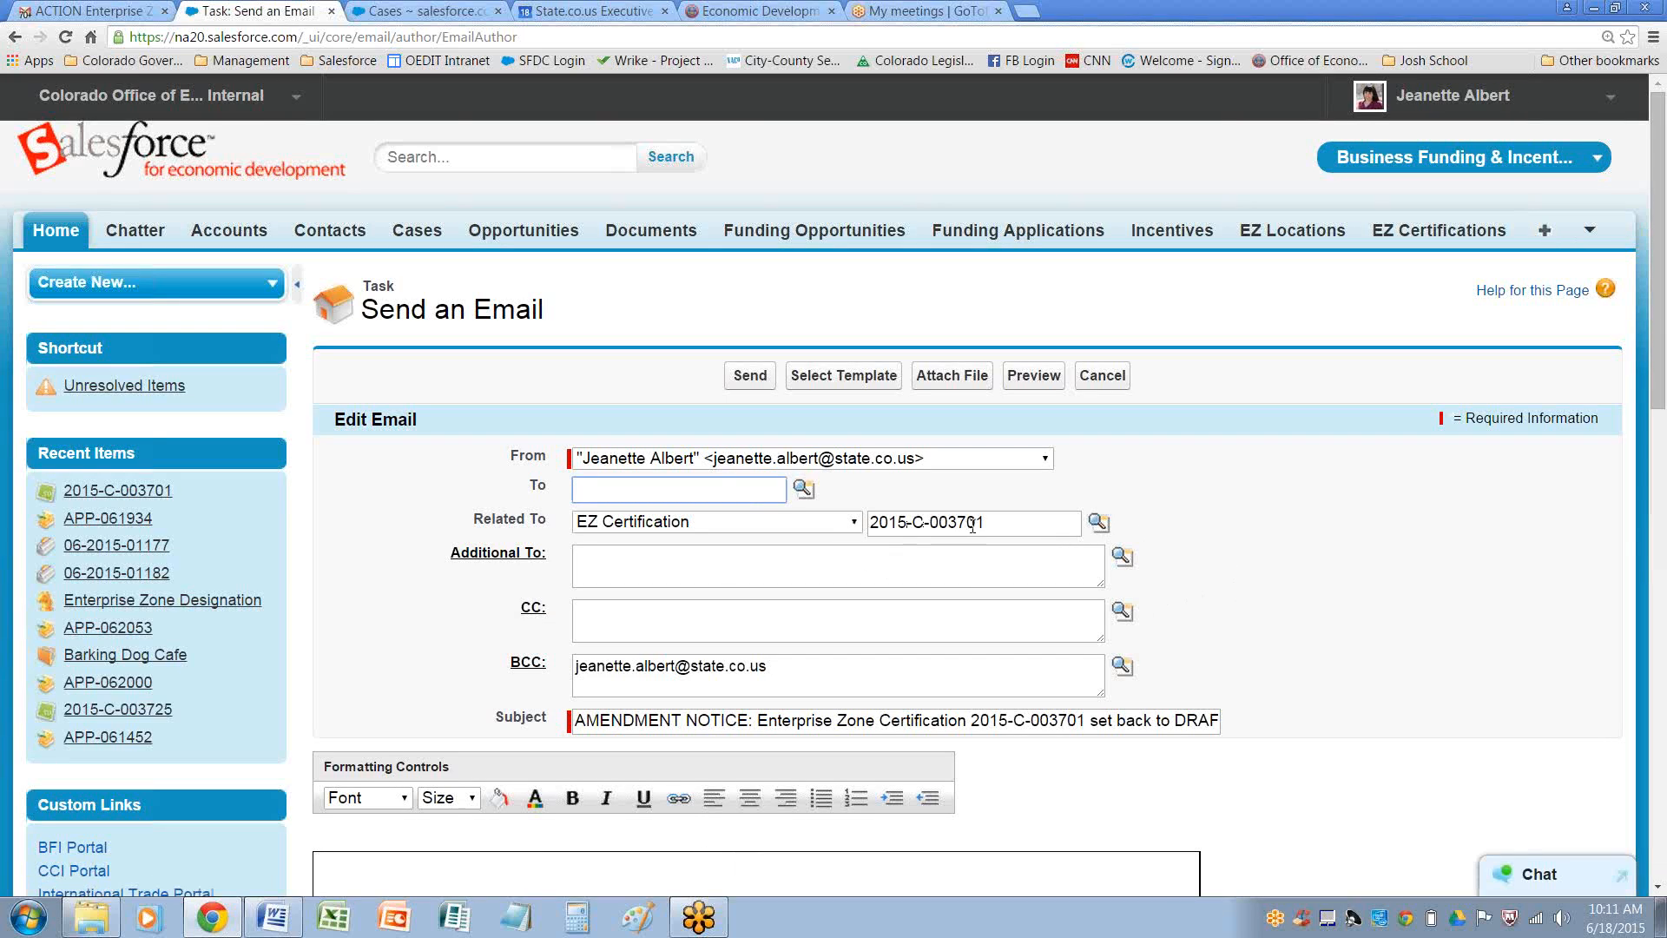
Review the email's subject and body, then set the recipient to the certification's contact using the contact lookup
{"action": "scroll", "coordinate": [1014, 520], "scroll_direction": "down", "scroll_amount": 2}
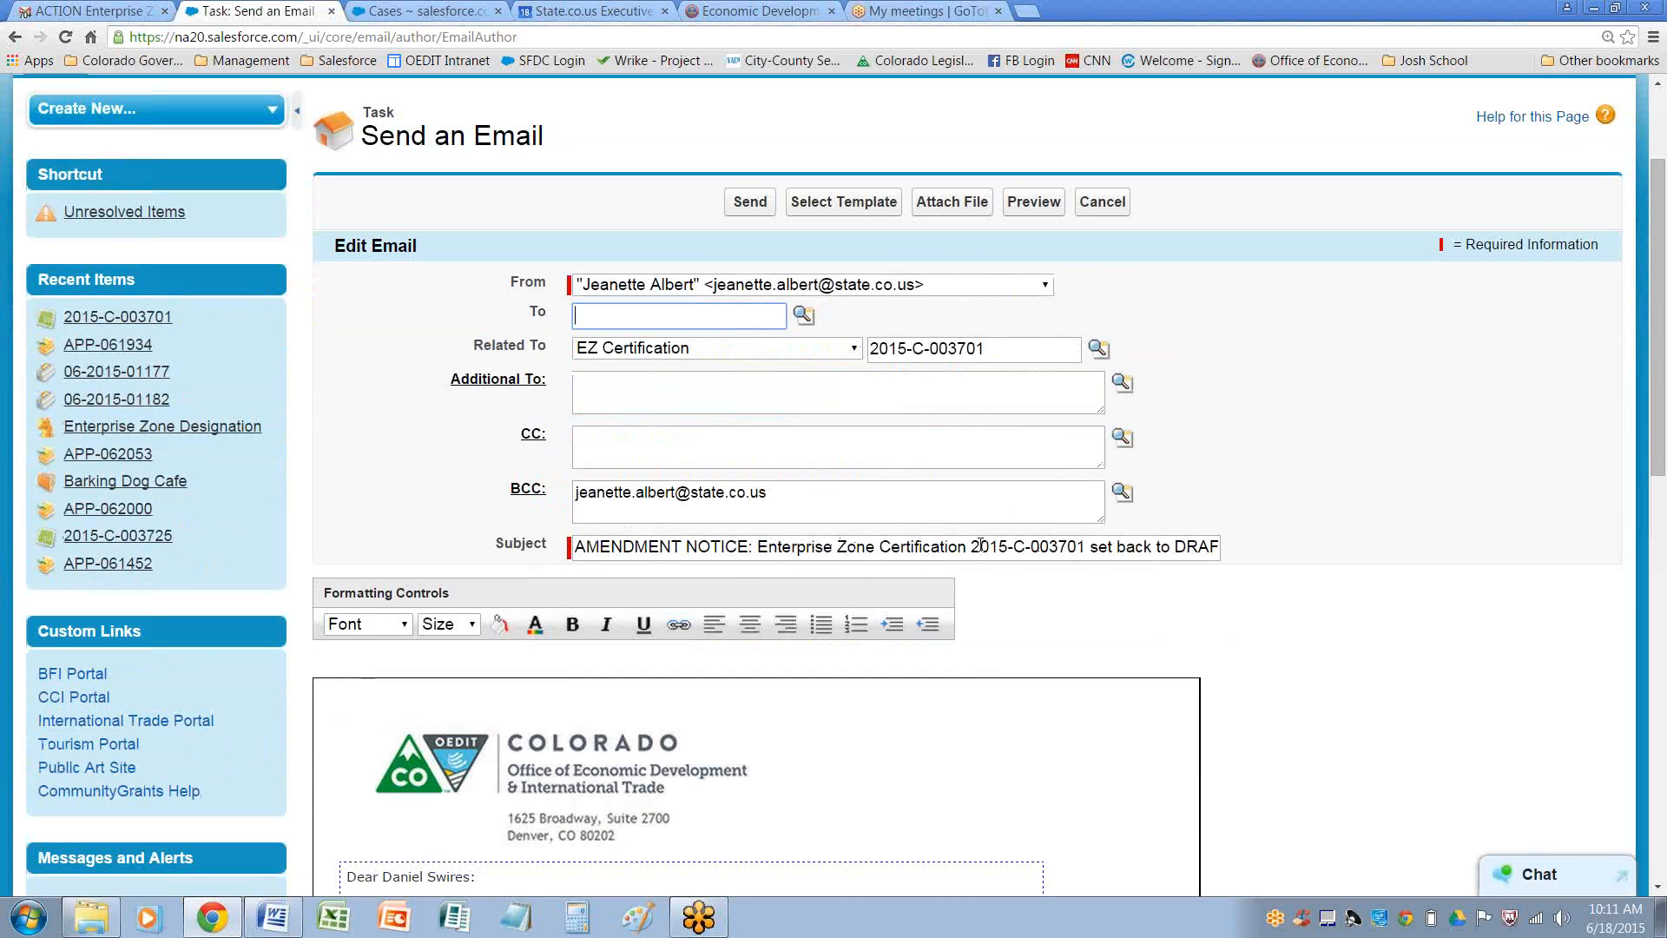
{"action": "left_click_drag", "start_coordinate": [973, 545], "coordinate": [1241, 550]}
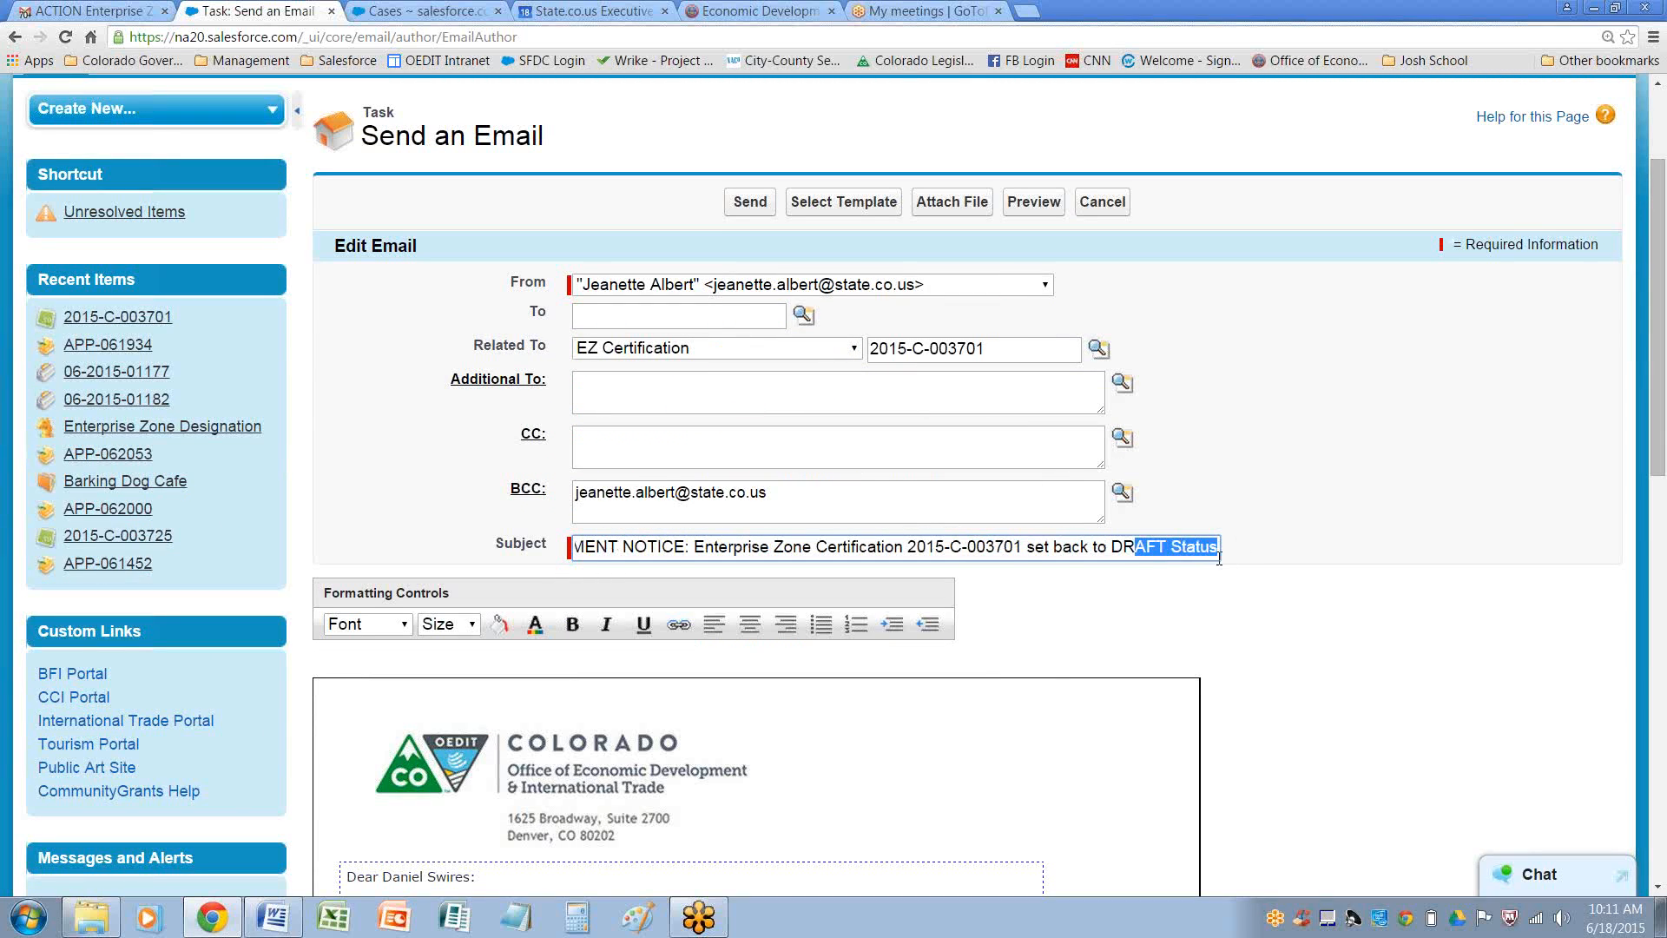
{"action": "scroll", "coordinate": [1068, 659], "scroll_direction": "down", "scroll_amount": 1}
{"action": "scroll", "coordinate": [1067, 660], "scroll_direction": "down", "scroll_amount": 4}
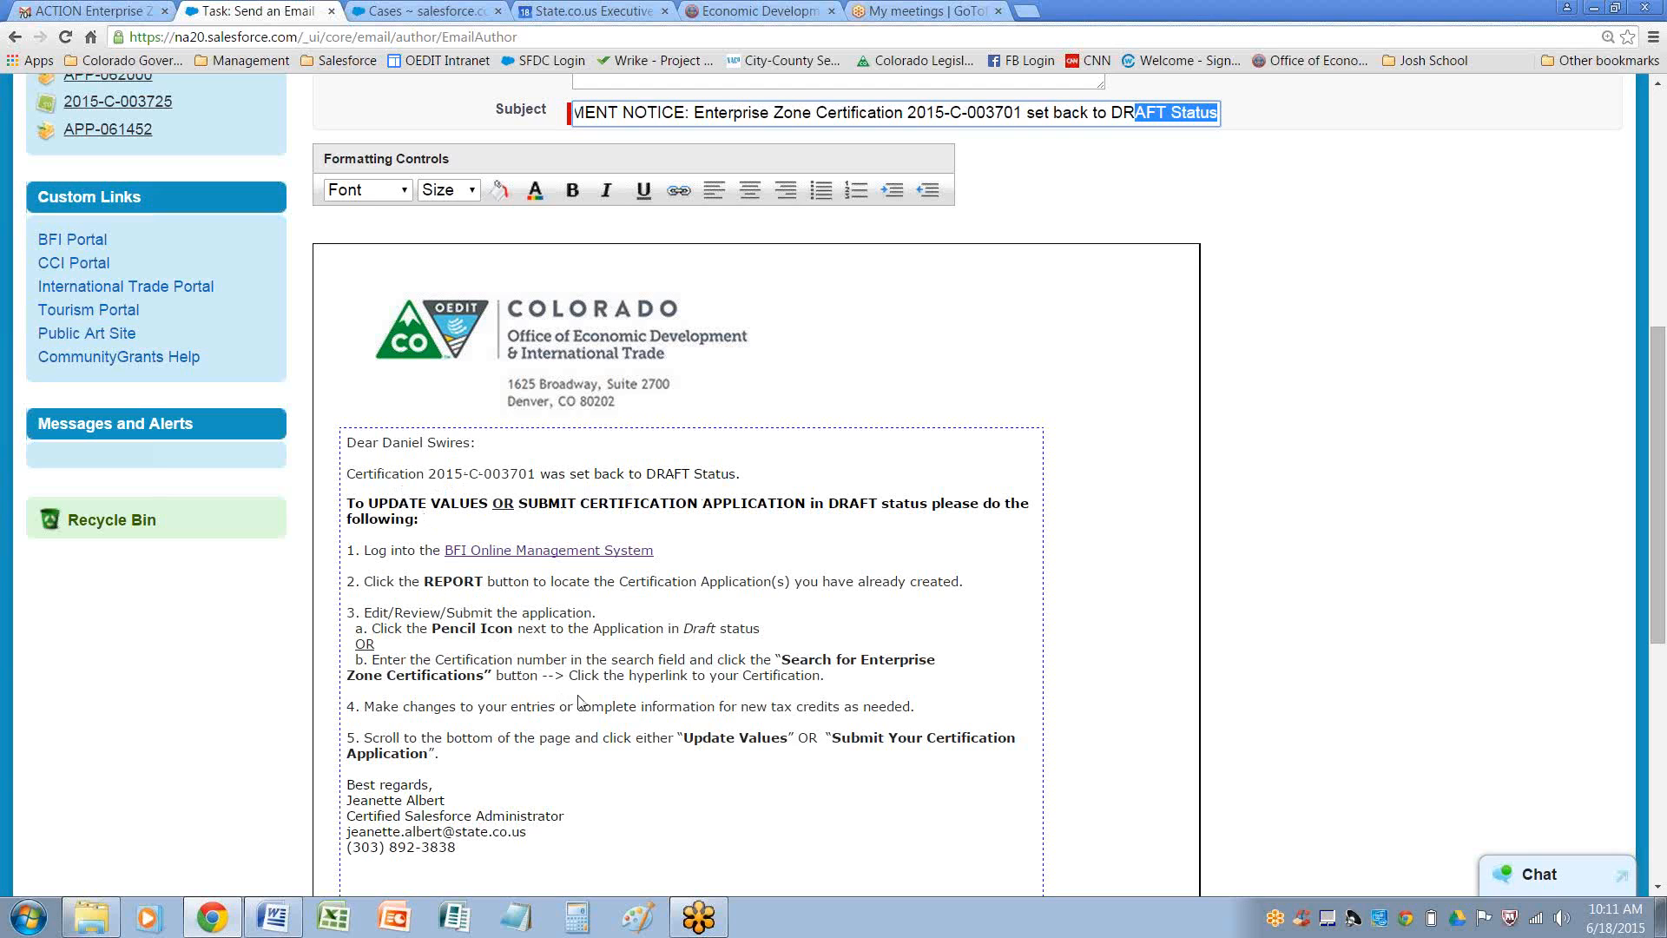
{"action": "scroll", "coordinate": [580, 702], "scroll_direction": "up", "scroll_amount": 6}
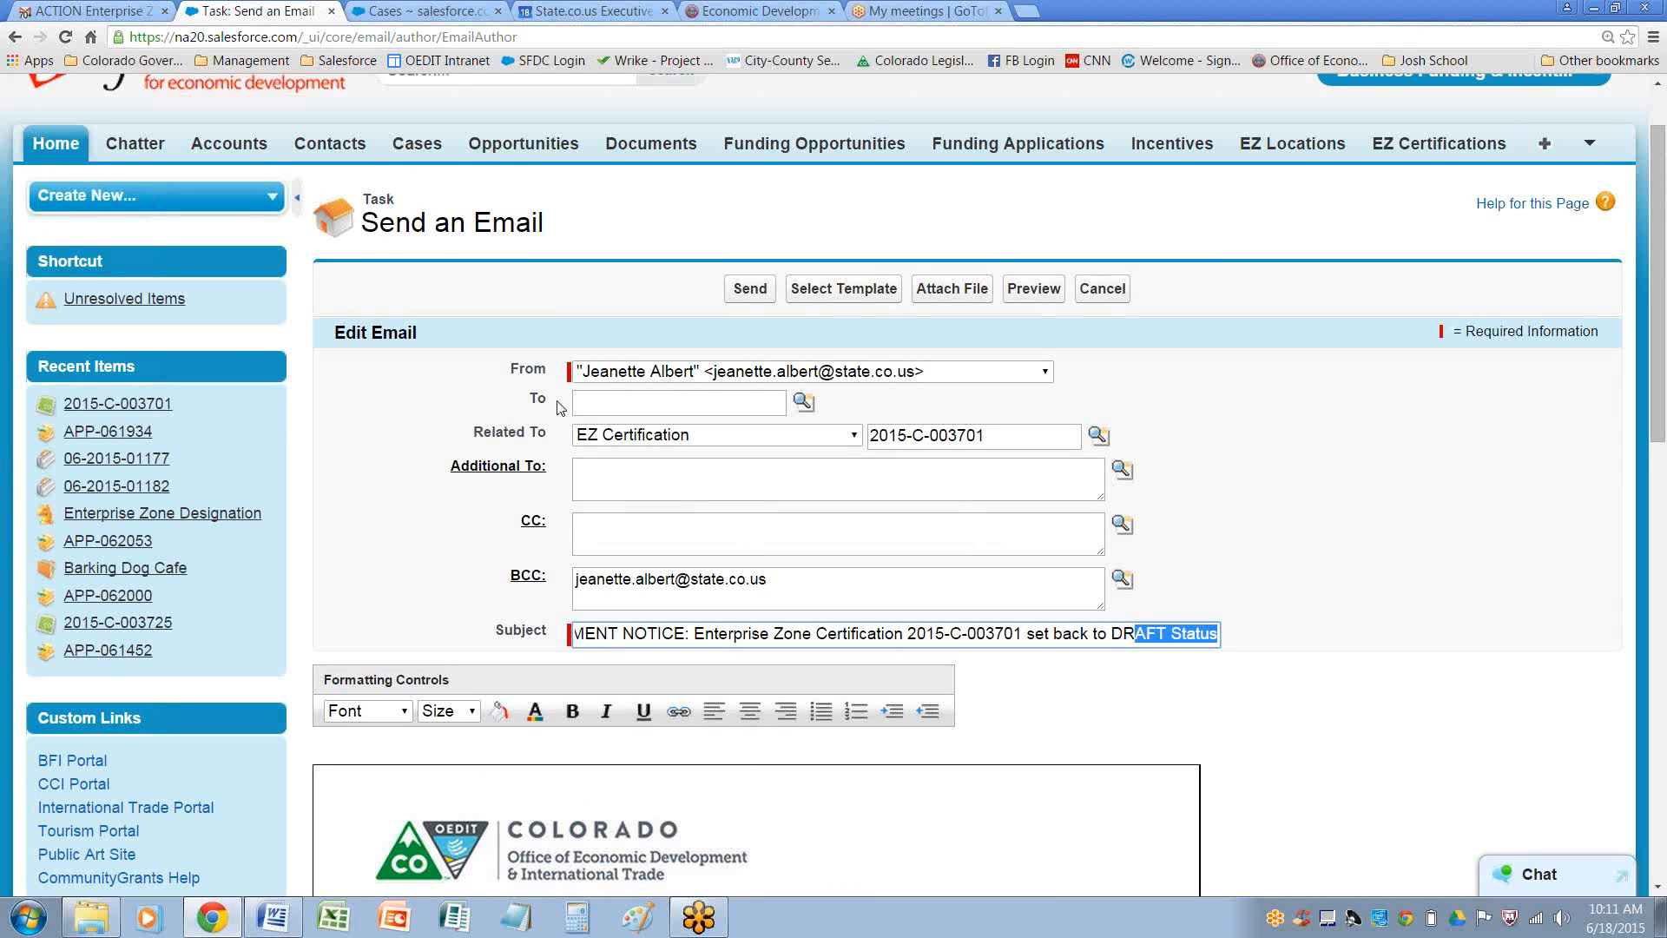
{"action": "left_click", "coordinate": [605, 402]}
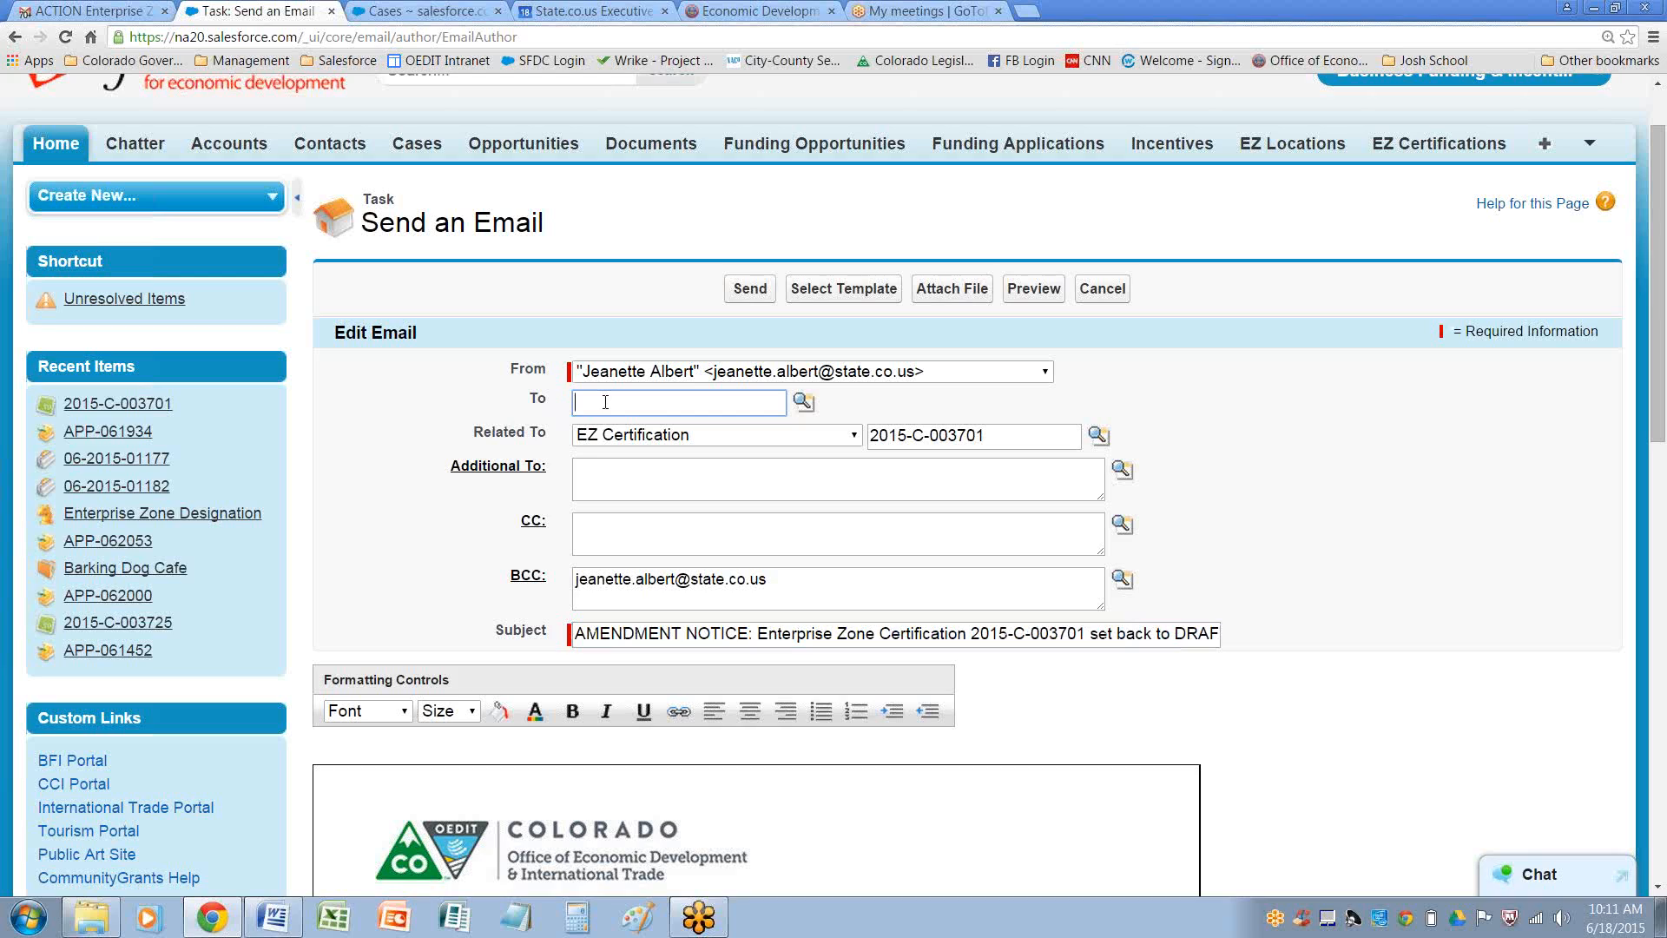
{"action": "left_click", "coordinate": [803, 401]}
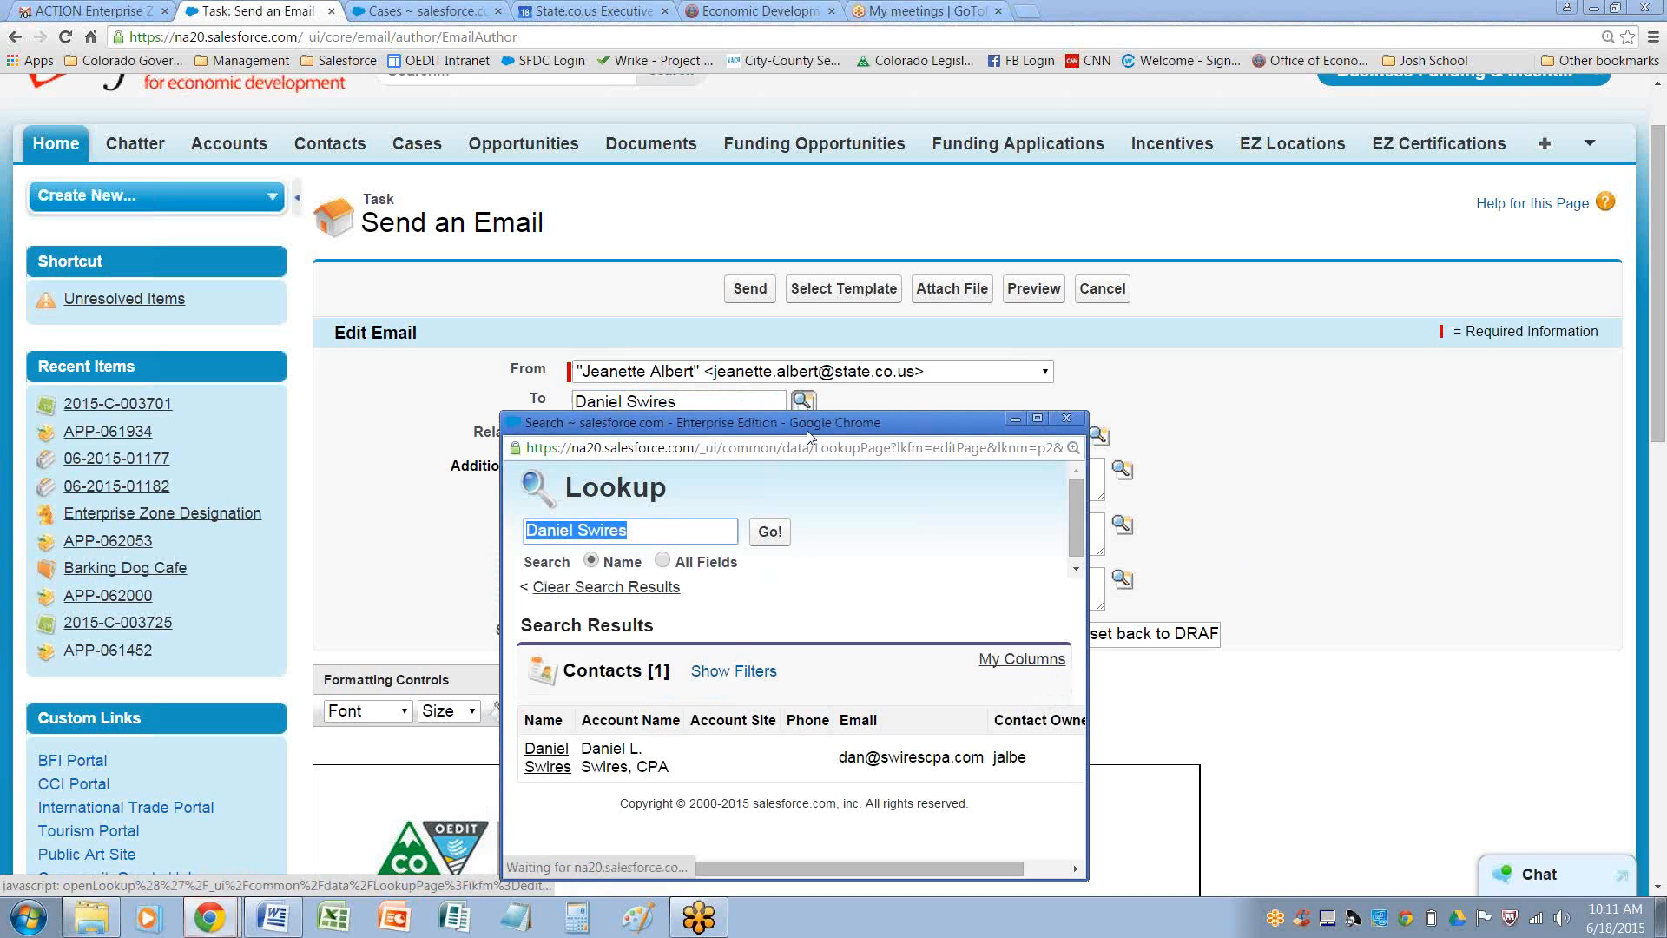
{"action": "left_click", "coordinate": [545, 757]}
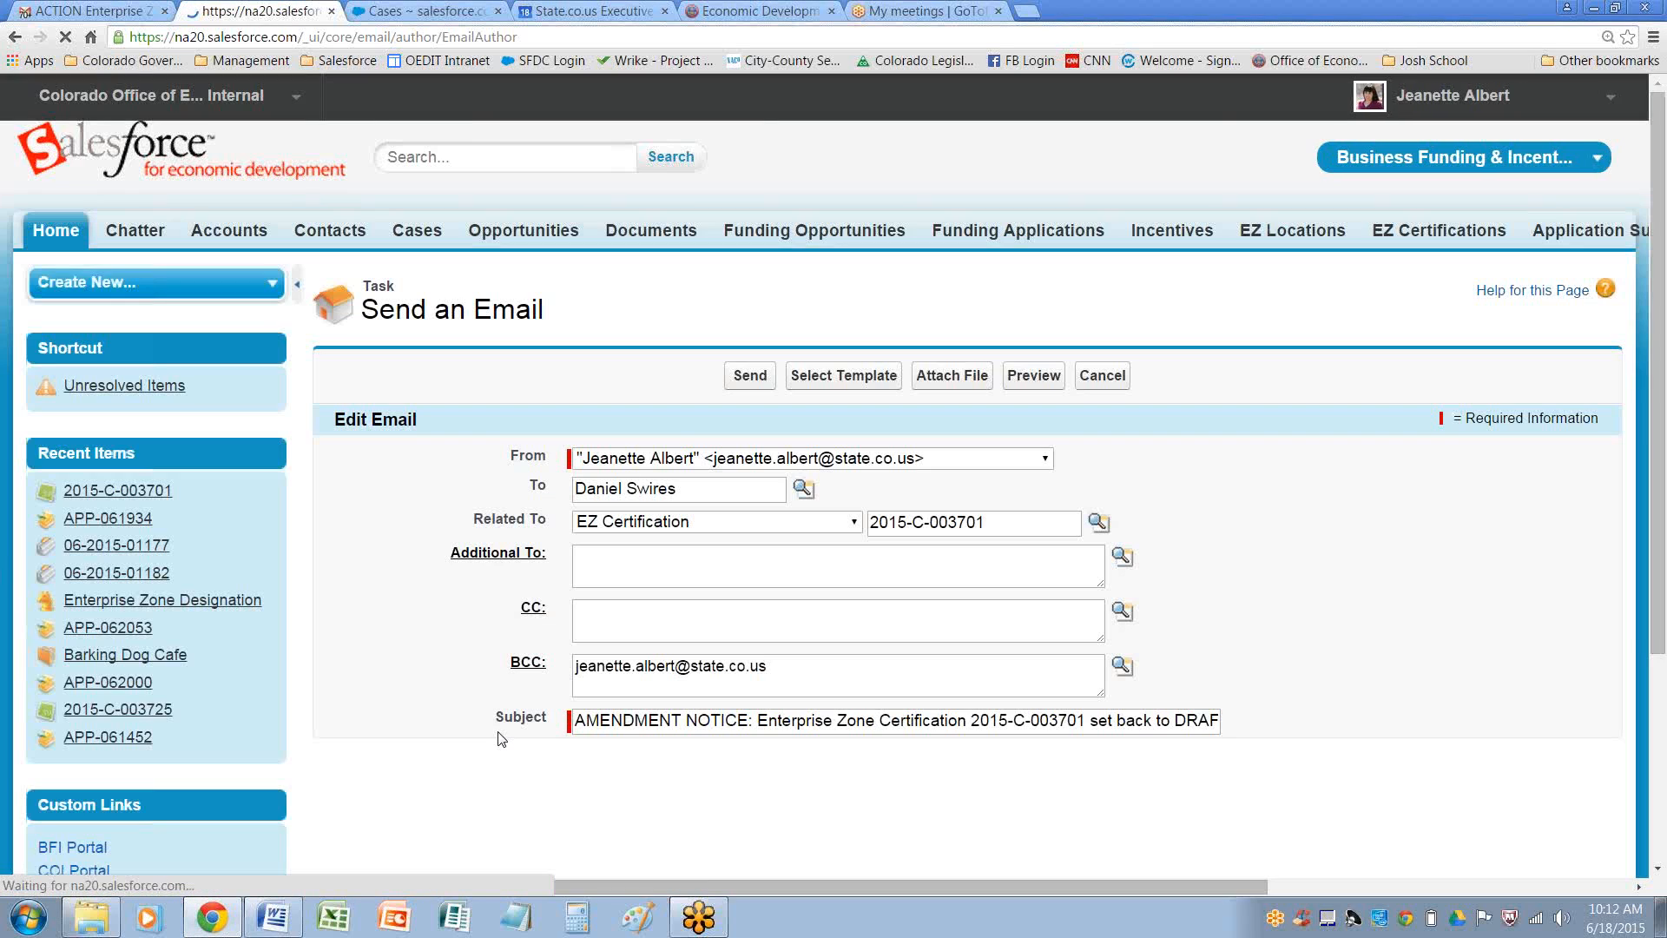
Send the amendment notice email
{"action": "scroll", "coordinate": [398, 543], "scroll_direction": "down", "scroll_amount": 1}
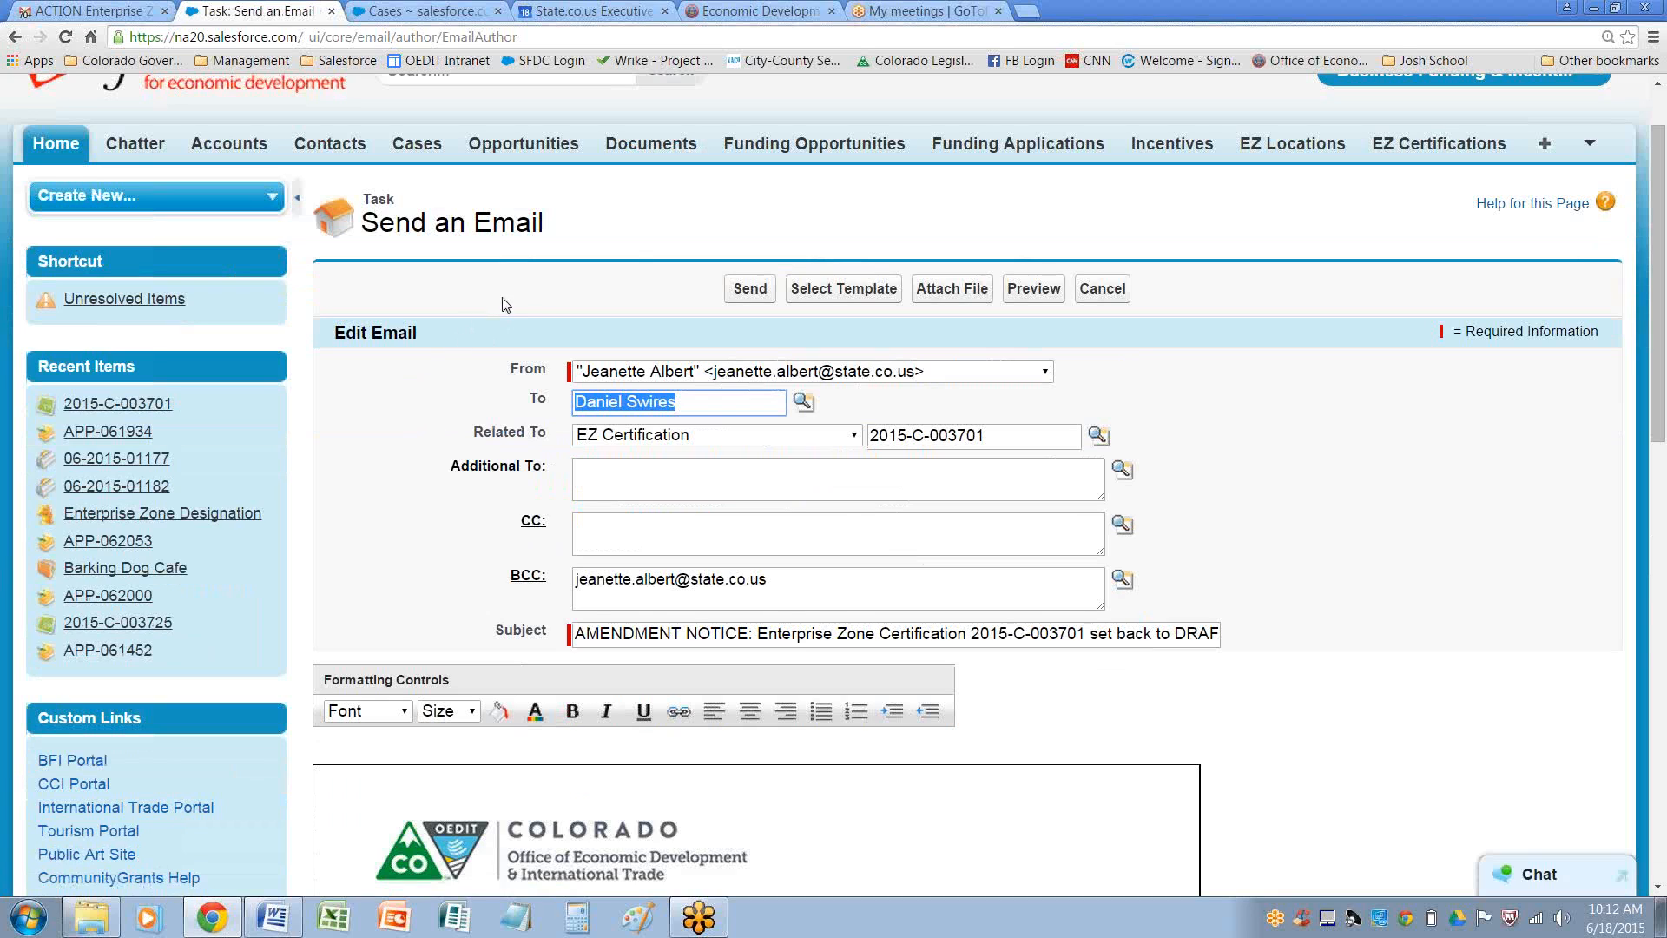
{"action": "scroll", "coordinate": [548, 331], "scroll_direction": "down", "scroll_amount": 4}
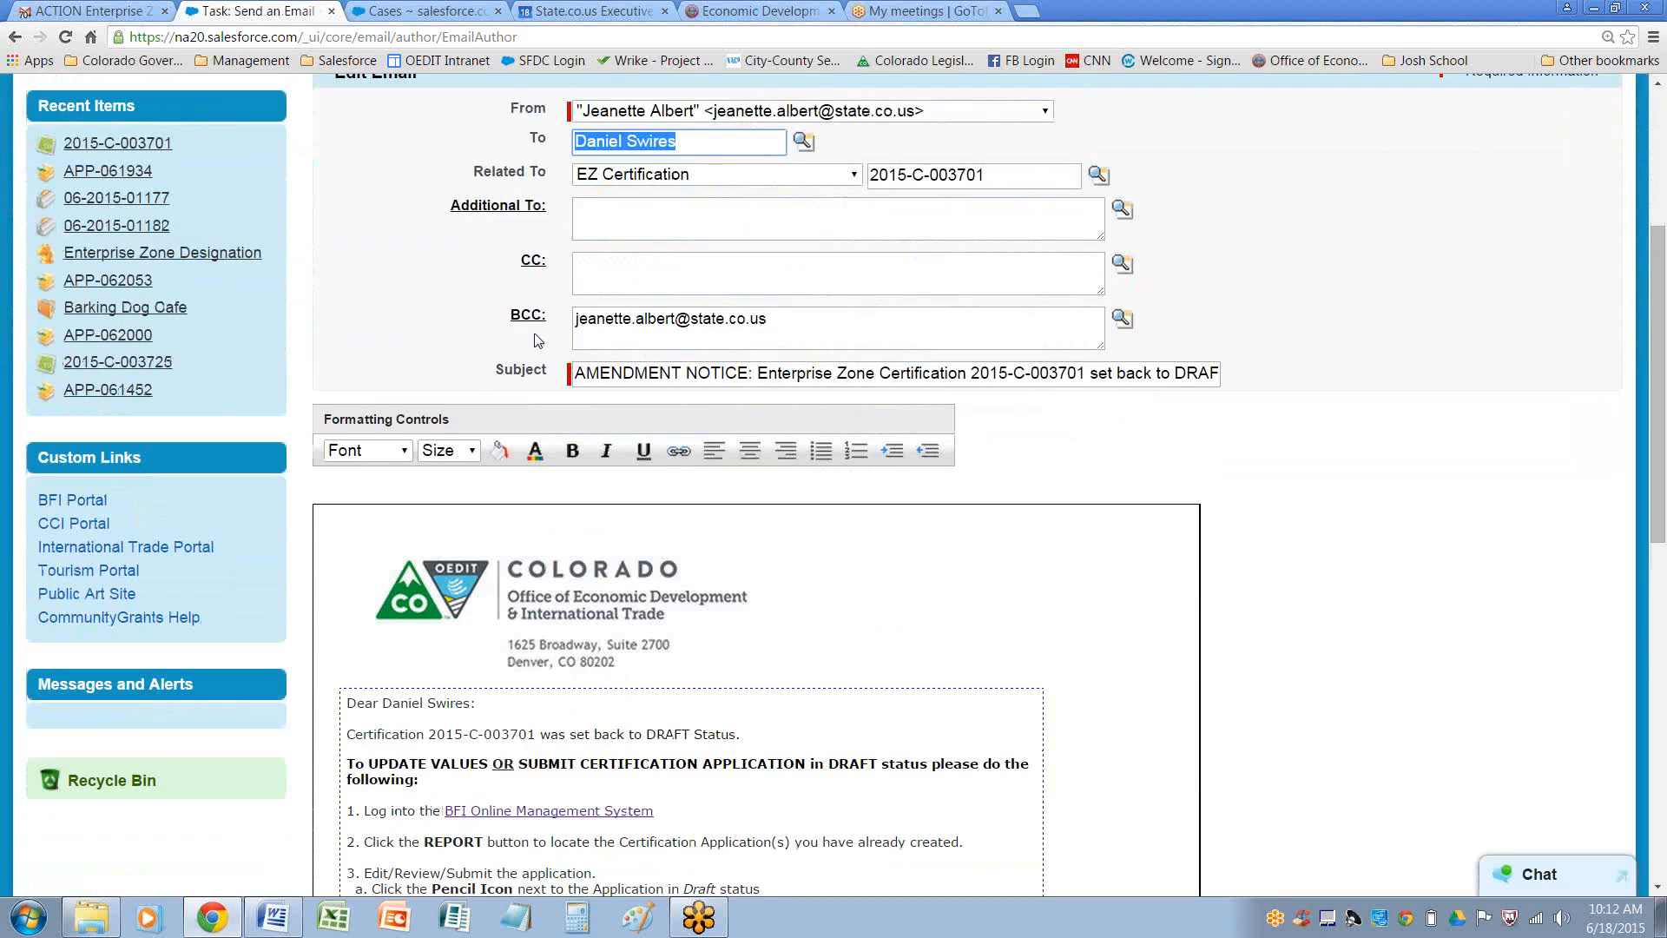
{"action": "scroll", "coordinate": [534, 331], "scroll_direction": "up", "scroll_amount": 5}
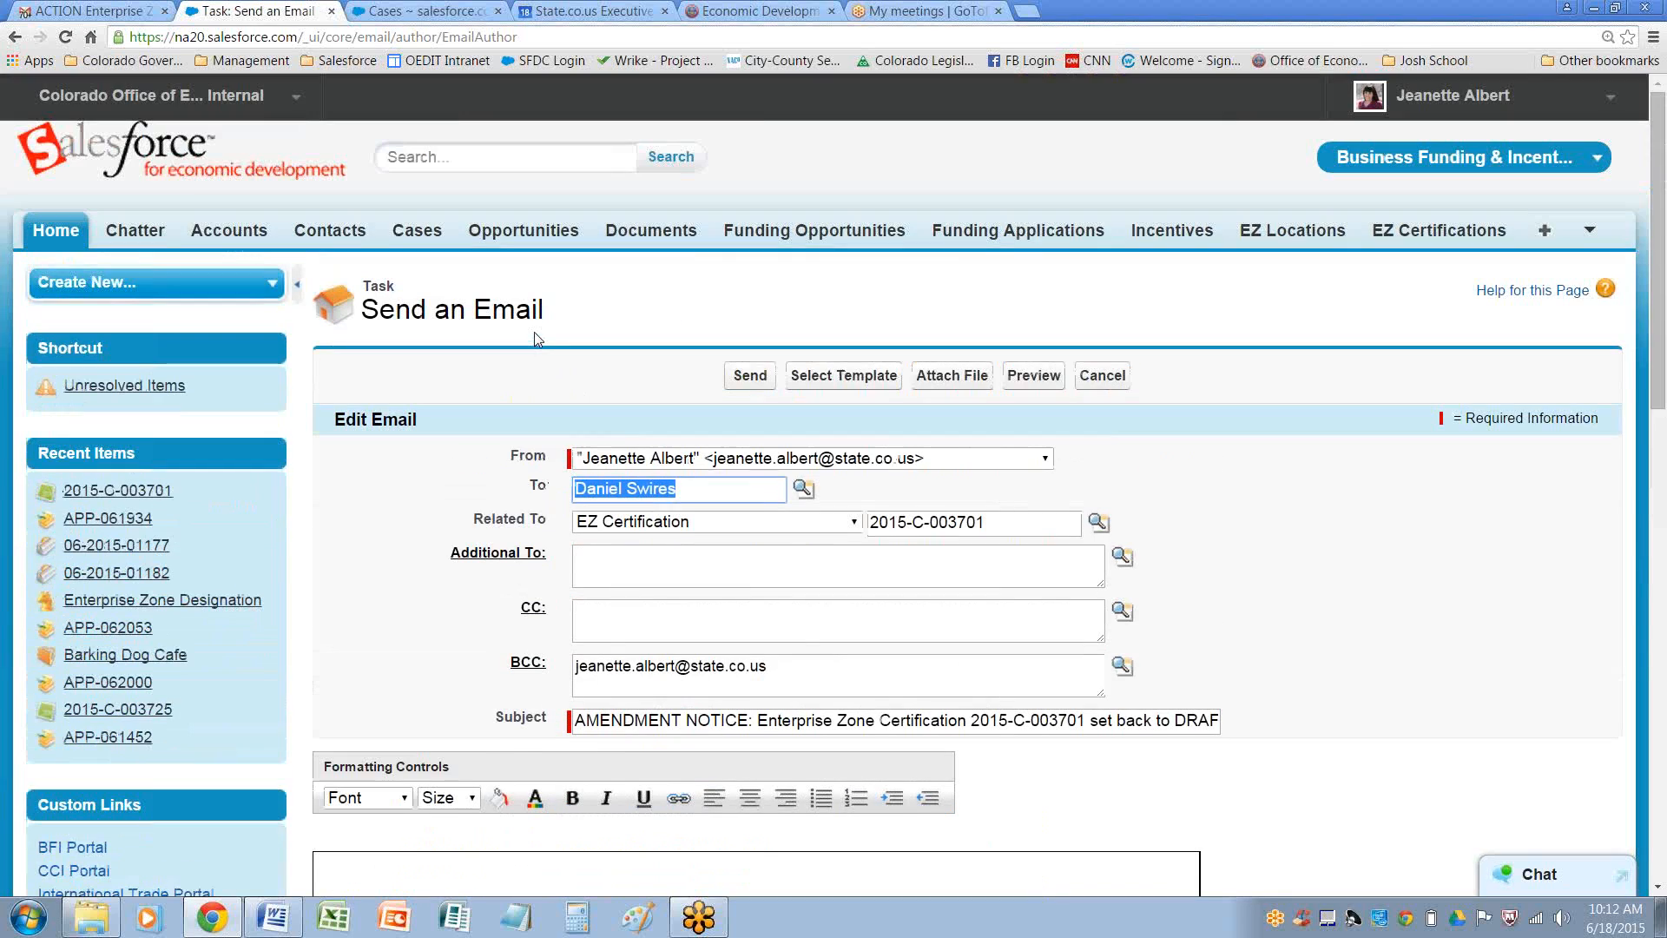
{"action": "left_click", "coordinate": [752, 376]}
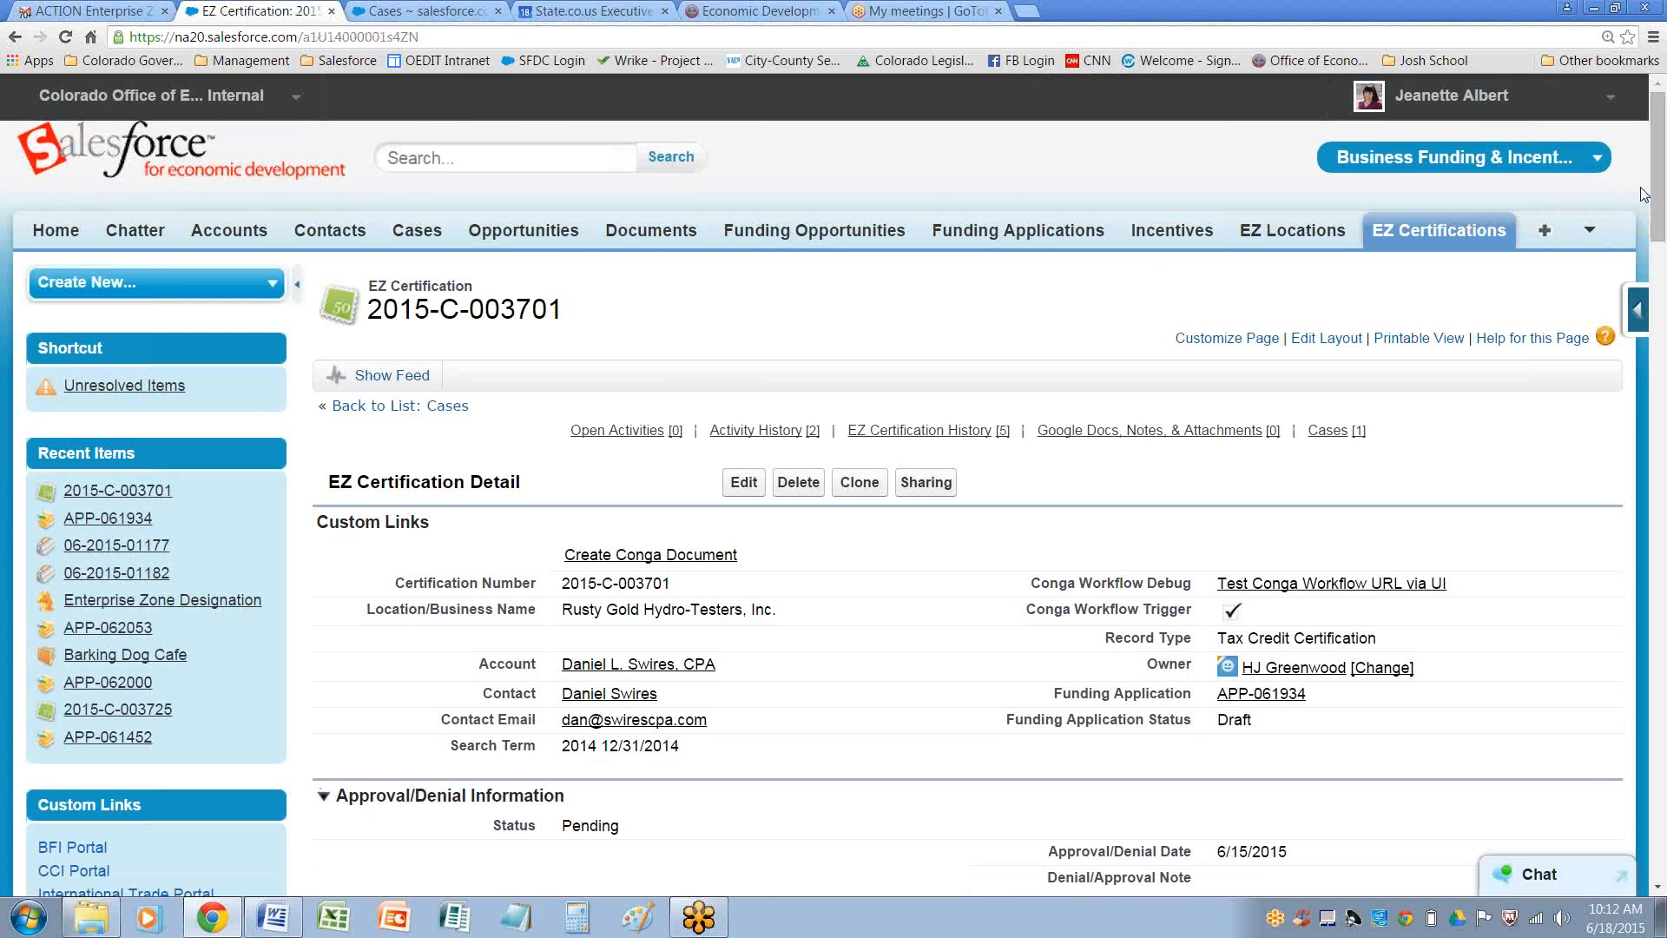
{"action": "left_click_drag", "start_coordinate": [1659, 188], "coordinate": [1664, 748]}
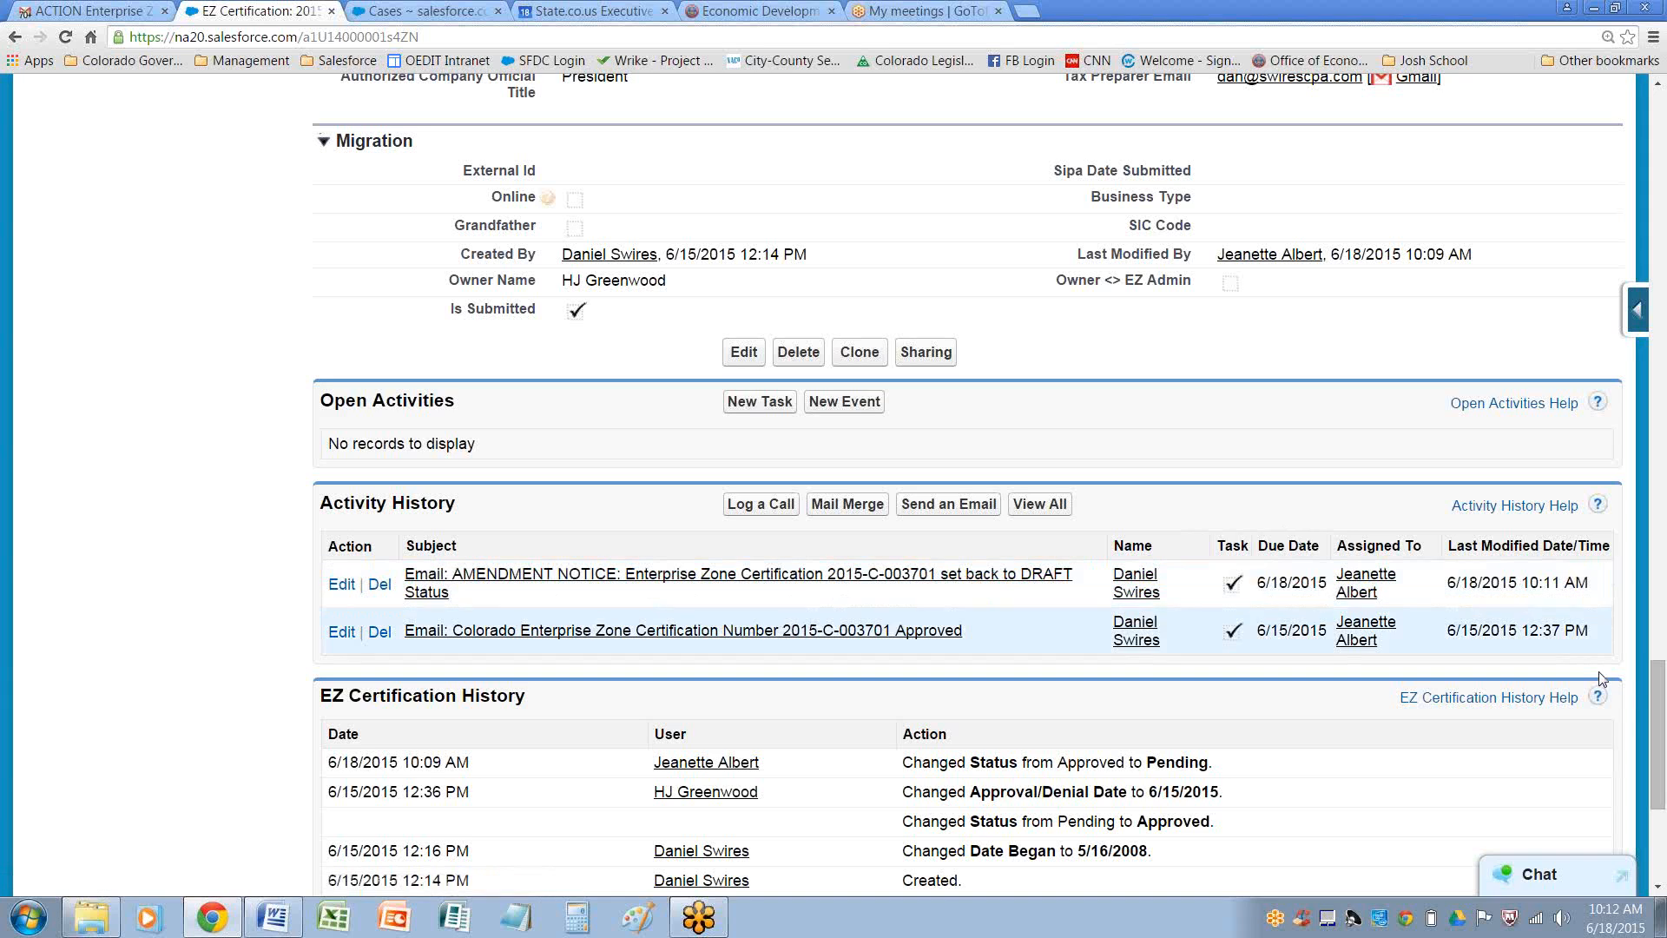
{"action": "left_click_drag", "start_coordinate": [1662, 686], "coordinate": [1662, 750]}
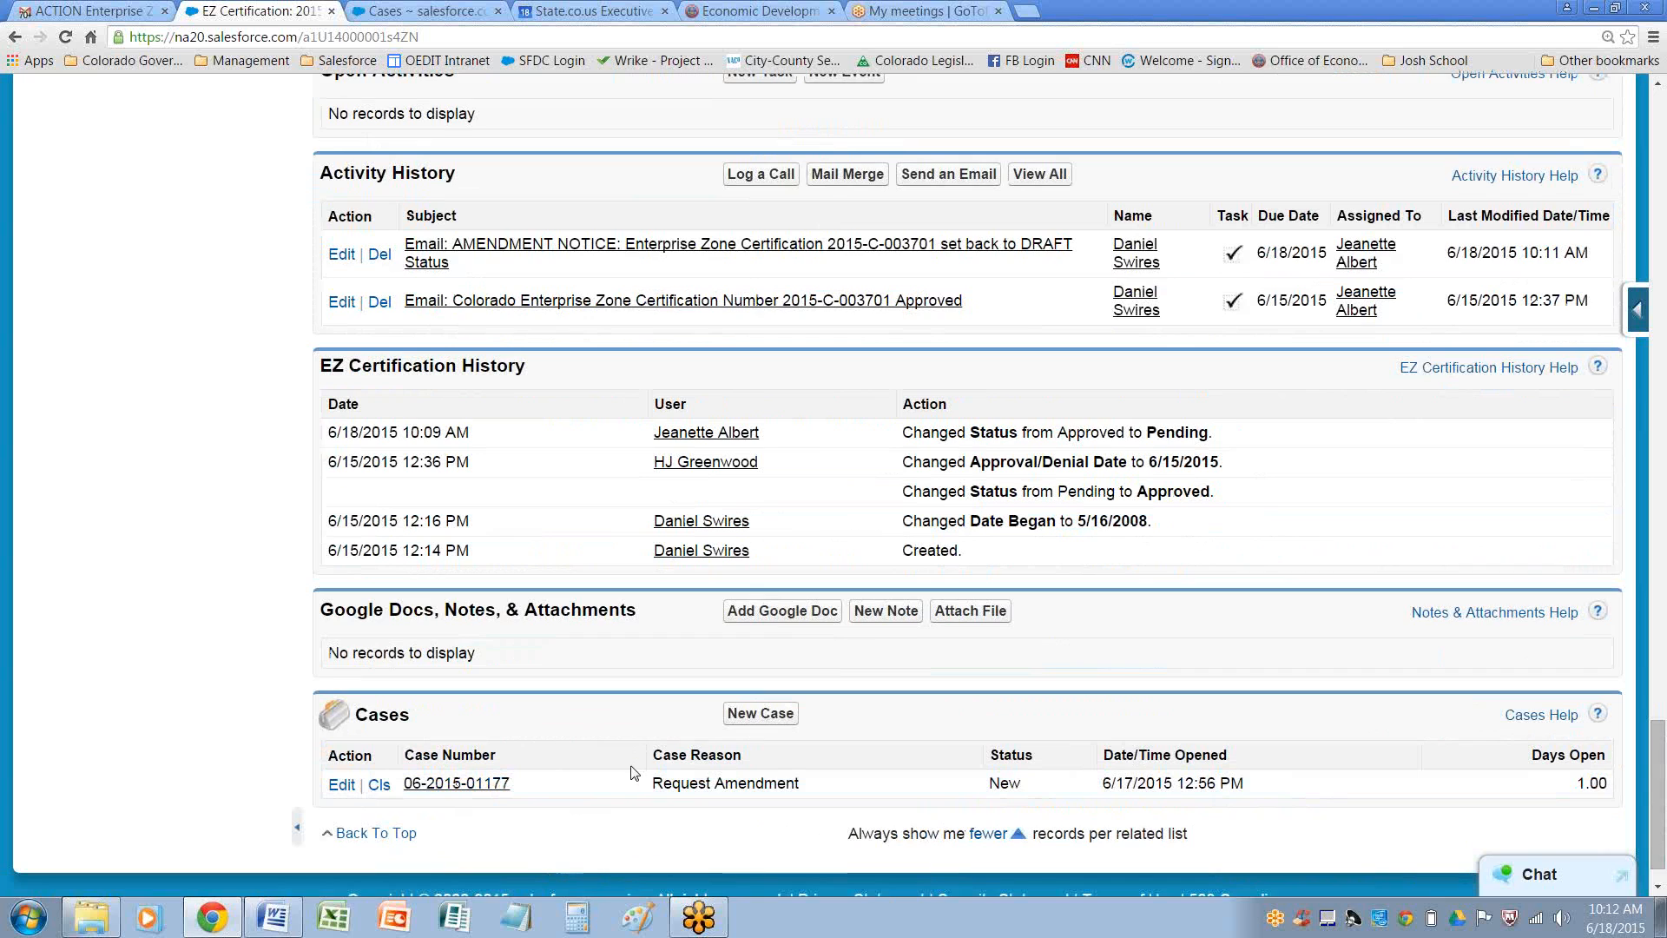
{"action": "scroll", "coordinate": [503, 795], "scroll_direction": "down", "scroll_amount": 1}
{"action": "left_click", "coordinate": [456, 740]}
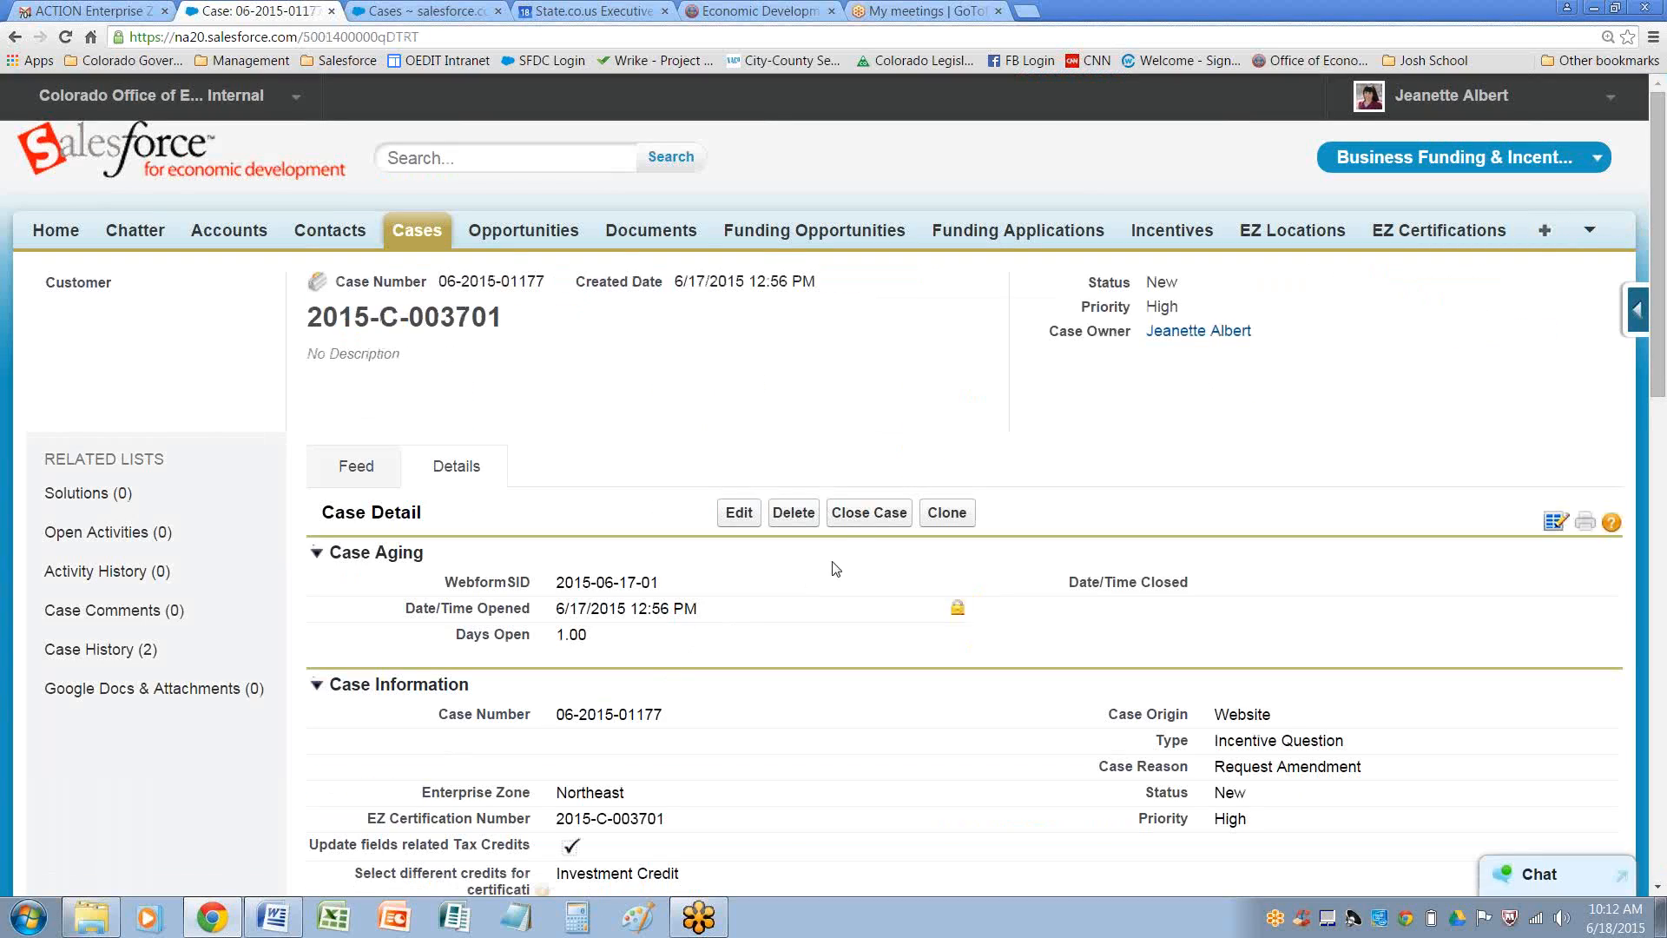
{"action": "left_click", "coordinate": [891, 515]}
{"action": "left_click", "coordinate": [619, 461]}
{"action": "left_click", "coordinate": [612, 501]}
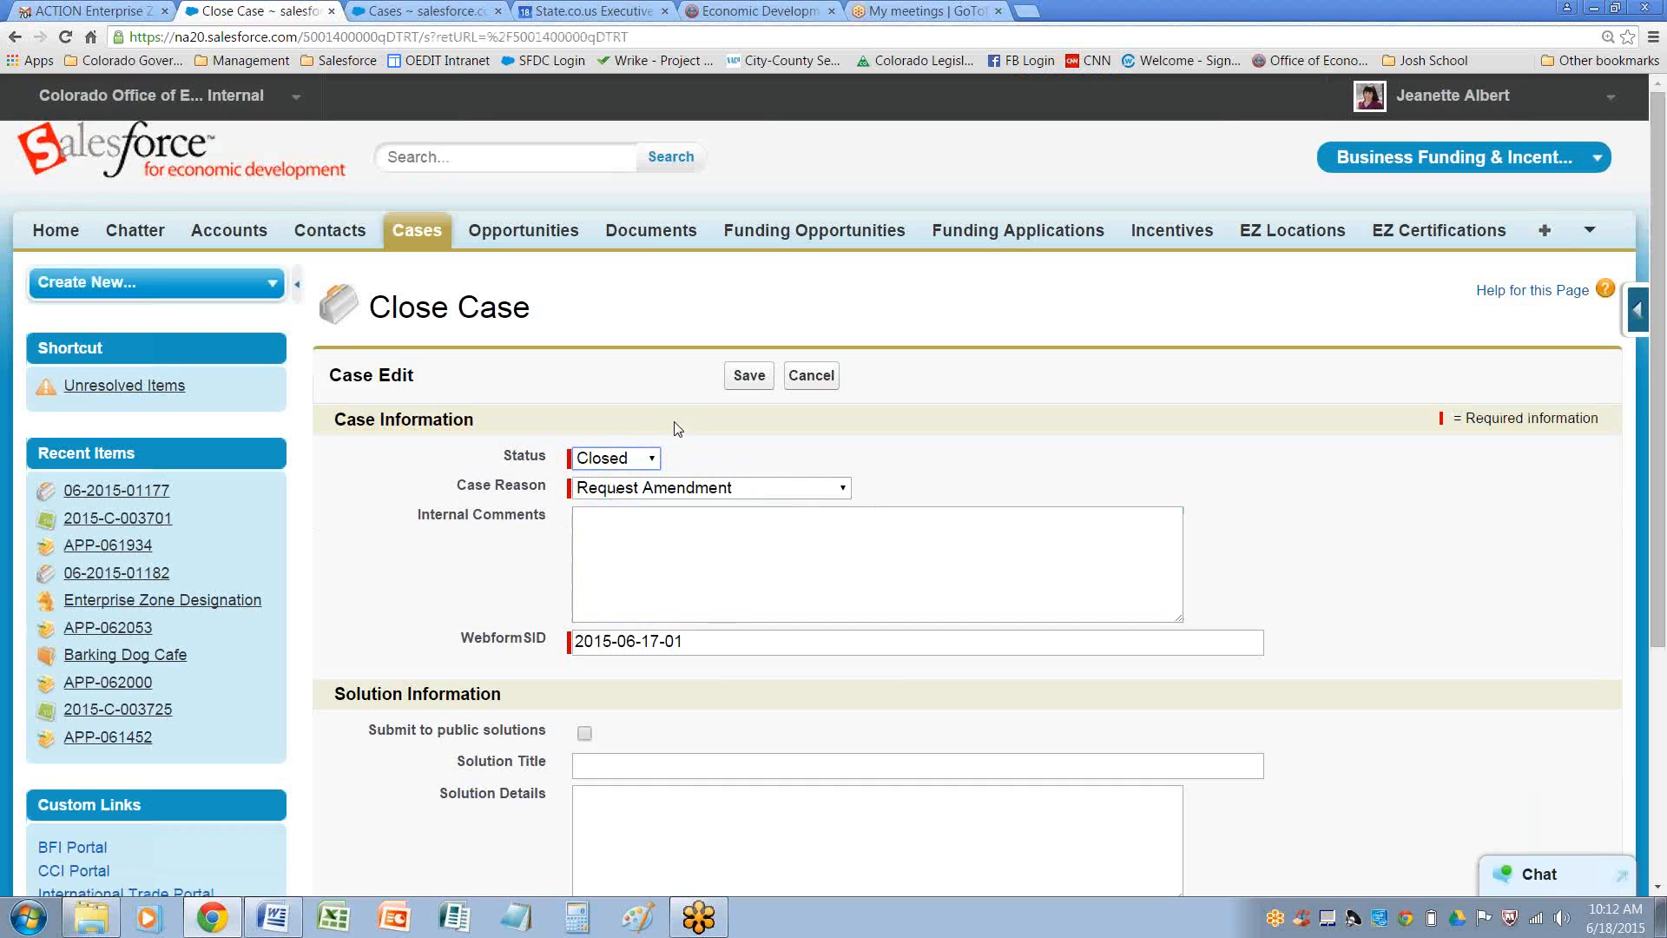
{"action": "left_click", "coordinate": [749, 377]}
{"action": "left_click", "coordinate": [756, 376]}
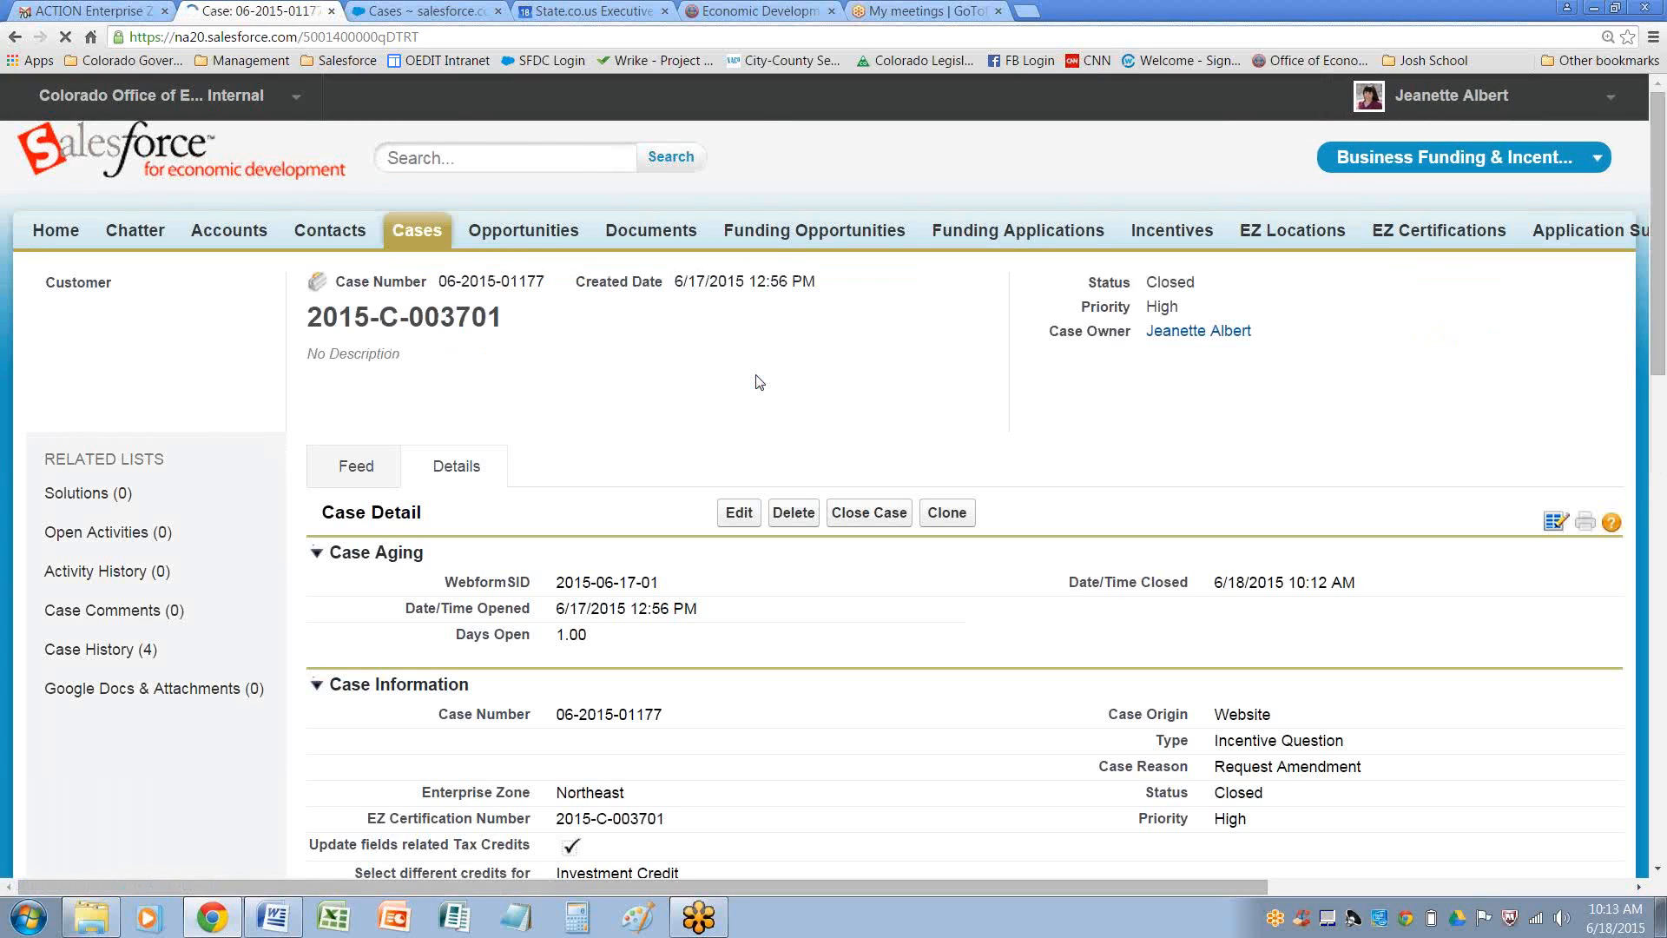
Display the EZ Certs Request Amendment - OPEN case list
{"action": "left_click", "coordinate": [415, 232]}
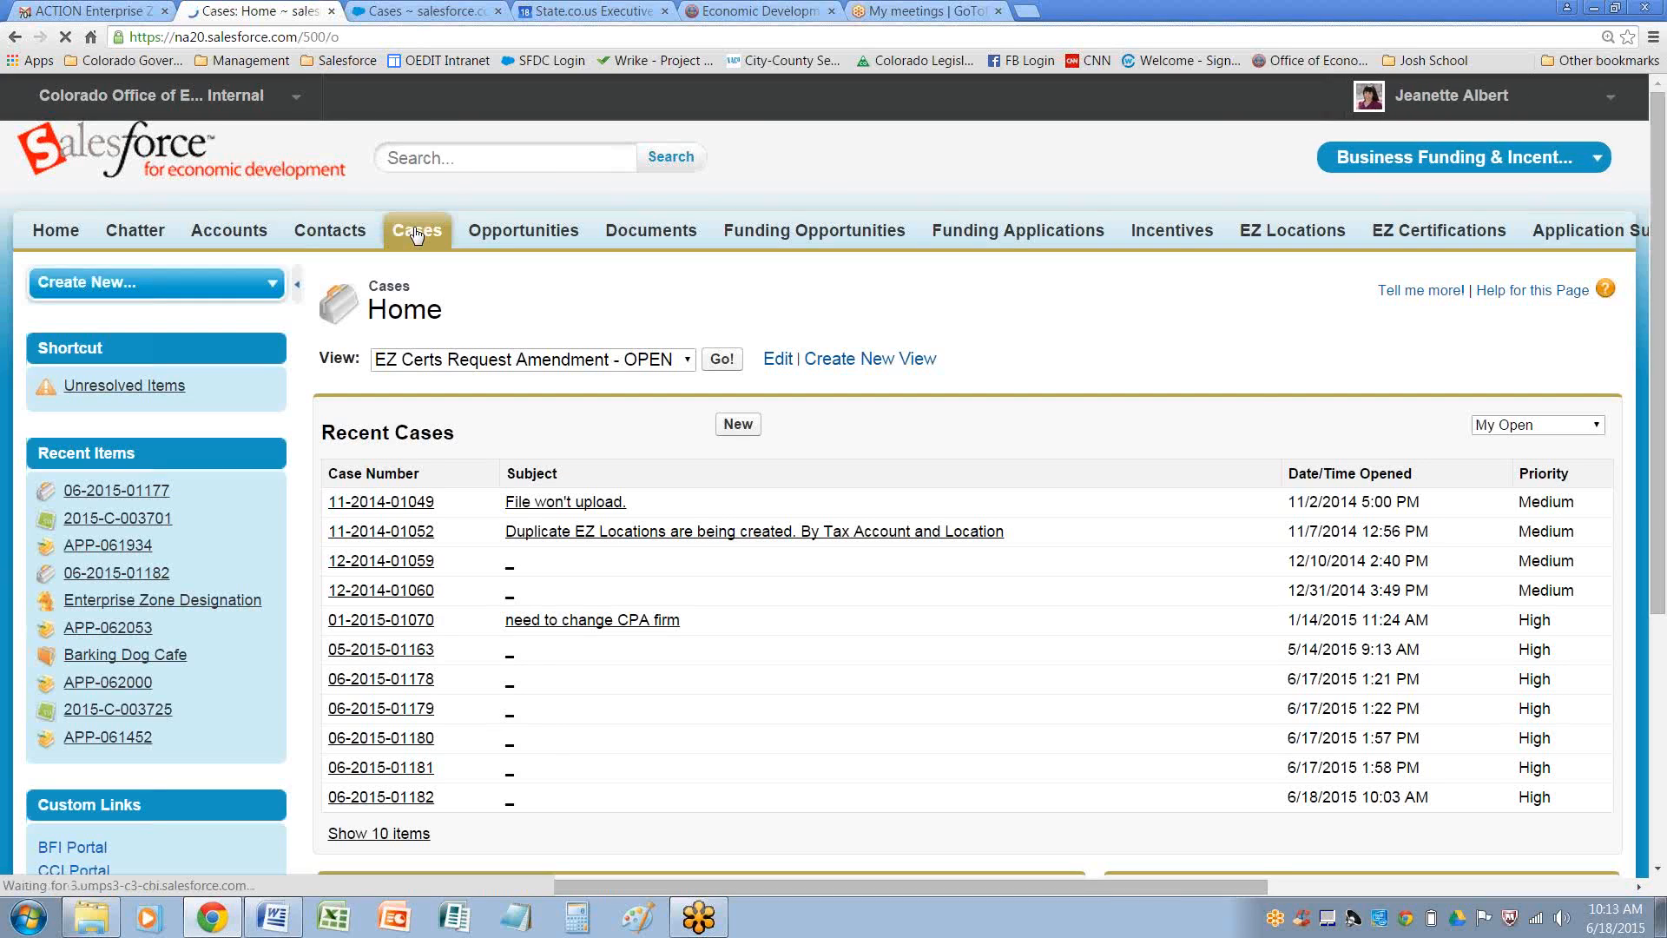
{"action": "left_click", "coordinate": [720, 363]}
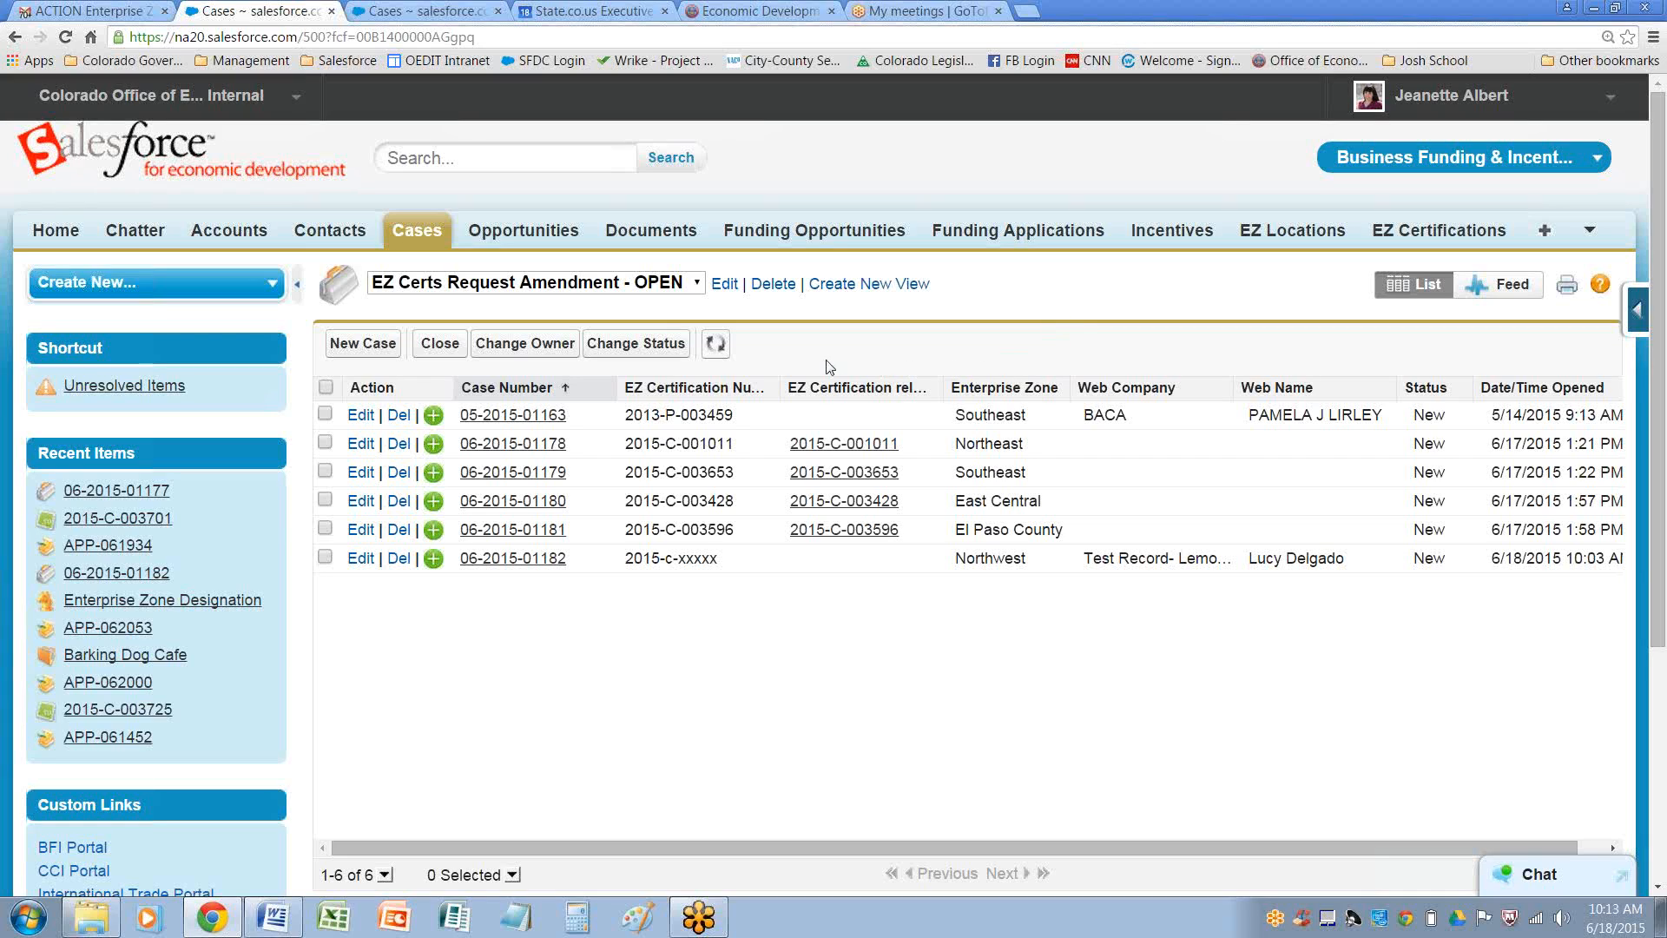
Search for the Northwest EZ administrator by name and open their contact record
{"action": "left_click", "coordinate": [428, 159]}
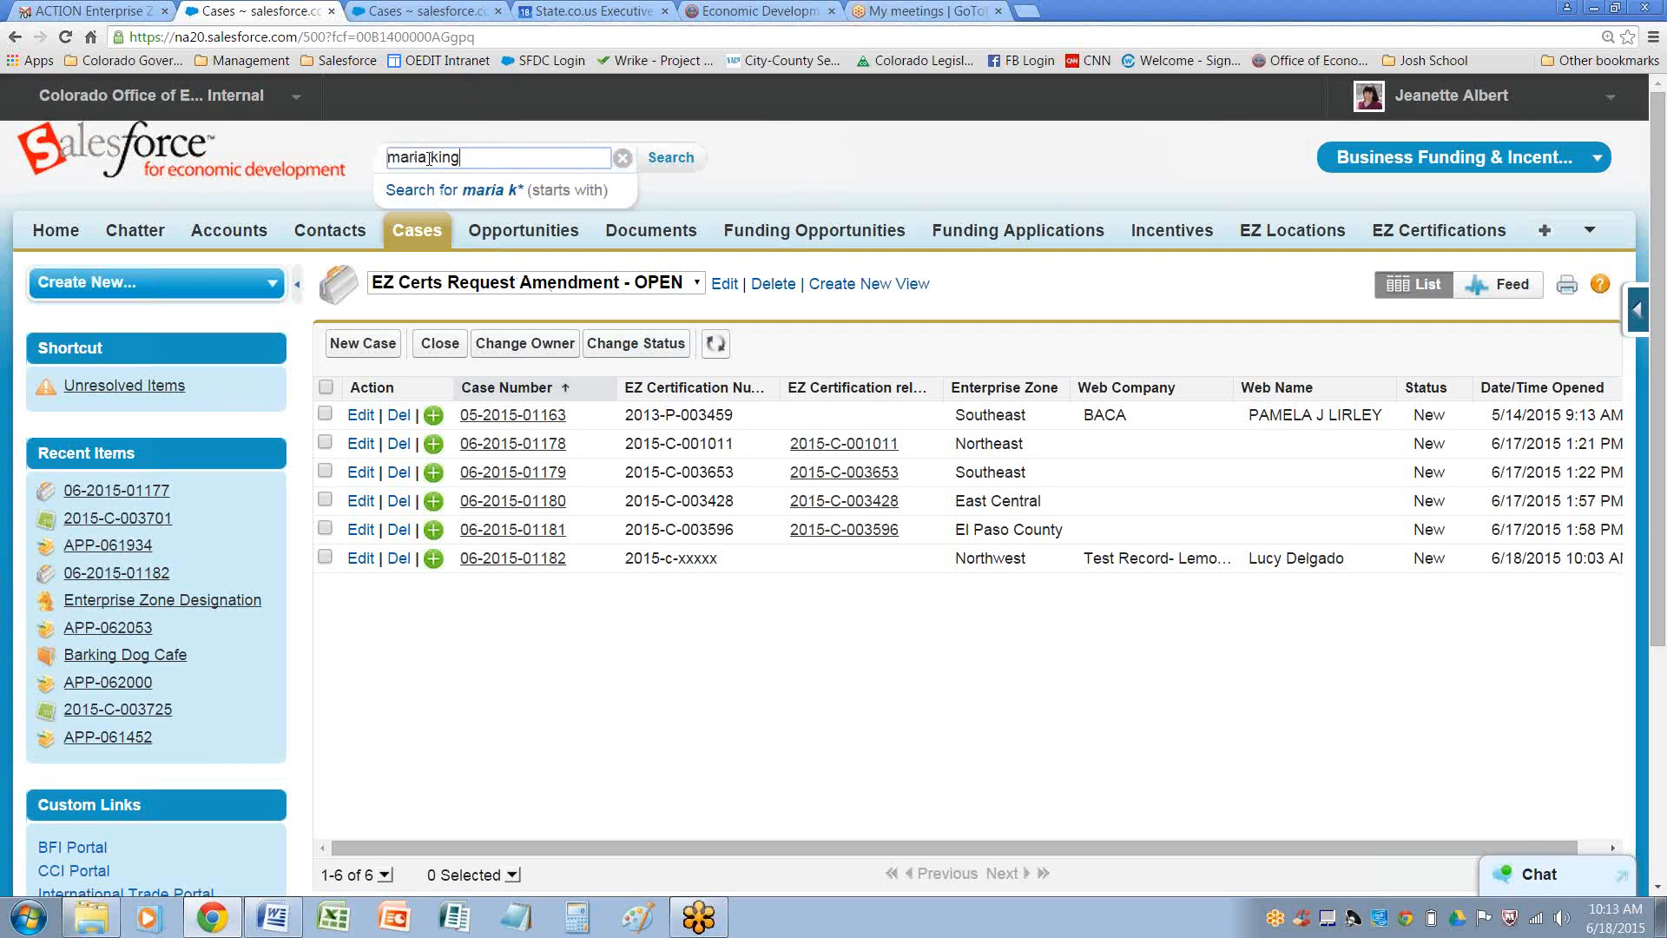
{"action": "key", "text": "Return"}
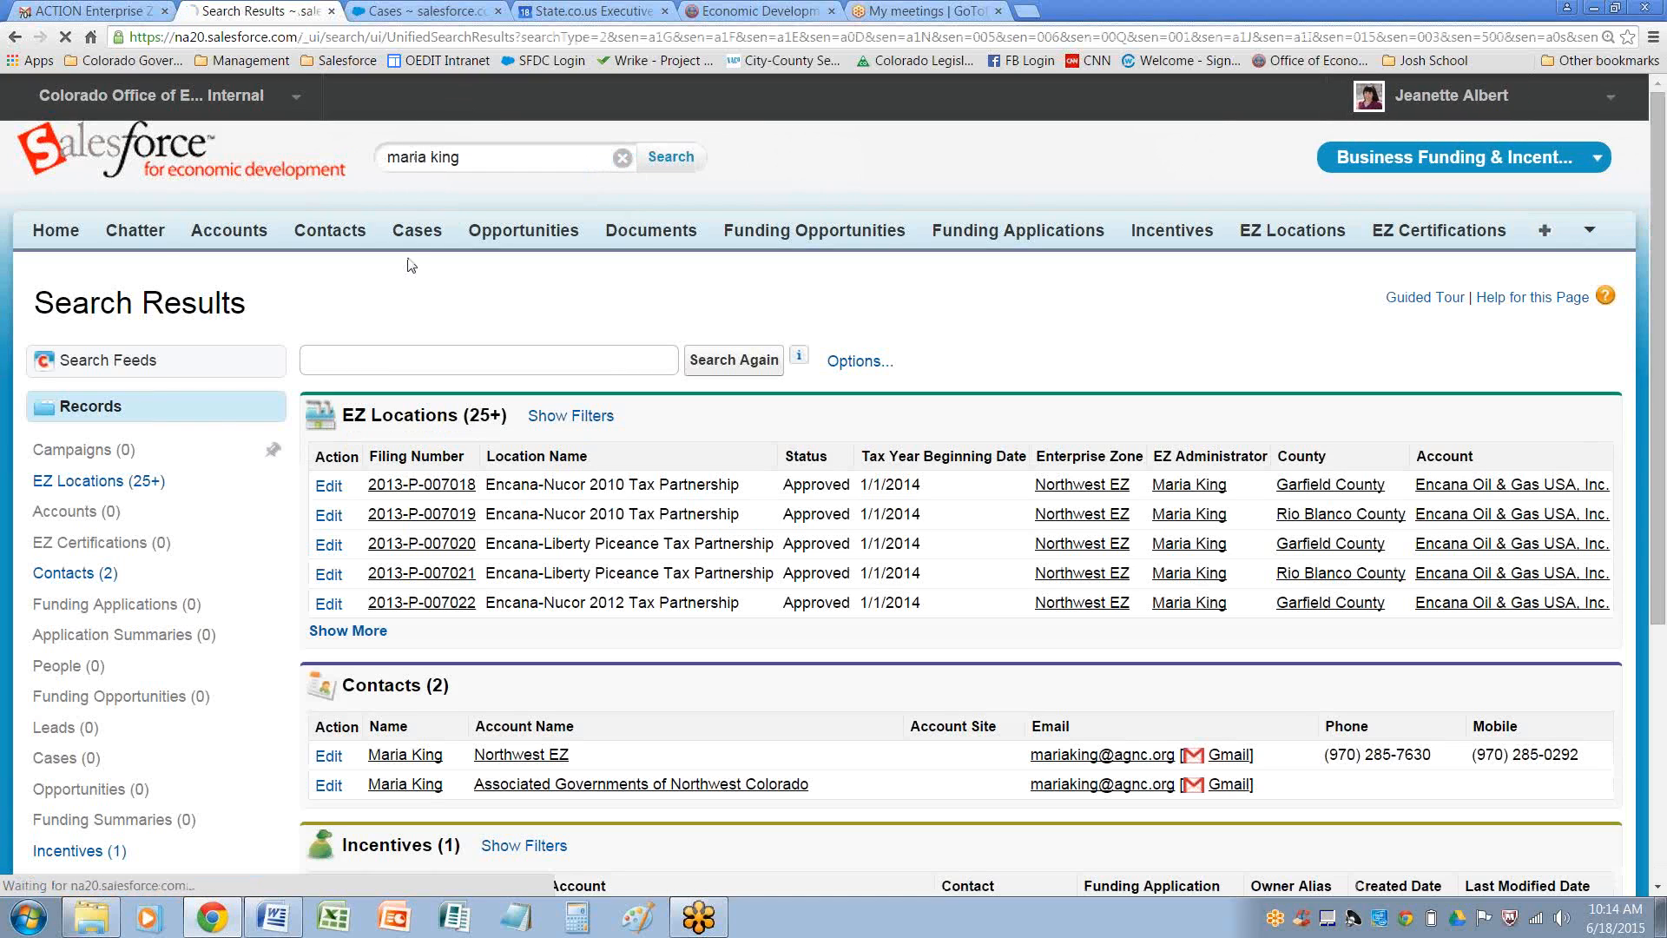
{"action": "left_click", "coordinate": [414, 761]}
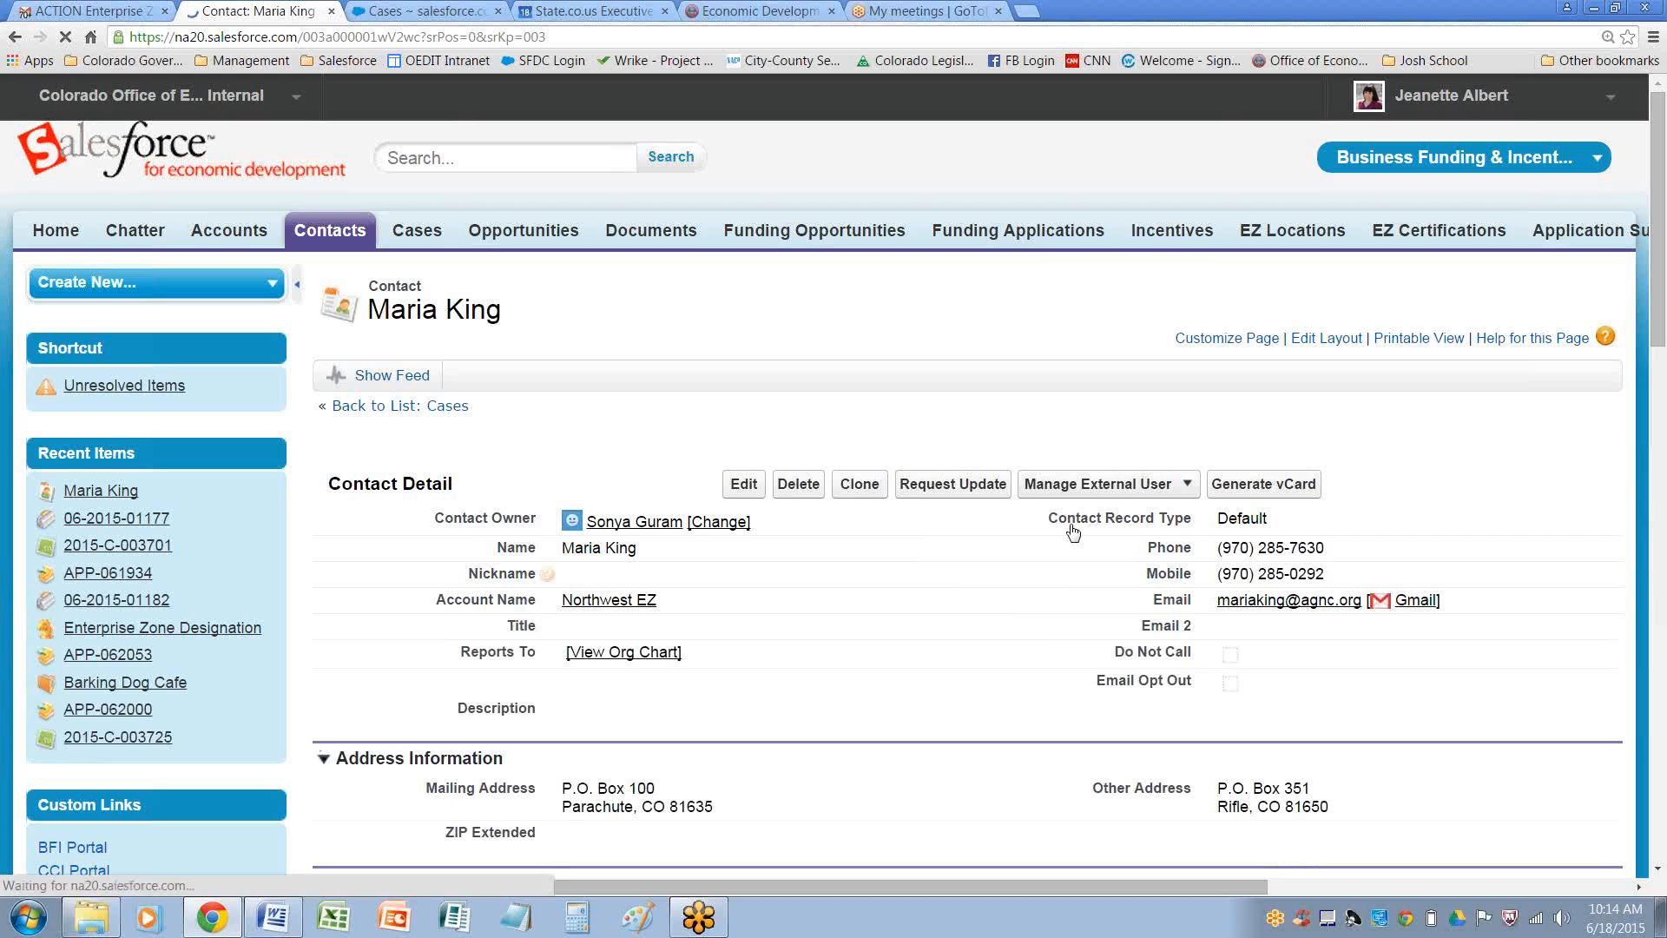
Log in to the partner portal as that contact and view the EZ Certs Request Amendment - OPEN case list
{"action": "left_click", "coordinate": [1101, 503]}
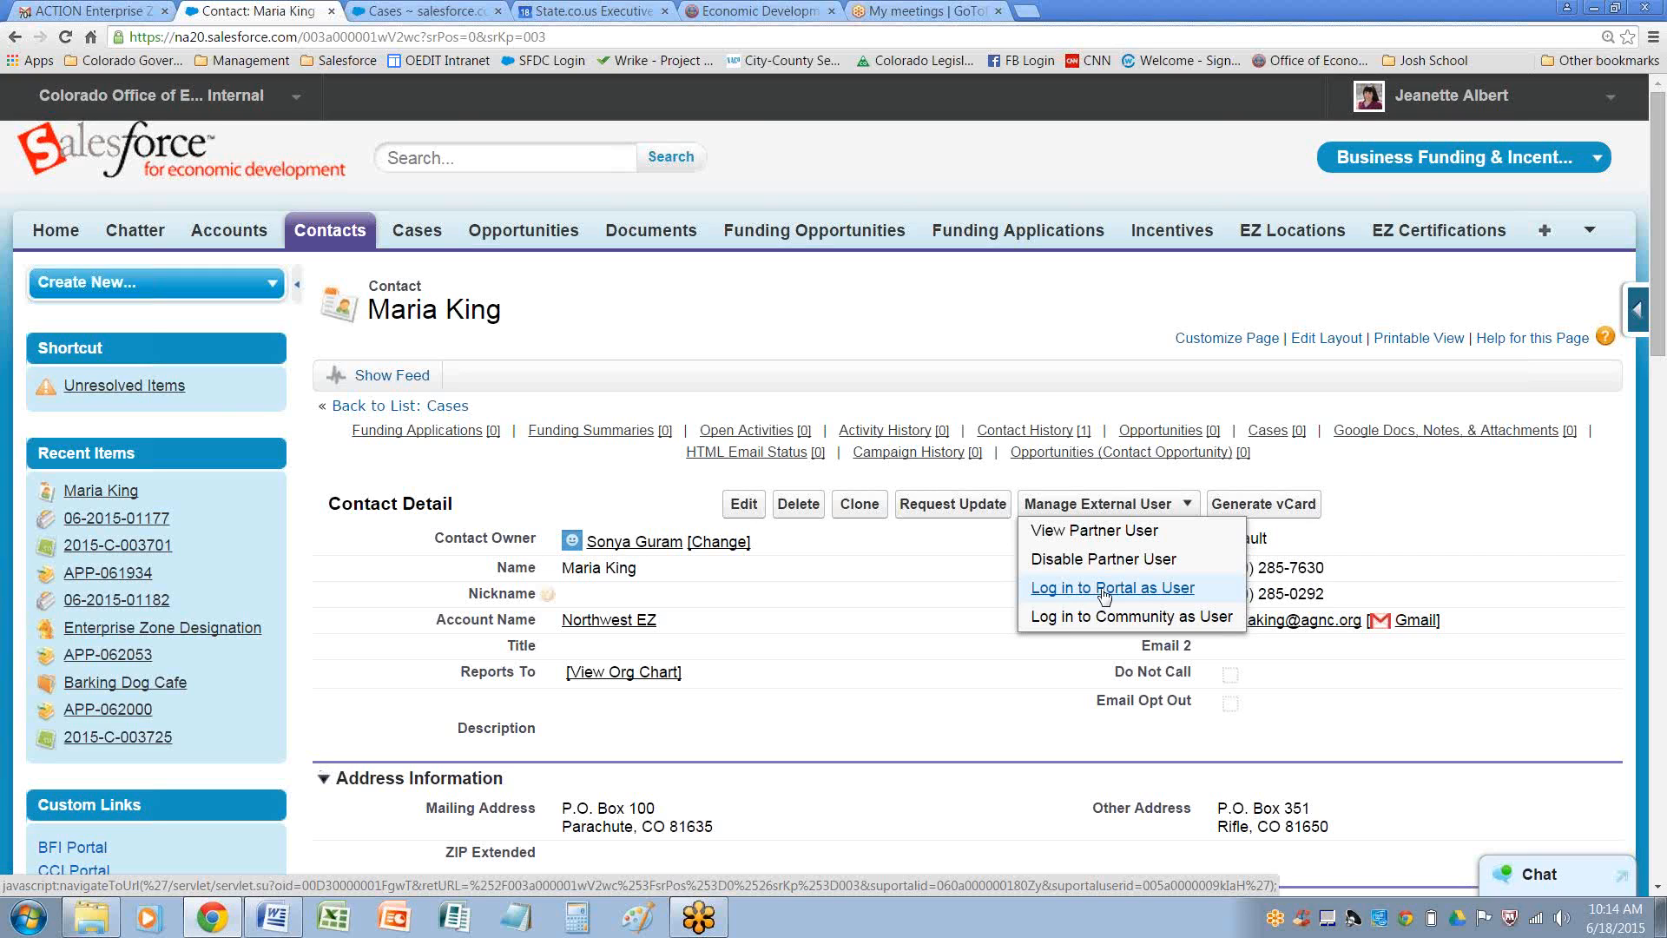
{"action": "left_click", "coordinate": [1104, 588]}
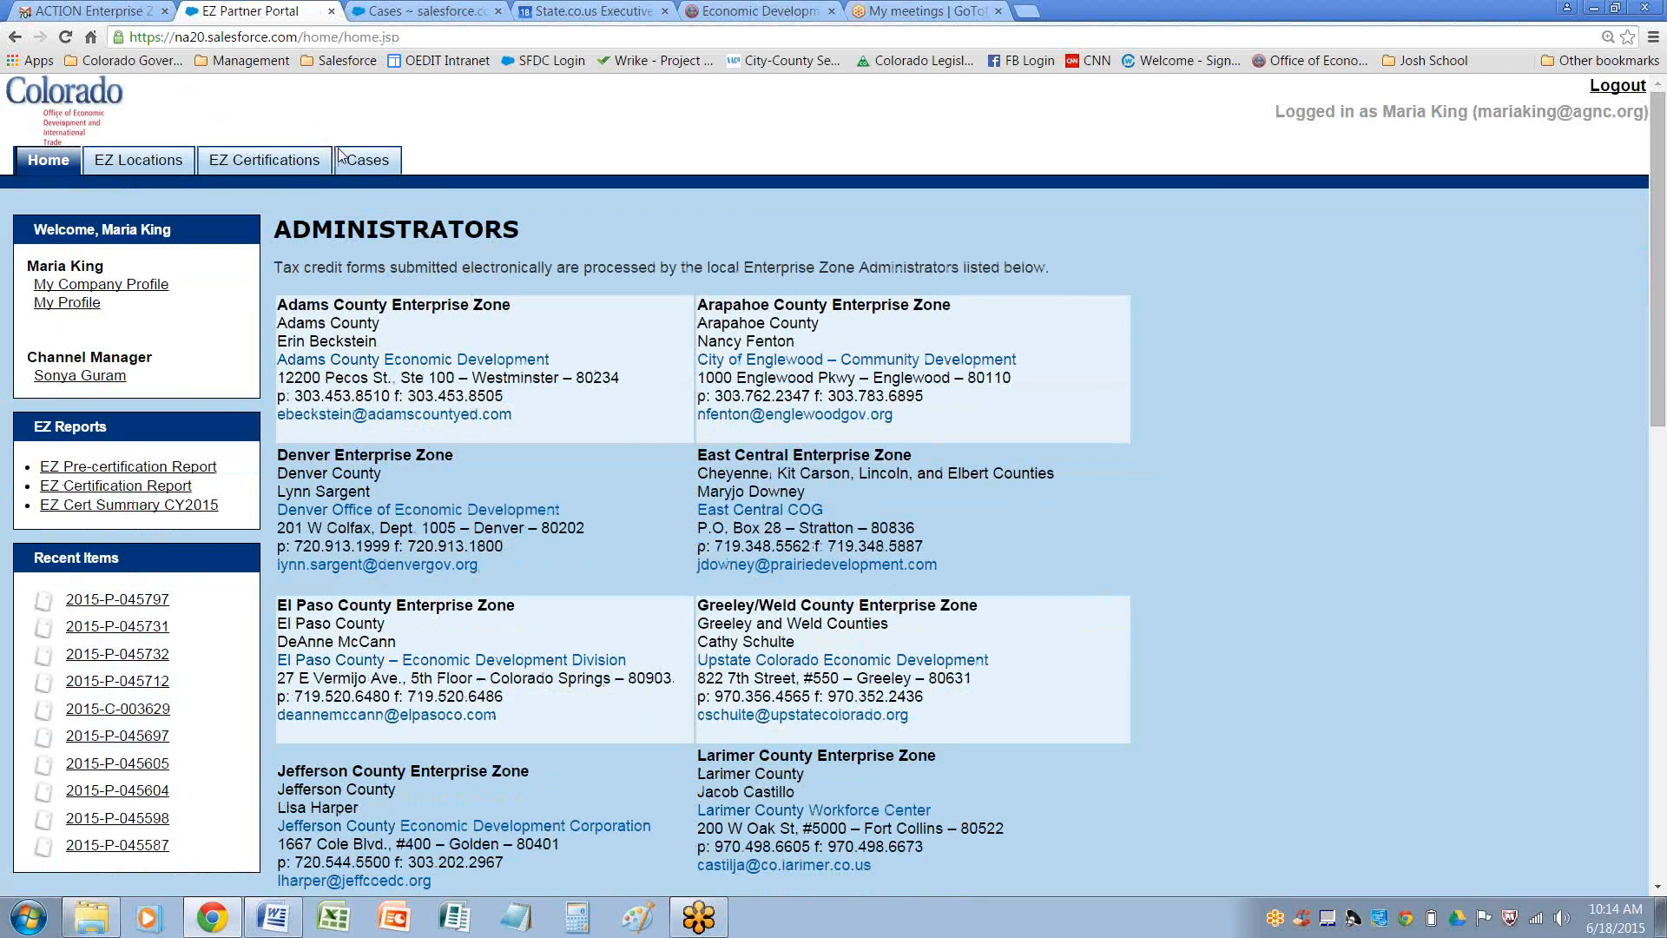
{"action": "left_click", "coordinate": [363, 163]}
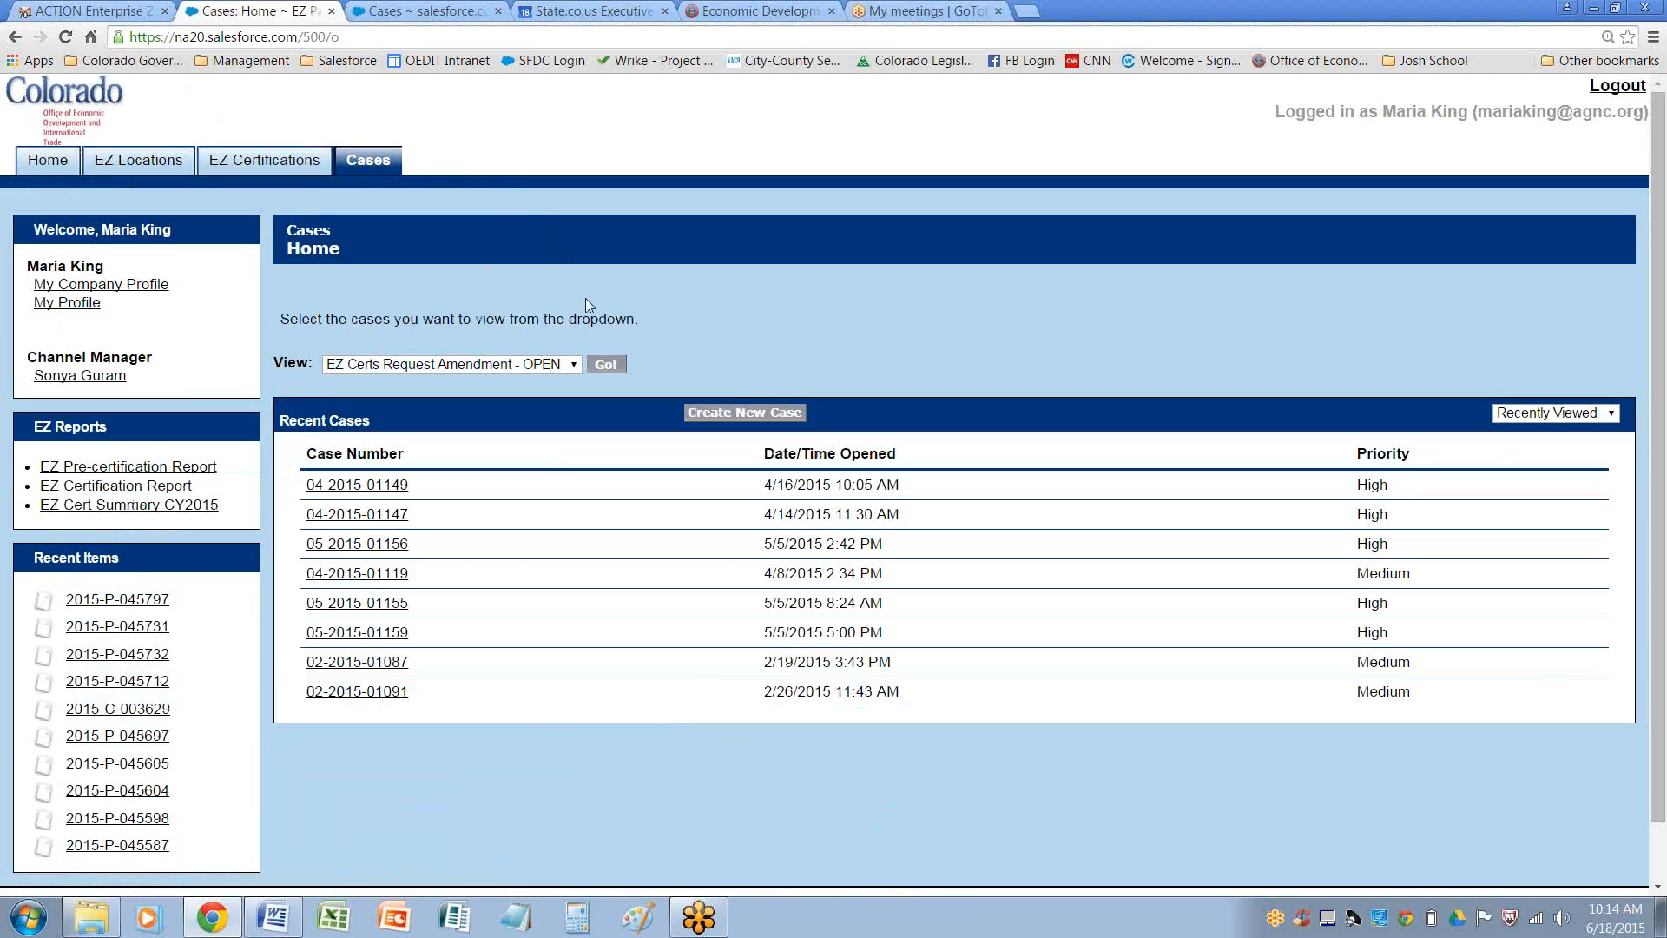
{"action": "left_click", "coordinate": [605, 364]}
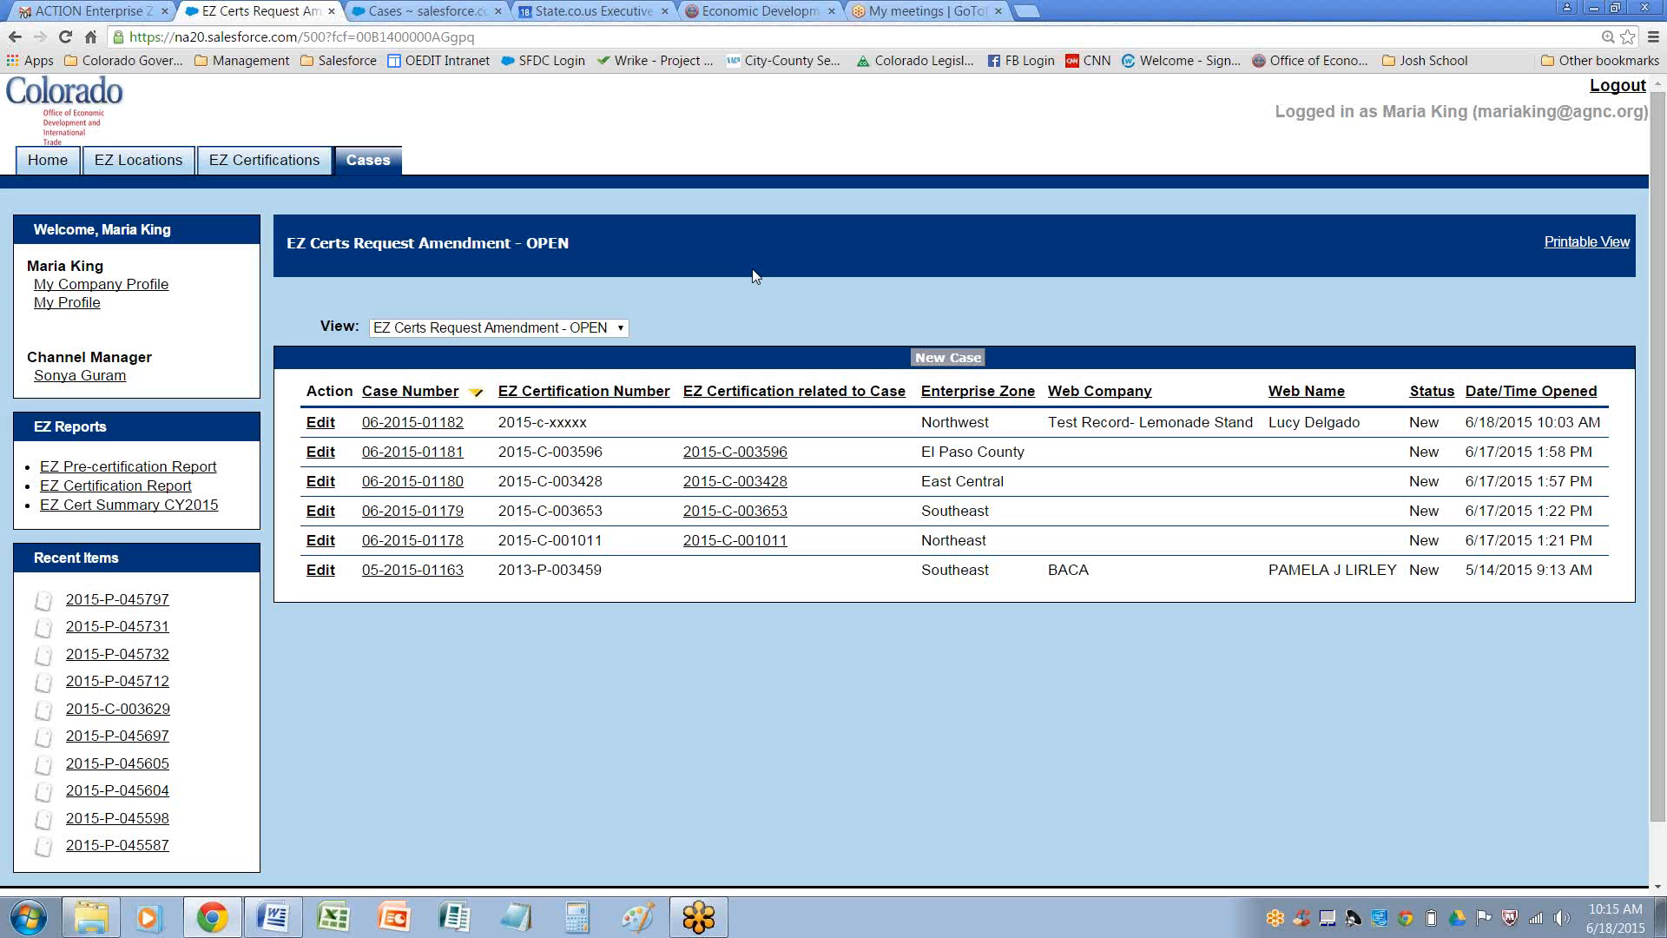
Look at the public EZ Certification Case web form, then return to the Salesforce Cases tab
{"action": "left_click", "coordinate": [692, 12]}
{"action": "left_click", "coordinate": [928, 412]}
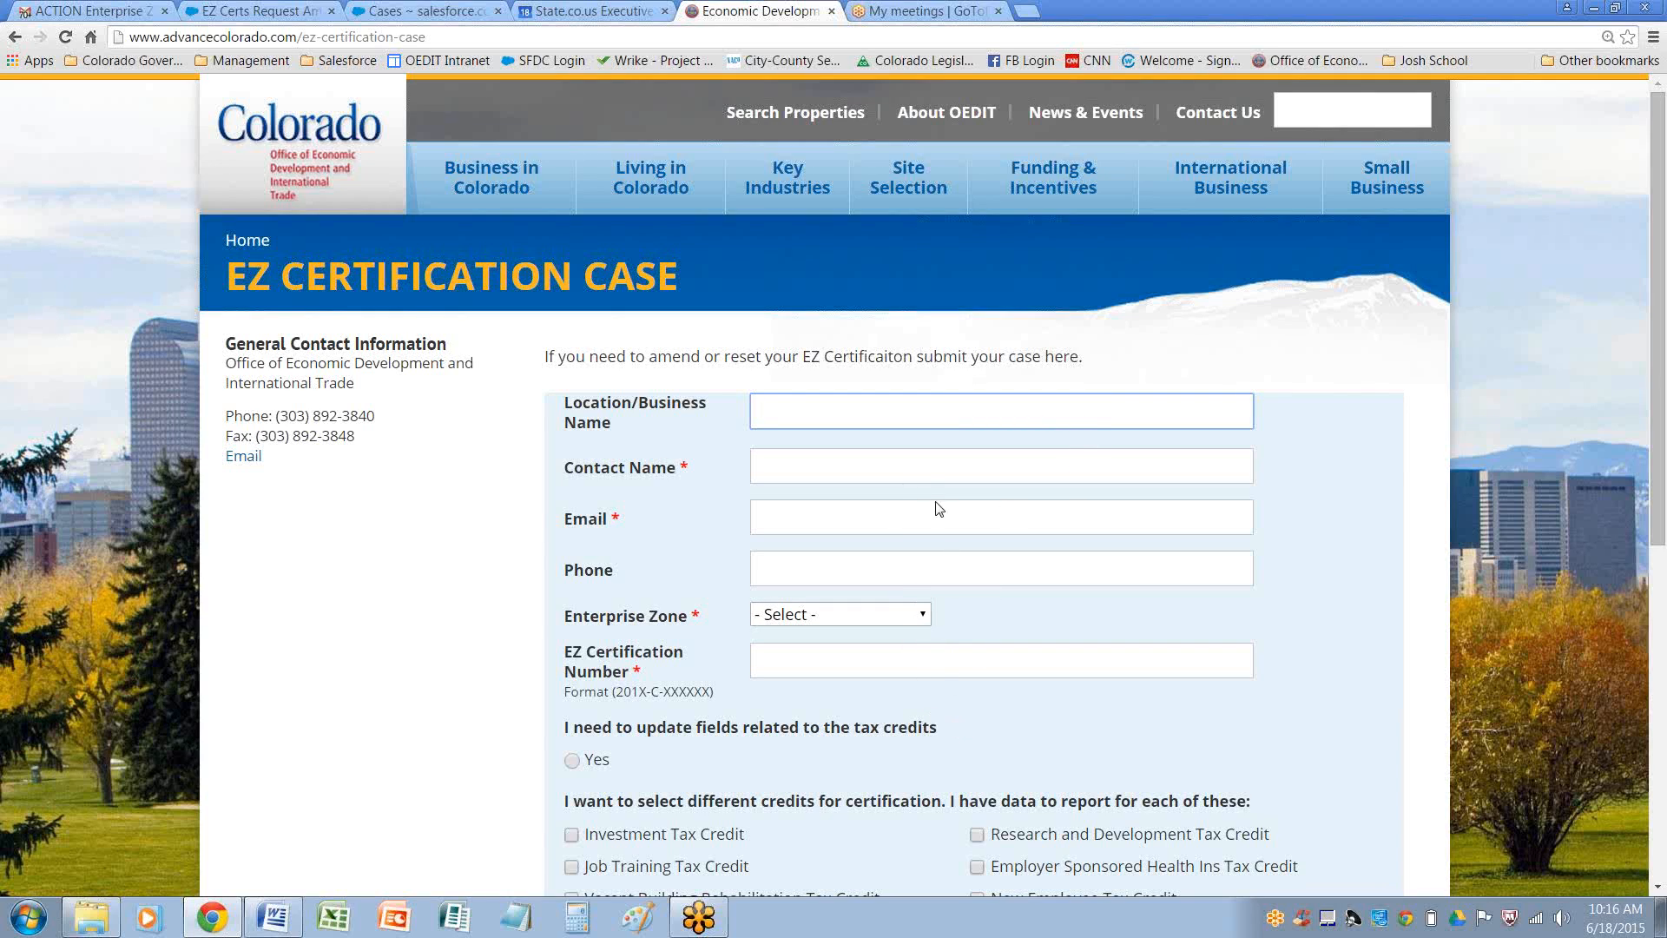
{"action": "left_click", "coordinate": [419, 12]}
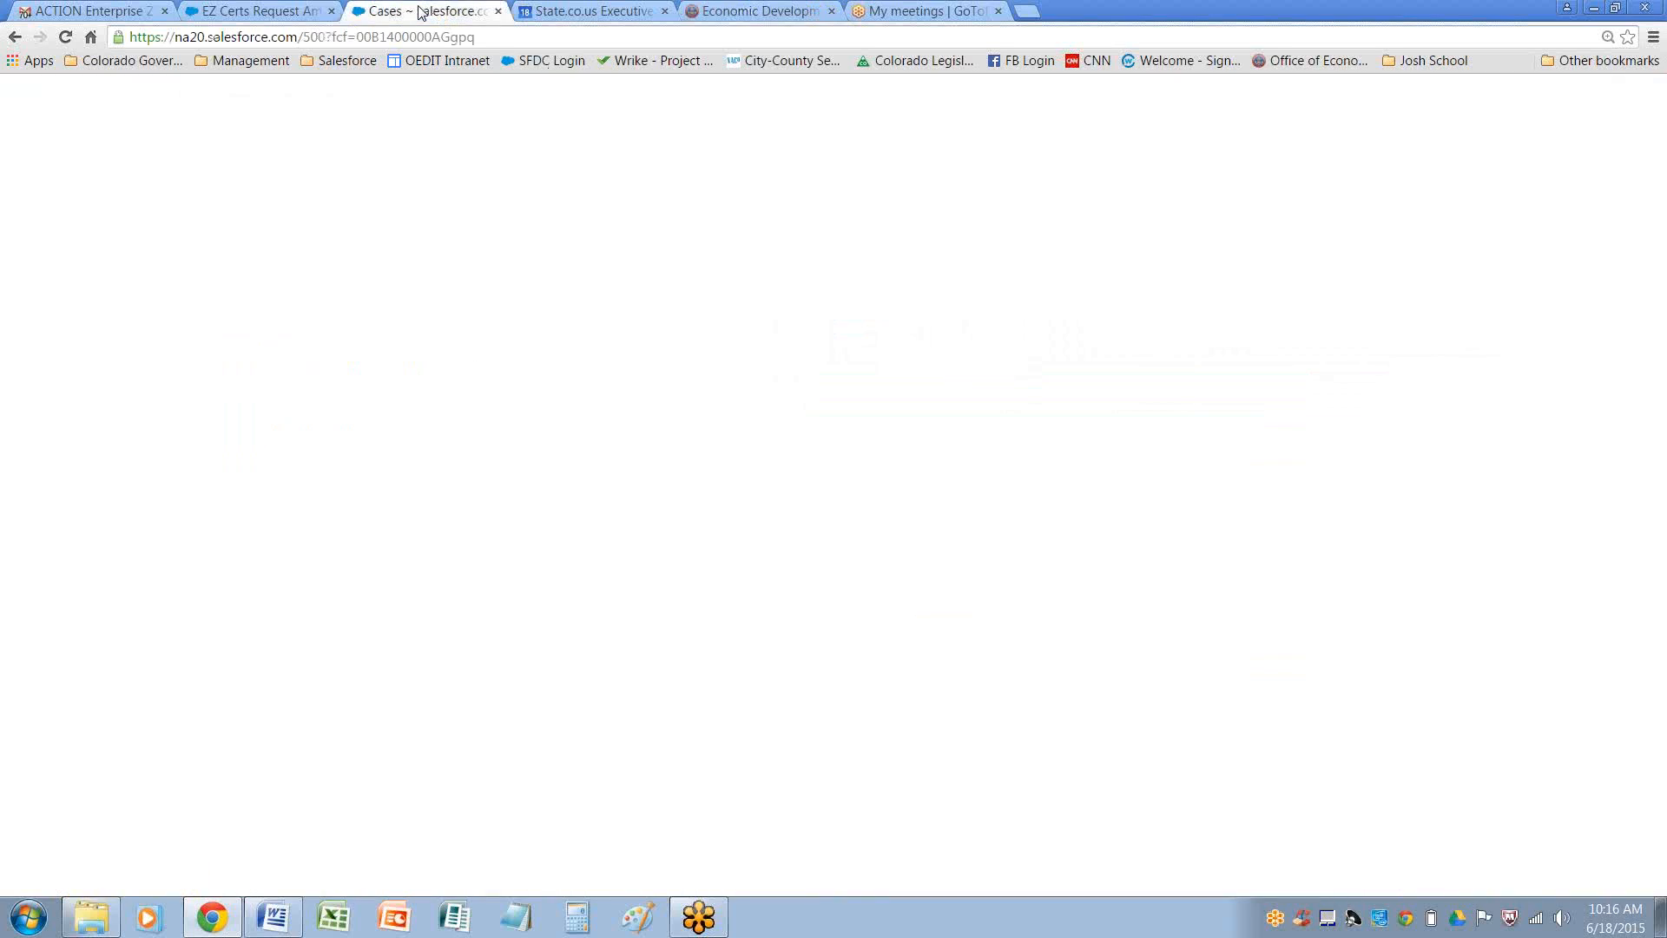
Browse the EZ Certs Amended - CLOSED case list in the partner portal, then switch back to the EZ Certs Request Amendment - OPEN view
{"action": "left_click", "coordinate": [269, 12]}
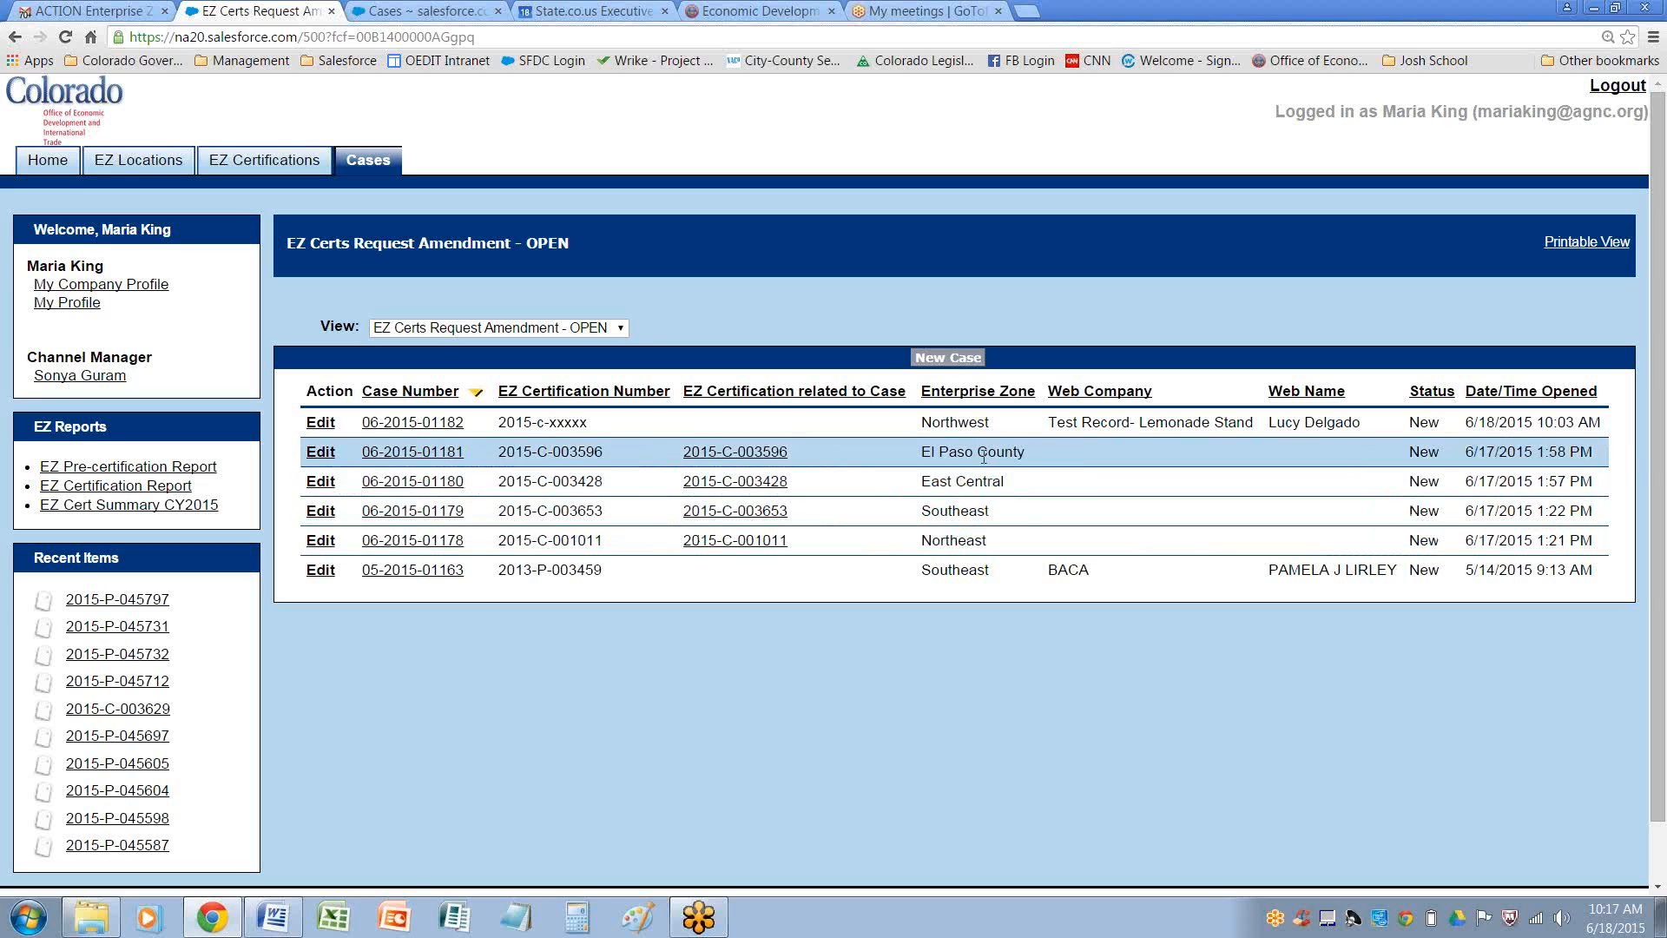
{"action": "left_click", "coordinate": [620, 328]}
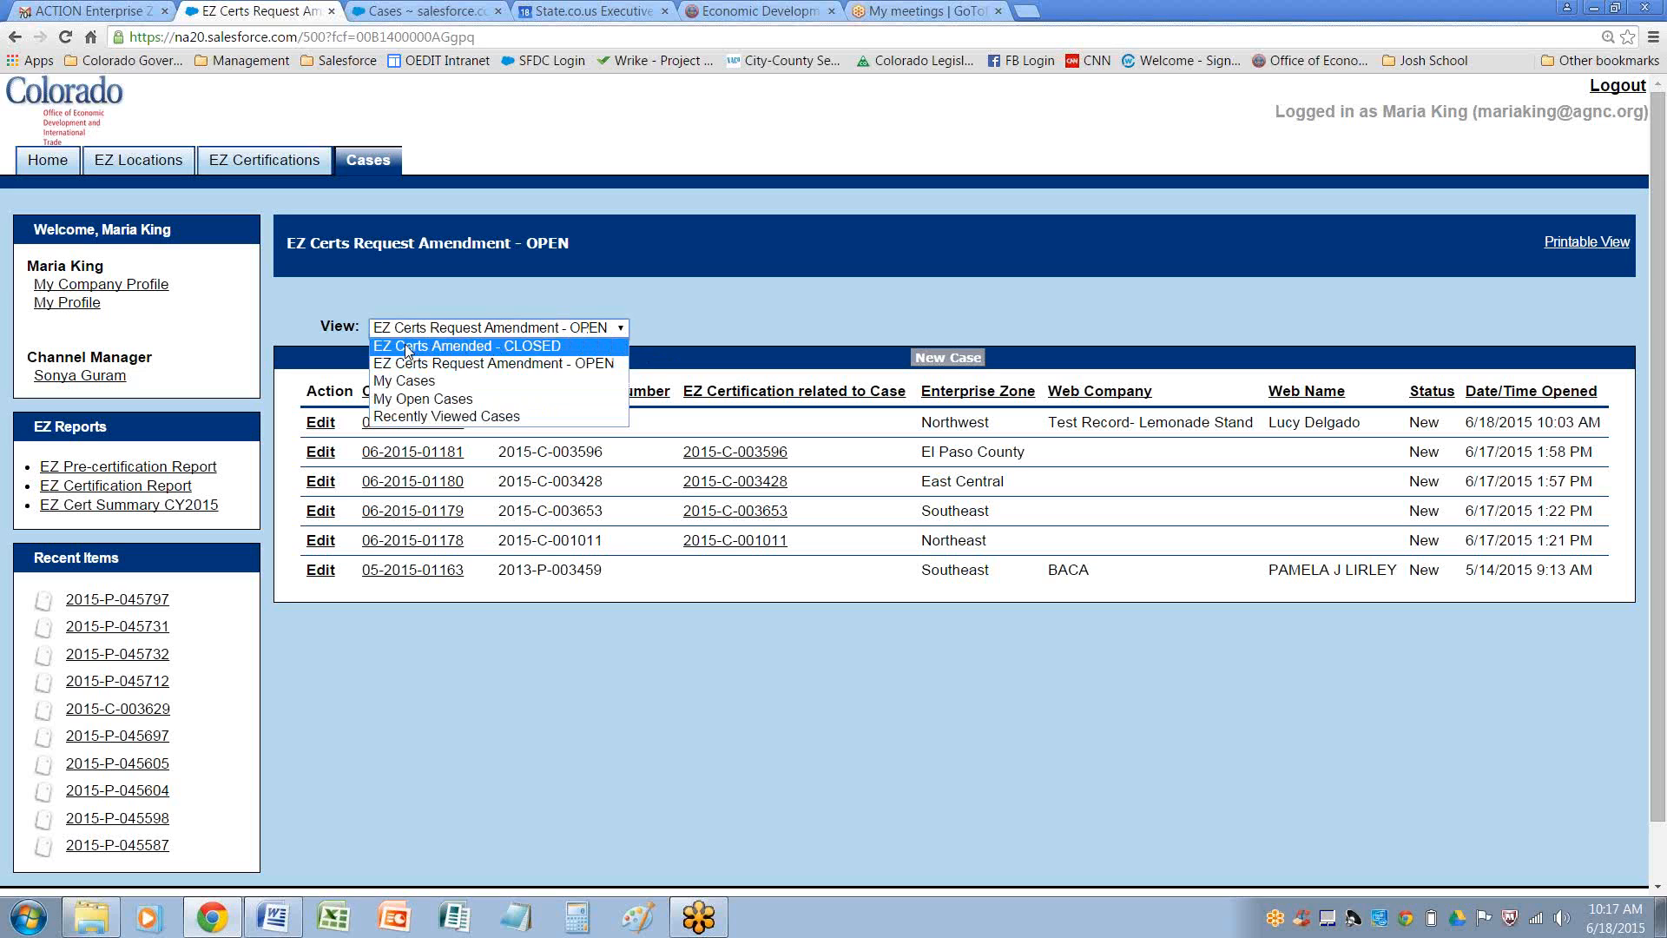
{"action": "left_click", "coordinate": [497, 347]}
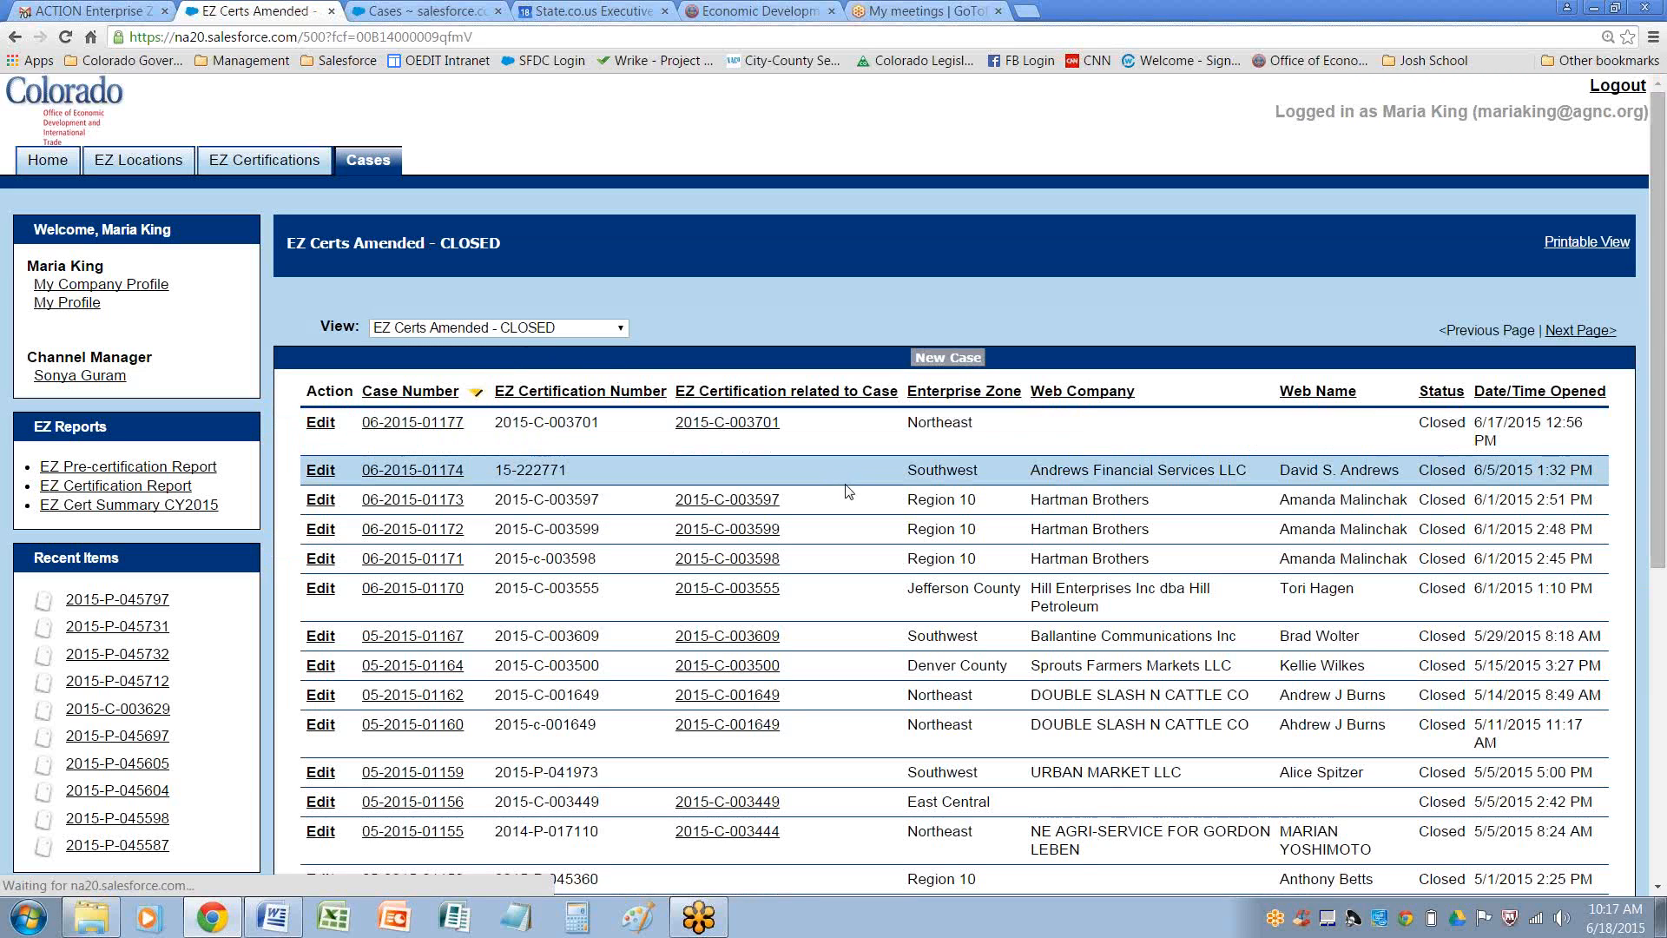
{"action": "scroll", "coordinate": [1030, 570], "scroll_direction": "down", "scroll_amount": 2}
{"action": "scroll", "coordinate": [1017, 606], "scroll_direction": "down", "scroll_amount": 5}
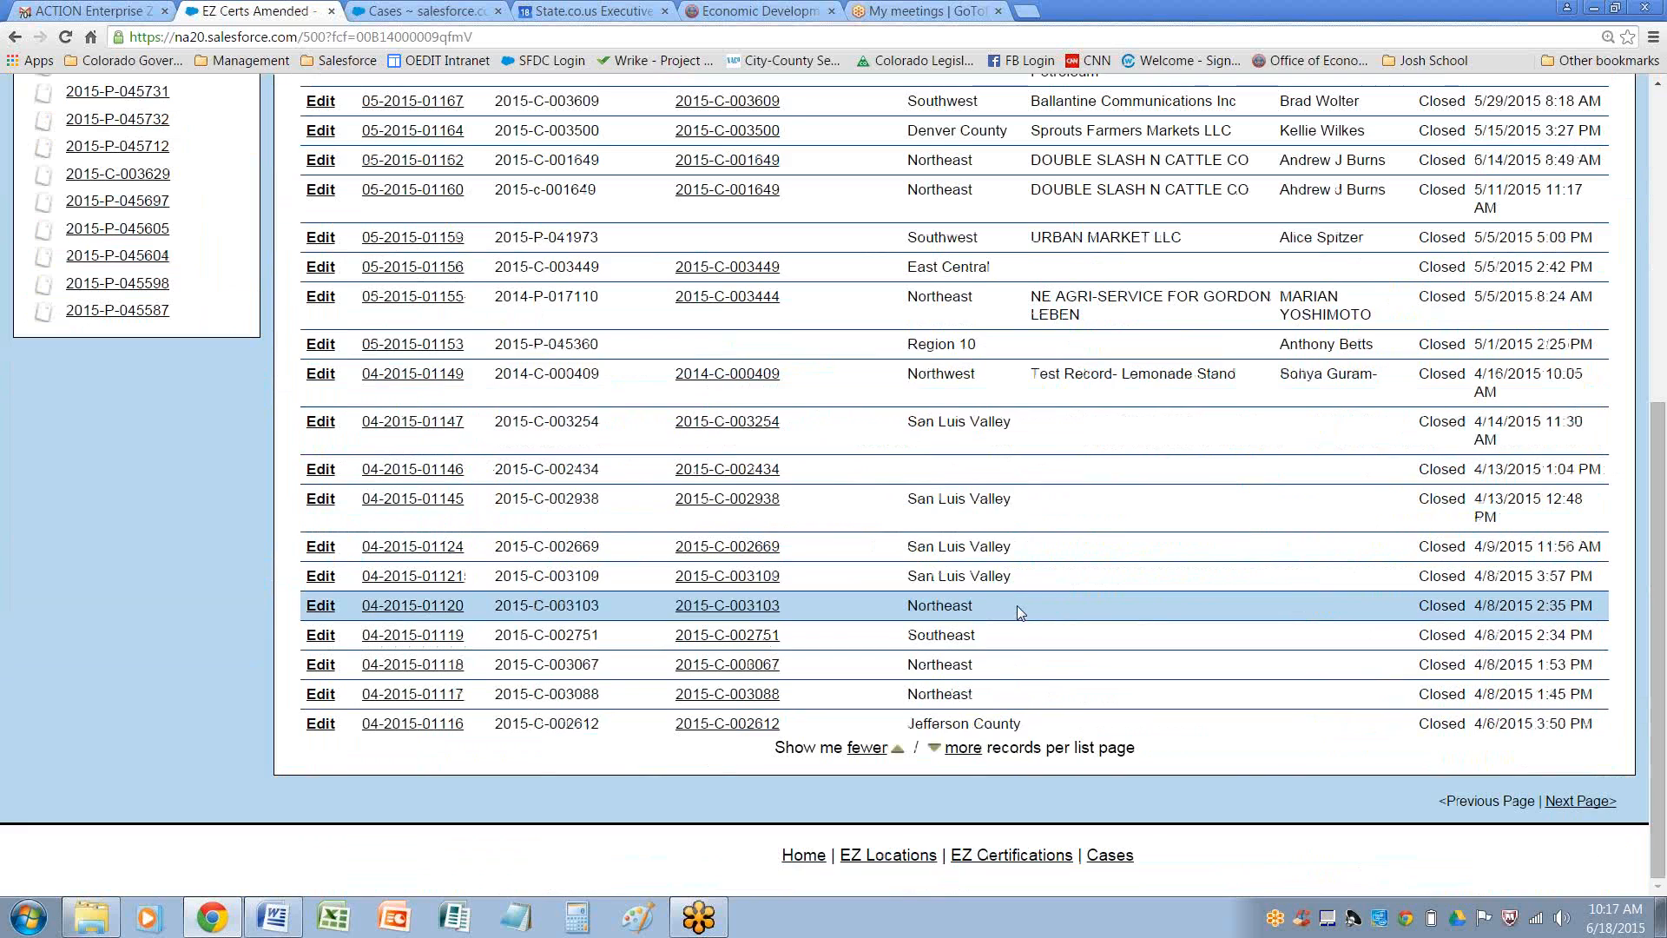
{"action": "scroll", "coordinate": [1017, 606], "scroll_direction": "up", "scroll_amount": 7}
{"action": "left_click", "coordinate": [613, 334]}
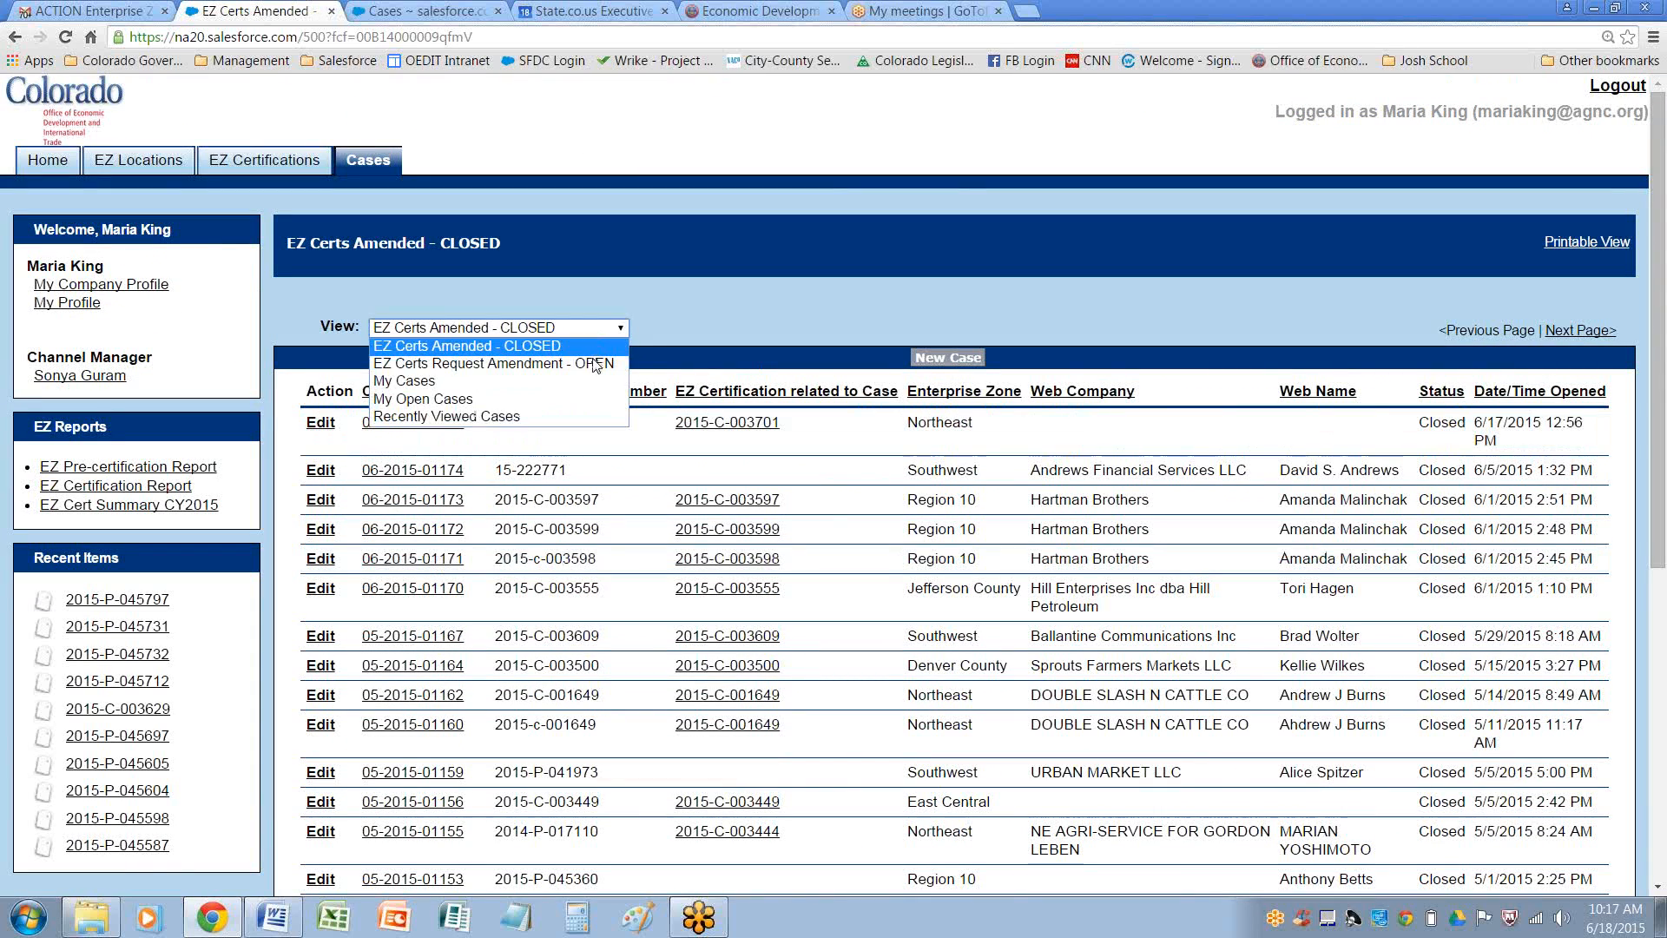
{"action": "left_click", "coordinate": [596, 365]}
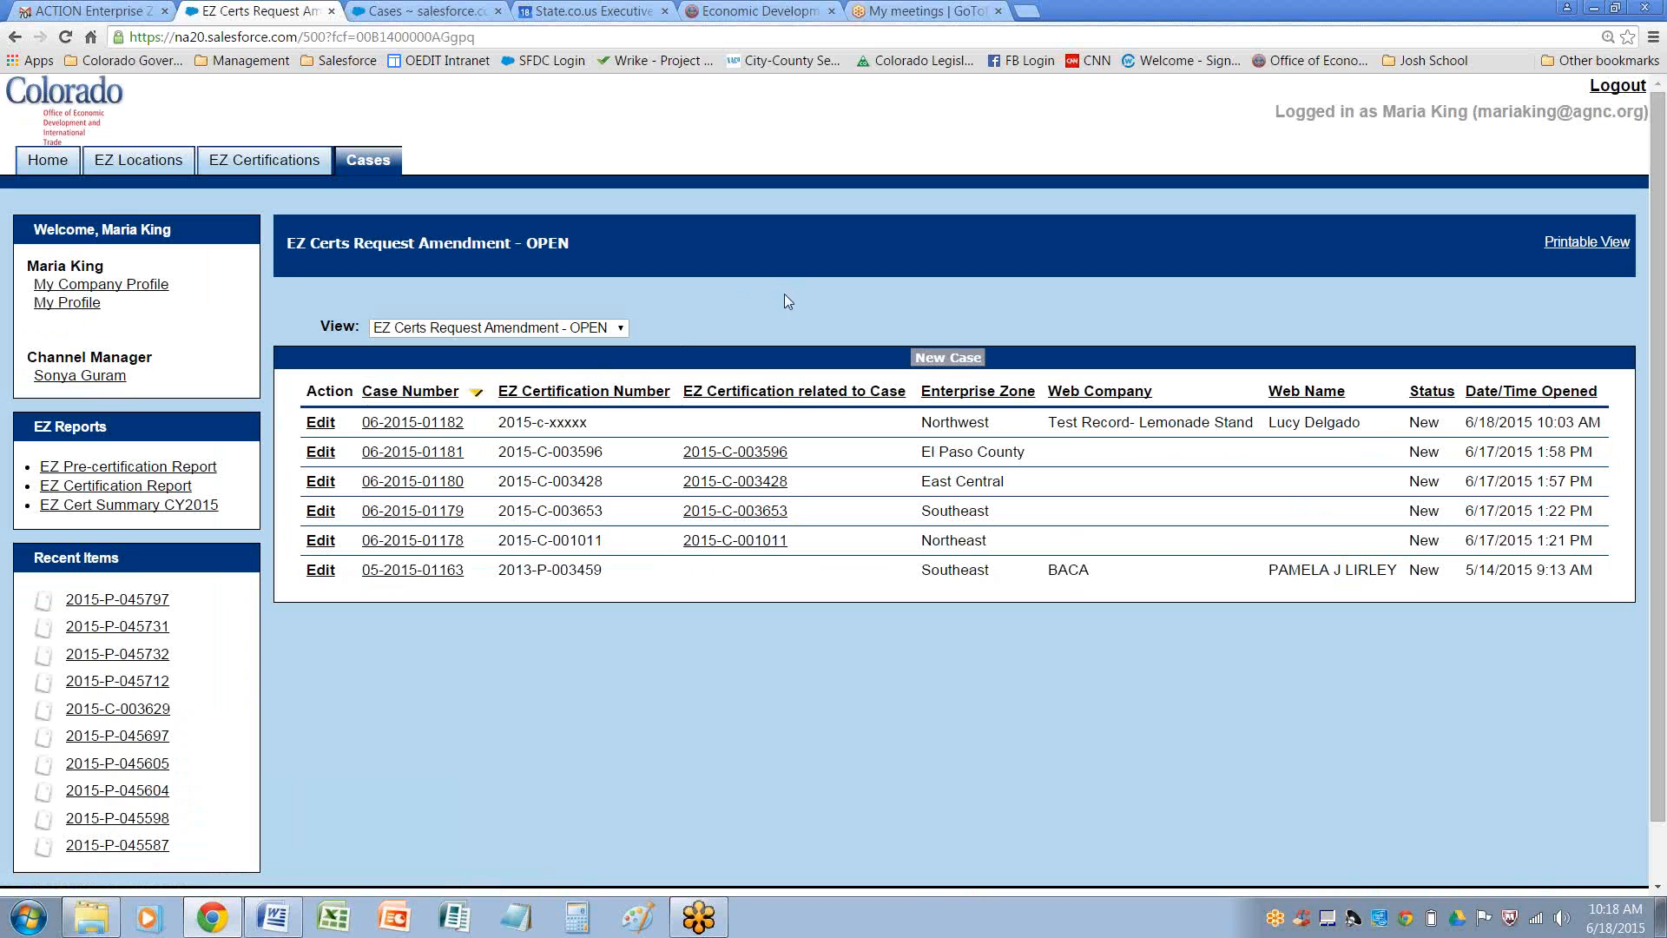
Log out of the portal, then search for the El Paso County EZ administrator by name and open their contact record
{"action": "left_click", "coordinate": [1617, 86]}
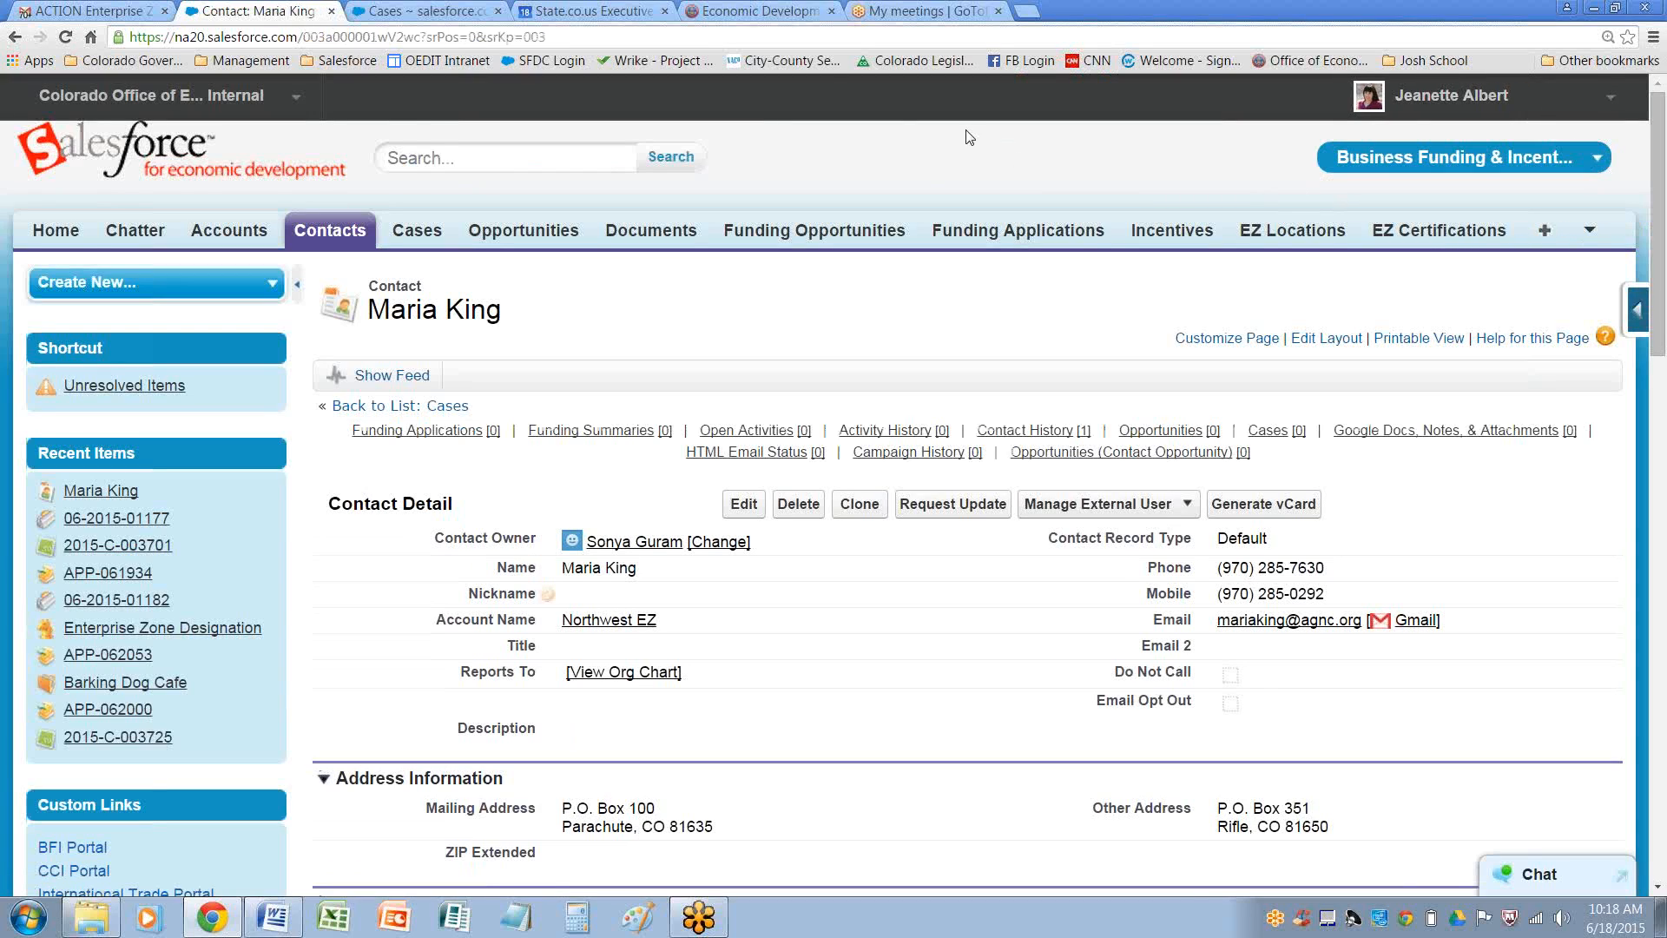
{"action": "left_click", "coordinate": [425, 10]}
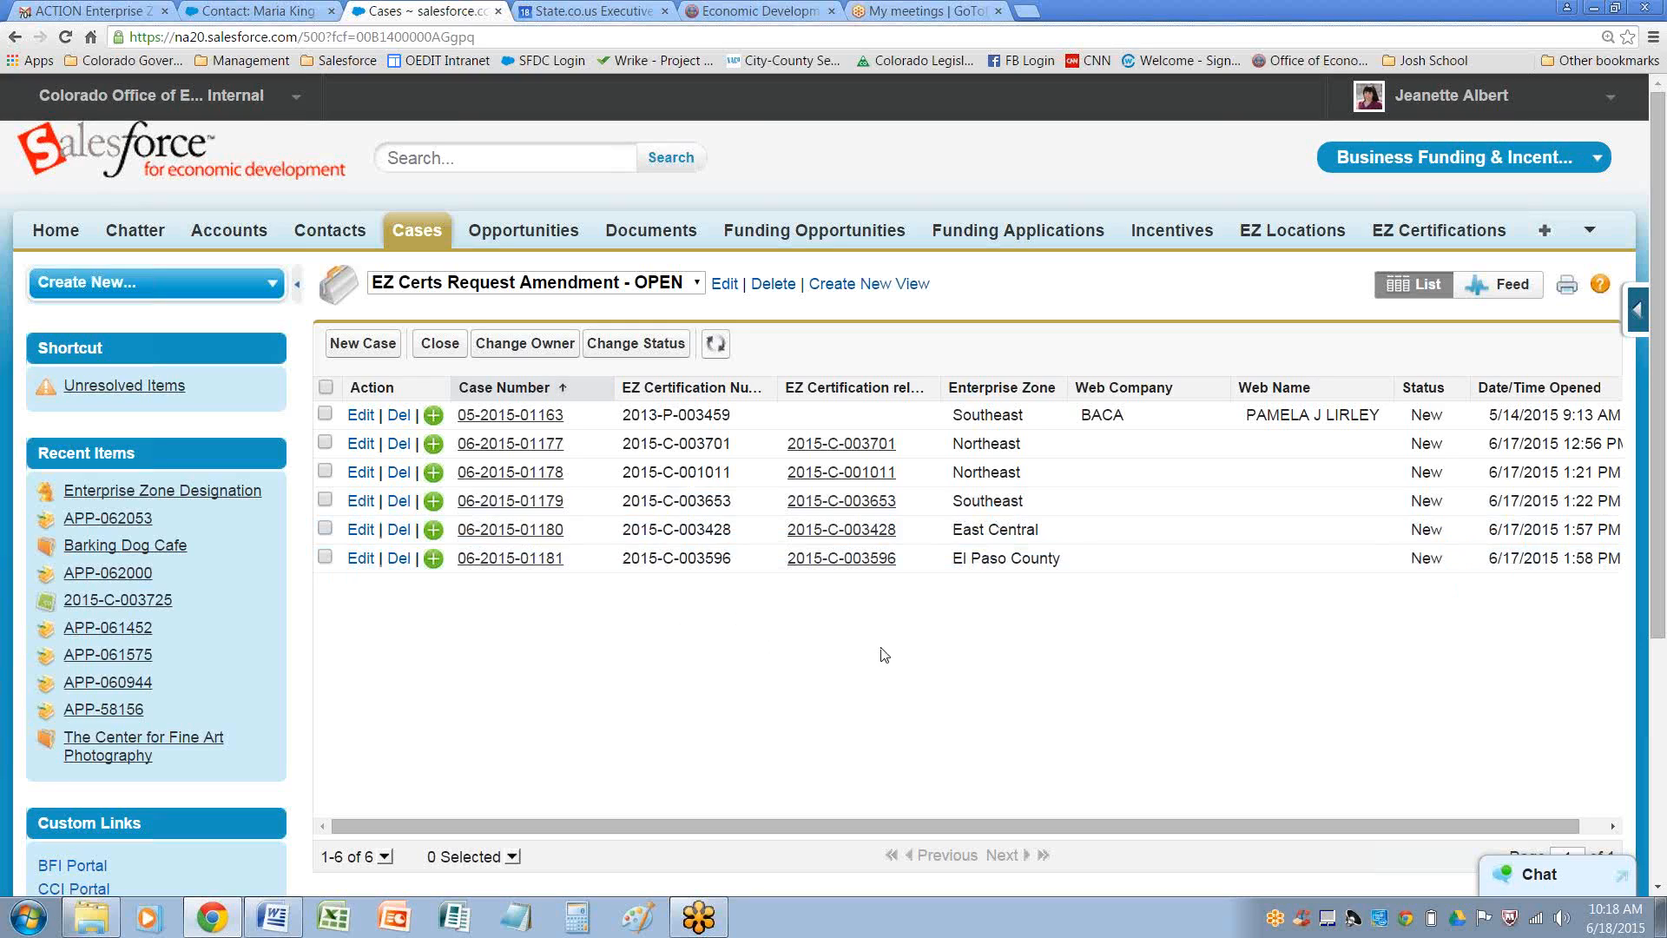
{"action": "left_click_drag", "start_coordinate": [958, 564], "coordinate": [1067, 571]}
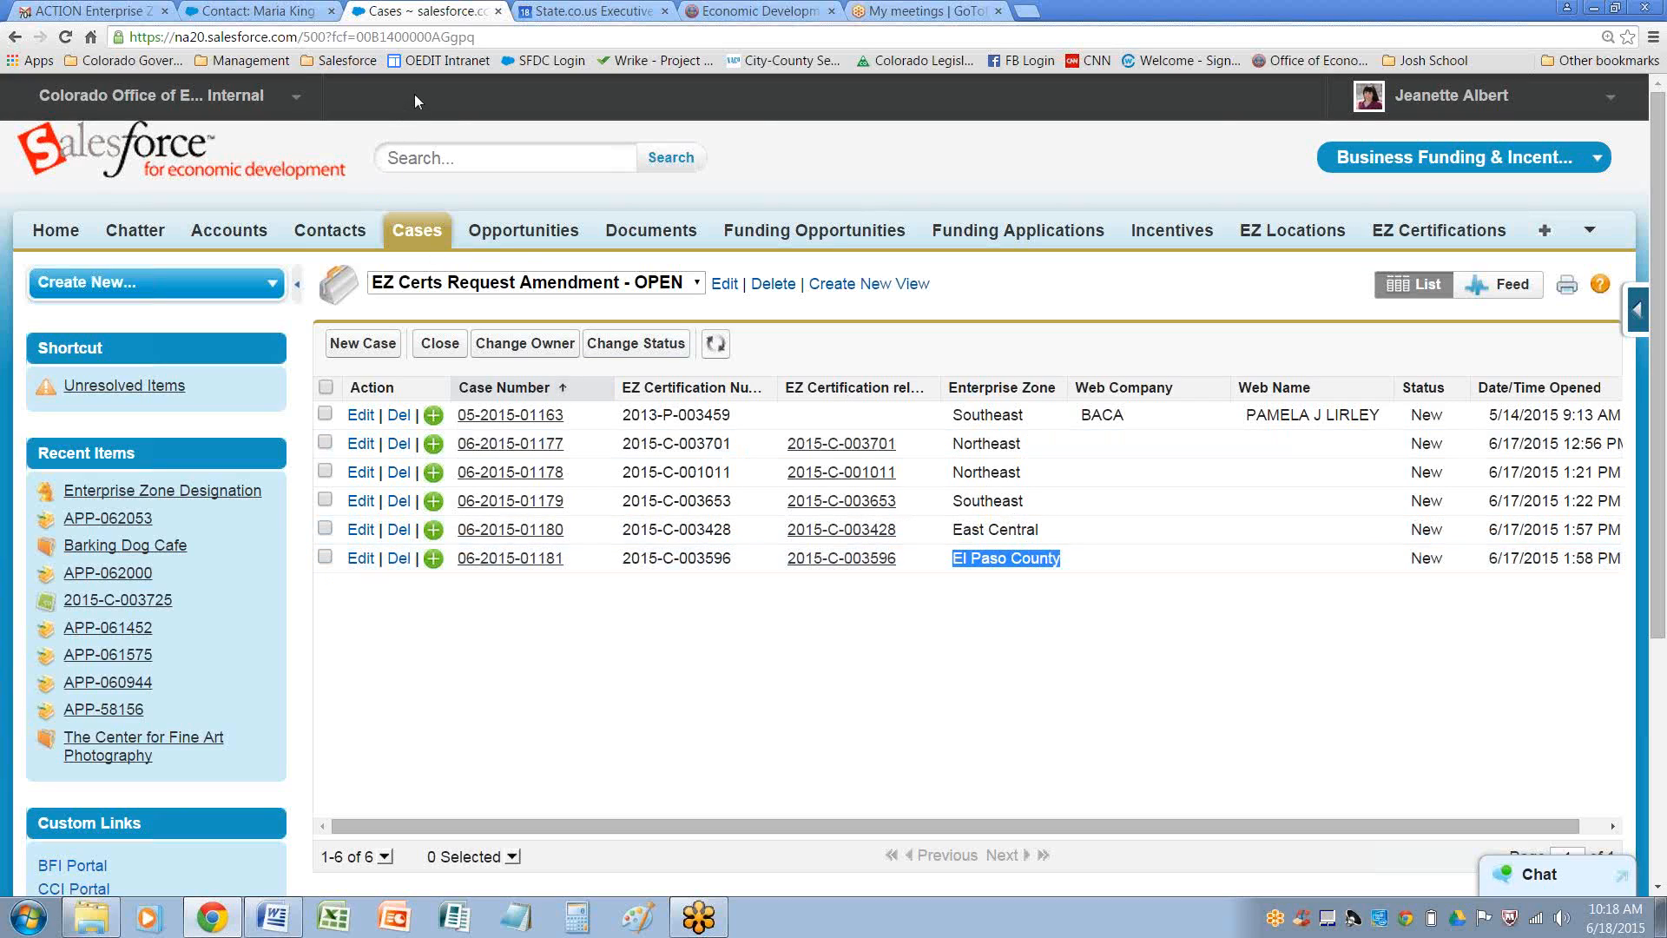
{"action": "left_click", "coordinate": [478, 157]}
{"action": "type", "text": "dea"}
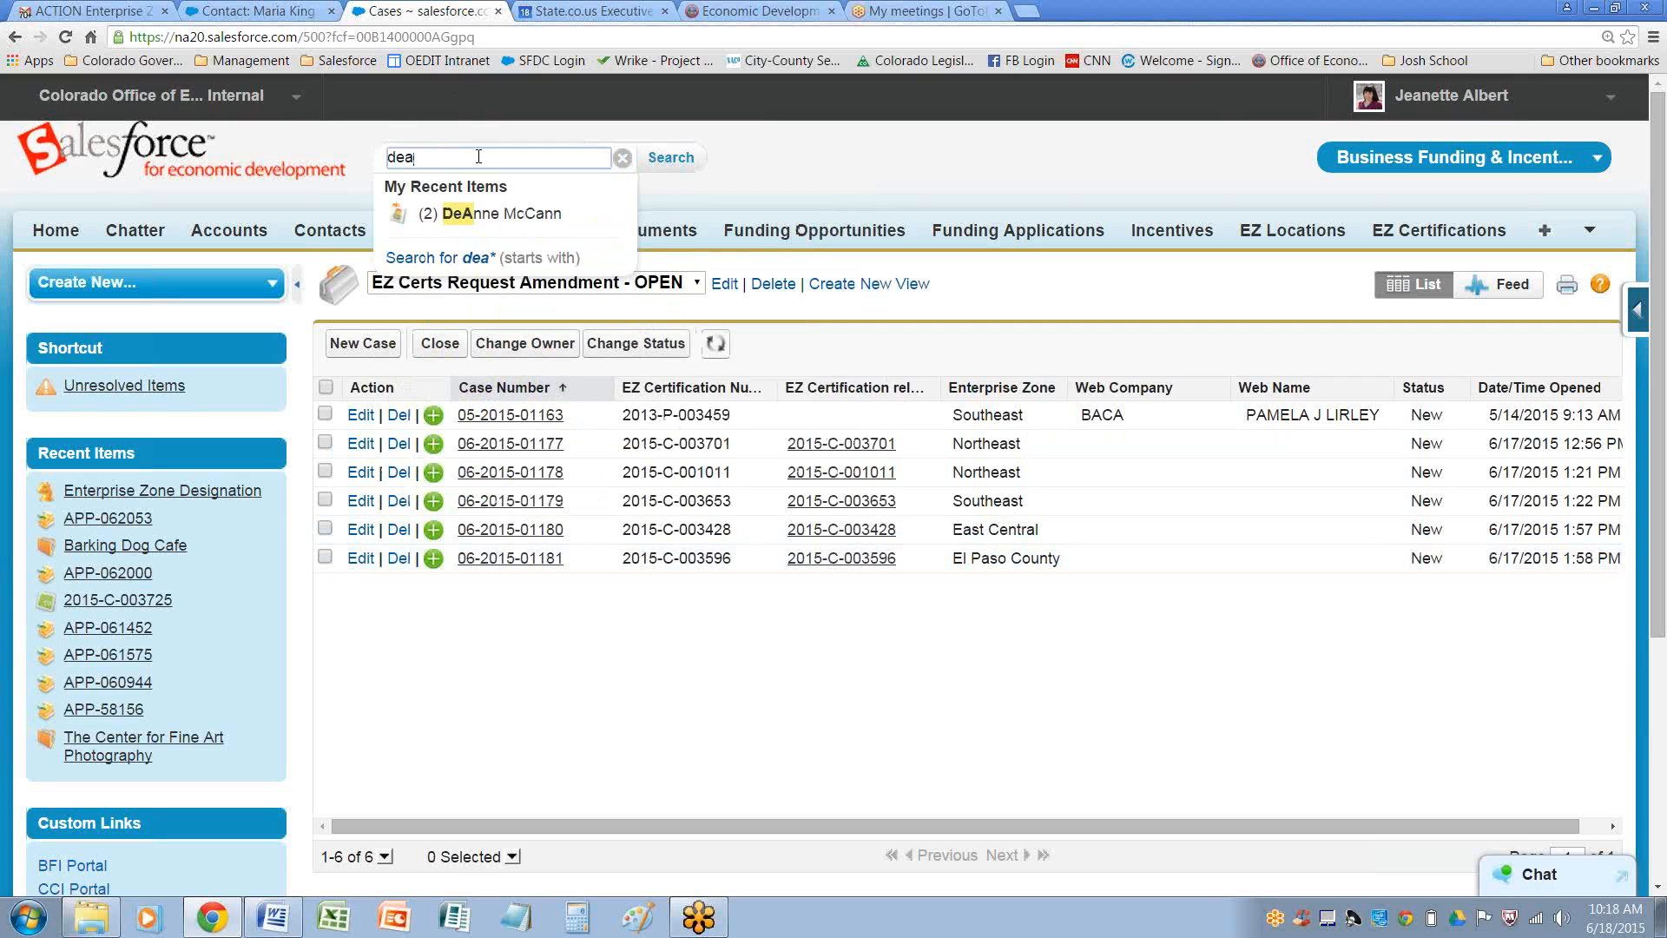
{"action": "left_click", "coordinate": [518, 208]}
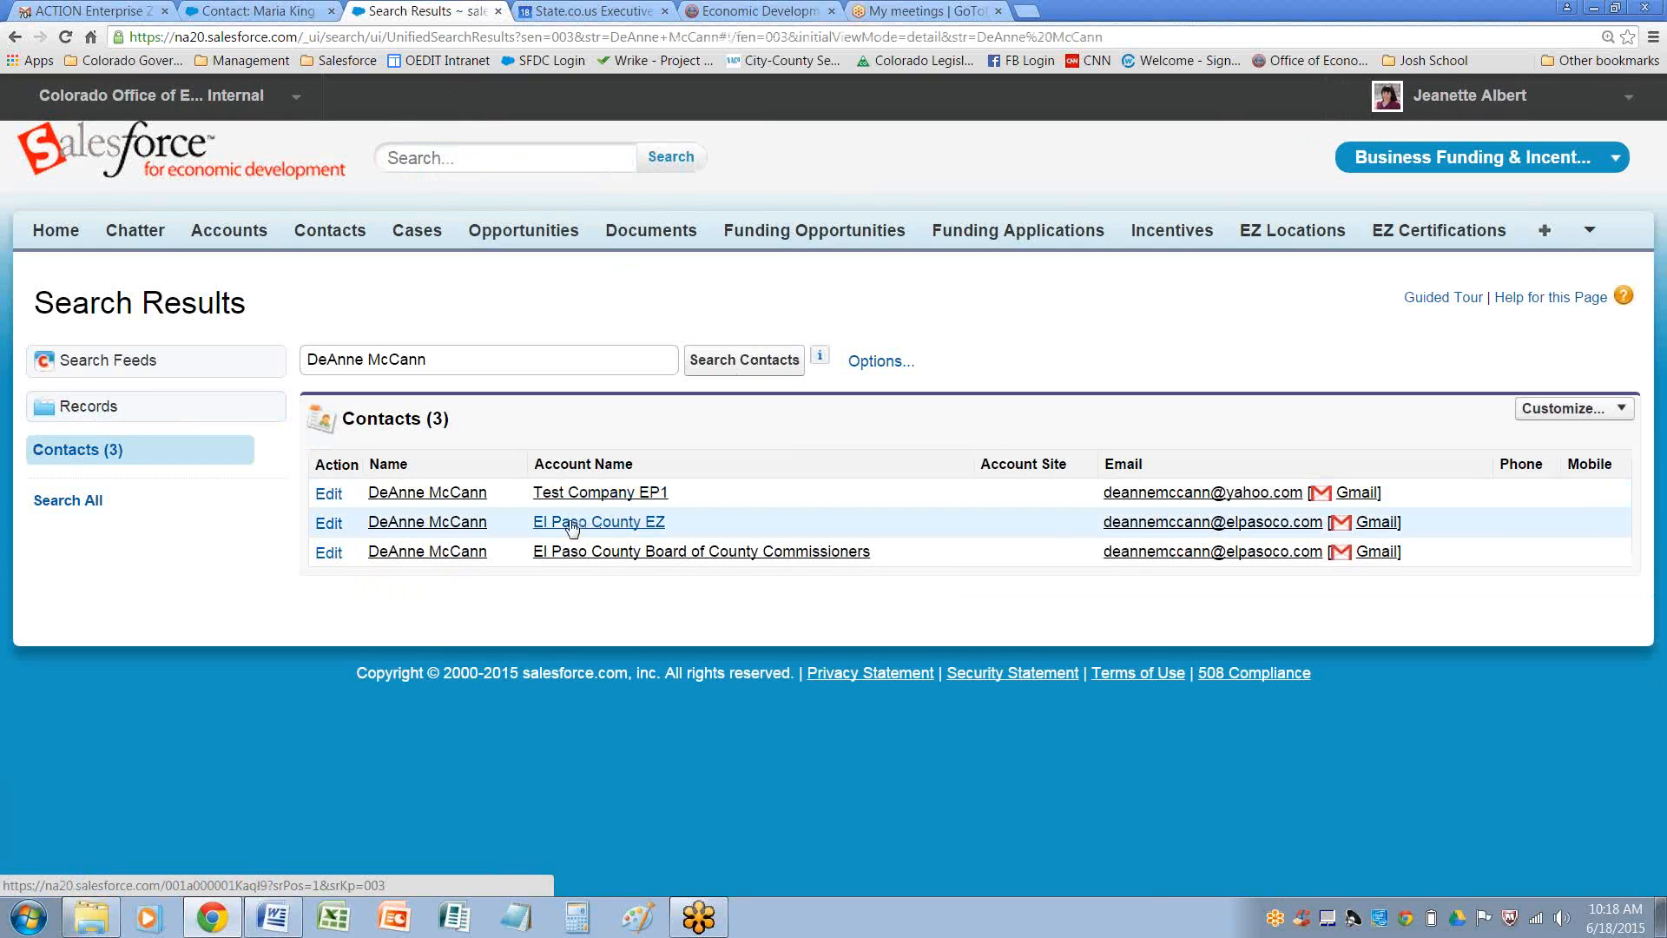
{"action": "left_click", "coordinate": [453, 522]}
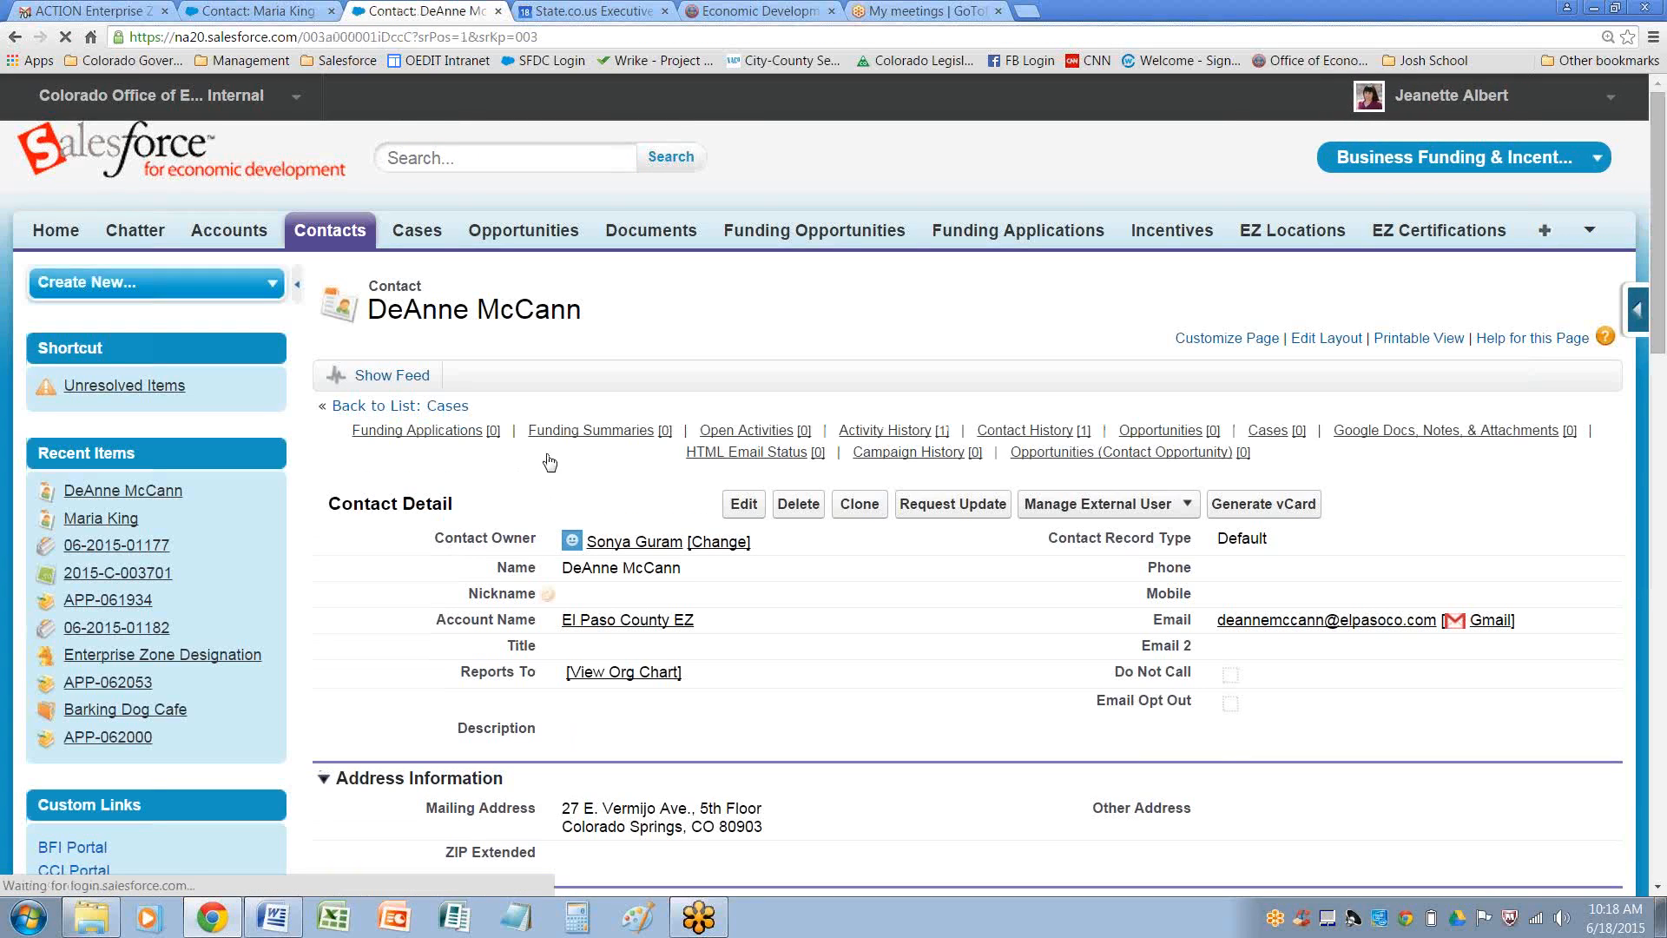
{"action": "left_click", "coordinate": [1066, 512]}
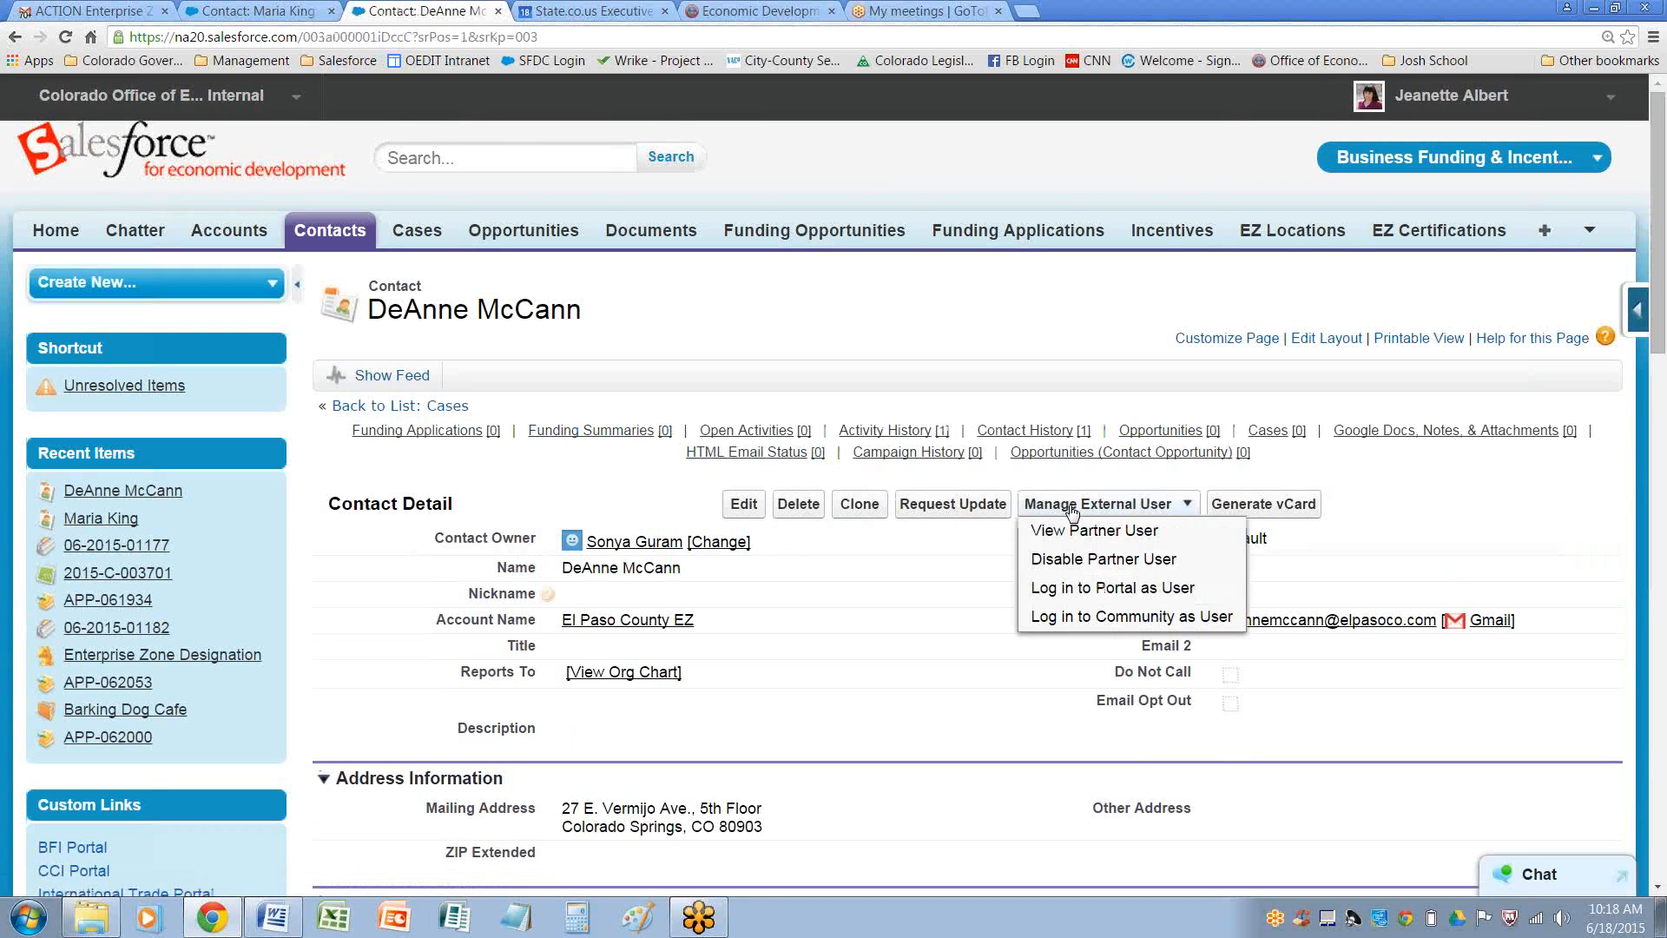
{"action": "left_click", "coordinate": [1094, 589]}
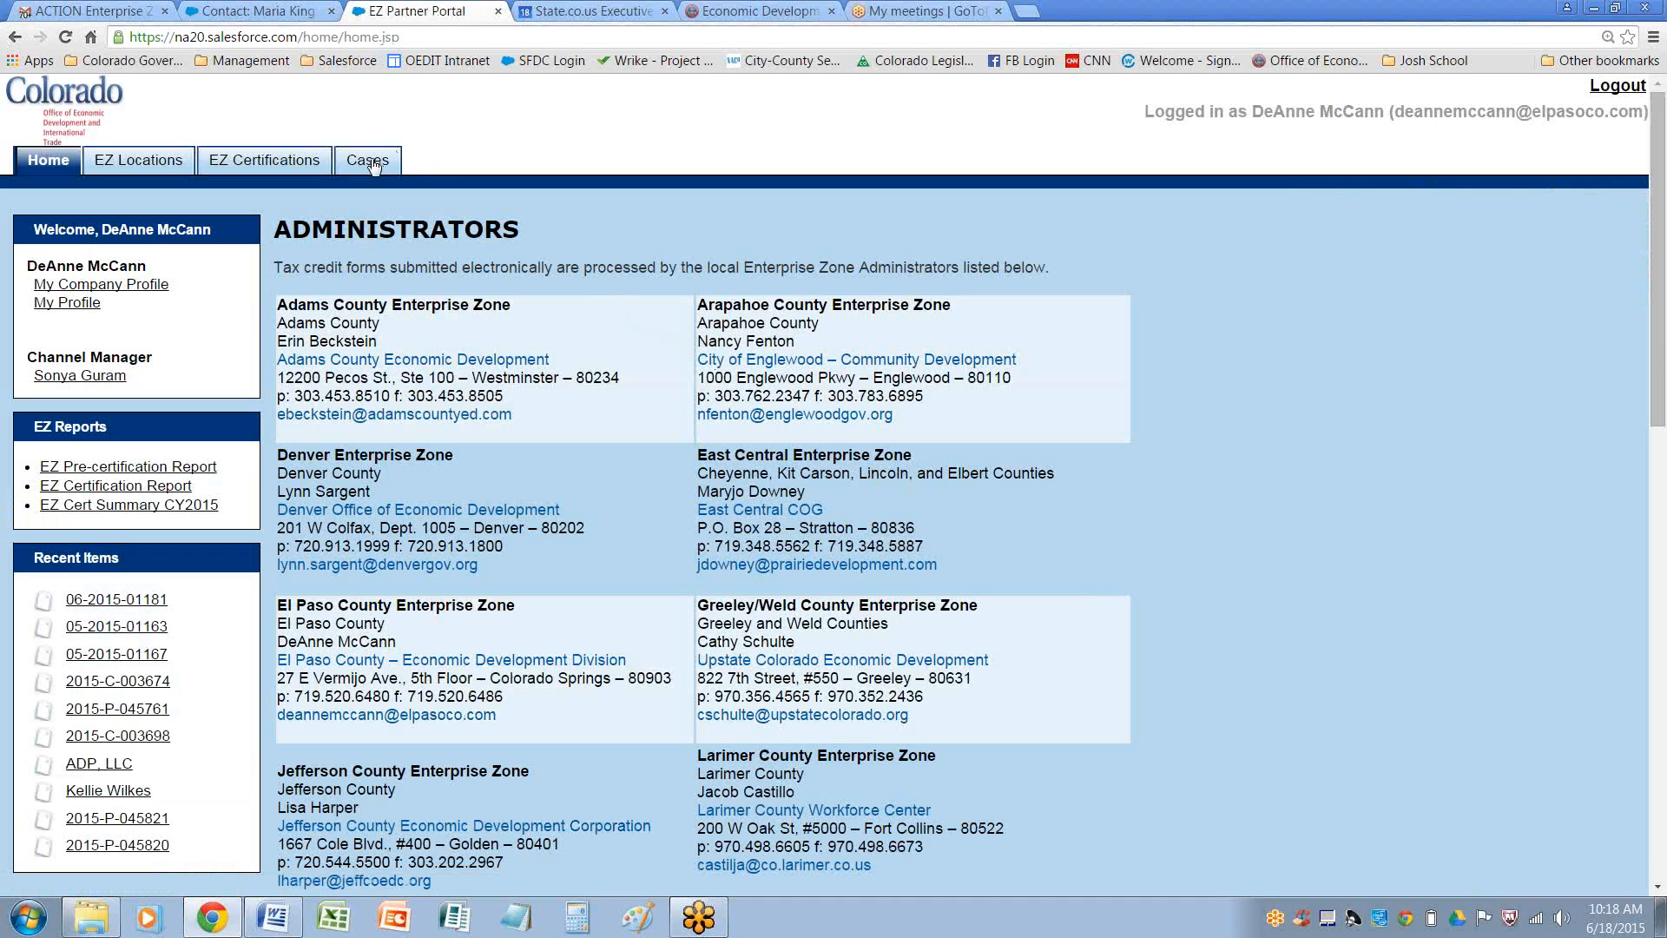
{"action": "left_click", "coordinate": [373, 162]}
{"action": "left_click", "coordinate": [605, 364]}
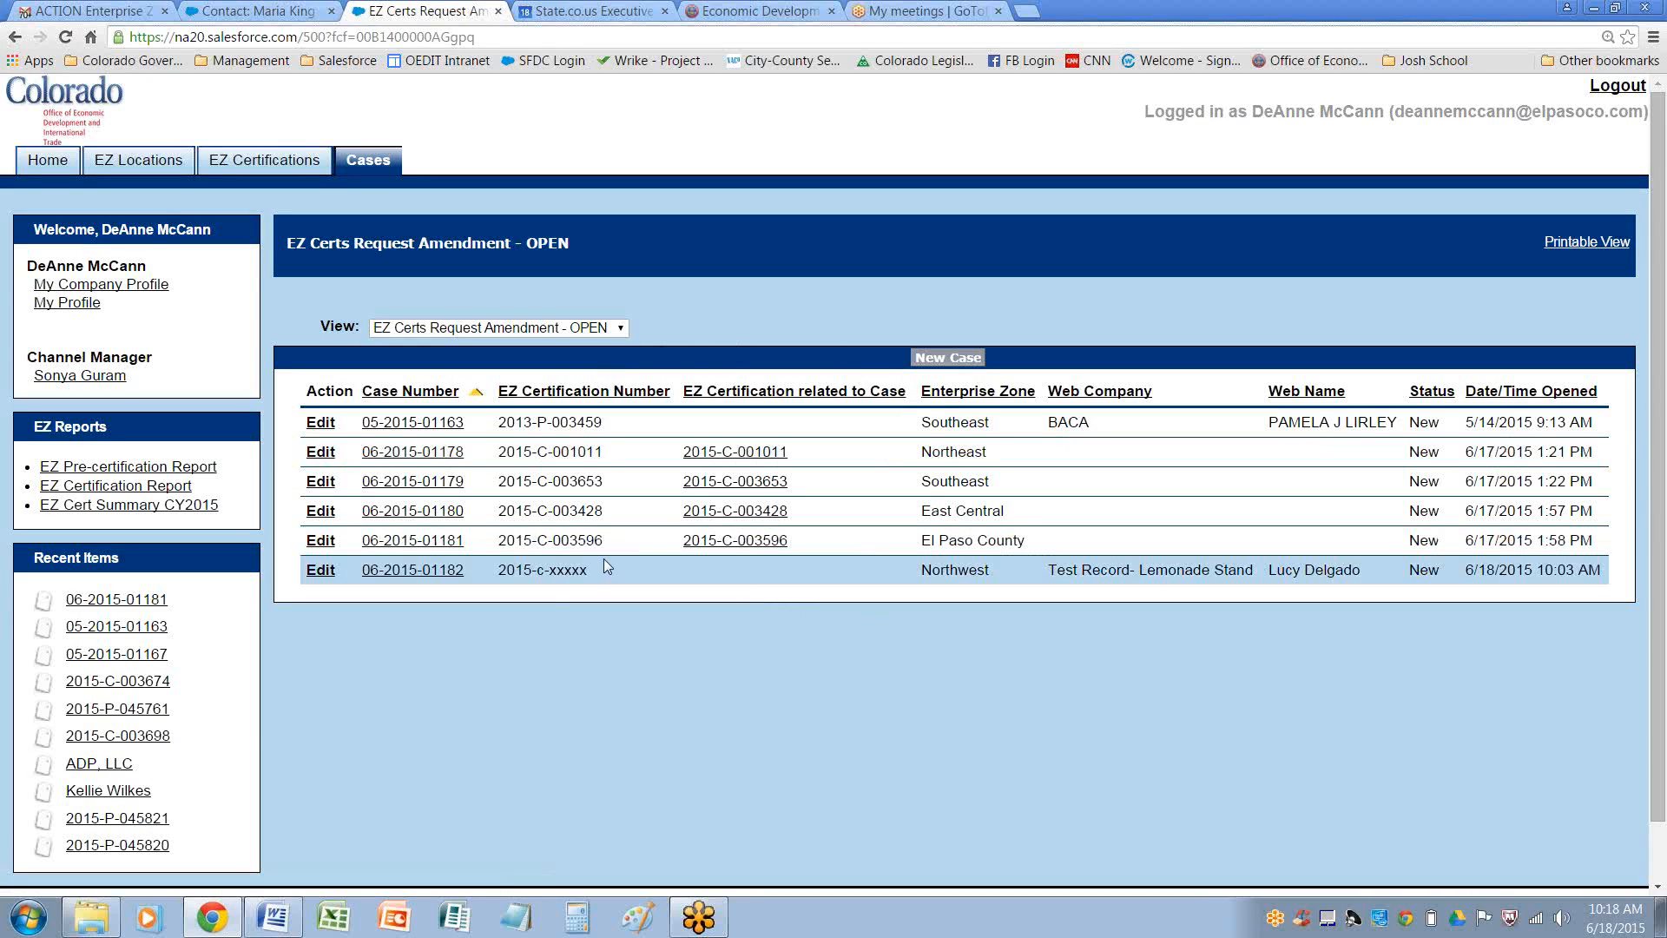
{"action": "left_click", "coordinate": [397, 545]}
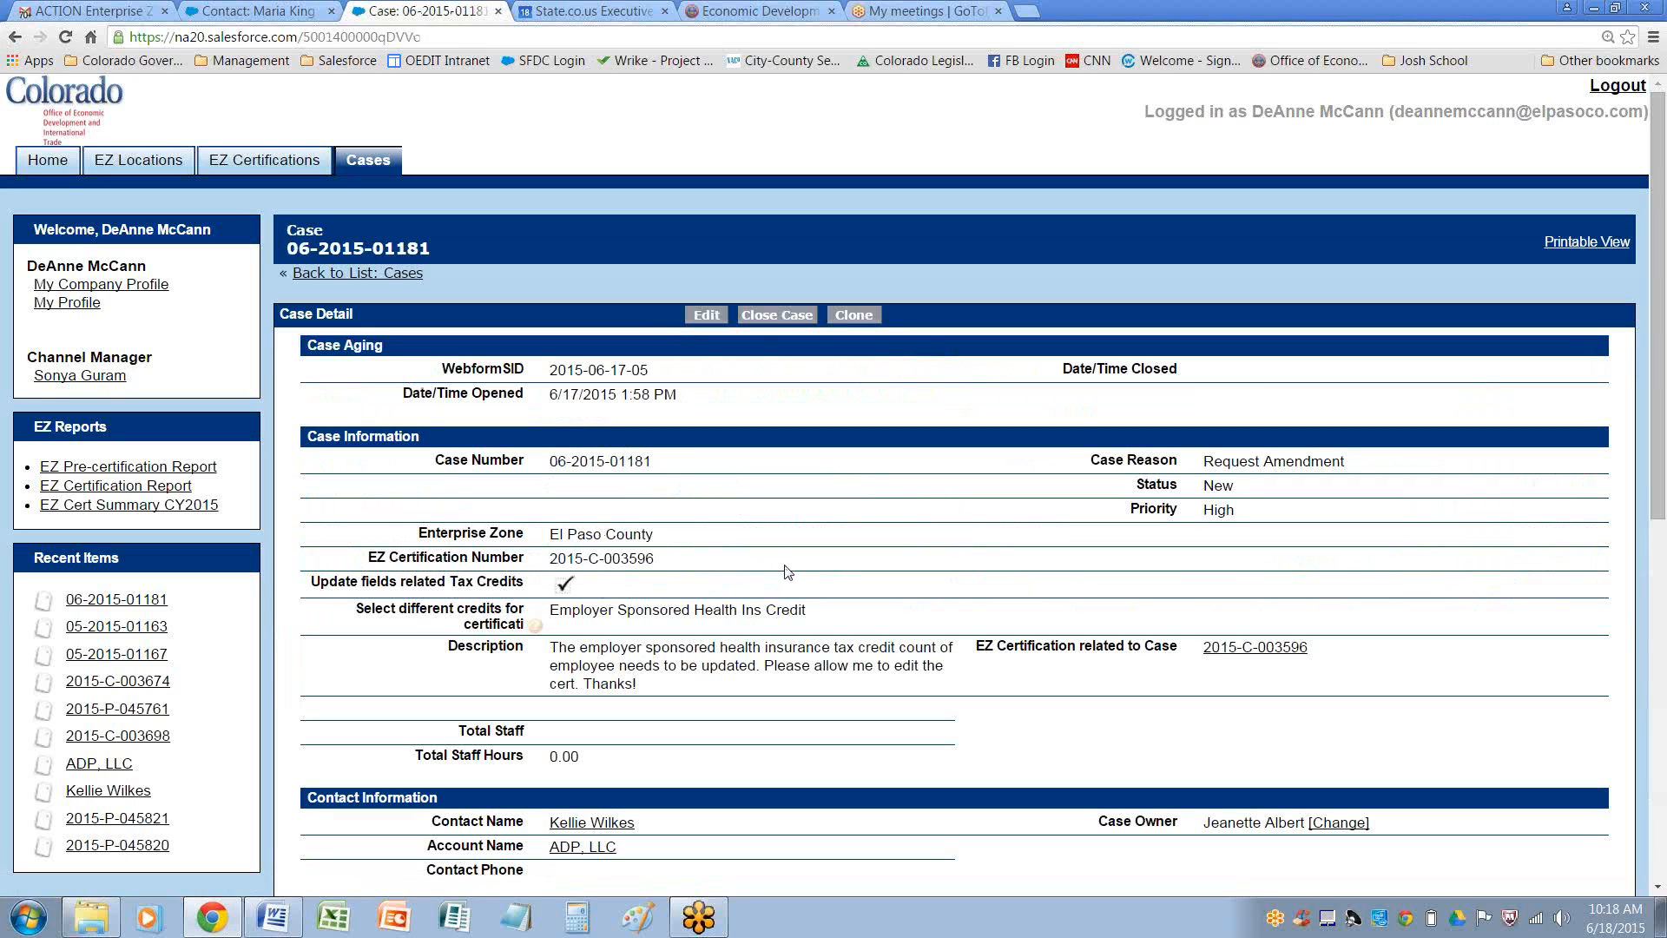
{"action": "left_click_drag", "start_coordinate": [551, 562], "coordinate": [656, 560]}
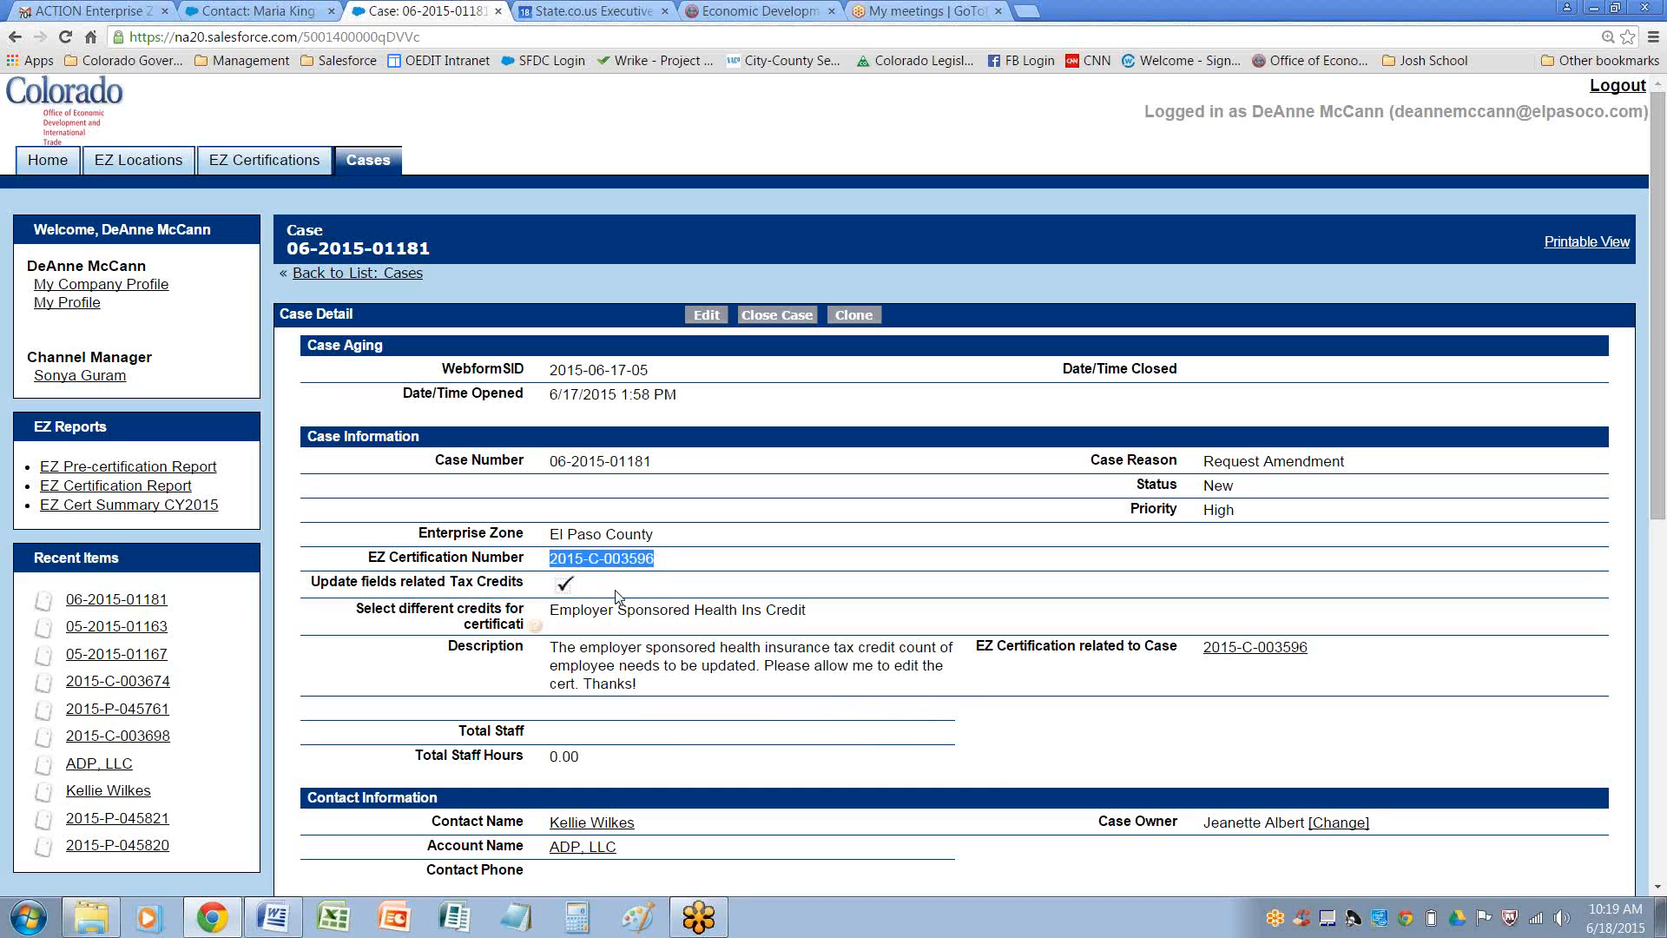
{"action": "mouse_move", "coordinate": [539, 632]}
{"action": "scroll", "coordinate": [756, 661], "scroll_direction": "down", "scroll_amount": 1}
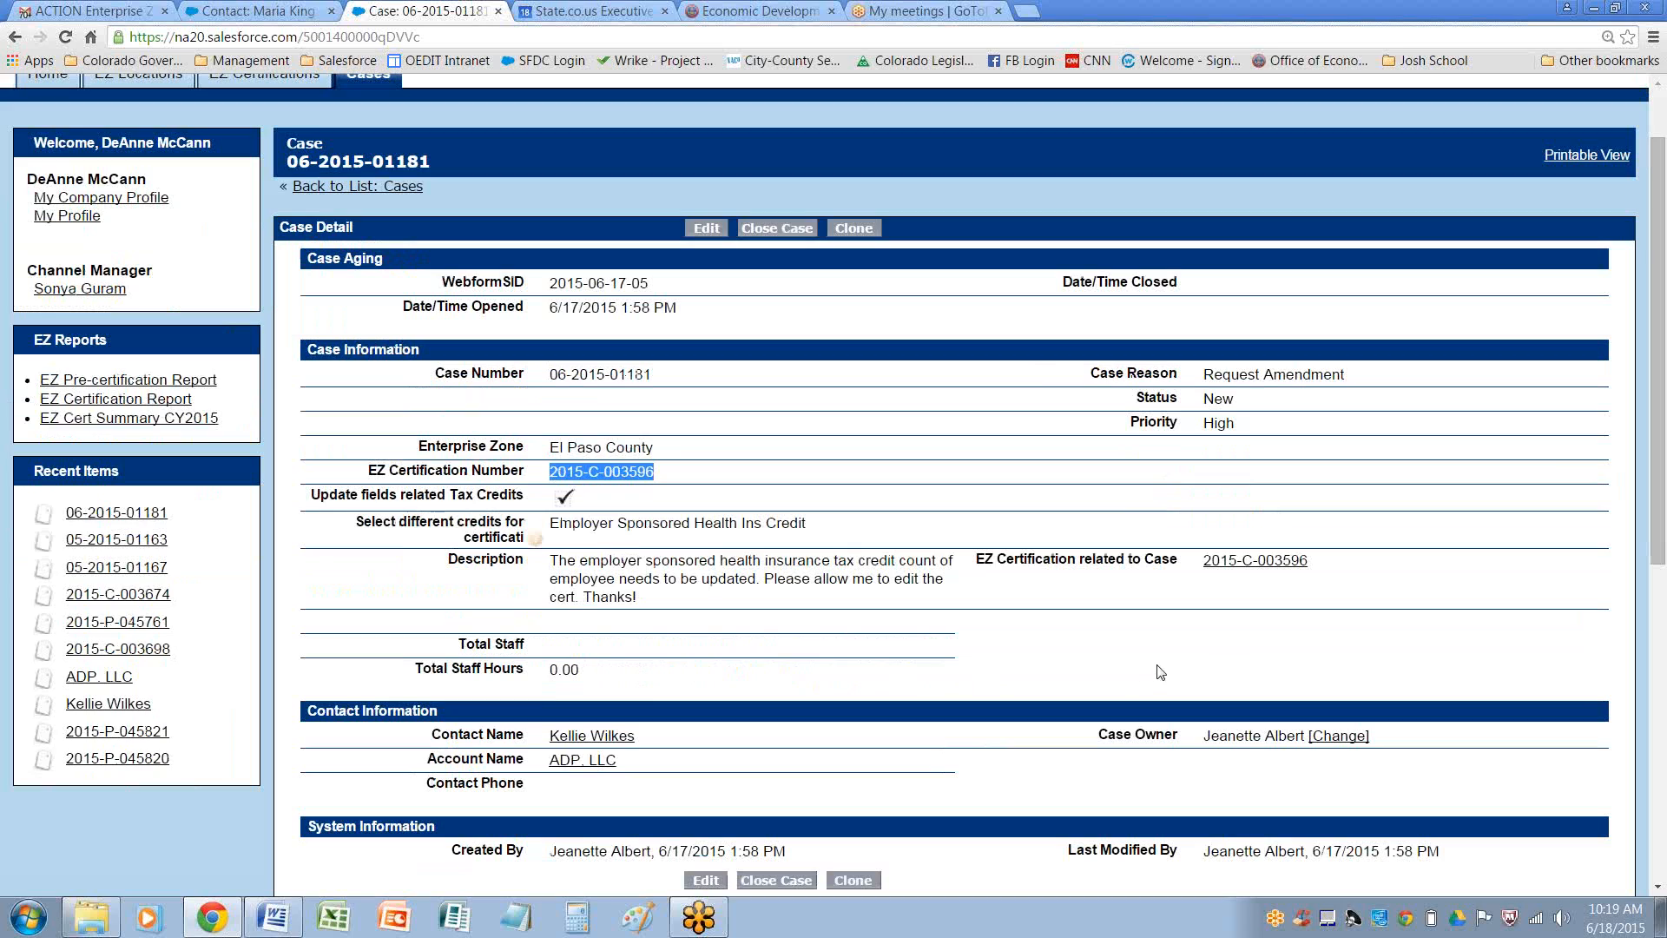
{"action": "left_click", "coordinate": [1266, 562]}
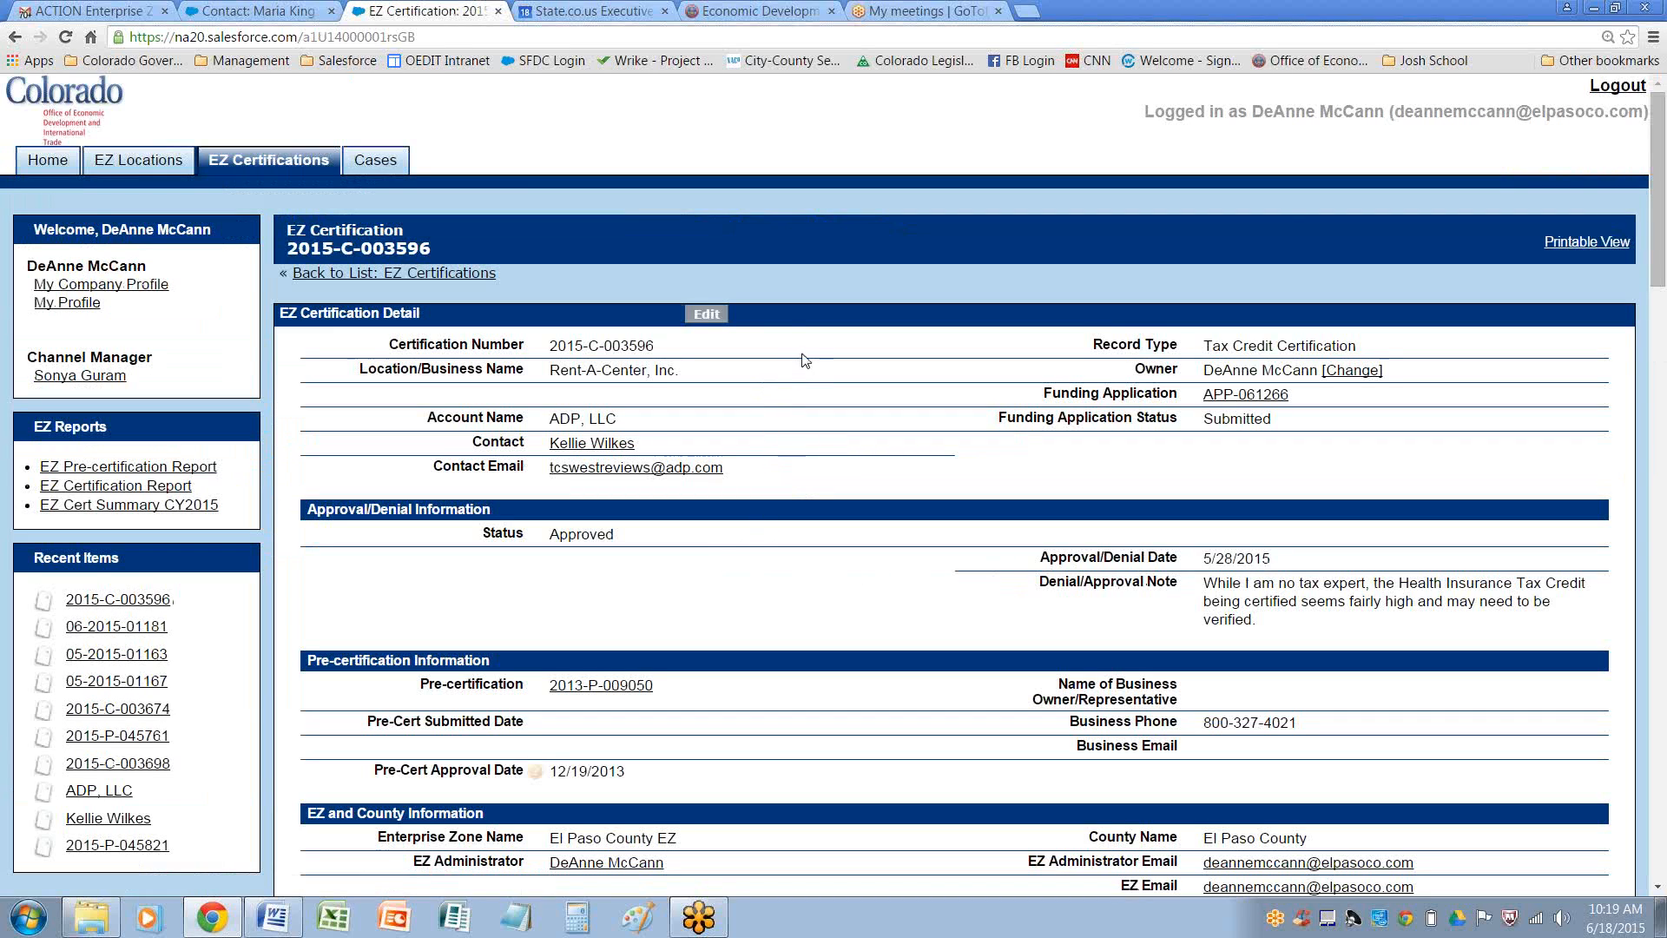
{"action": "left_click_drag", "start_coordinate": [1222, 417], "coordinate": [1272, 419]}
{"action": "left_click", "coordinate": [706, 313]}
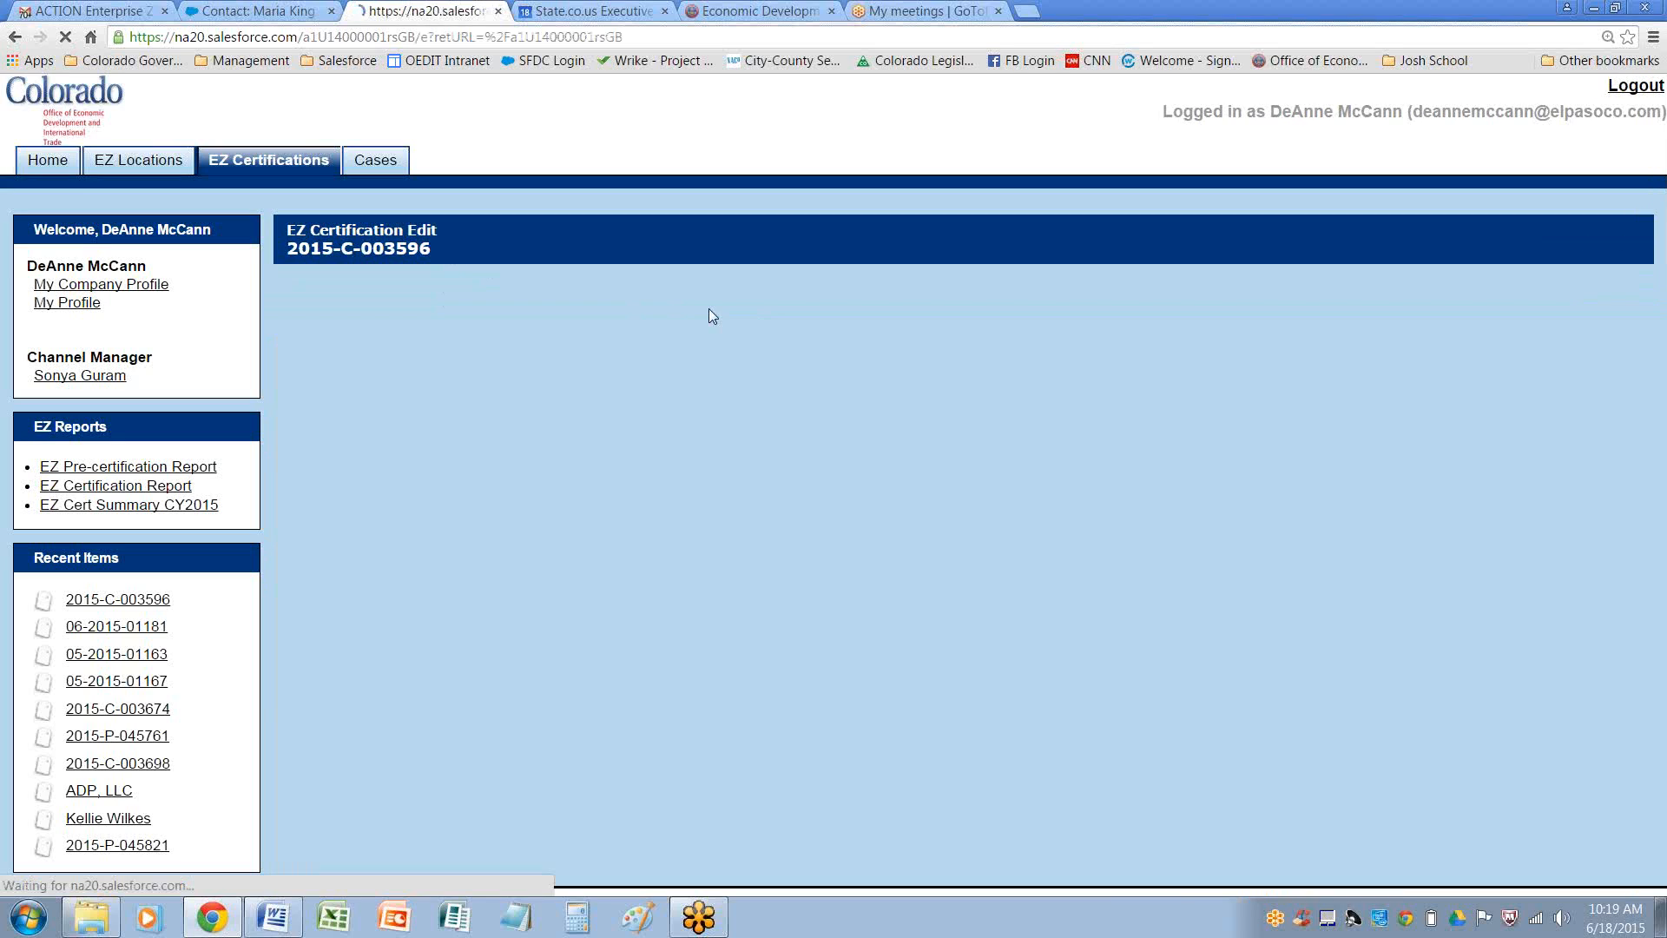
{"action": "left_click", "coordinate": [599, 496]}
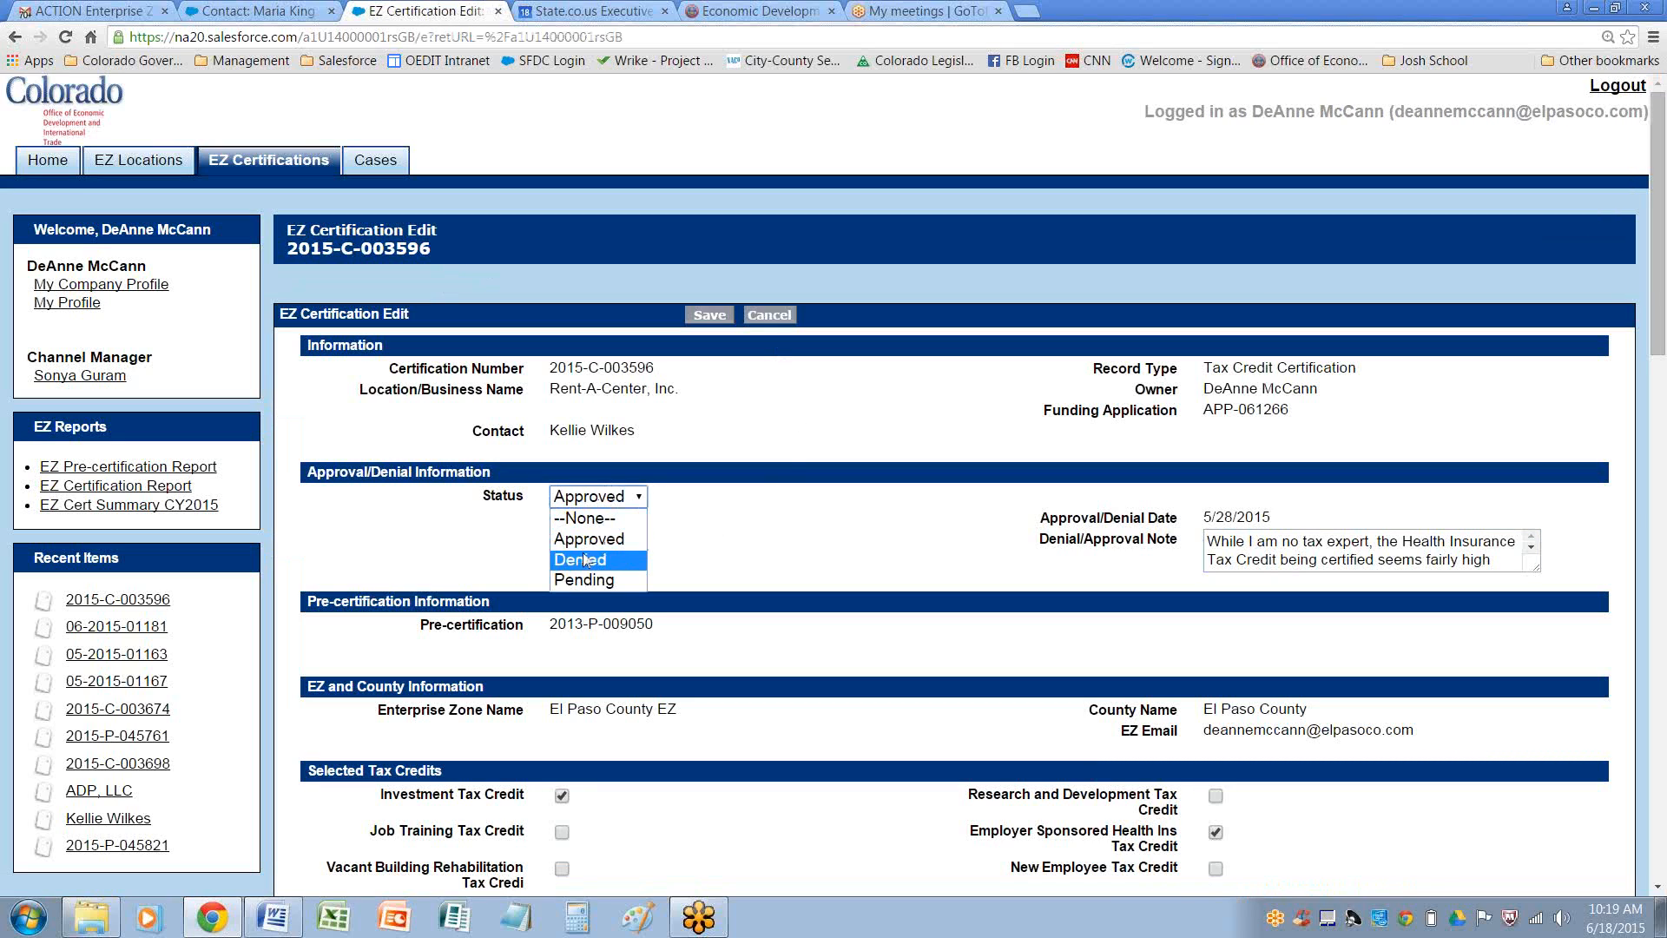
{"action": "left_click", "coordinate": [579, 581]}
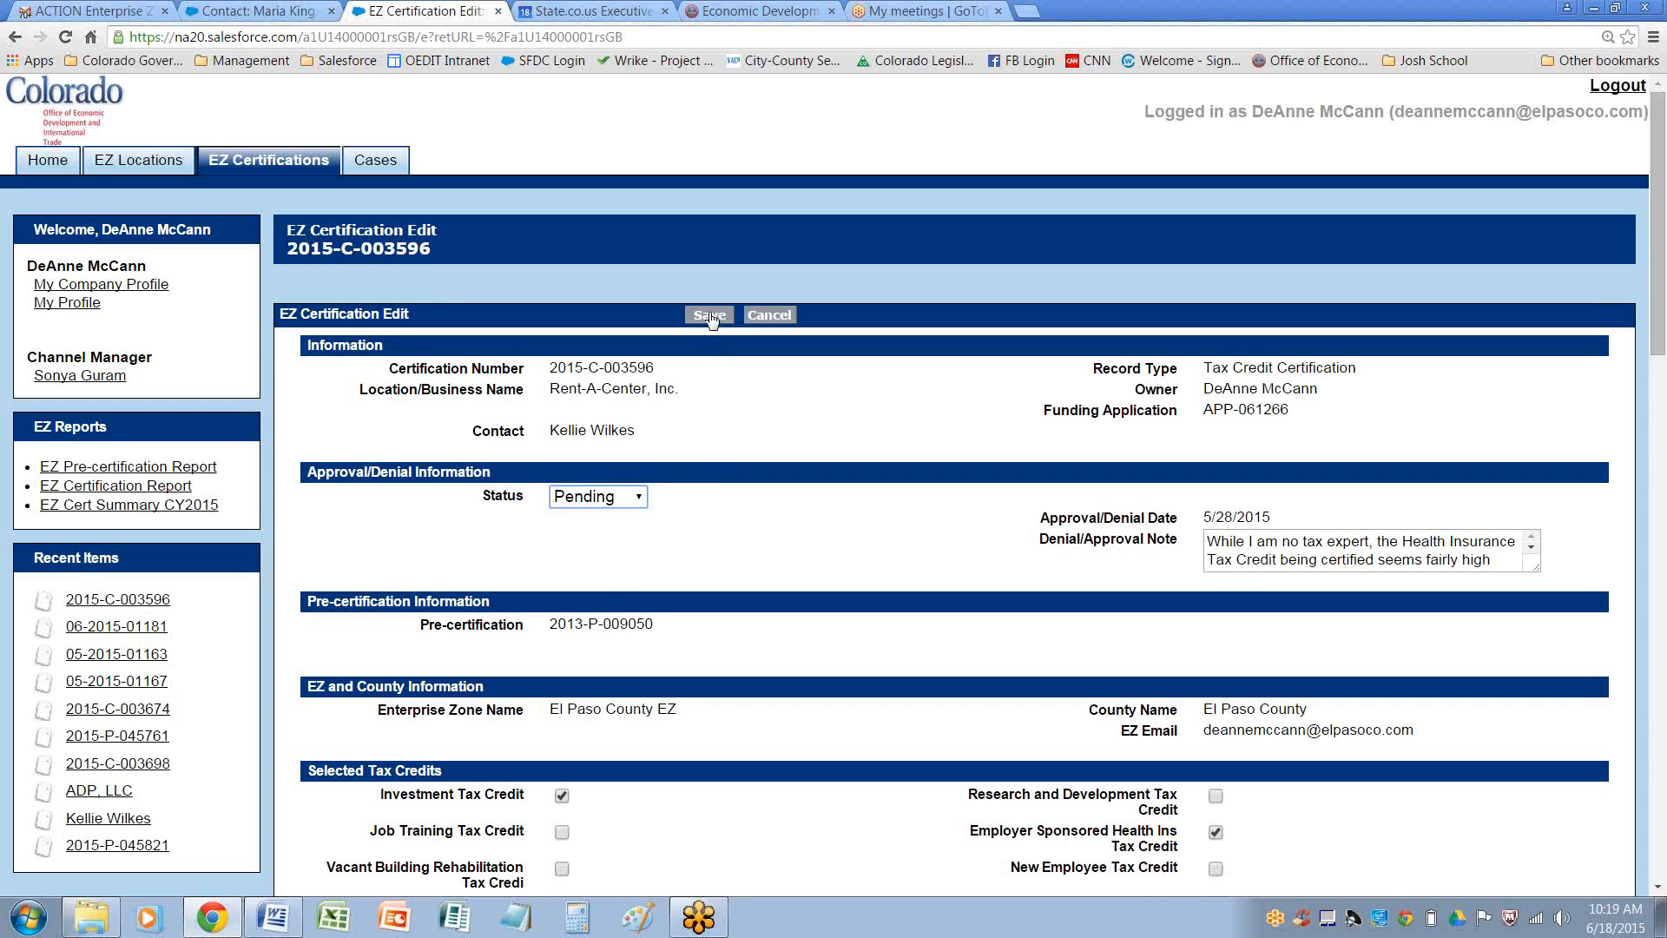
{"action": "left_click", "coordinate": [709, 315]}
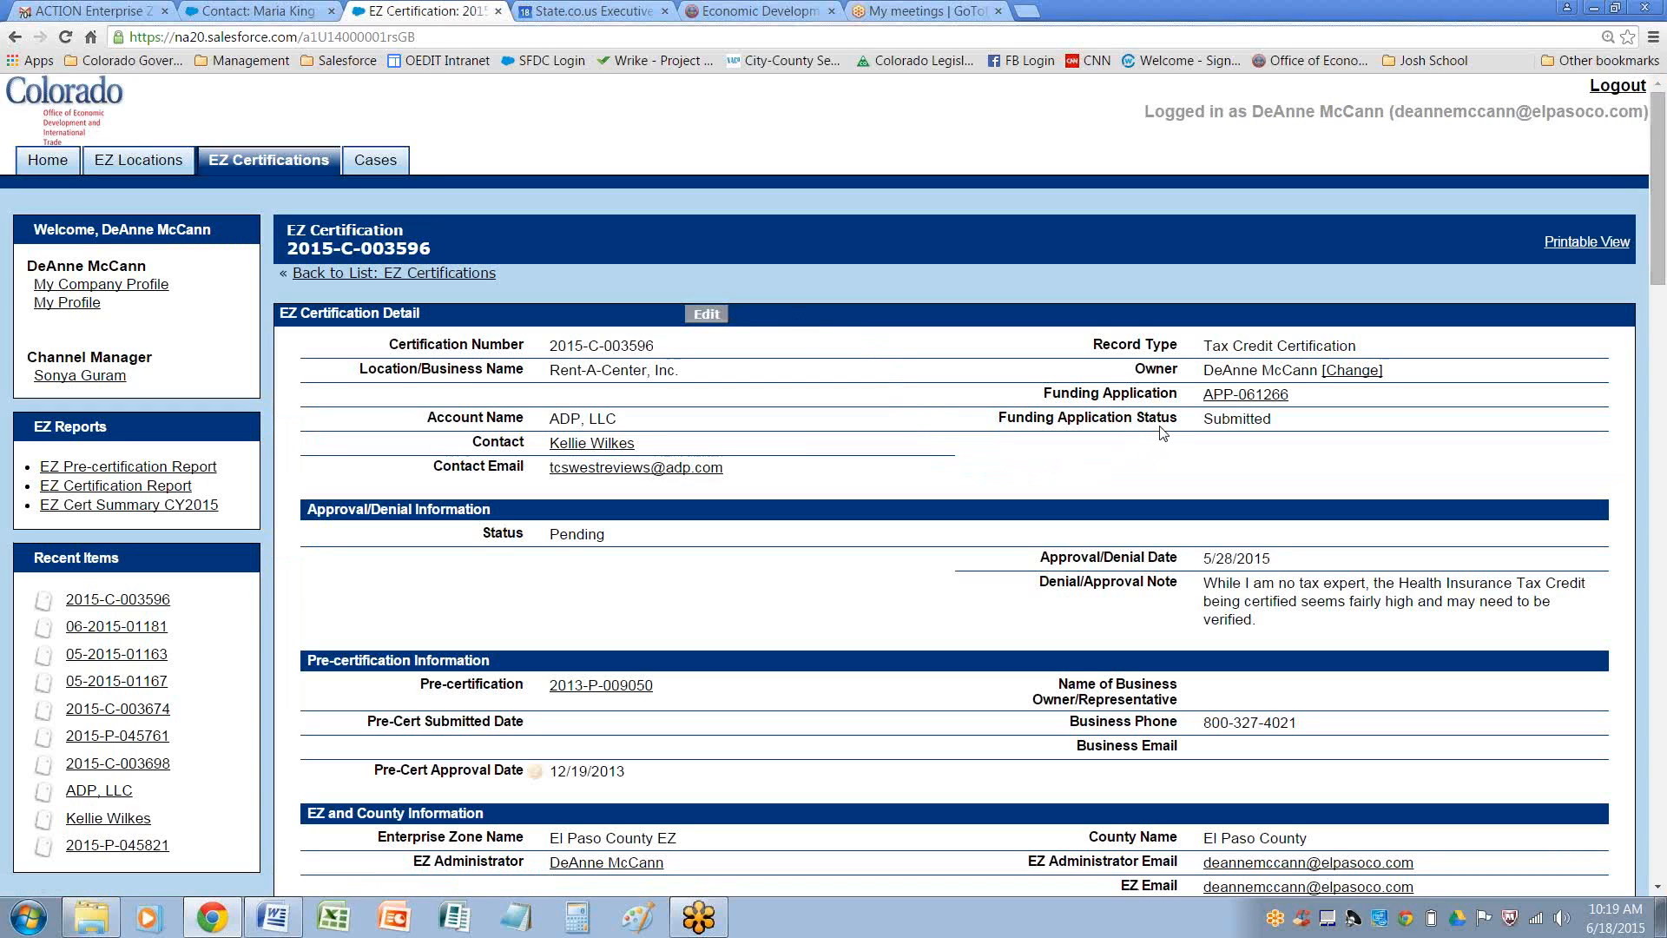
{"action": "left_click", "coordinate": [1248, 395]}
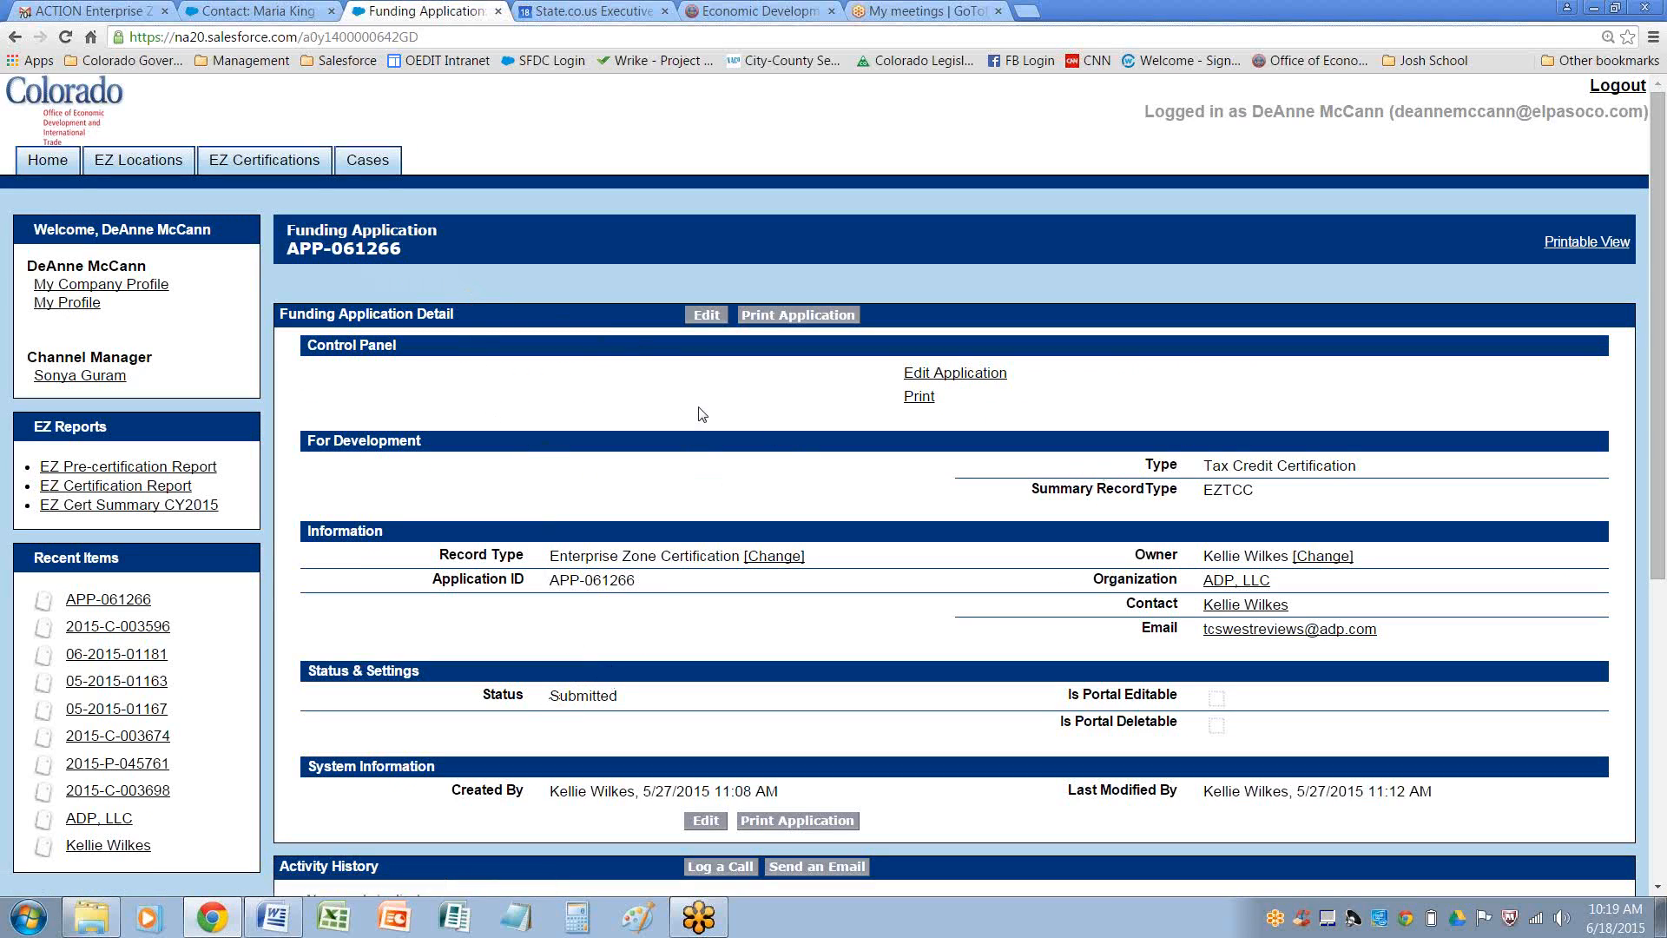
{"action": "left_click", "coordinate": [706, 314]}
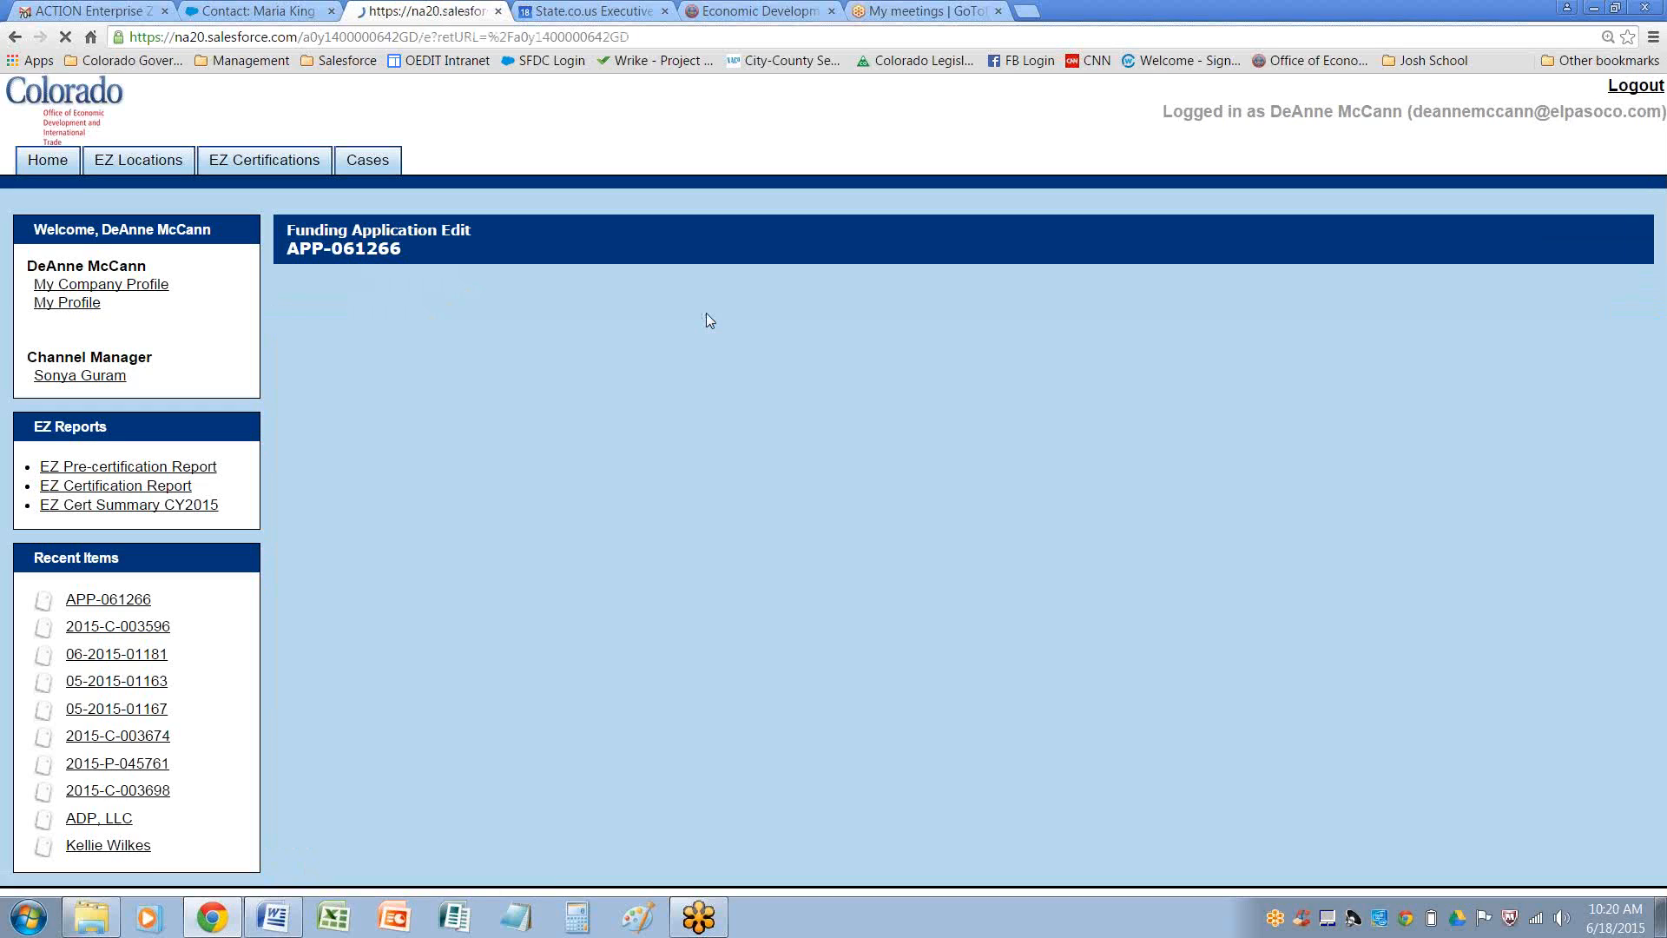
{"action": "left_click", "coordinate": [613, 480]}
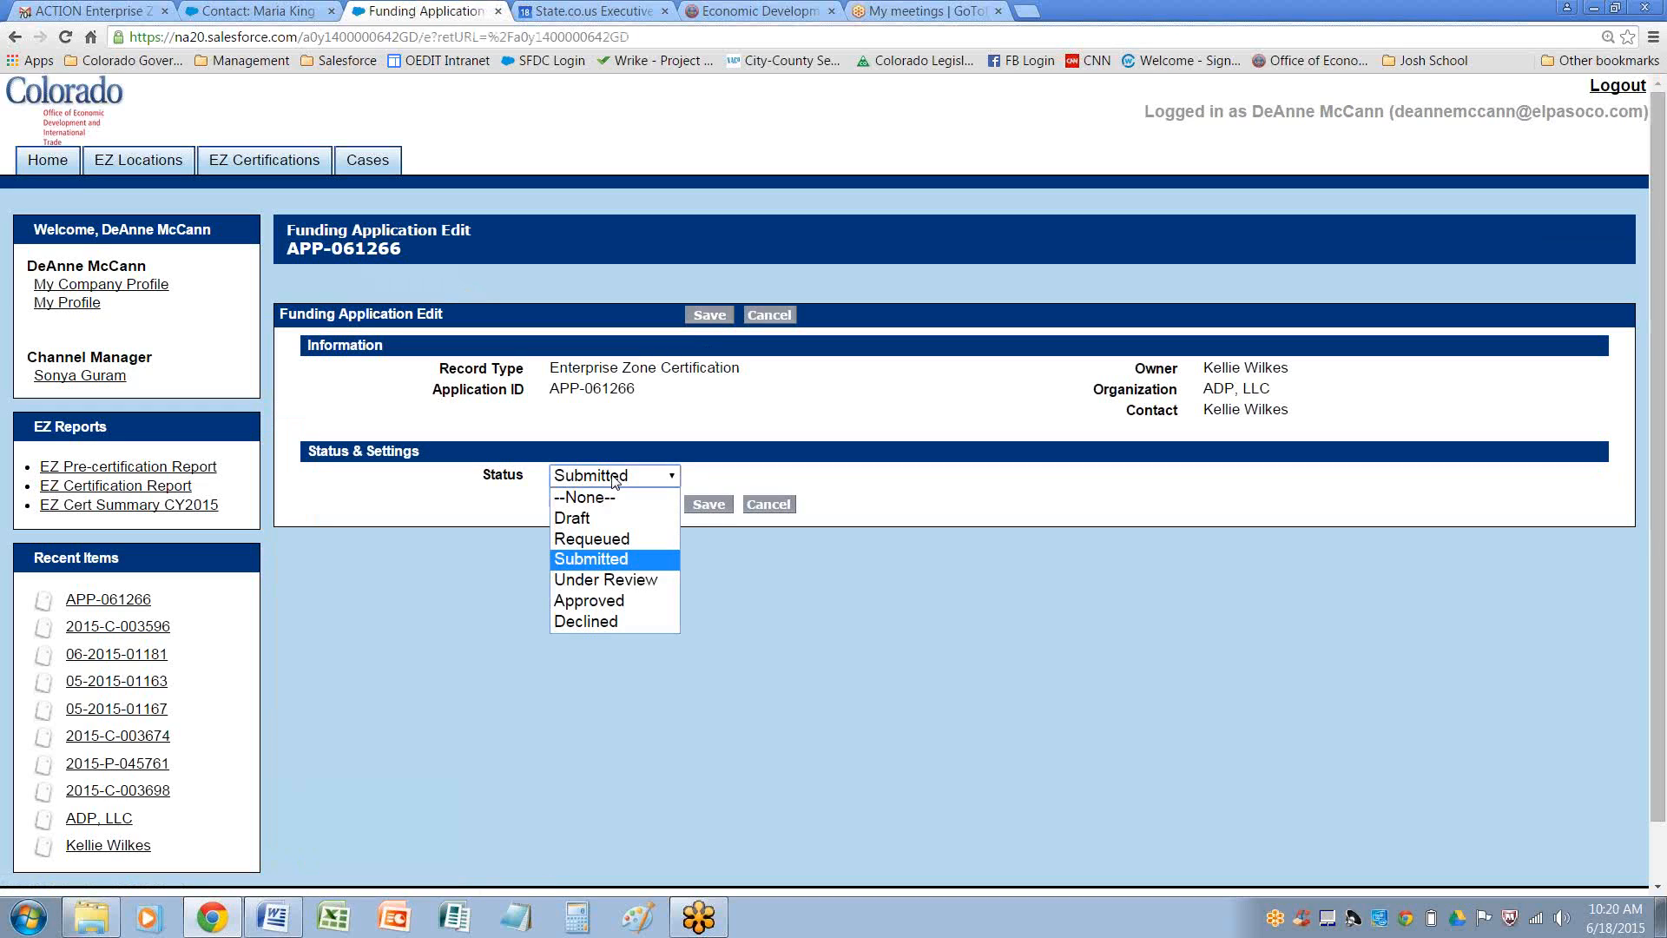
{"action": "left_click", "coordinate": [612, 518]}
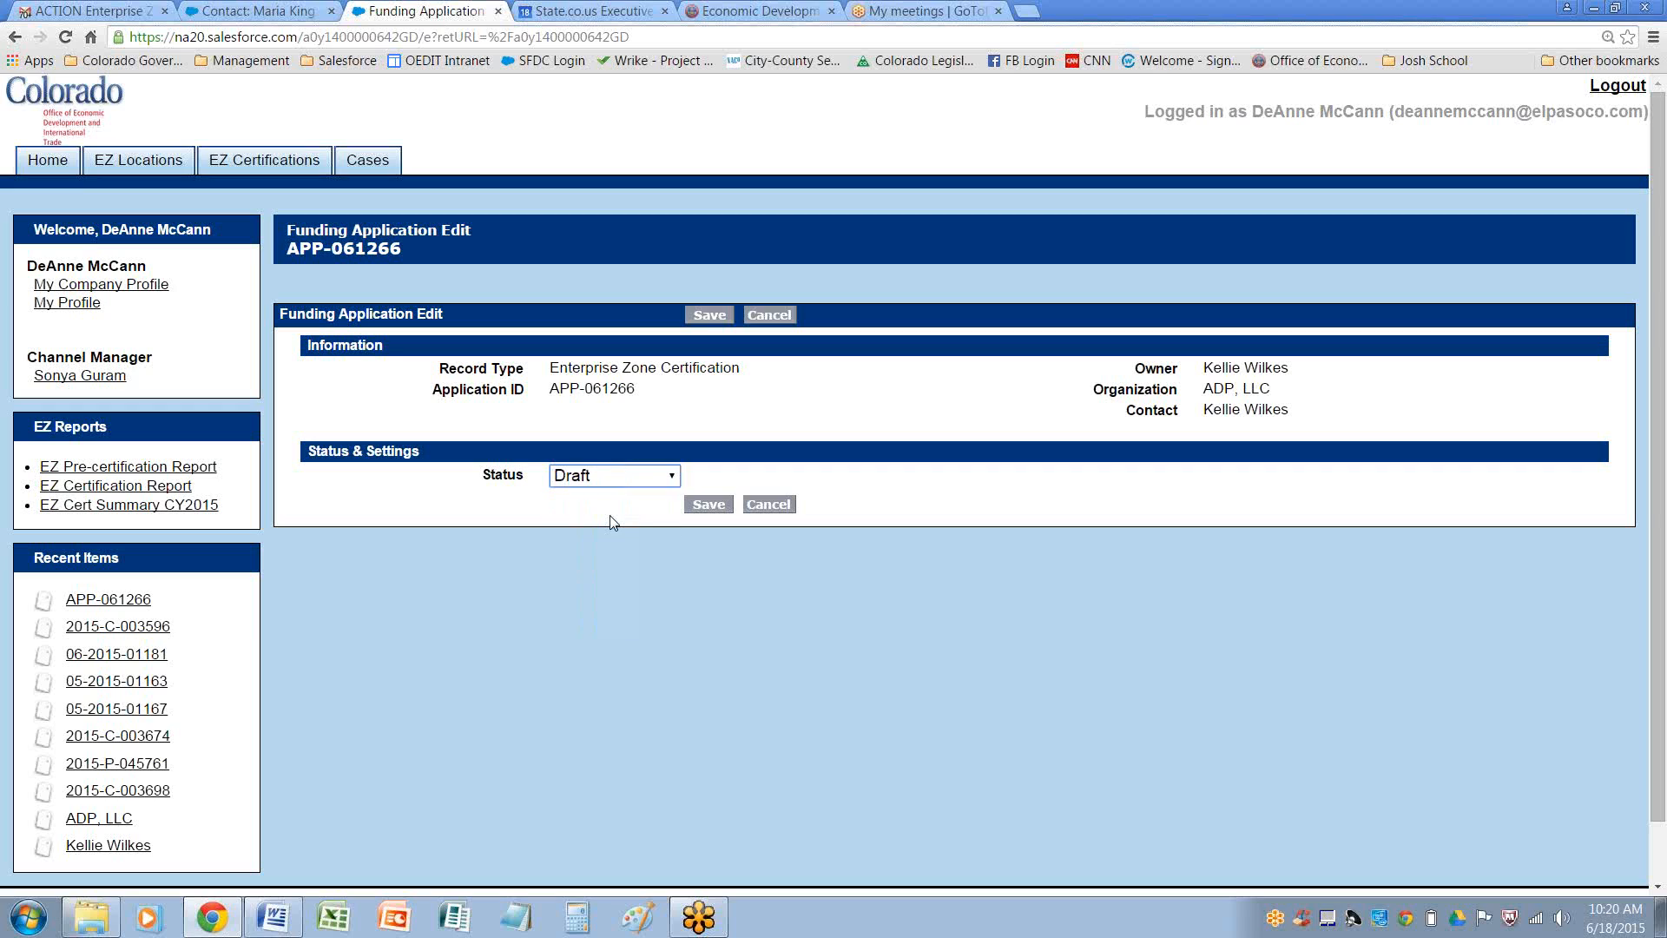
{"action": "left_click", "coordinate": [709, 504]}
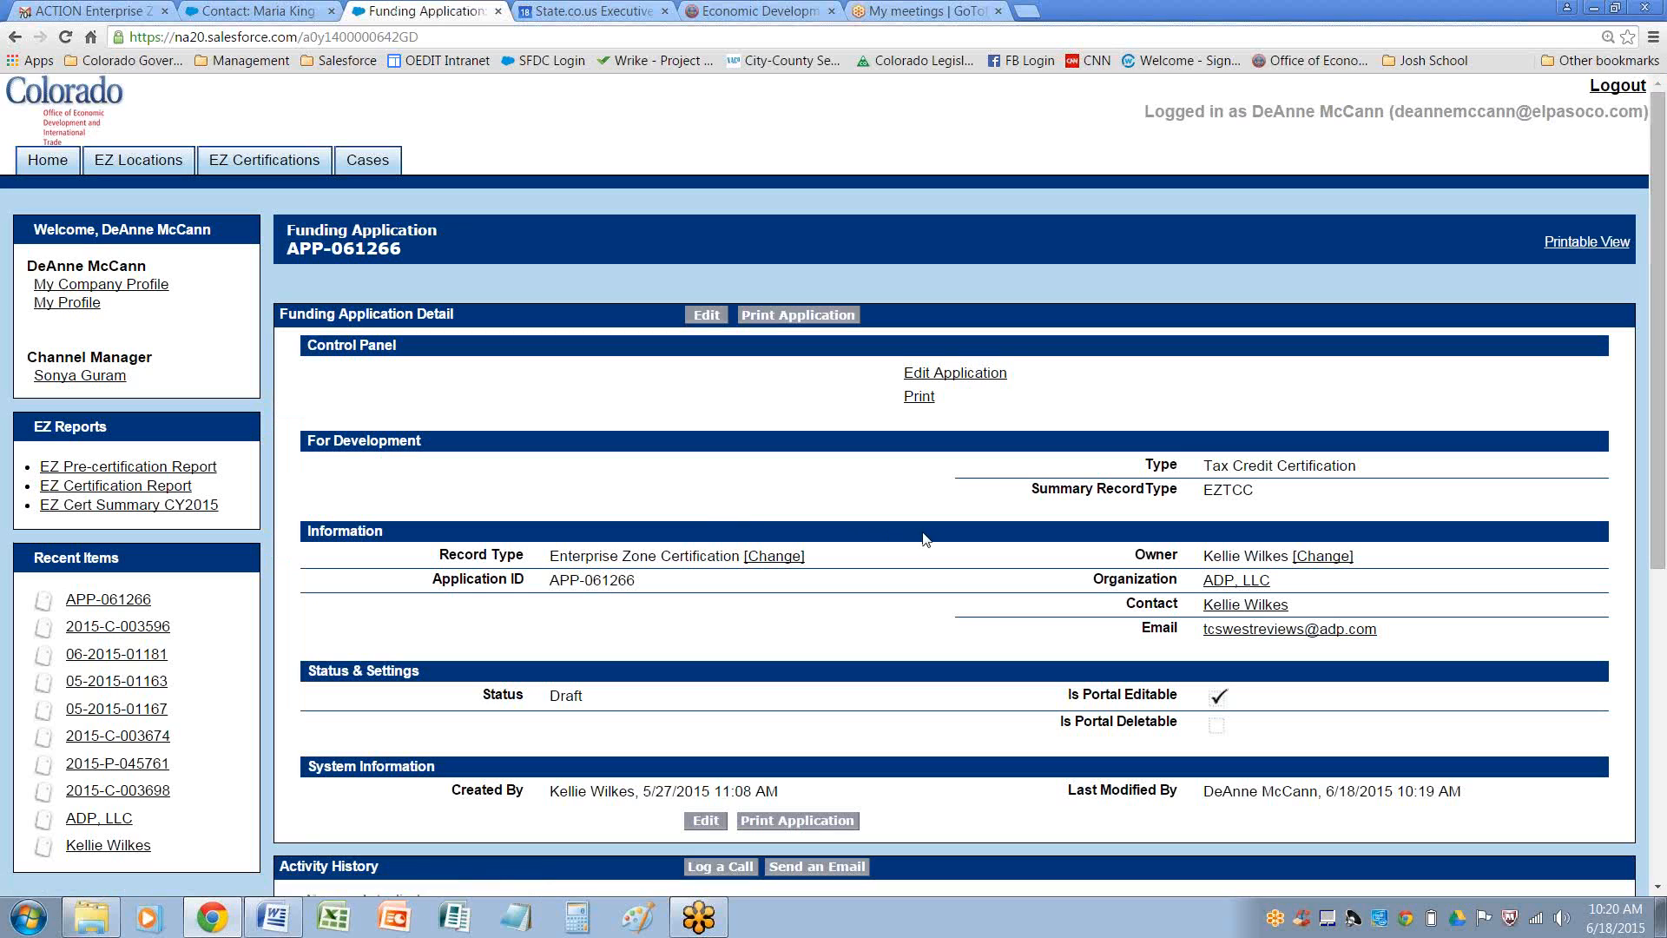
{"action": "scroll", "coordinate": [955, 528], "scroll_direction": "down", "scroll_amount": 6}
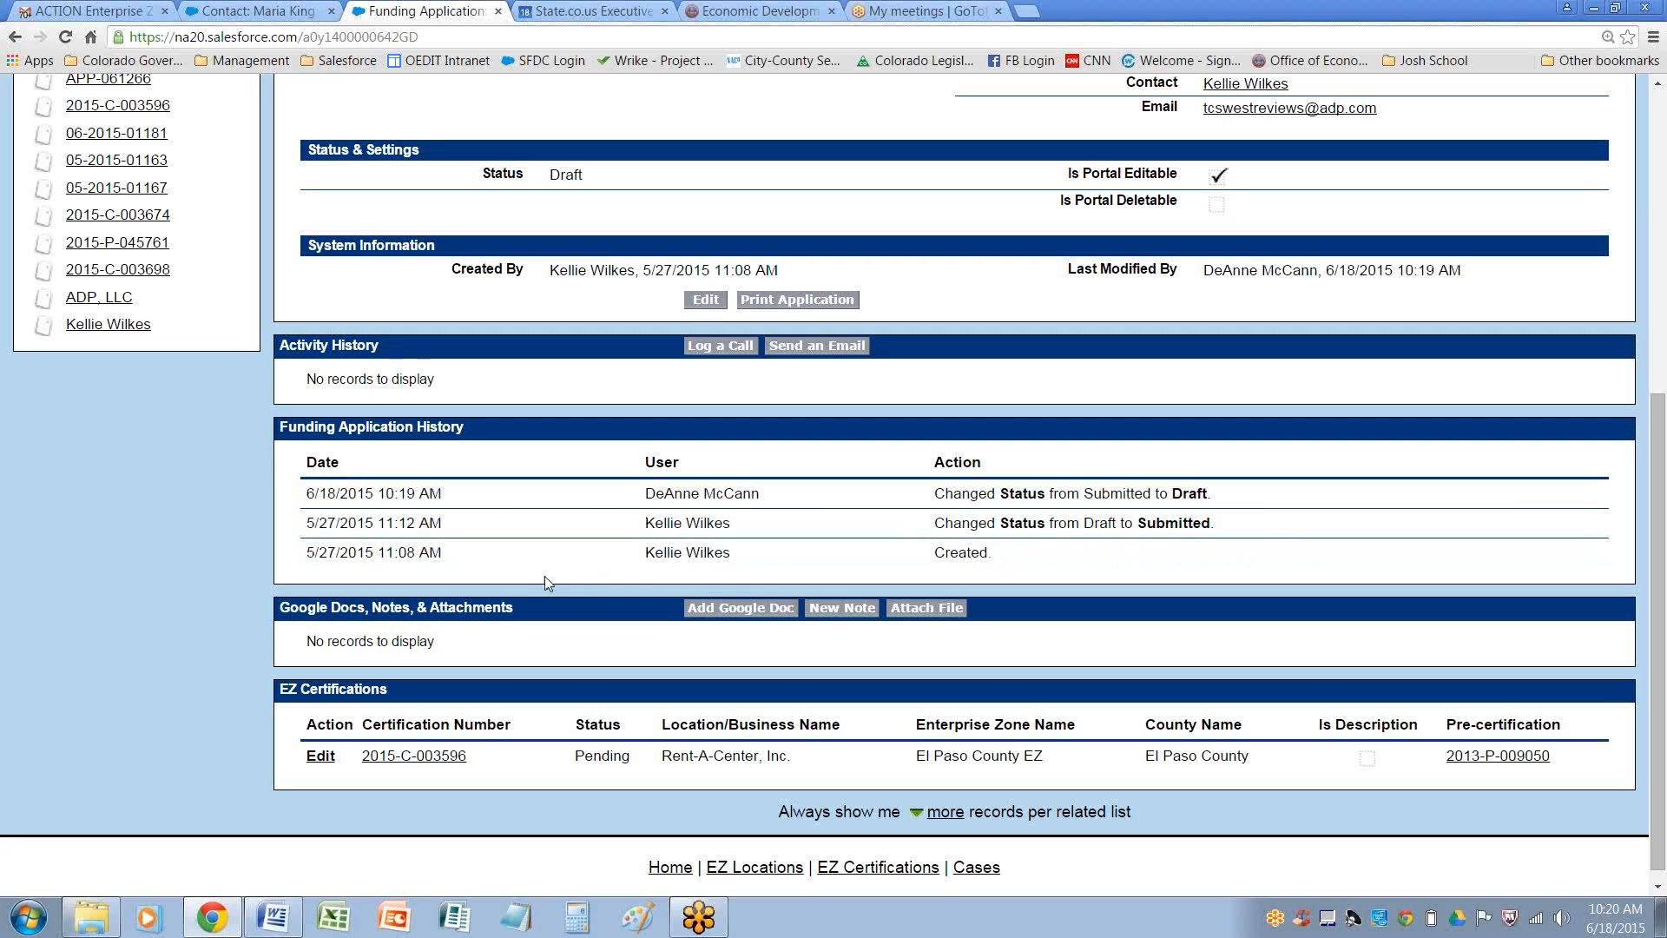
{"action": "left_click", "coordinate": [419, 754]}
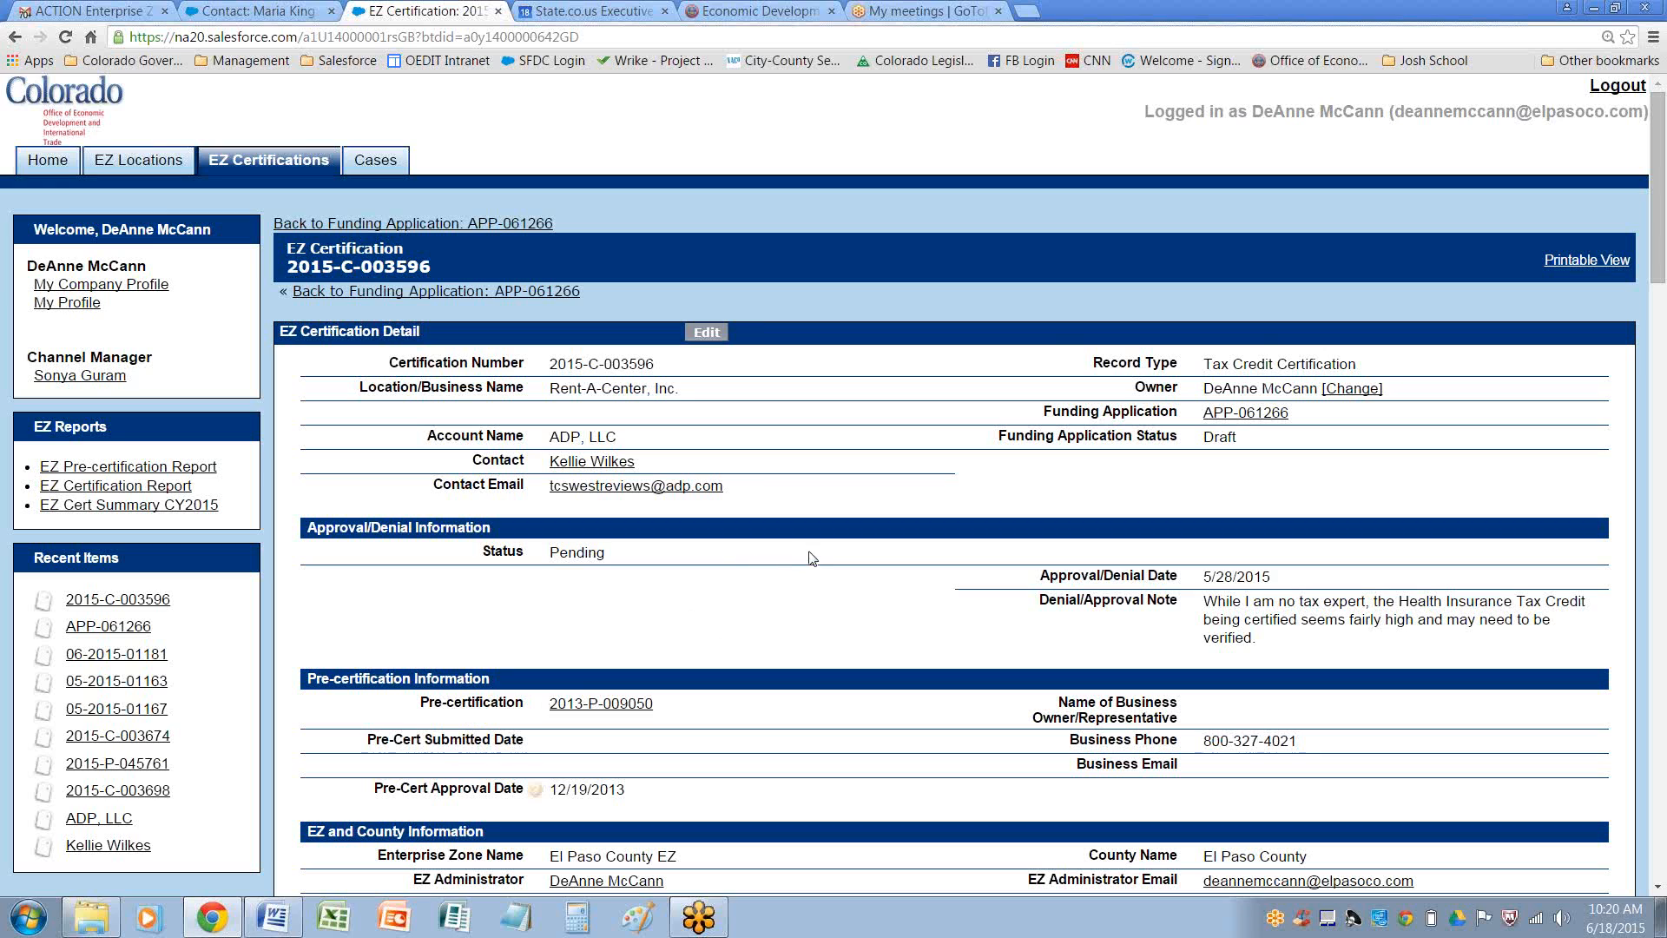
{"action": "scroll", "coordinate": [812, 558], "scroll_direction": "down", "scroll_amount": 3}
{"action": "scroll", "coordinate": [673, 465], "scroll_direction": "up", "scroll_amount": 3}
{"action": "left_click_drag", "start_coordinate": [654, 469], "coordinate": [549, 469]}
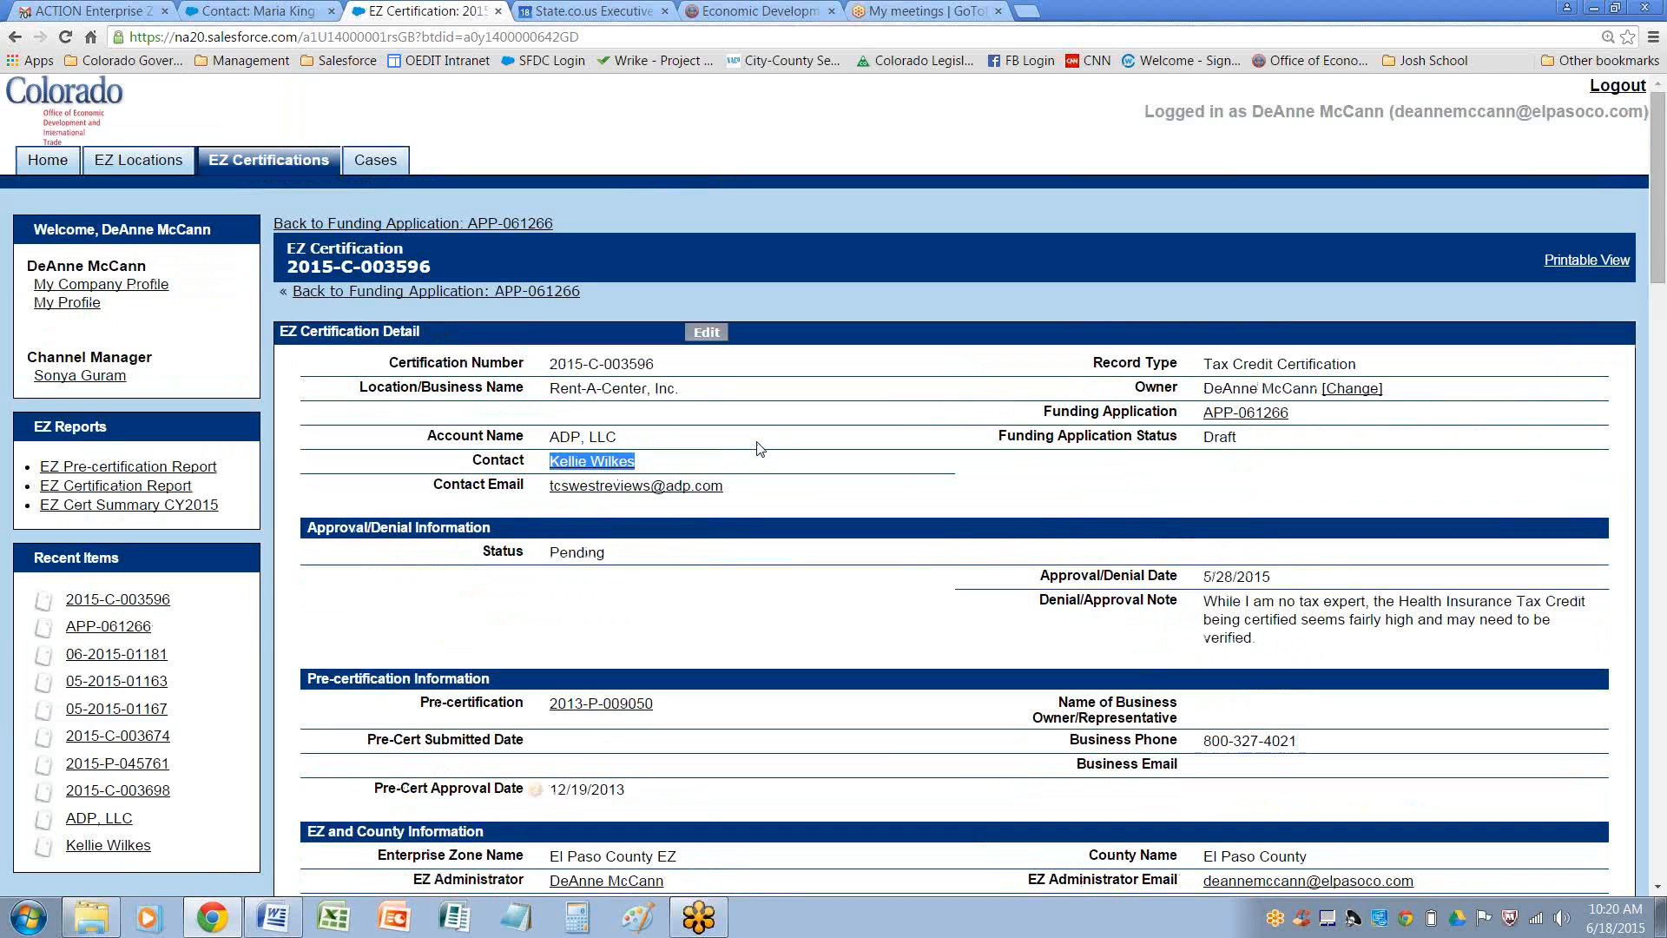
{"action": "scroll", "coordinate": [796, 468], "scroll_direction": "down", "scroll_amount": 2}
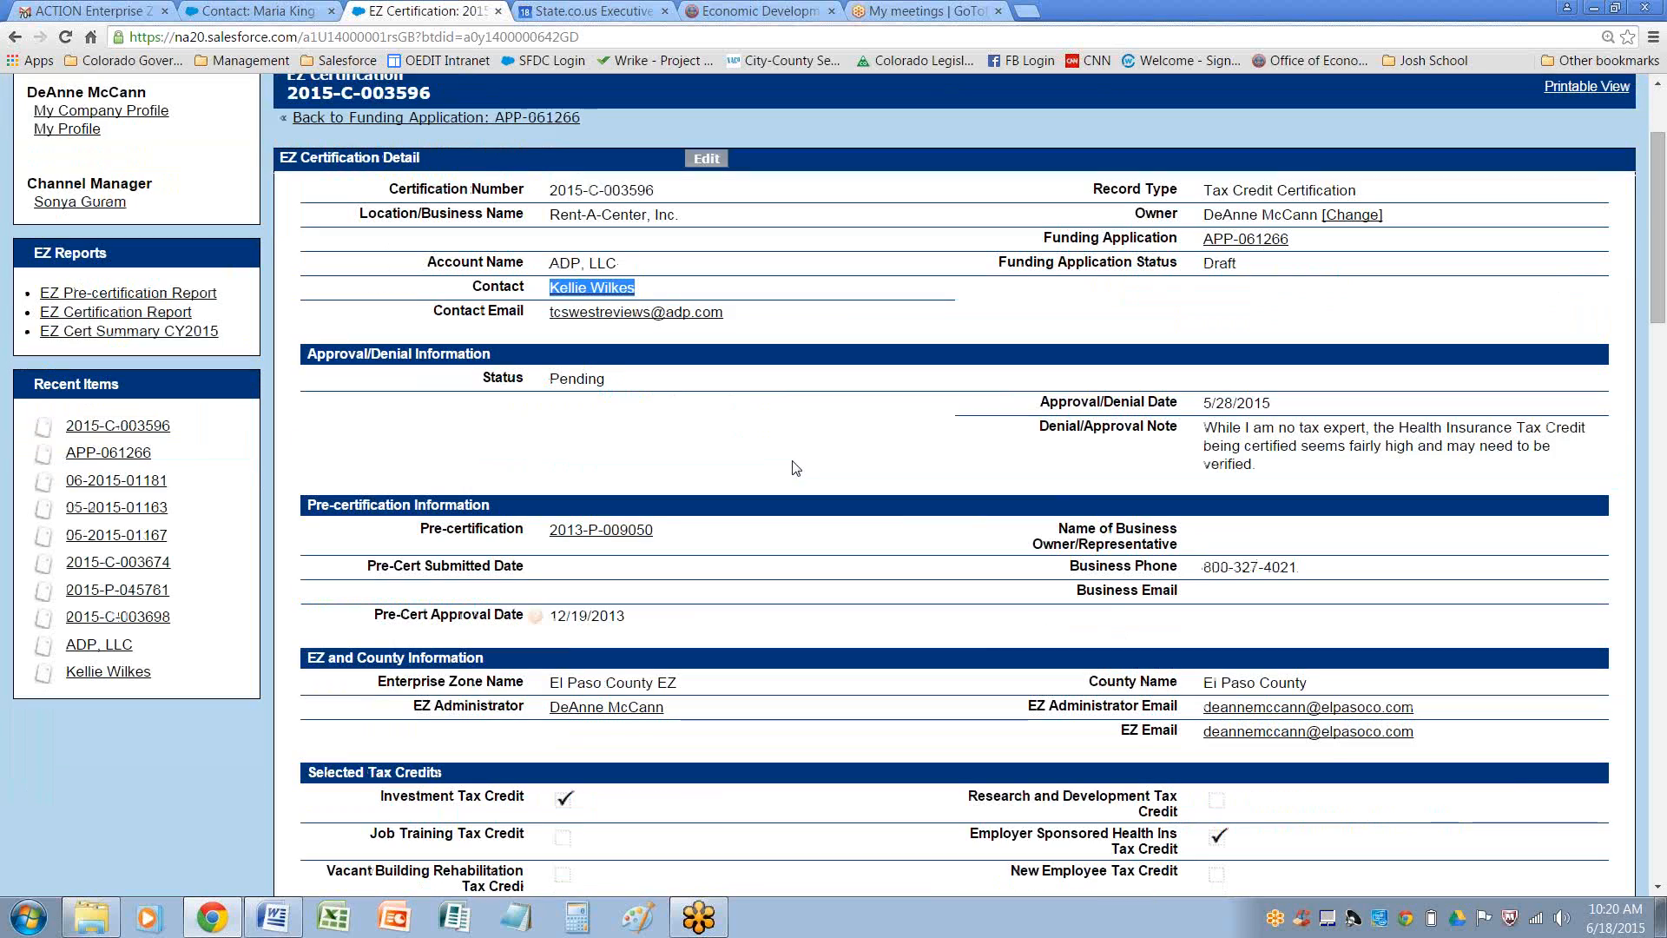
{"action": "scroll", "coordinate": [796, 468], "scroll_direction": "down", "scroll_amount": 4}
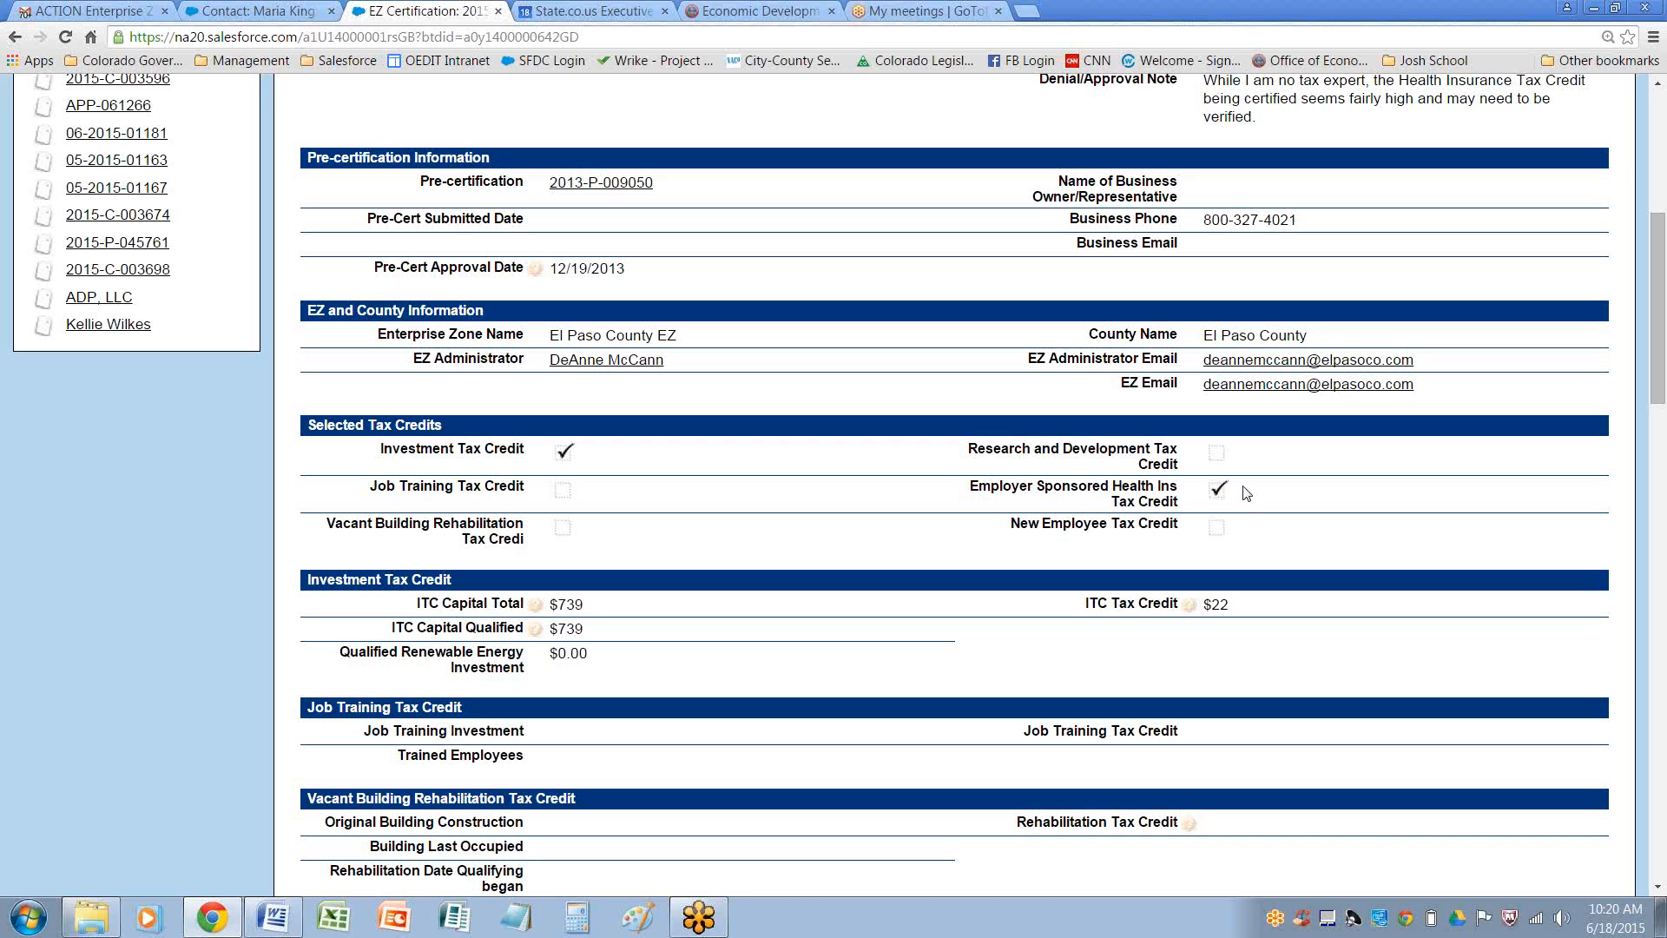
{"action": "scroll", "coordinate": [1269, 501], "scroll_direction": "down", "scroll_amount": 6}
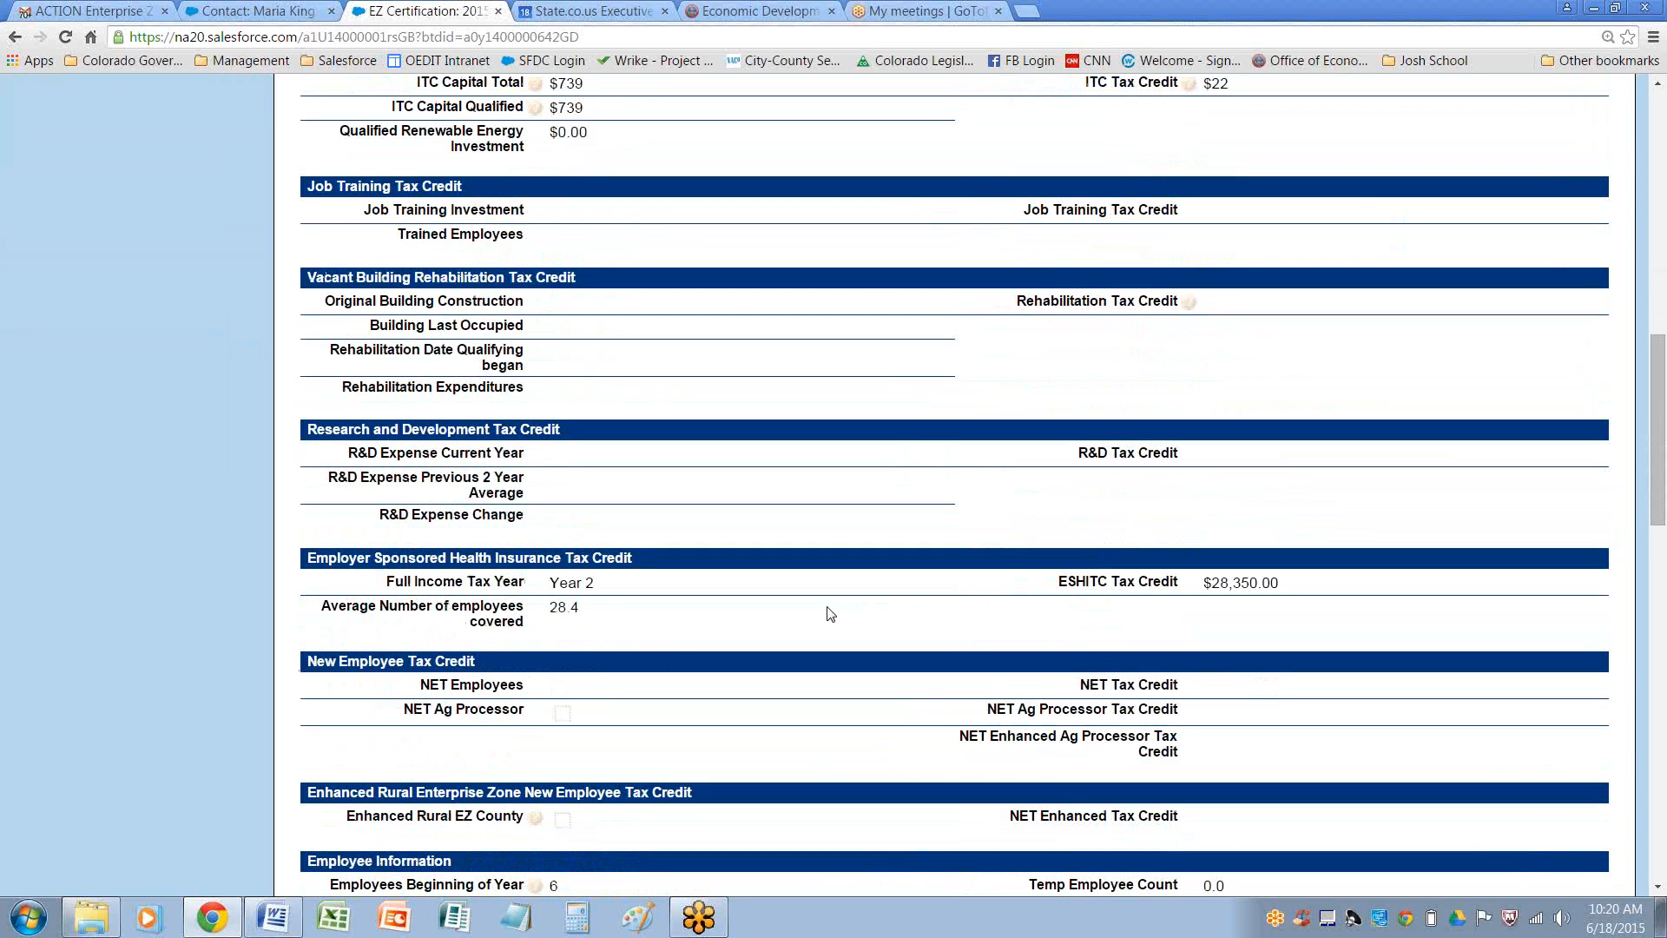
{"action": "scroll", "coordinate": [829, 608], "scroll_direction": "down", "scroll_amount": 7}
{"action": "scroll", "coordinate": [829, 599], "scroll_direction": "down", "scroll_amount": 9}
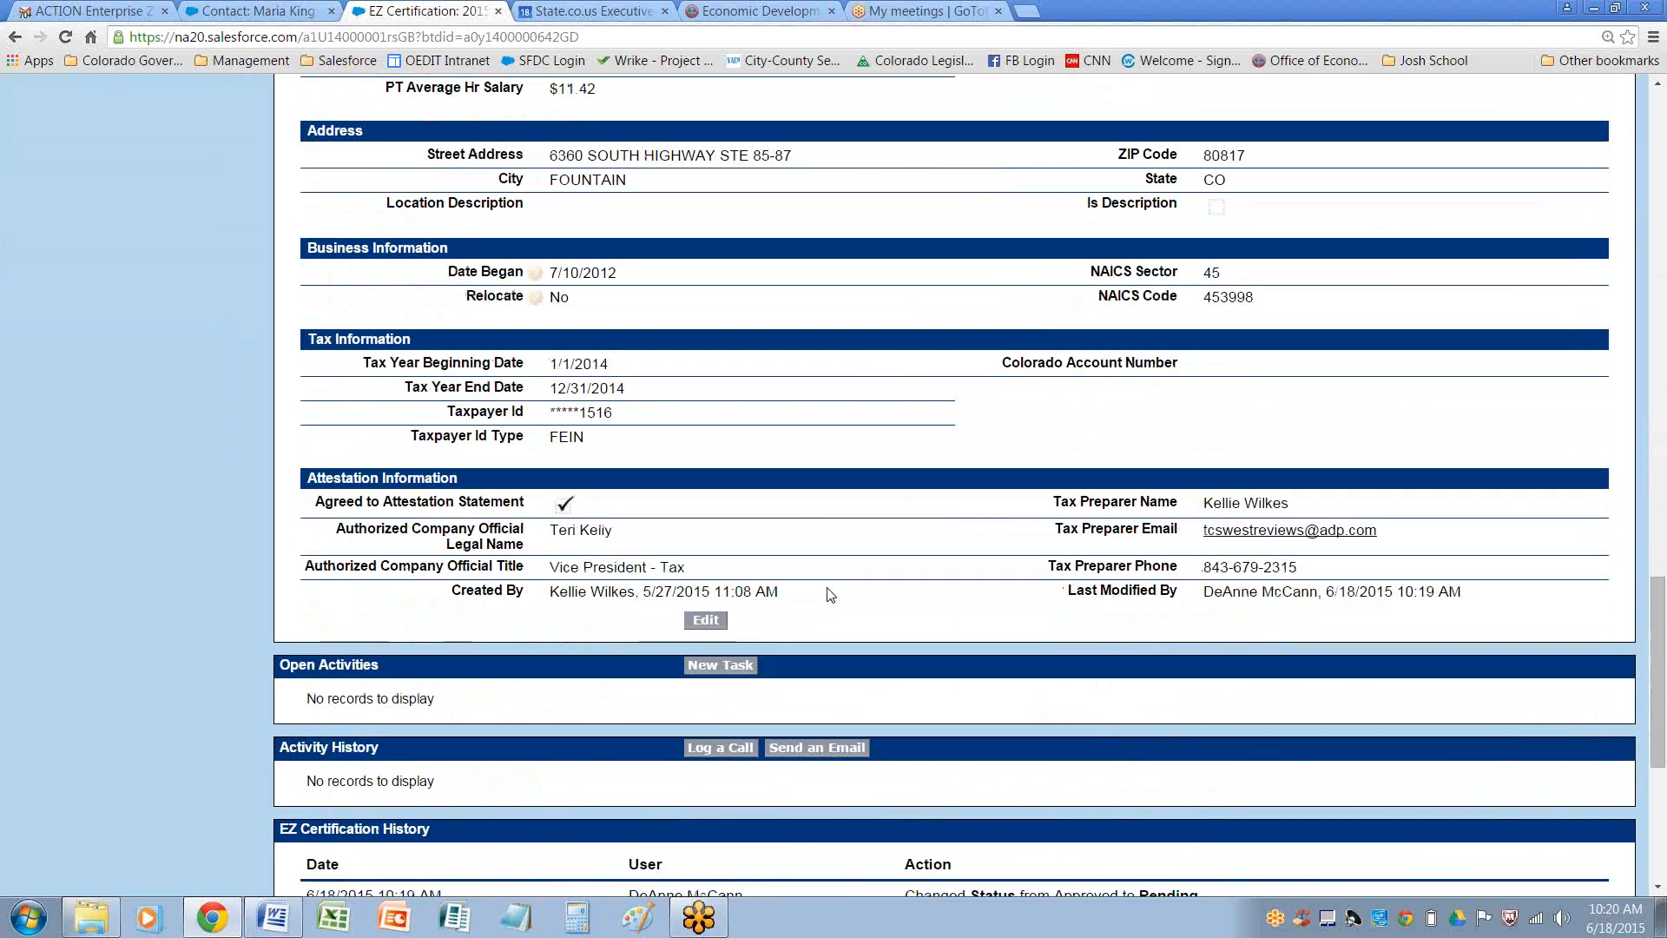
Start an email from the certification's activity history addressed to the applicant contact, chosen through the lookup
{"action": "scroll", "coordinate": [877, 486], "scroll_direction": "down", "scroll_amount": 1}
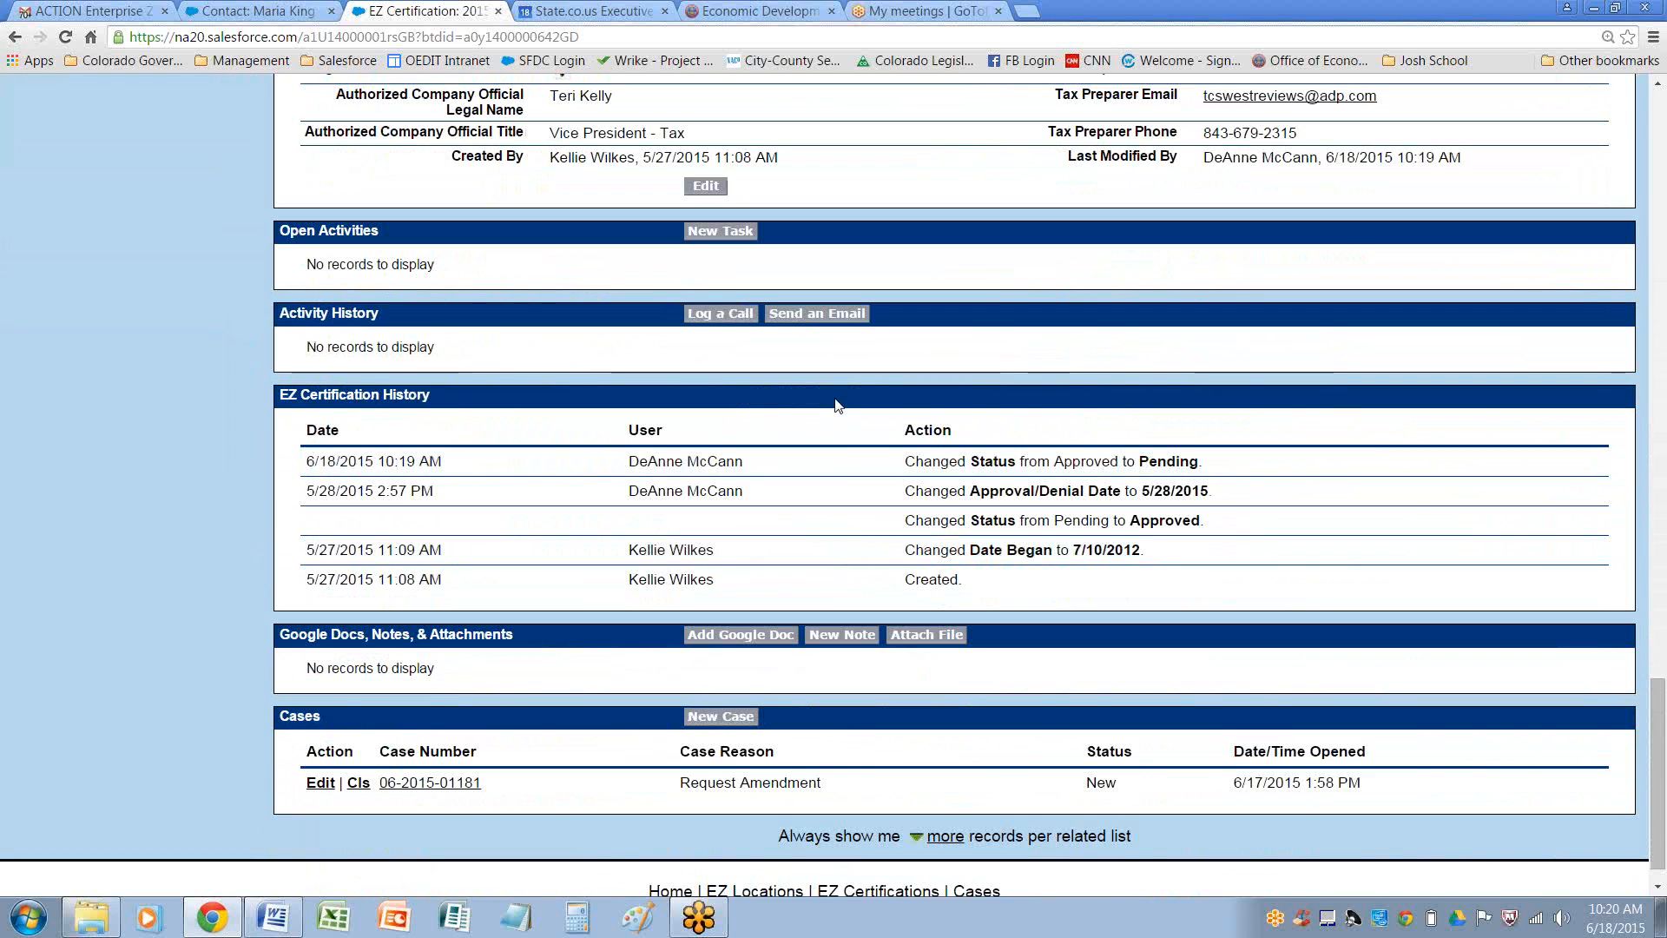
{"action": "left_click", "coordinate": [824, 313]}
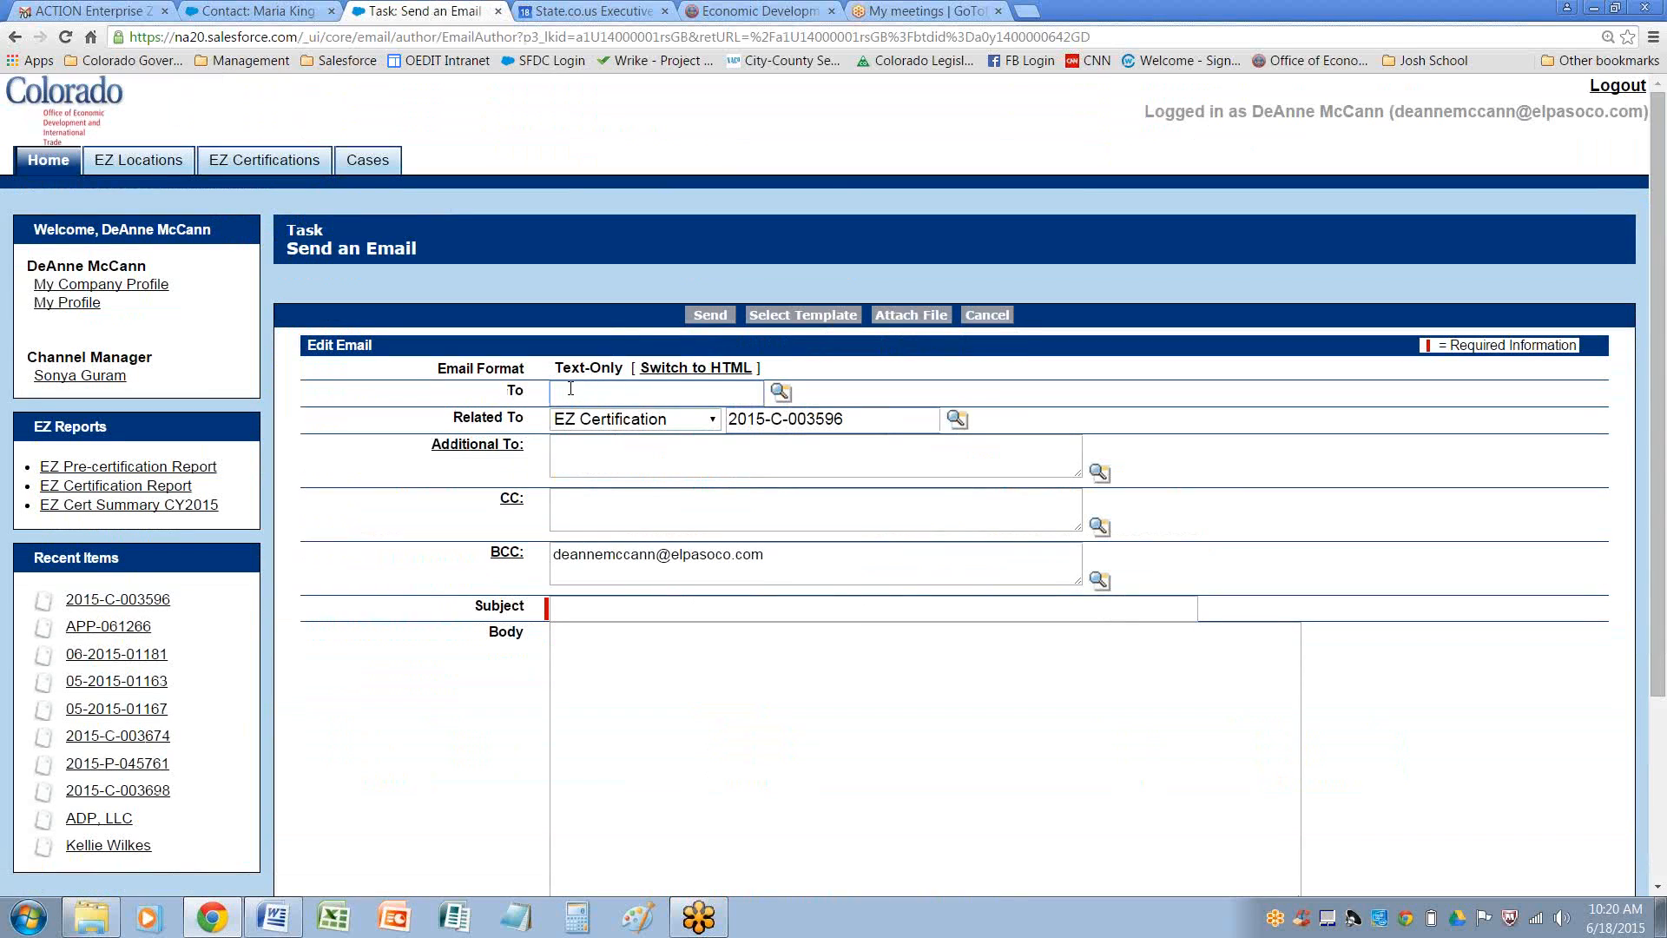
{"action": "left_click", "coordinate": [781, 392]}
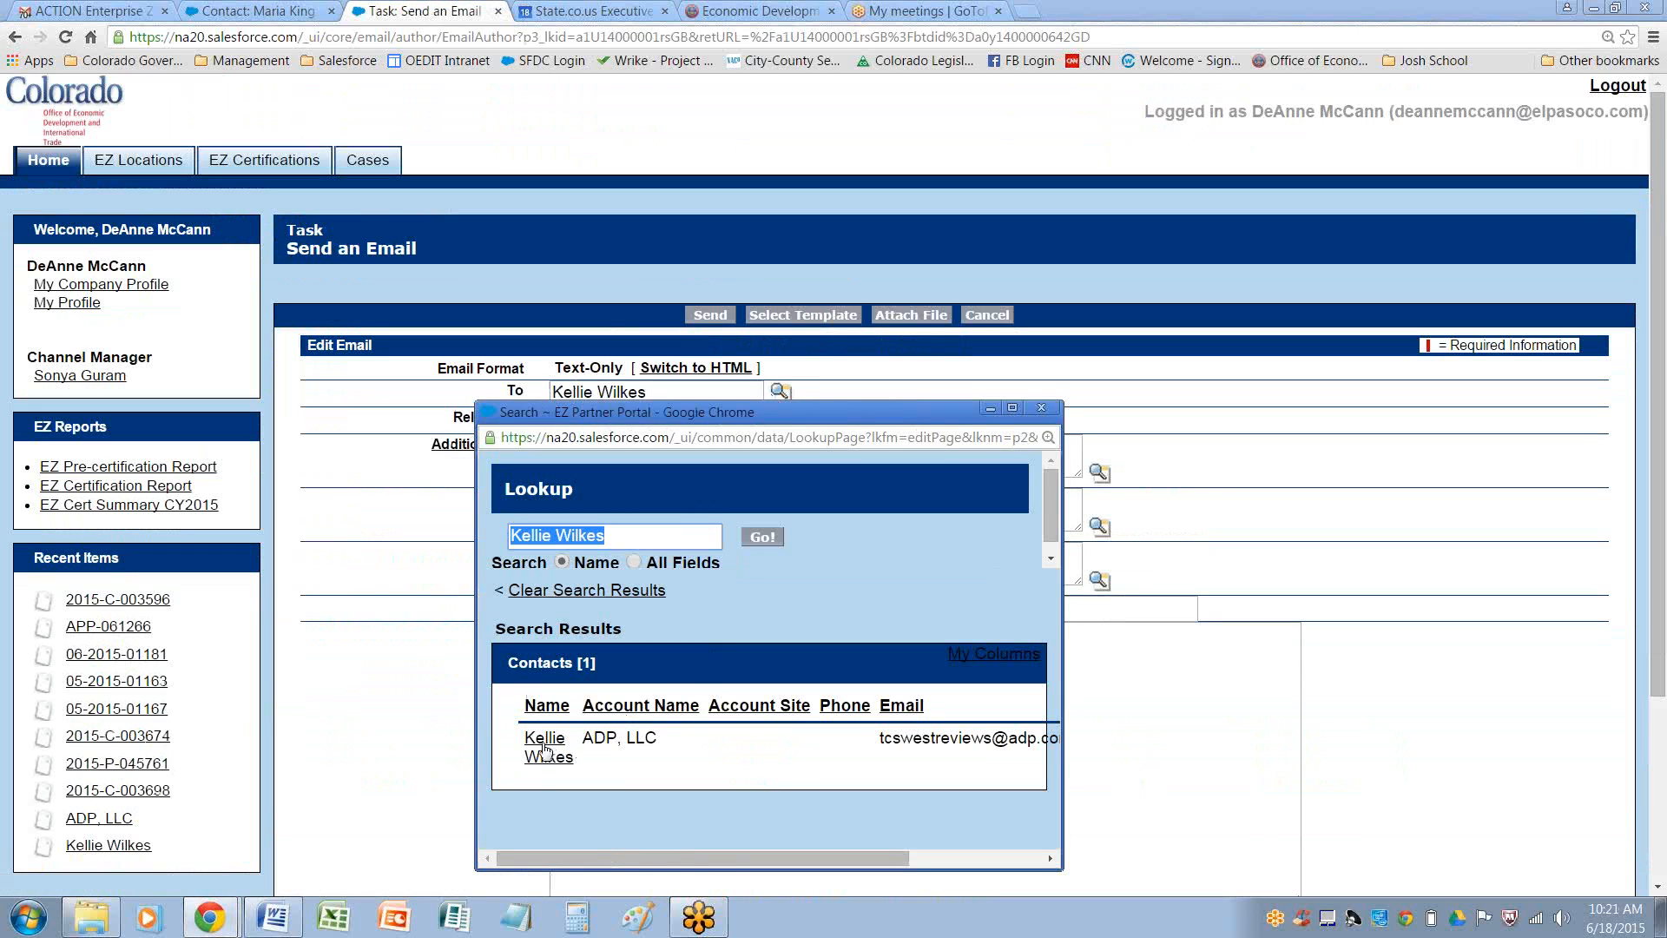
{"action": "left_click", "coordinate": [544, 743]}
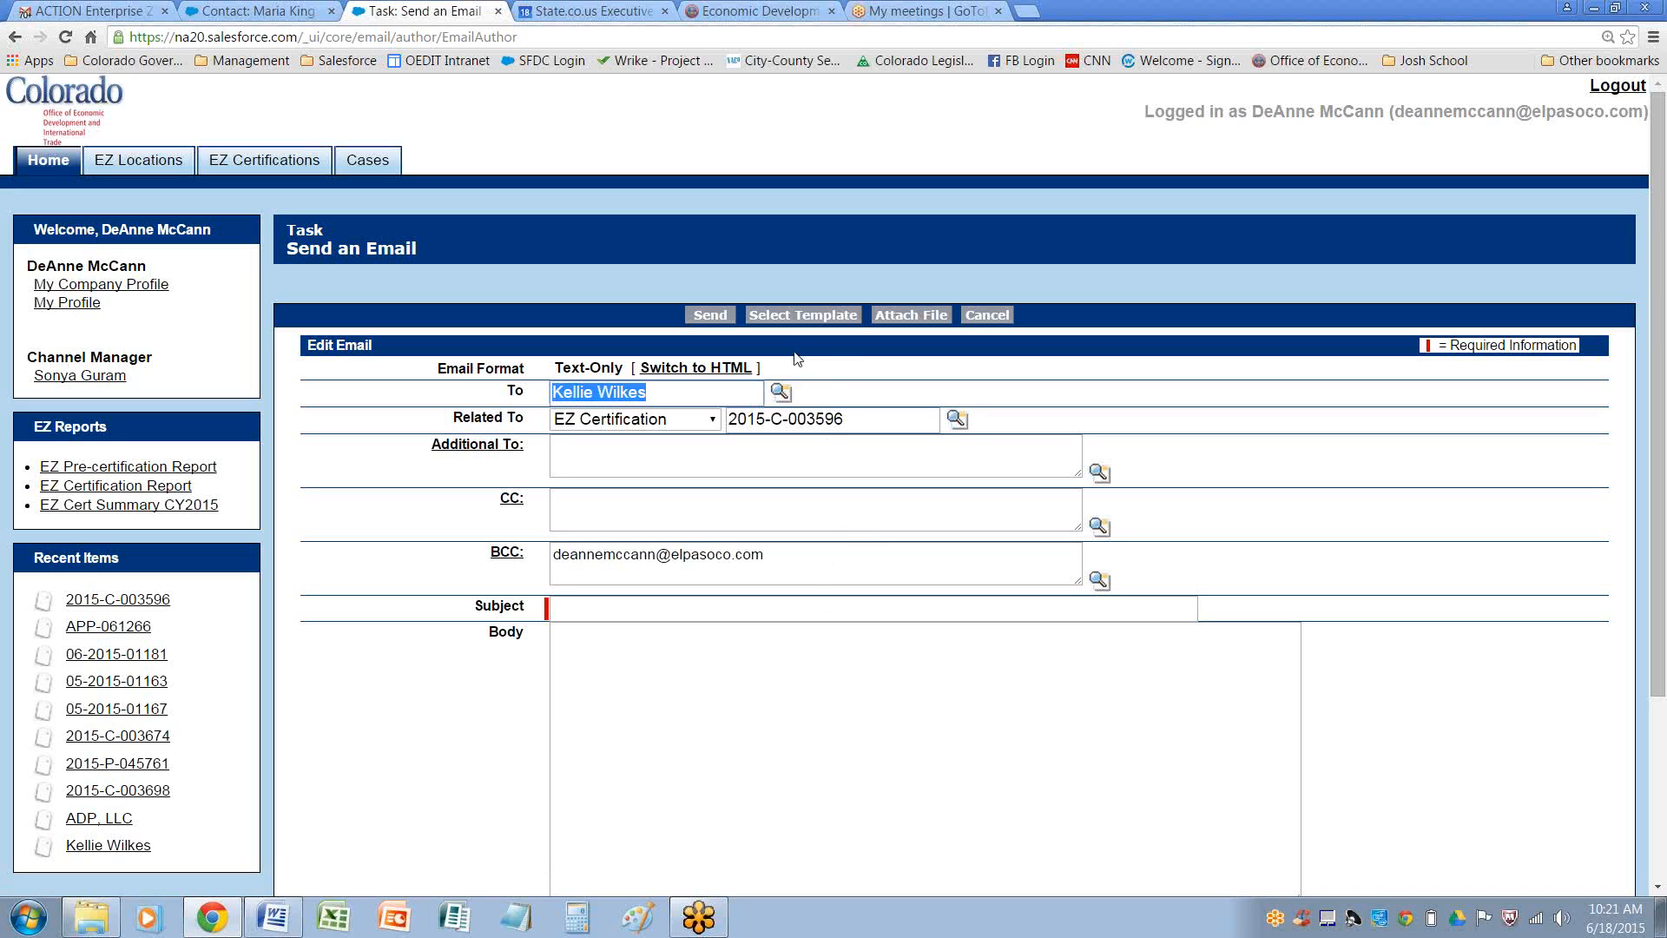
Apply the 'BFI: EZ Certification AMENDMENT NOTICE' template, review the message body and BCC, and send the email
{"action": "left_click", "coordinate": [808, 319]}
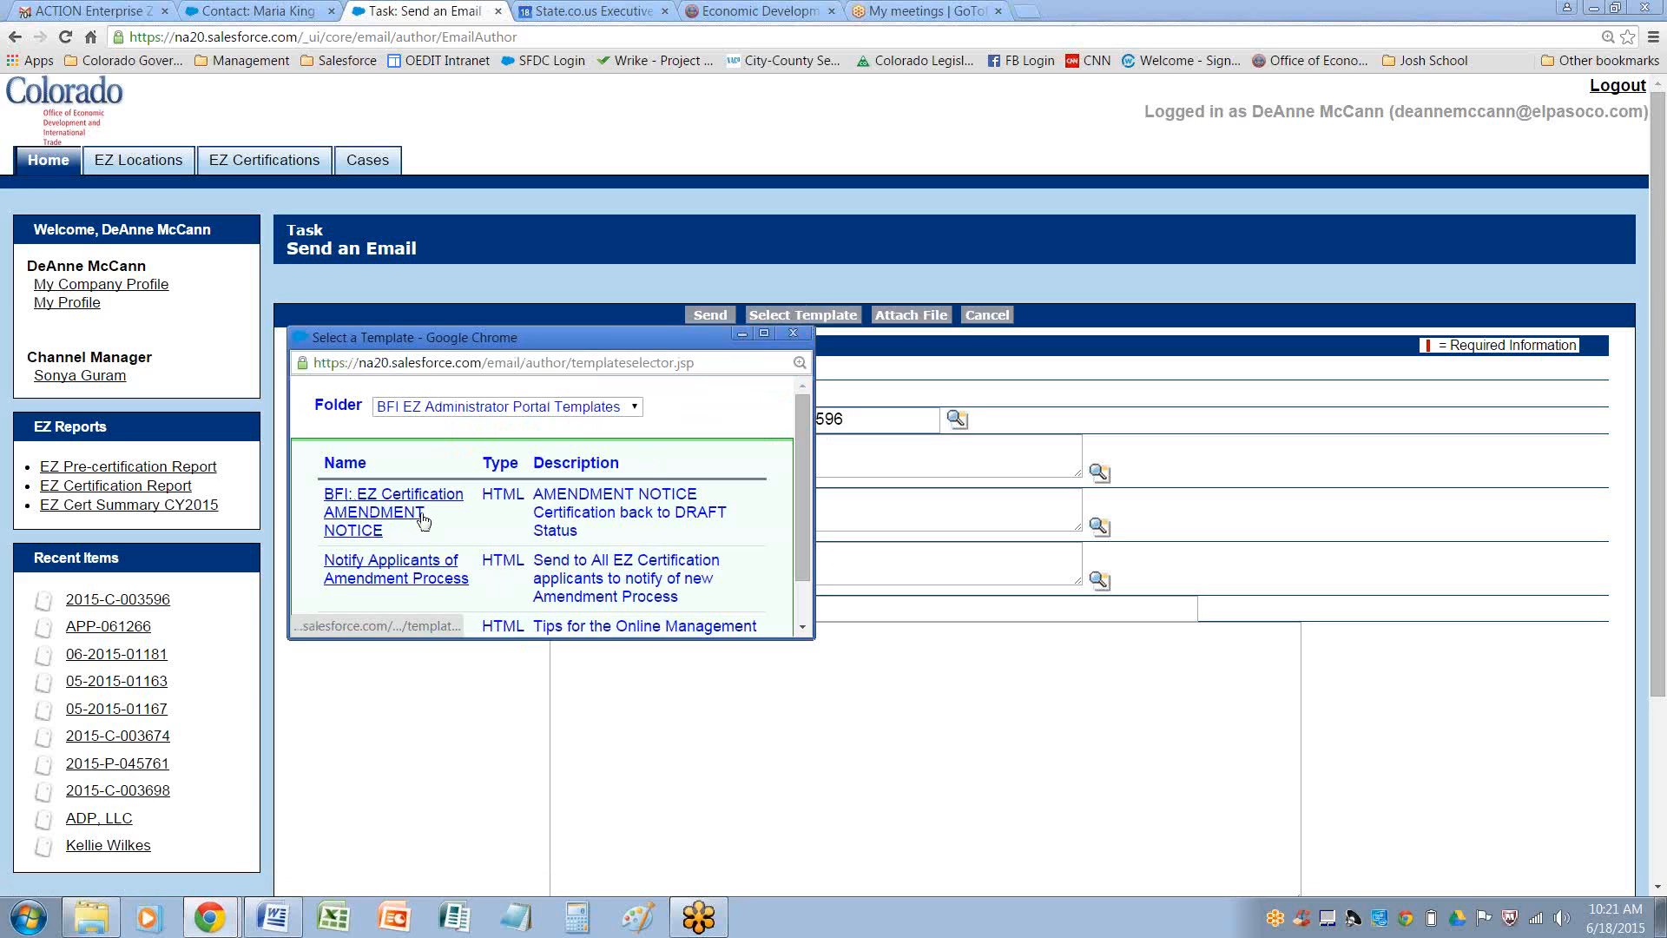
{"action": "left_click", "coordinate": [363, 519]}
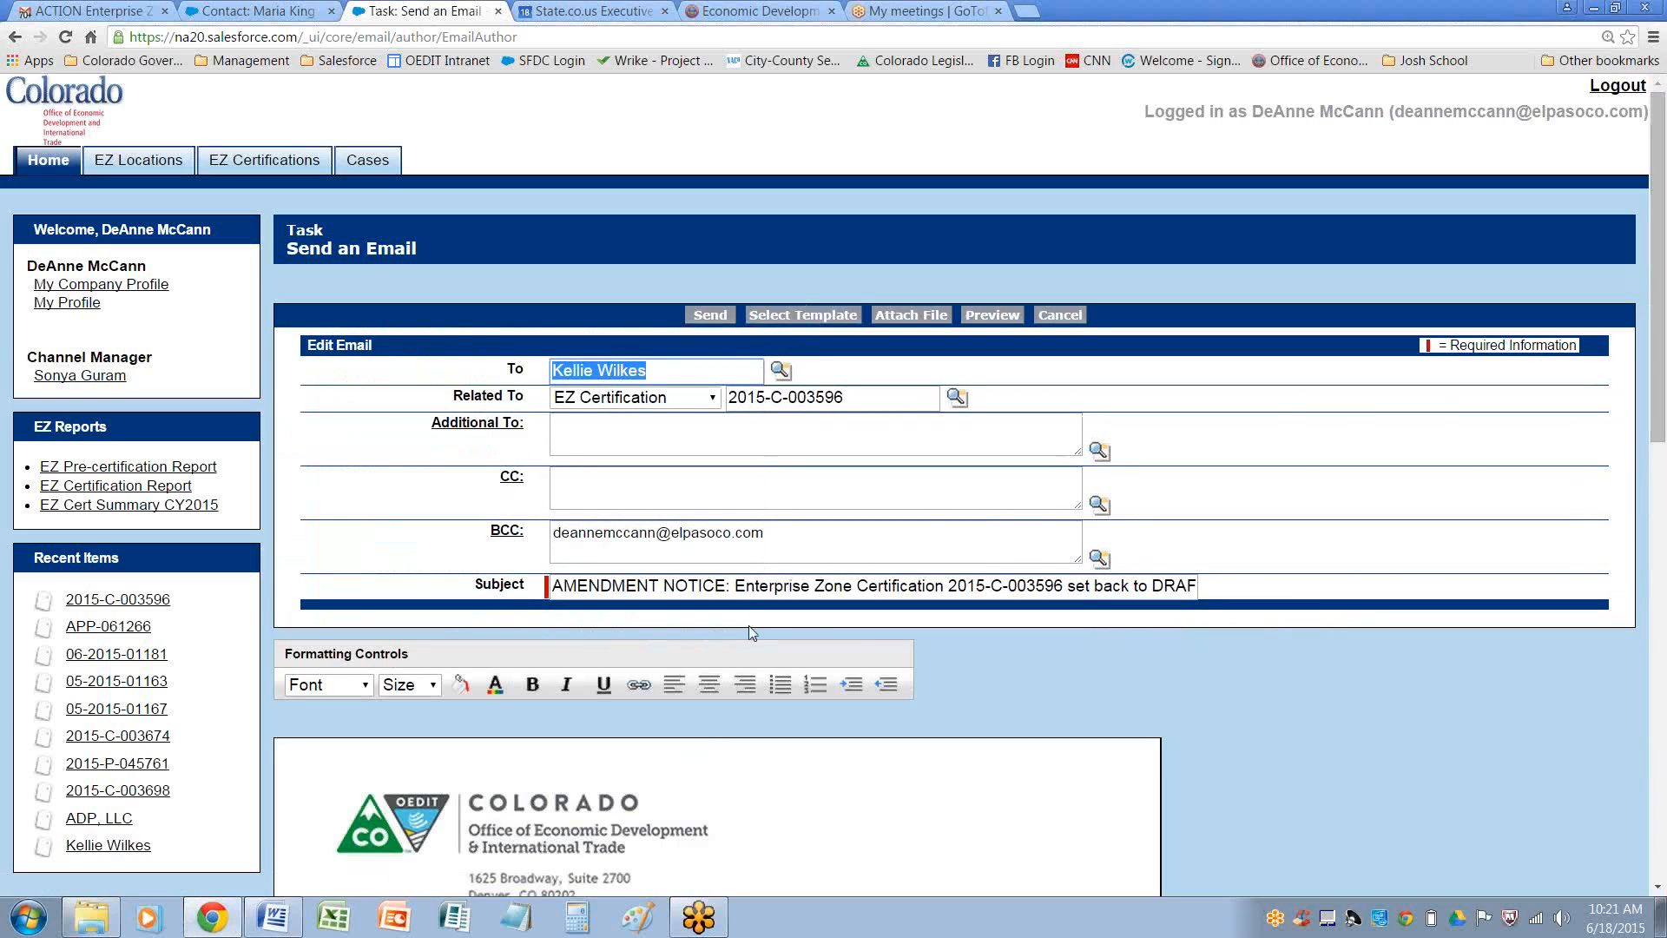
{"action": "left_click_drag", "start_coordinate": [1660, 398], "coordinate": [1657, 668]}
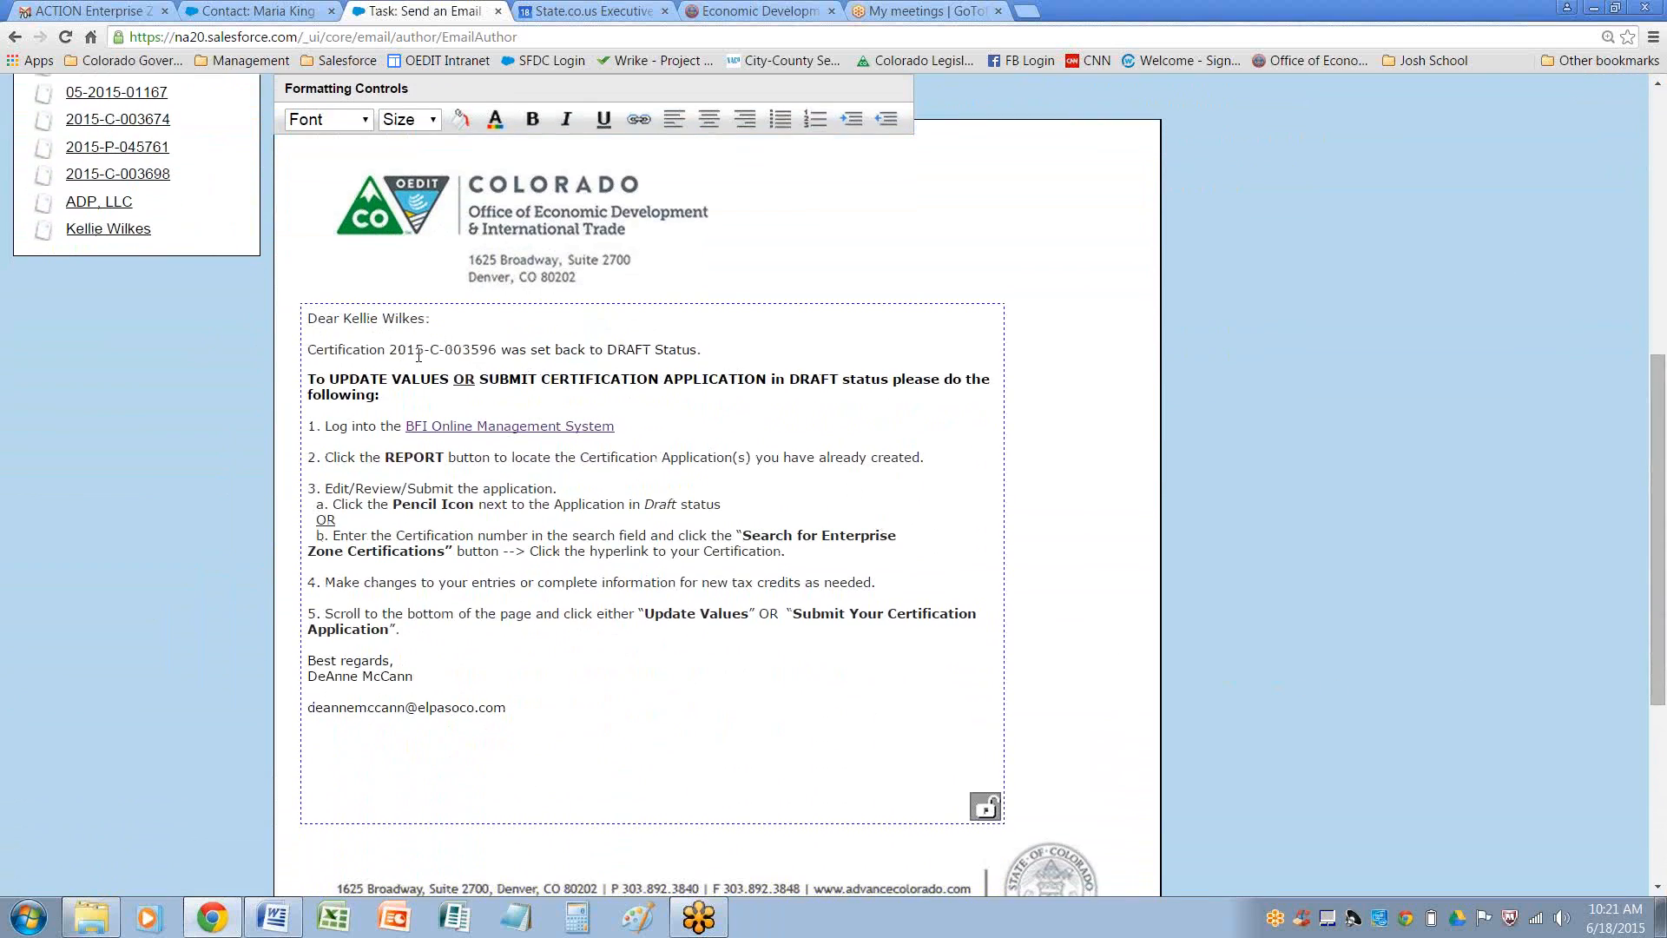
{"action": "left_click_drag", "start_coordinate": [402, 350], "coordinate": [497, 352]}
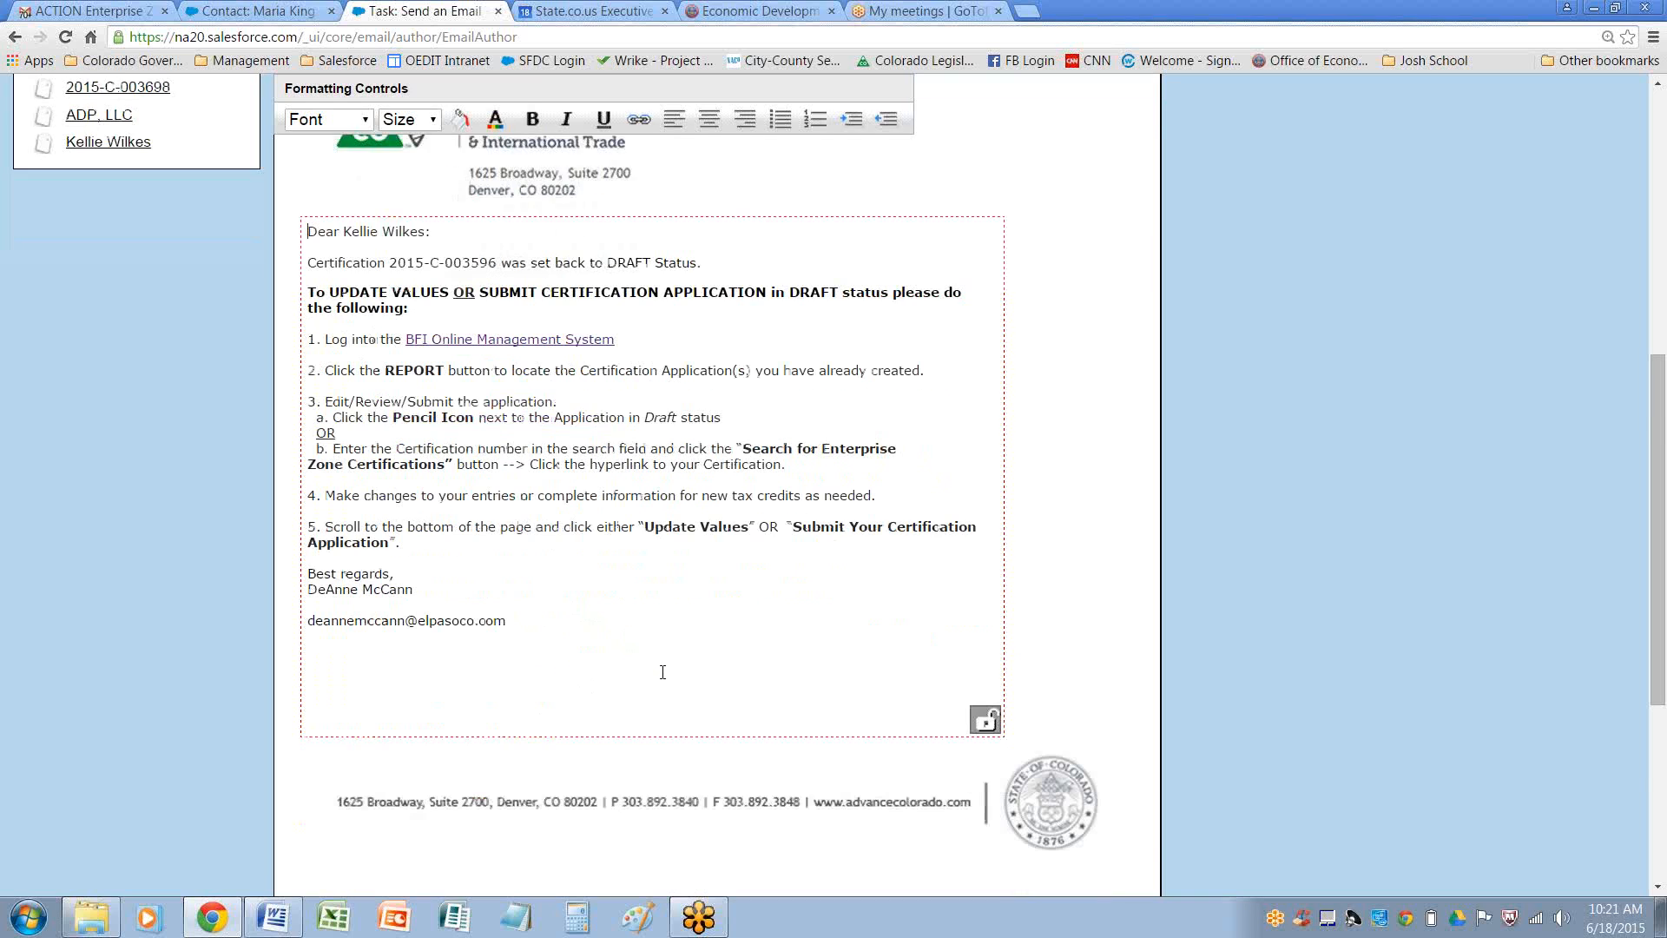
{"action": "scroll", "coordinate": [659, 671], "scroll_direction": "up", "scroll_amount": 4}
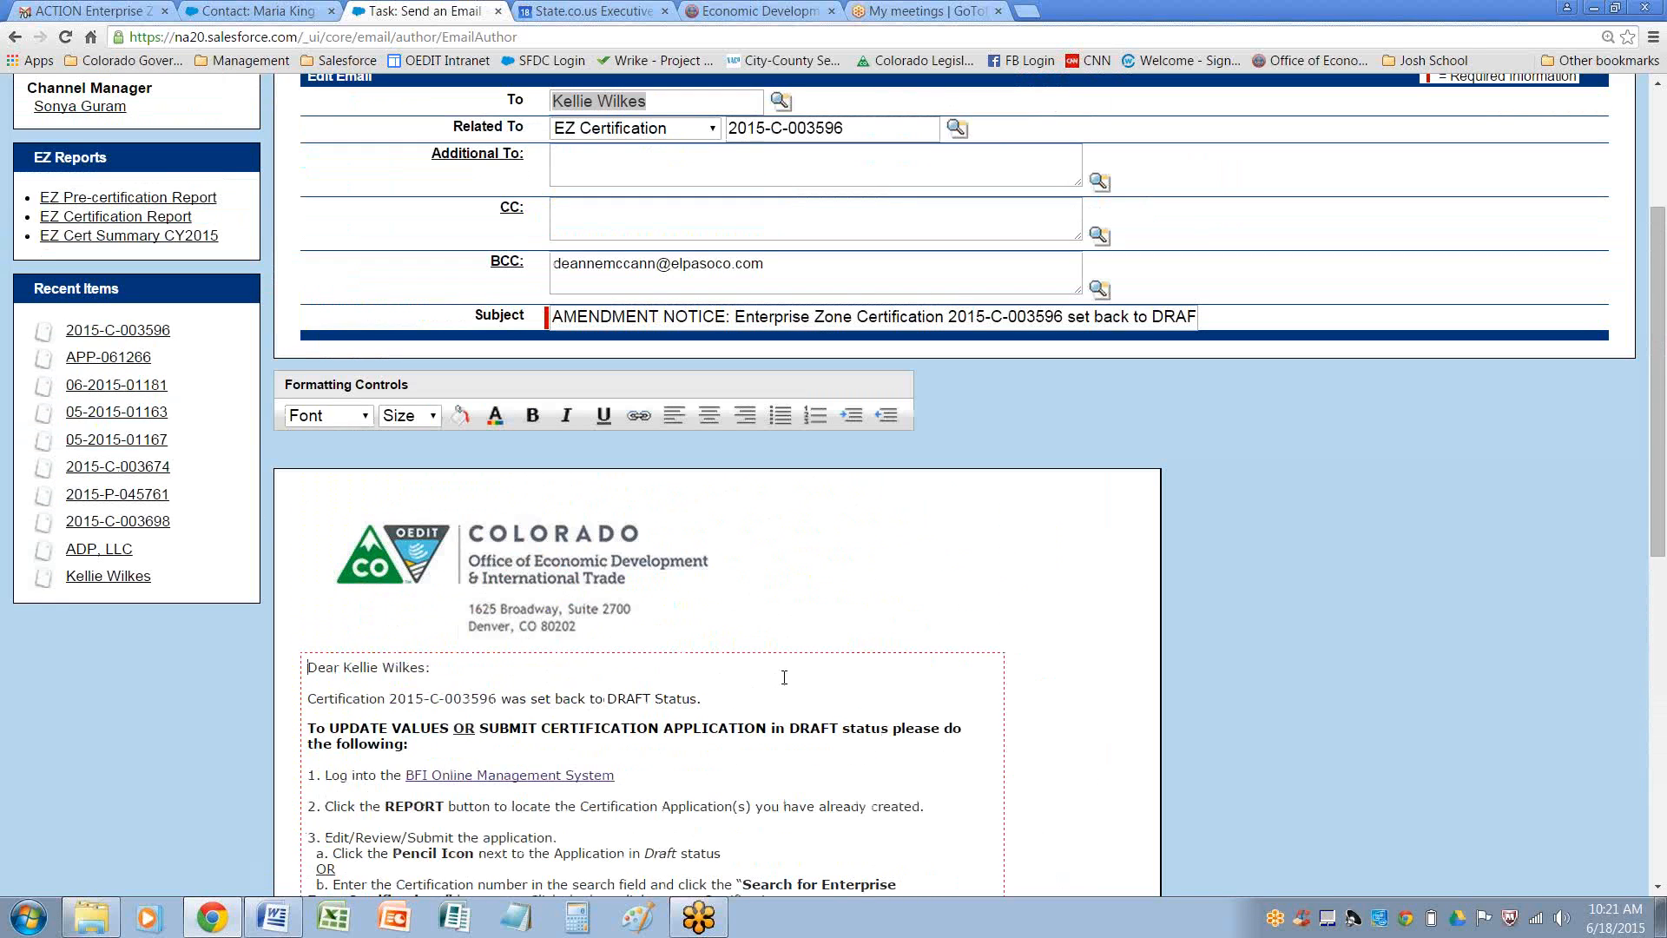
{"action": "scroll", "coordinate": [784, 678], "scroll_direction": "up", "scroll_amount": 2}
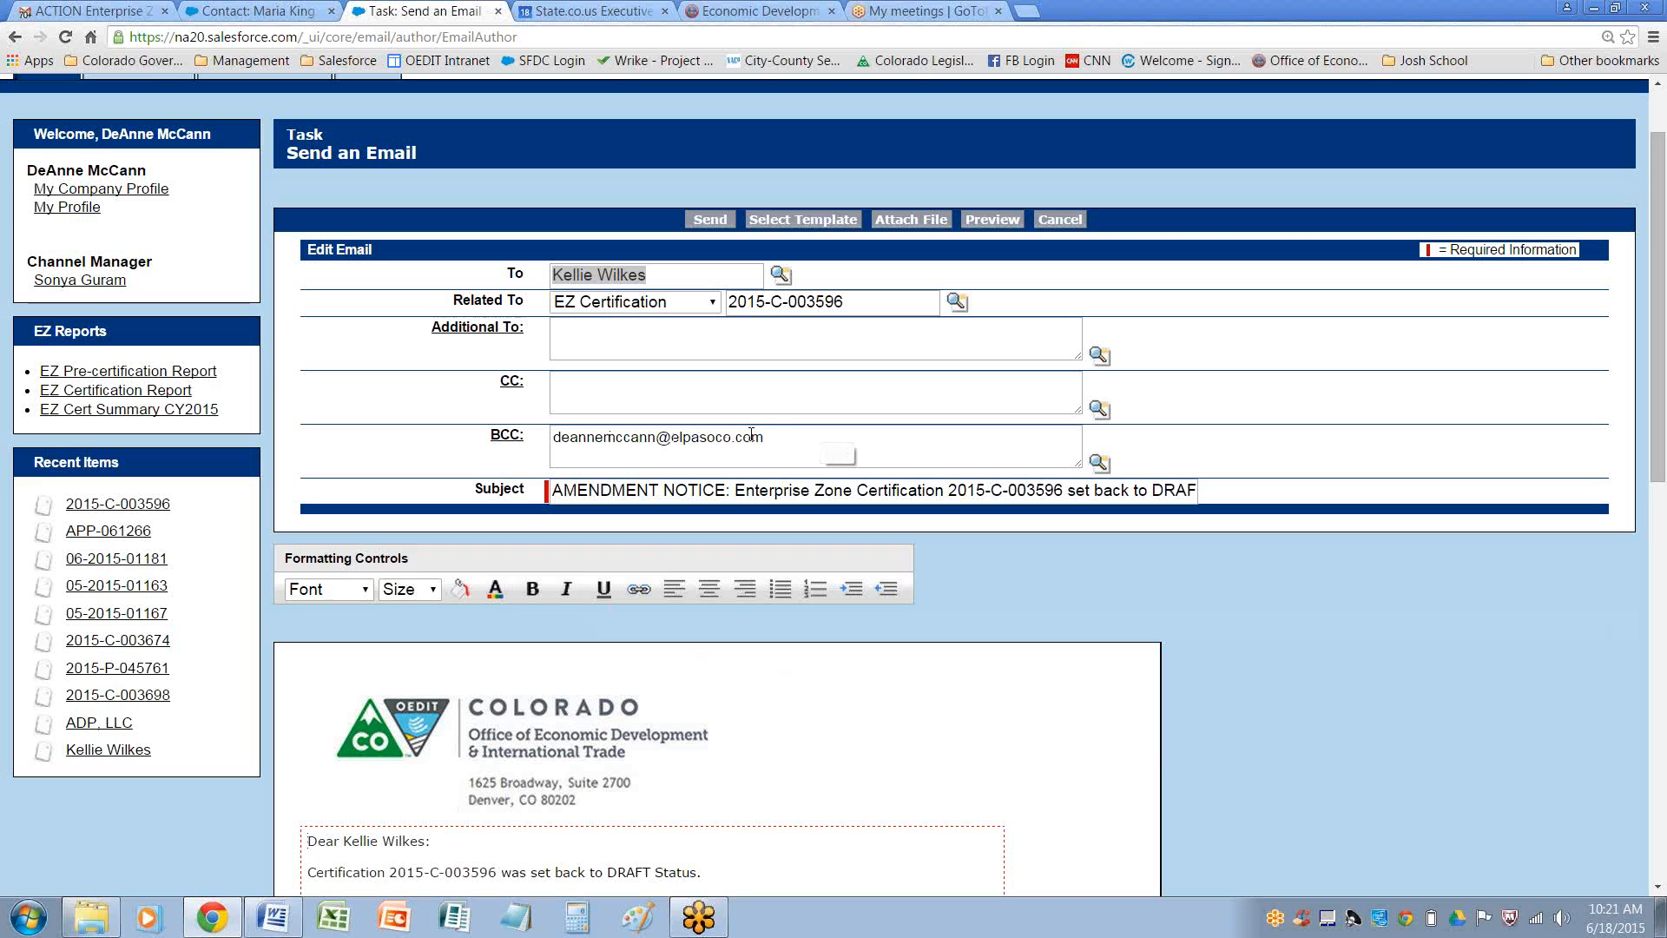
{"action": "left_click_drag", "start_coordinate": [778, 435], "coordinate": [553, 437]}
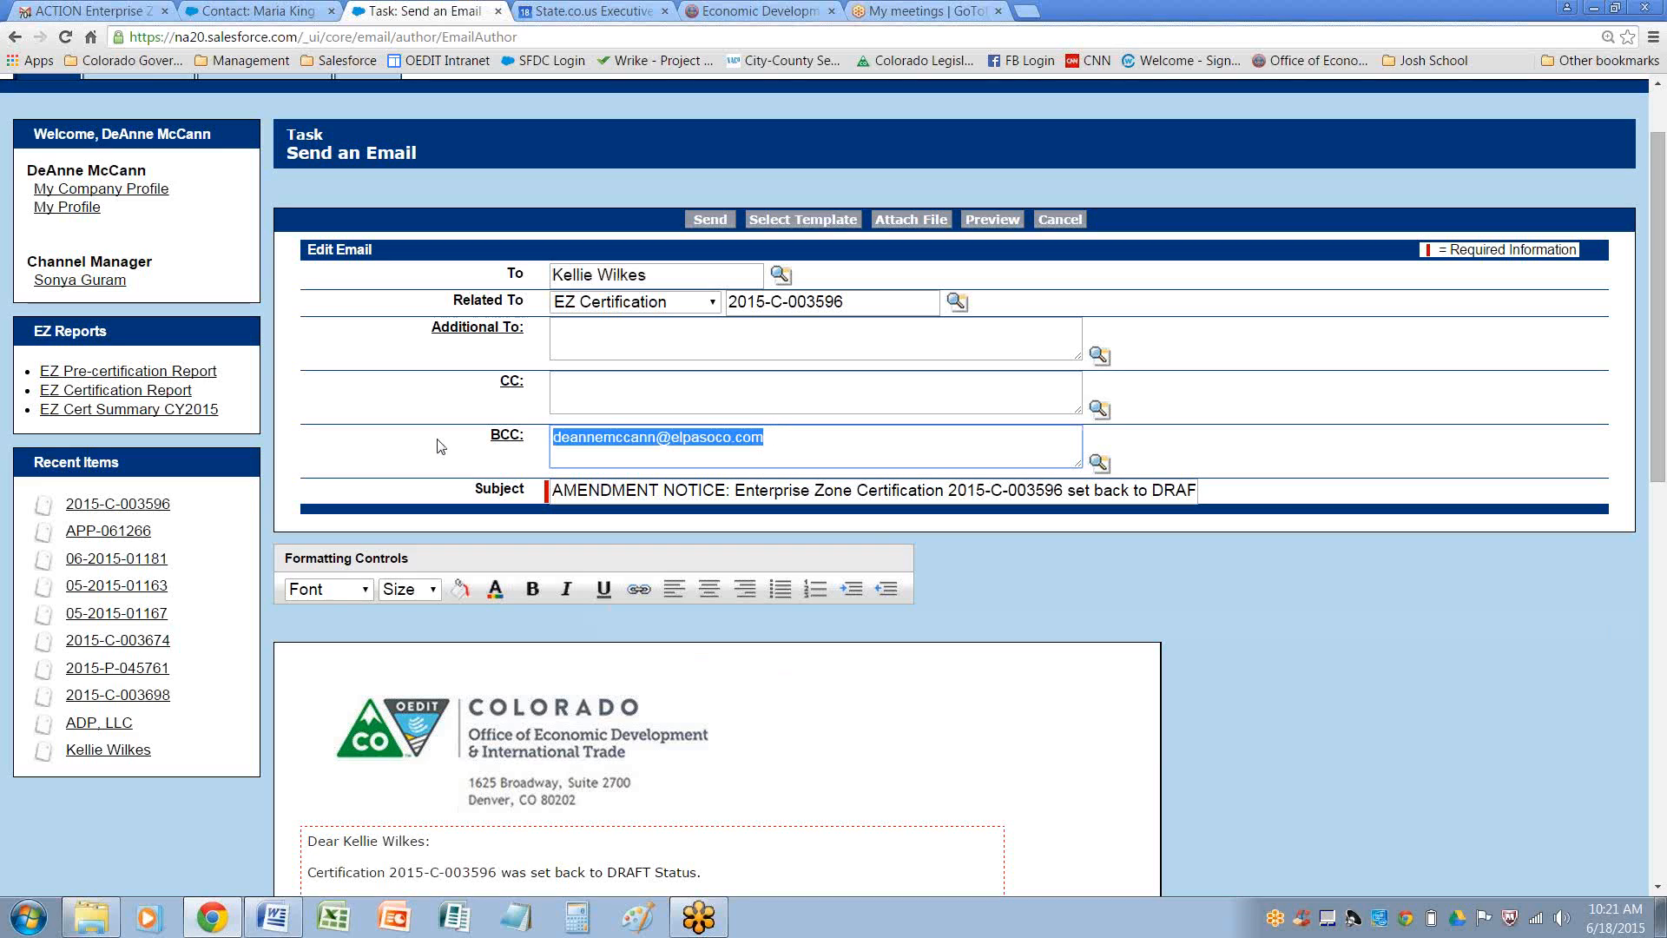
{"action": "left_click", "coordinate": [987, 583]}
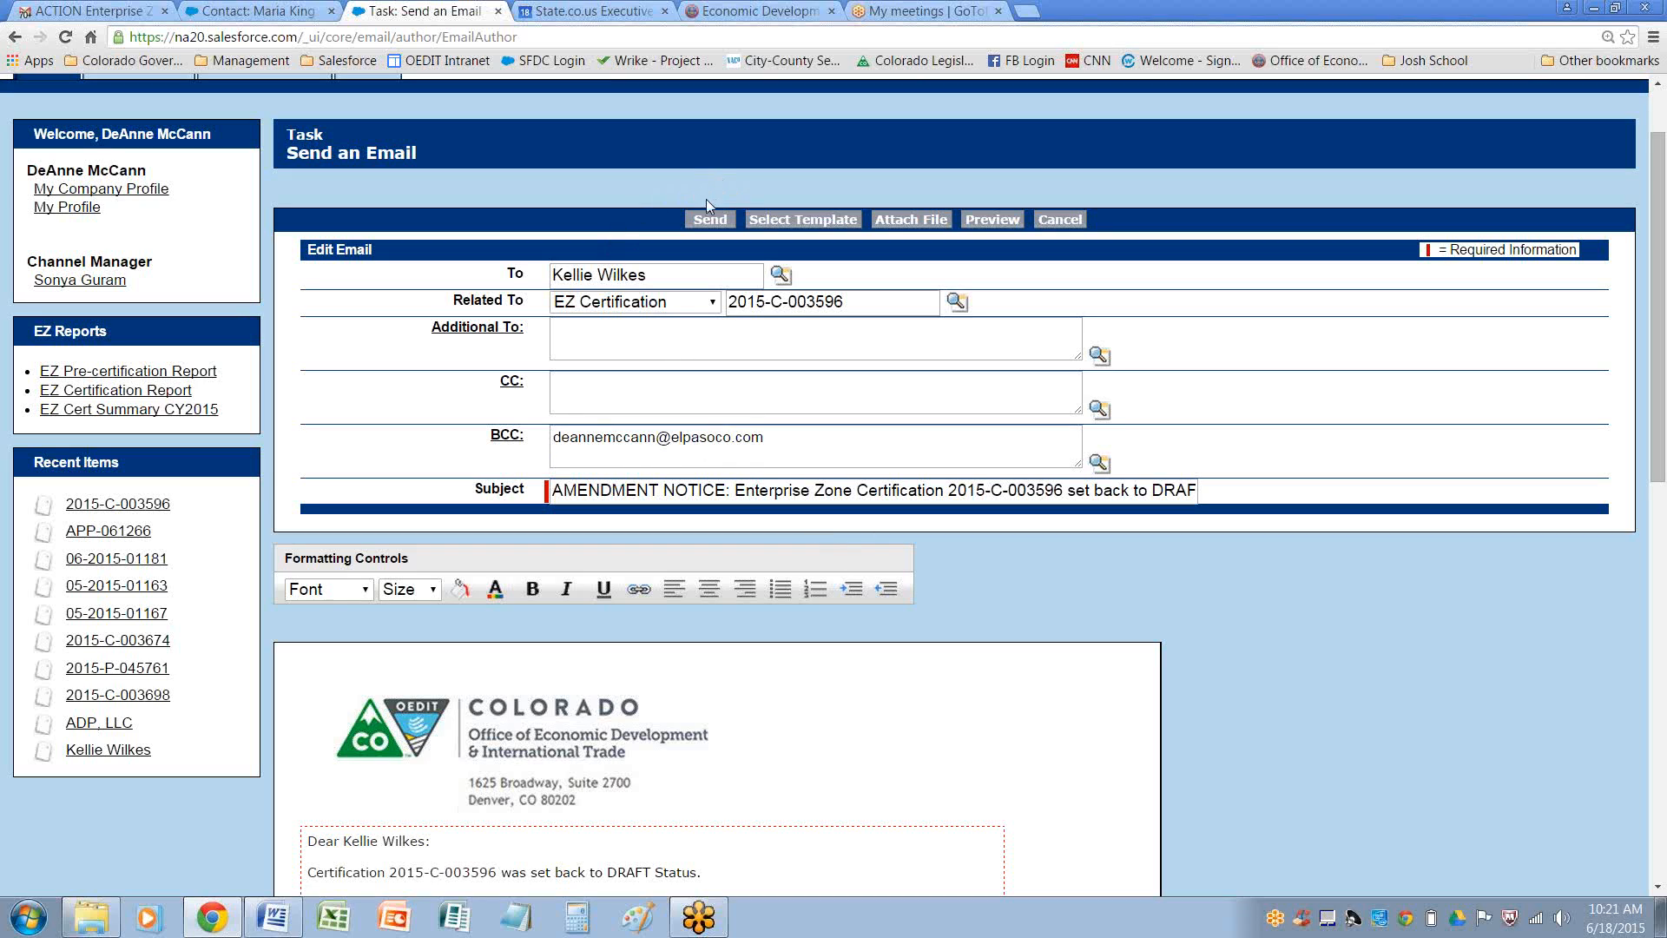
{"action": "left_click", "coordinate": [710, 220]}
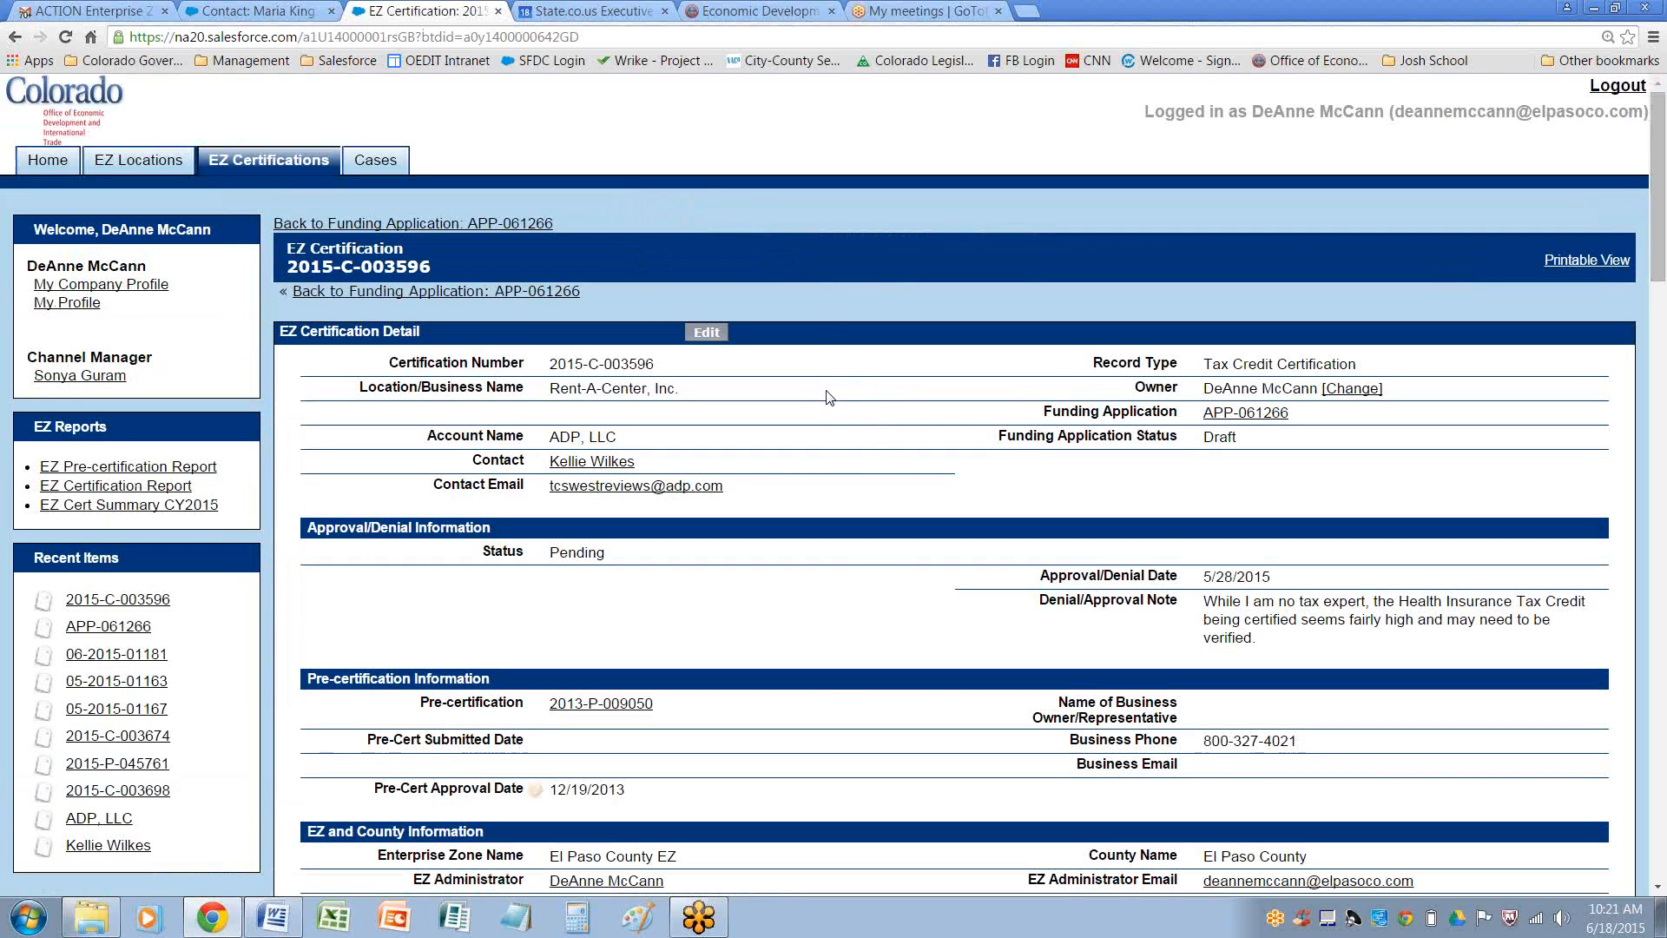
{"action": "scroll", "coordinate": [806, 404], "scroll_direction": "down", "scroll_amount": 10}
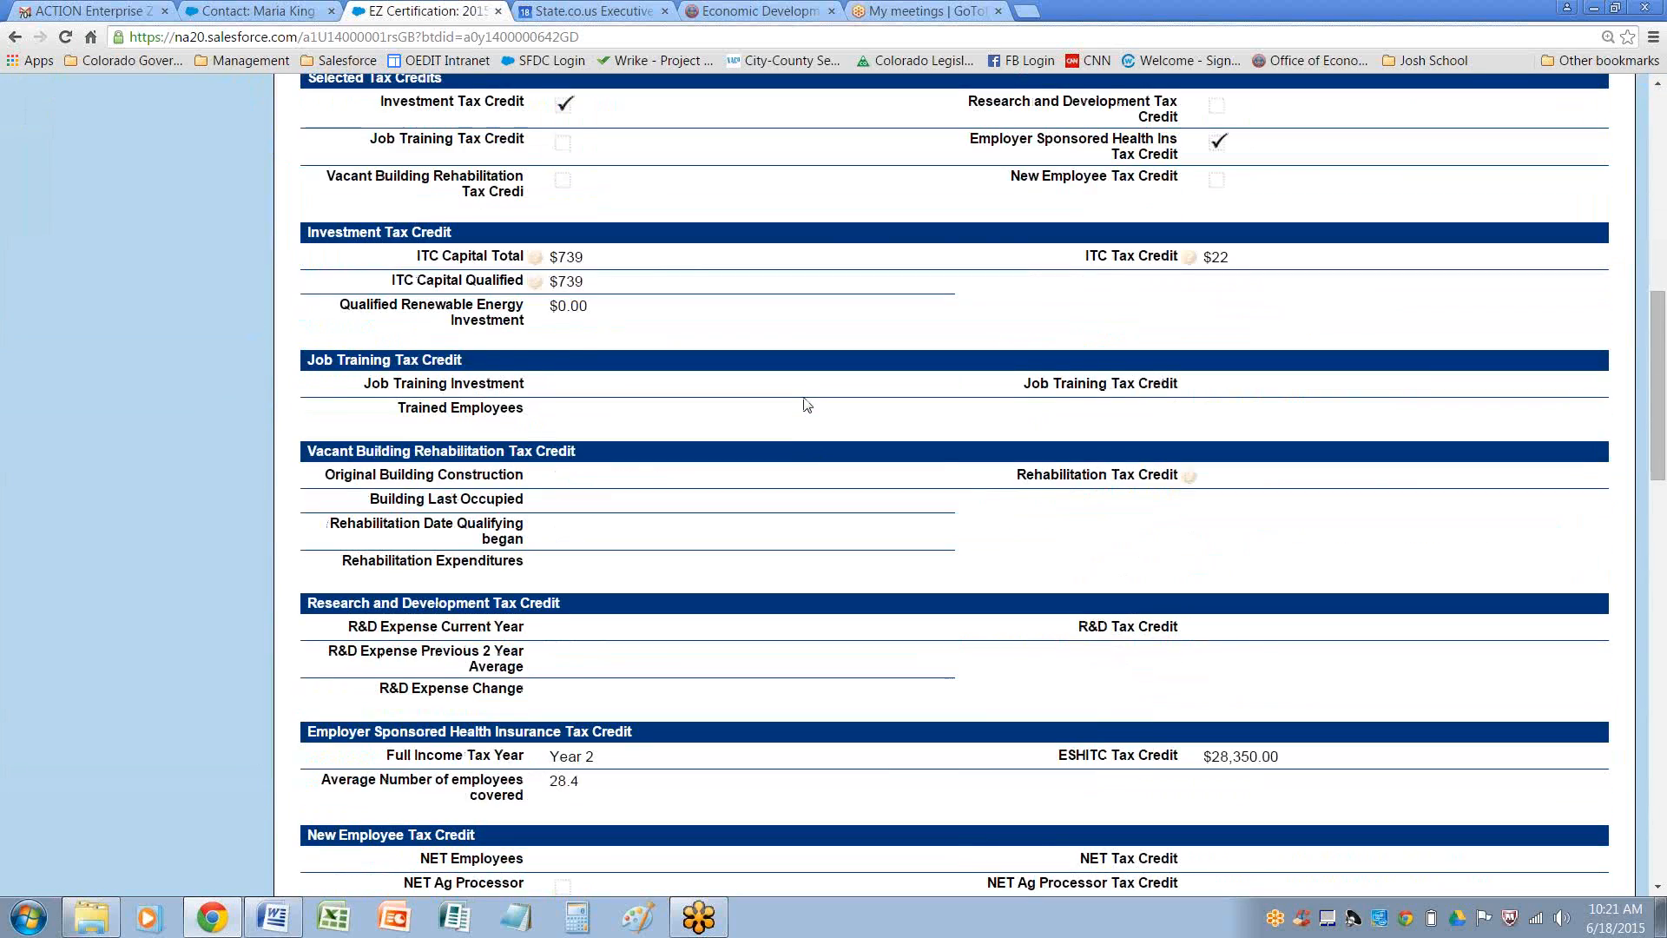
{"action": "scroll", "coordinate": [806, 404], "scroll_direction": "down", "scroll_amount": 18}
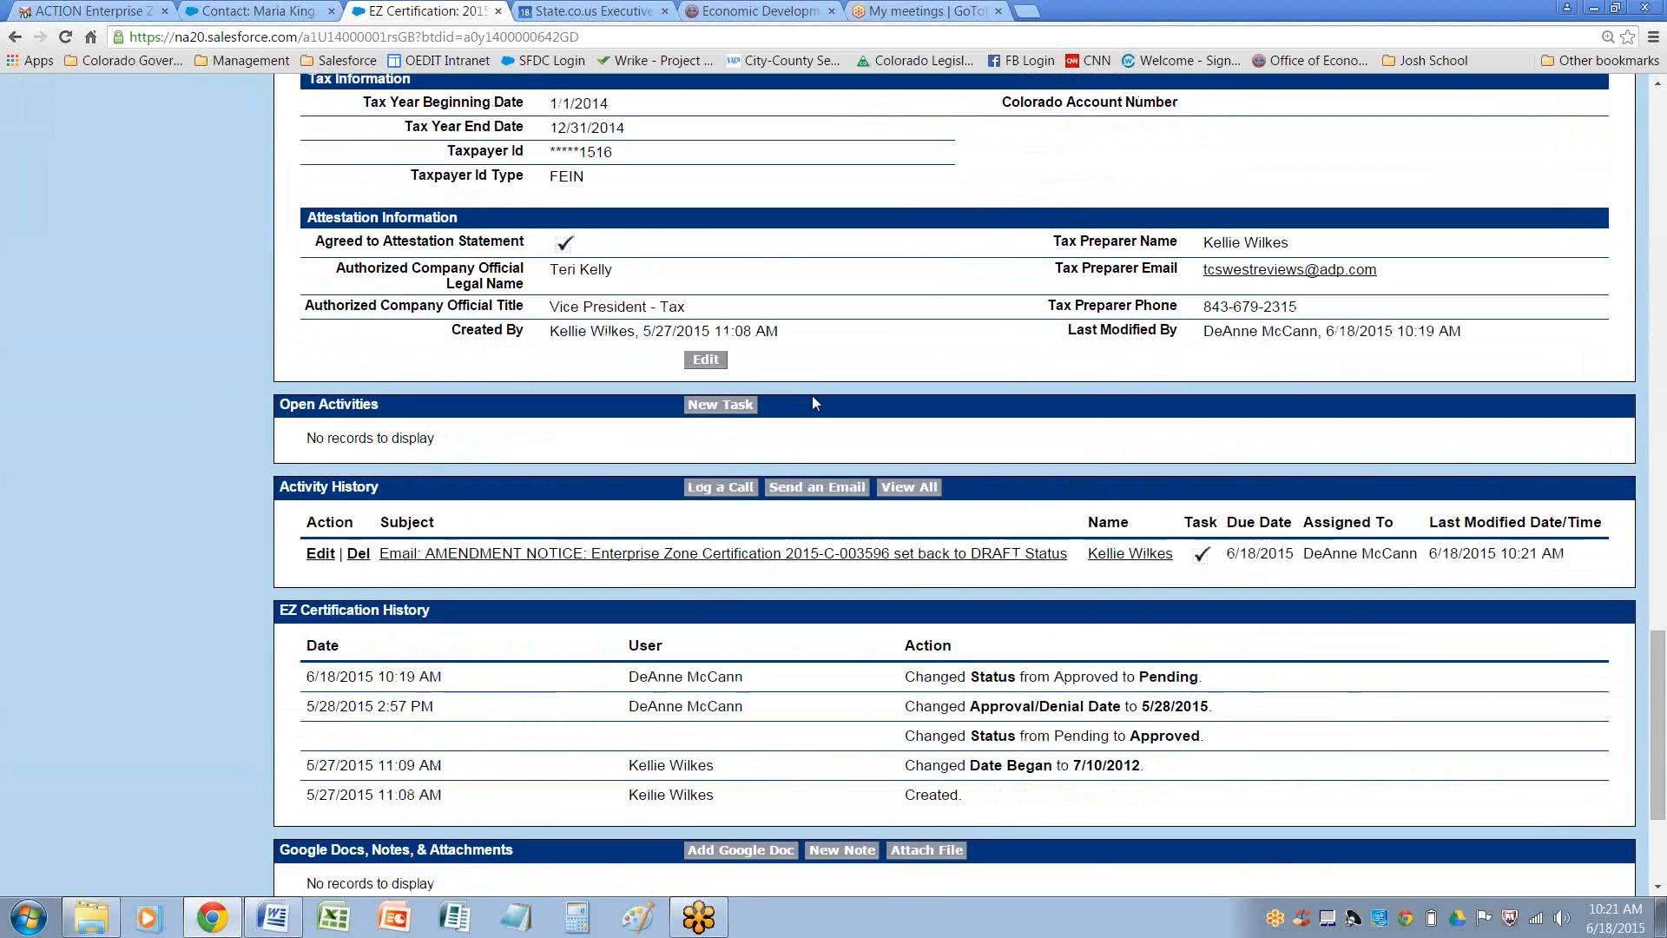
{"action": "scroll", "coordinate": [814, 402], "scroll_direction": "down", "scroll_amount": 3}
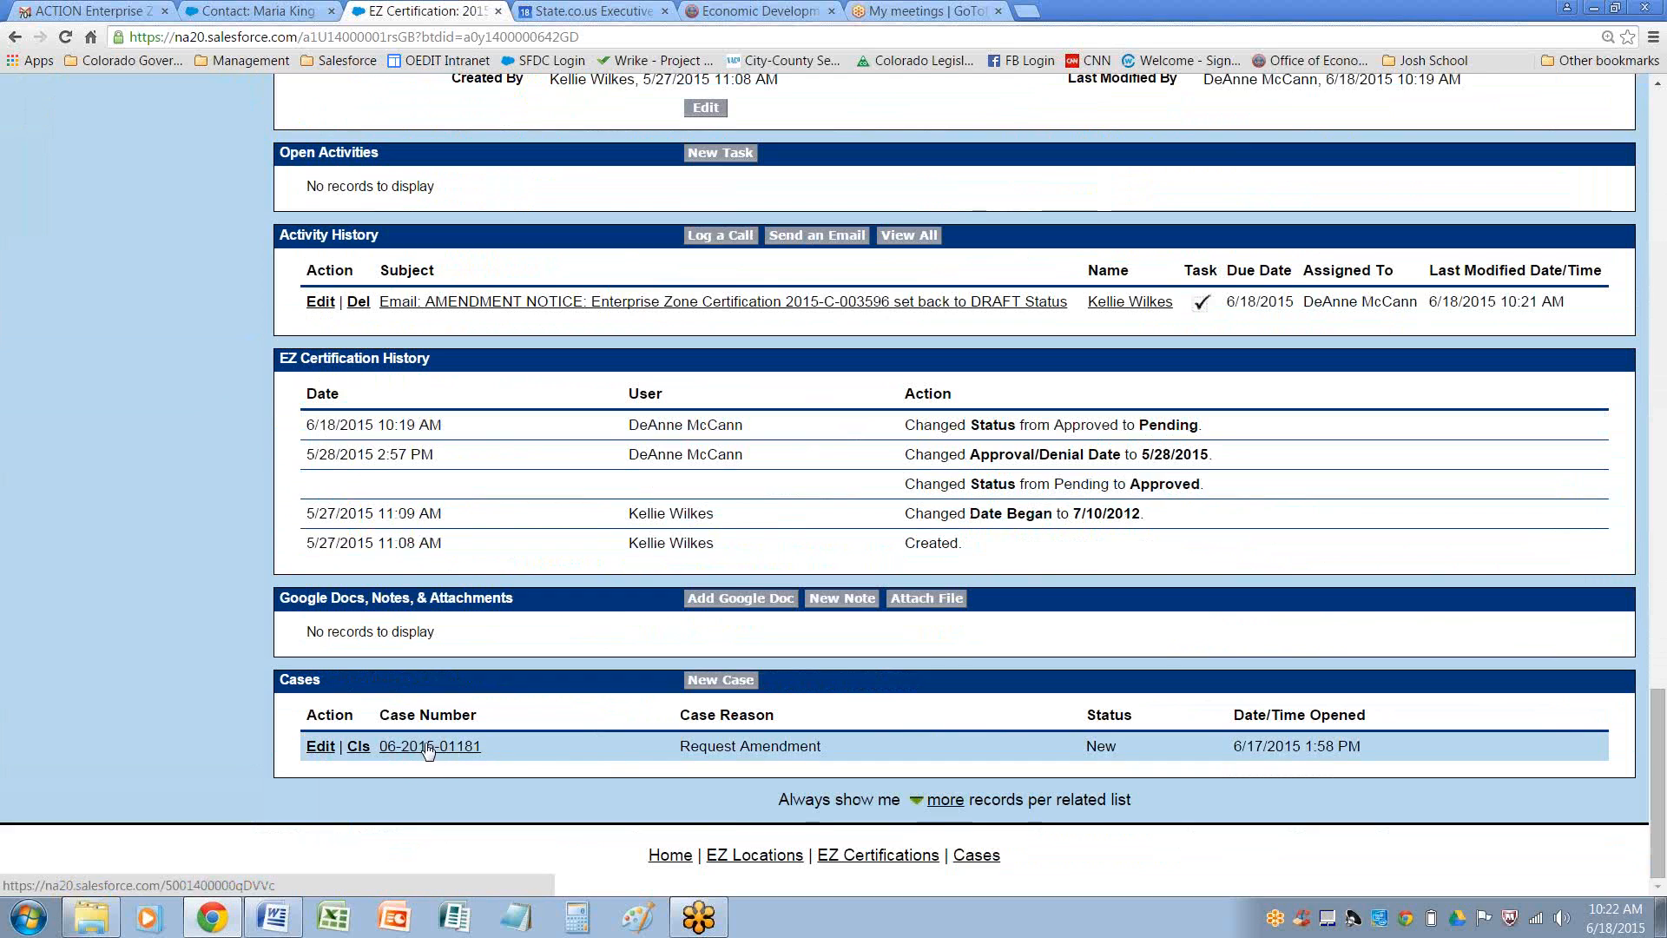
{"action": "left_click", "coordinate": [428, 746]}
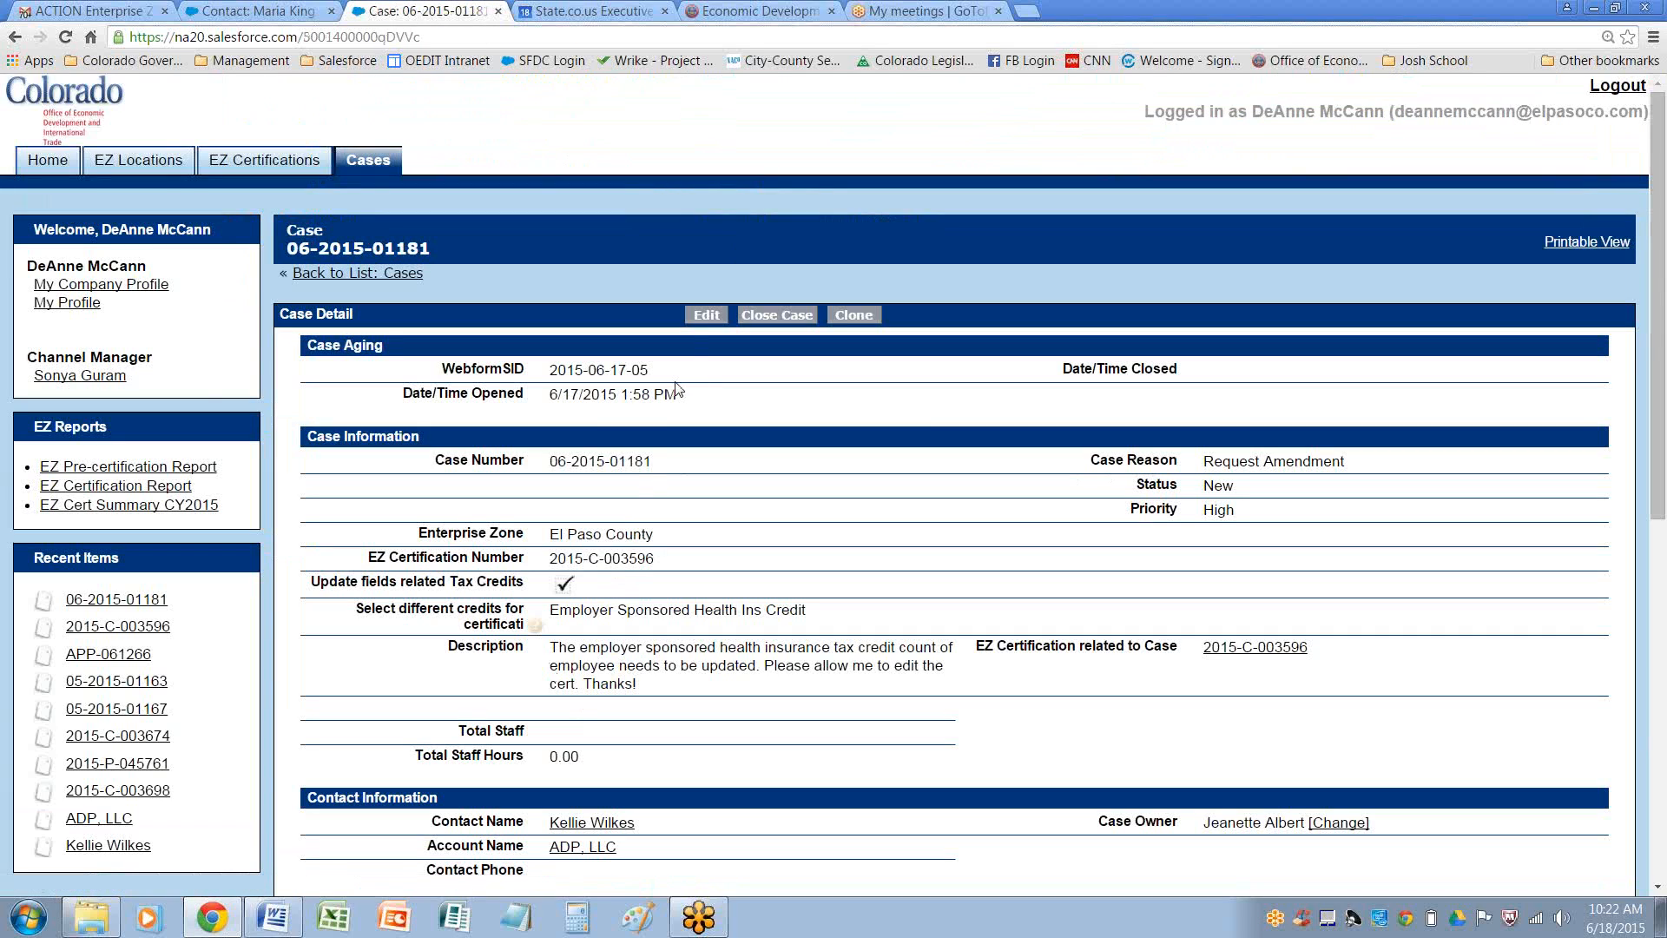
{"action": "left_click", "coordinate": [788, 318]}
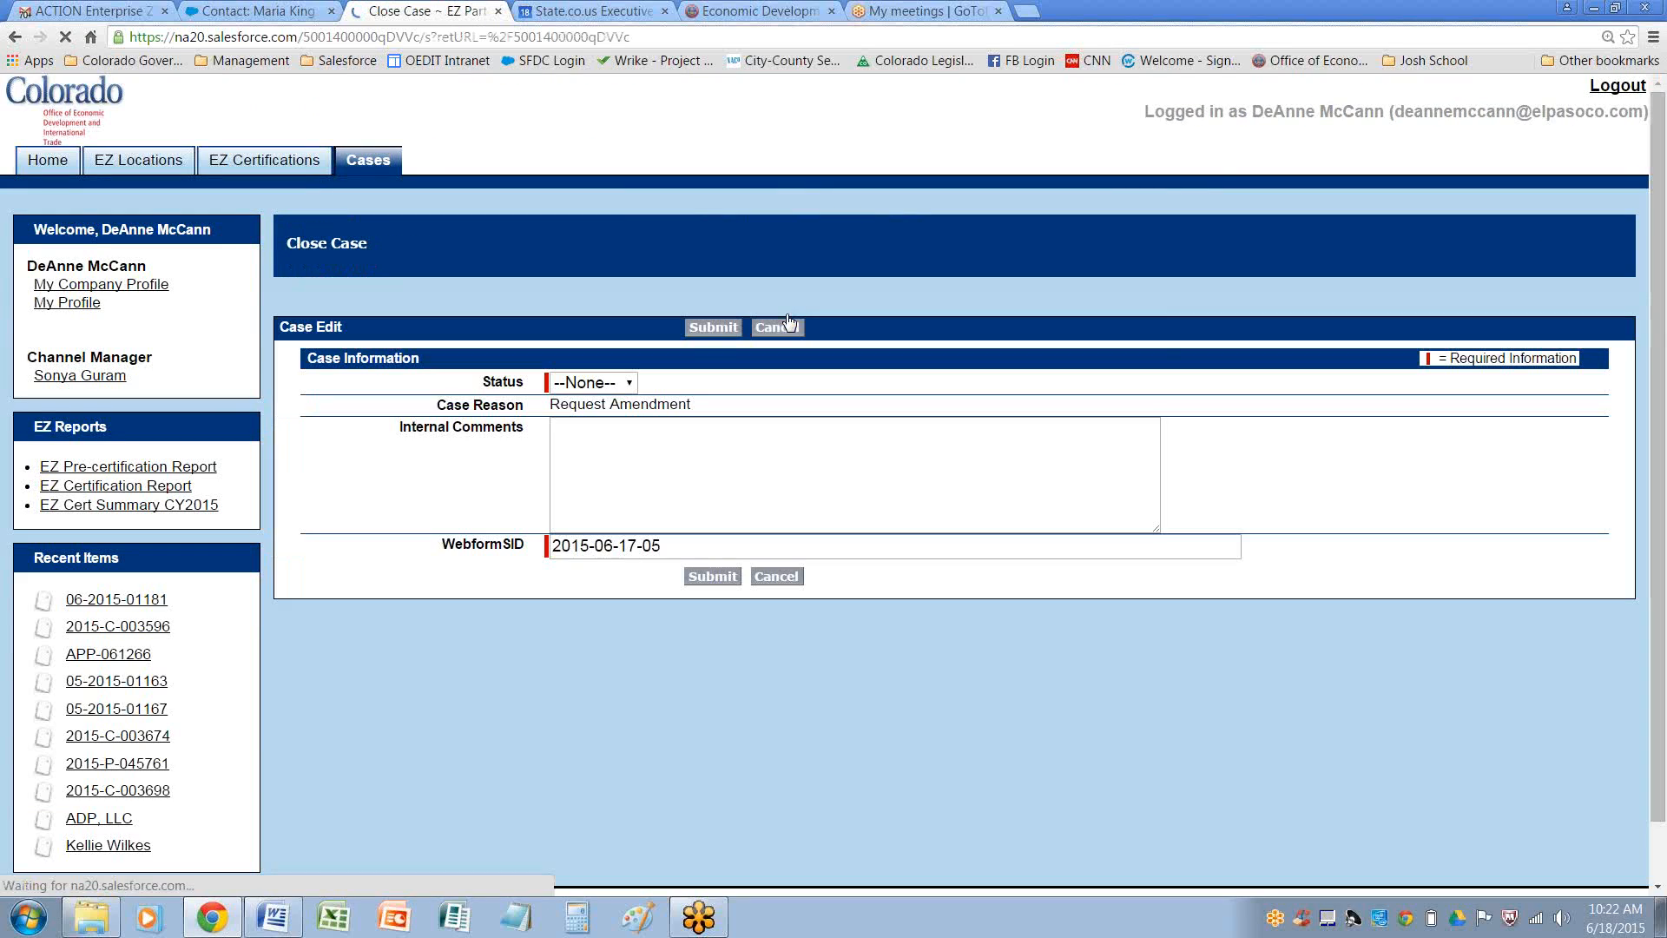
{"action": "left_click", "coordinate": [585, 383]}
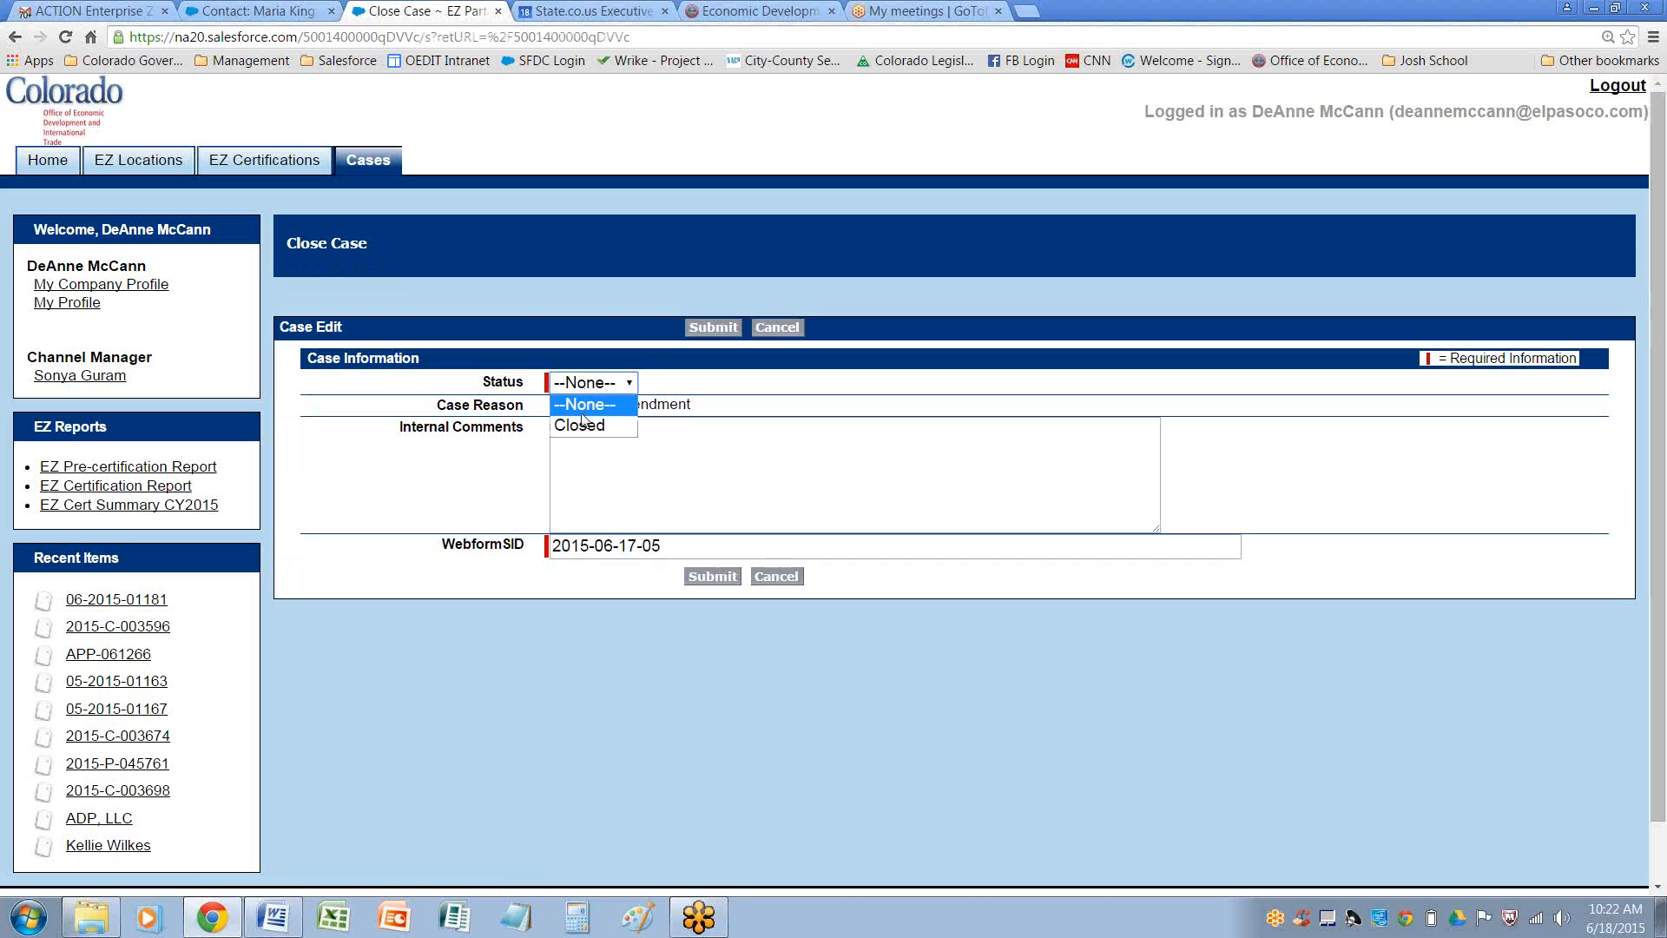
{"action": "left_click", "coordinate": [581, 424]}
{"action": "left_click", "coordinate": [713, 328]}
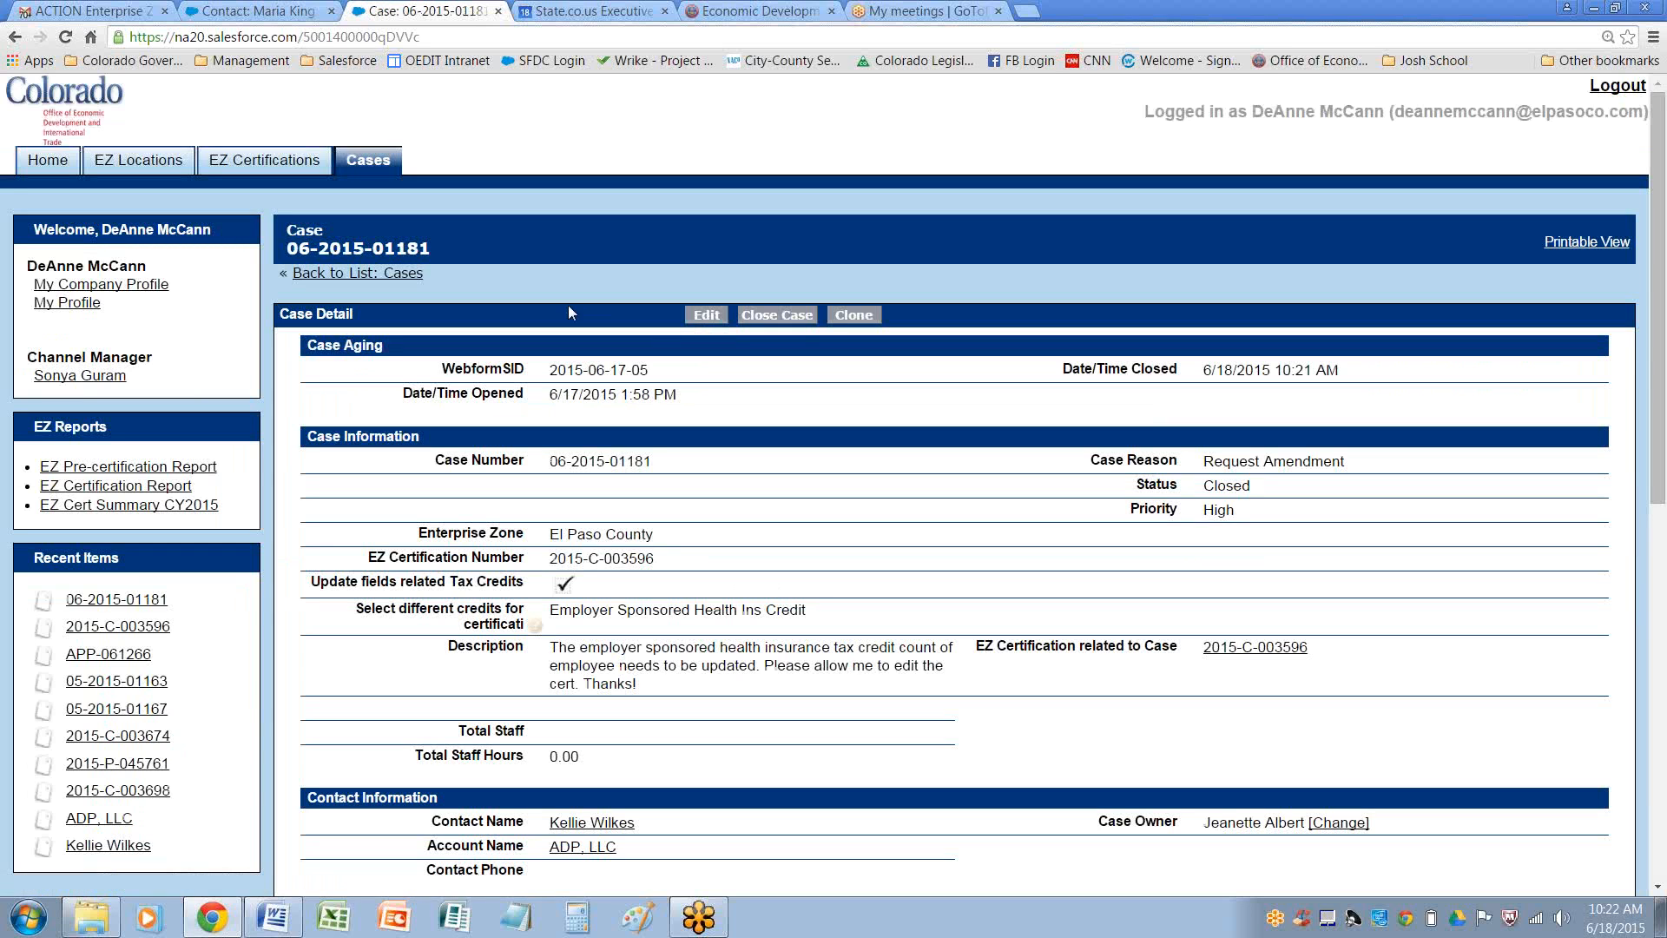
Review the 'EZ Certs Request Amendment - OPEN' cases view and the Approved EZ certifications list
{"action": "left_click", "coordinate": [368, 165]}
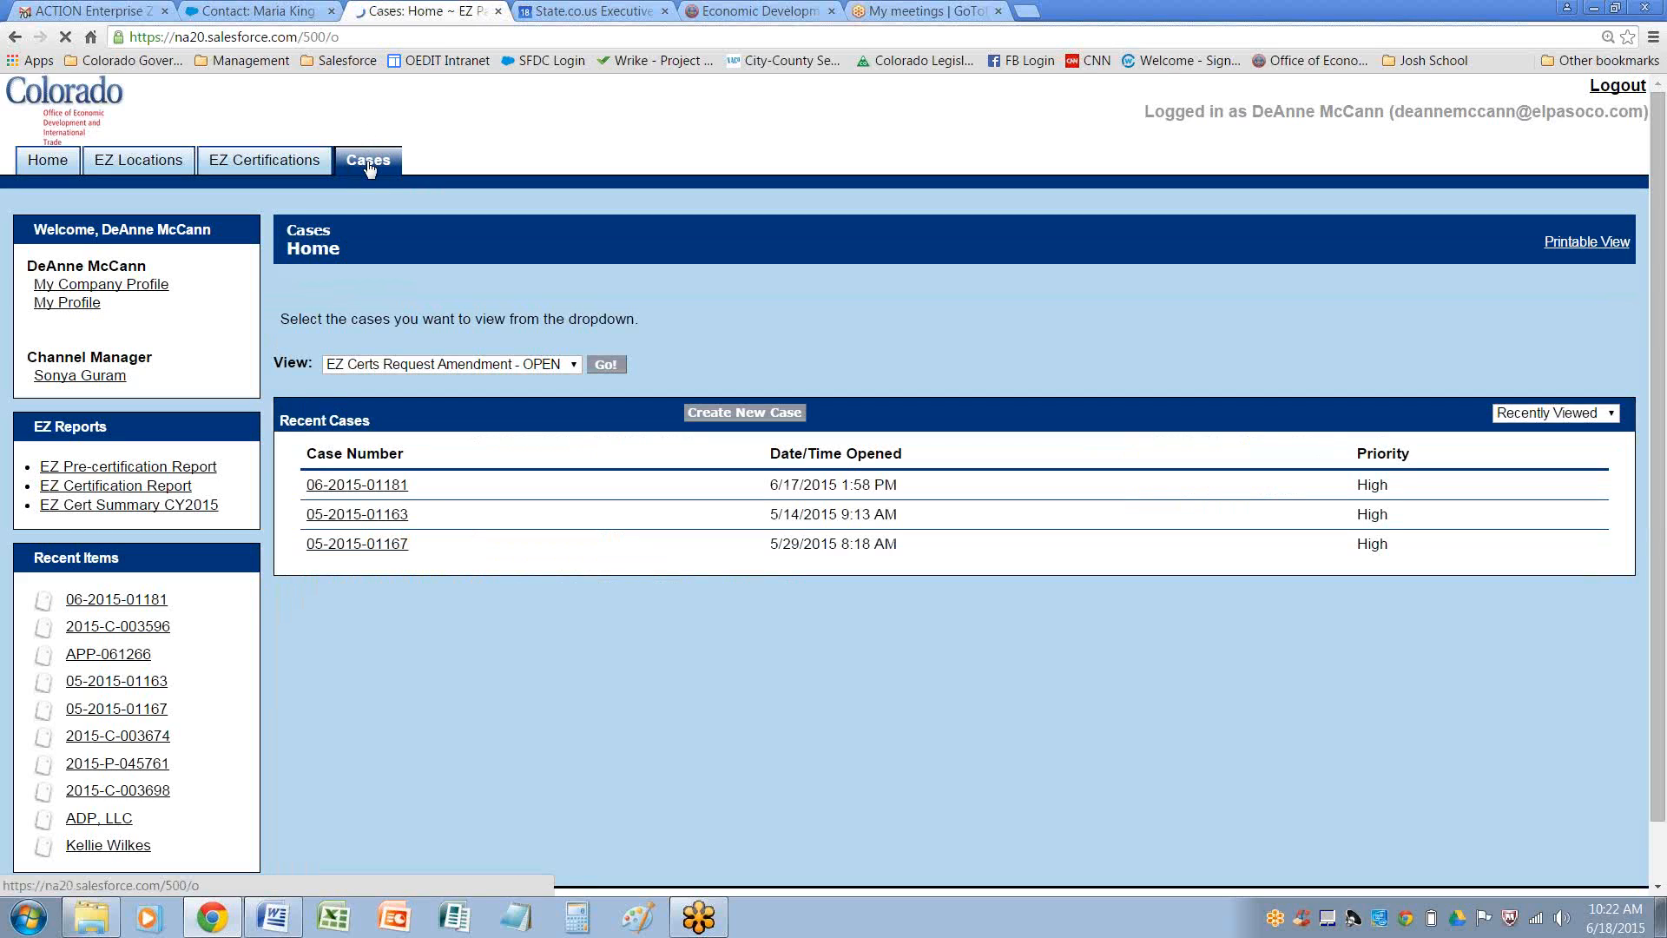
{"action": "left_click", "coordinate": [606, 365]}
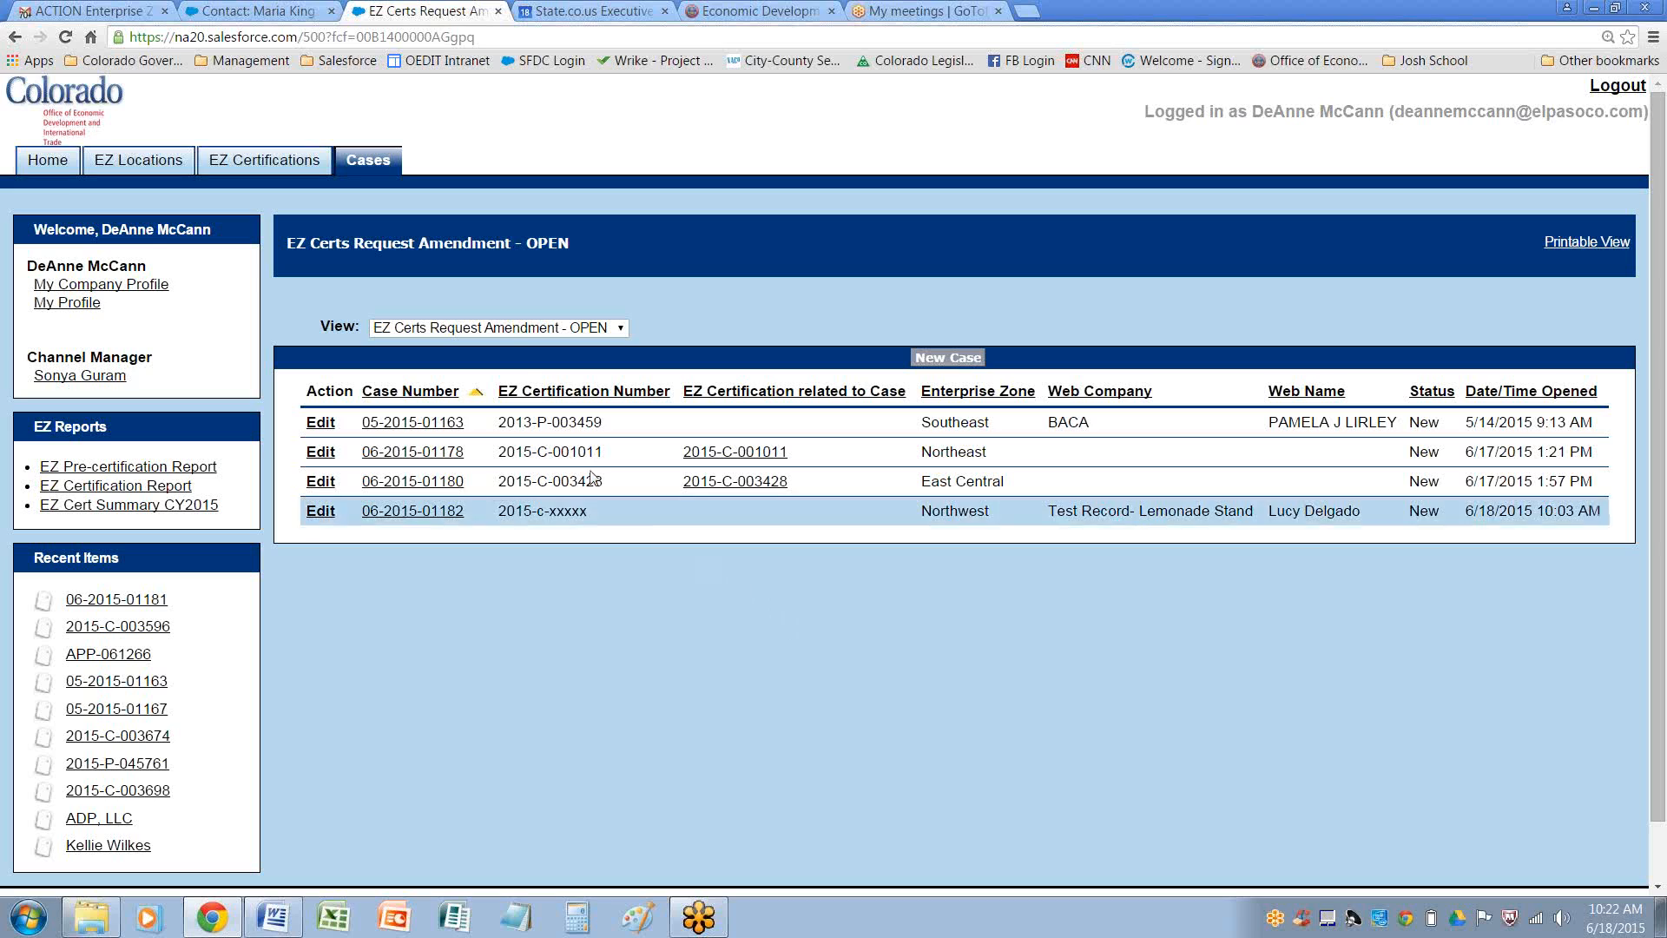
{"action": "left_click", "coordinate": [276, 161]}
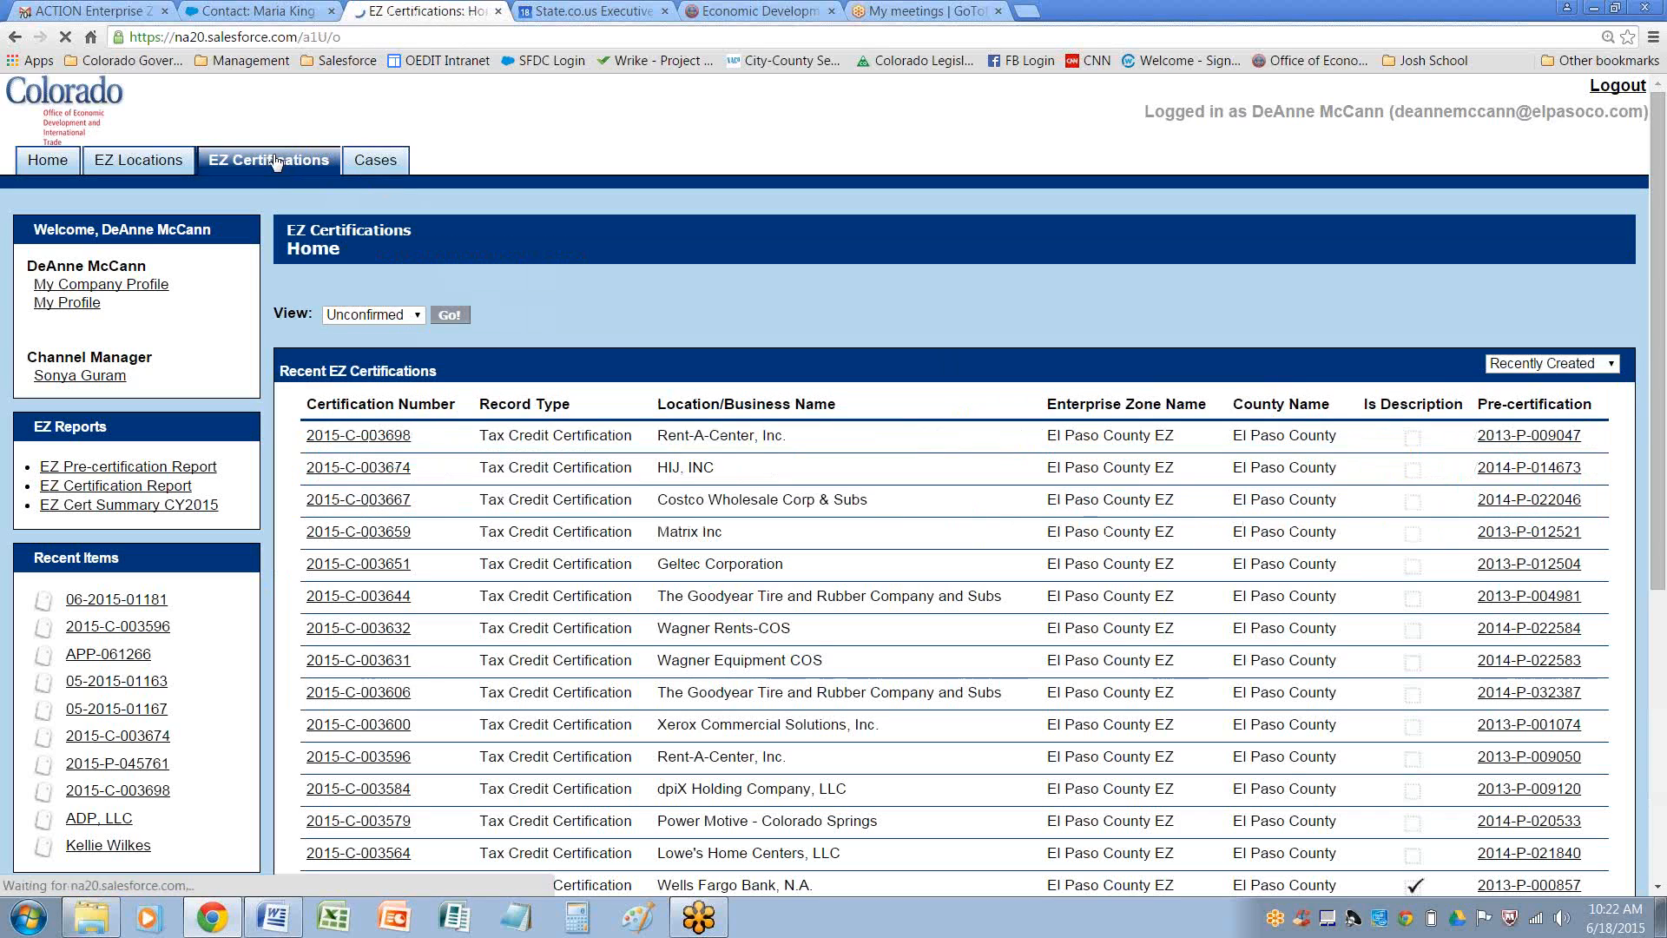
{"action": "left_click", "coordinate": [400, 316]}
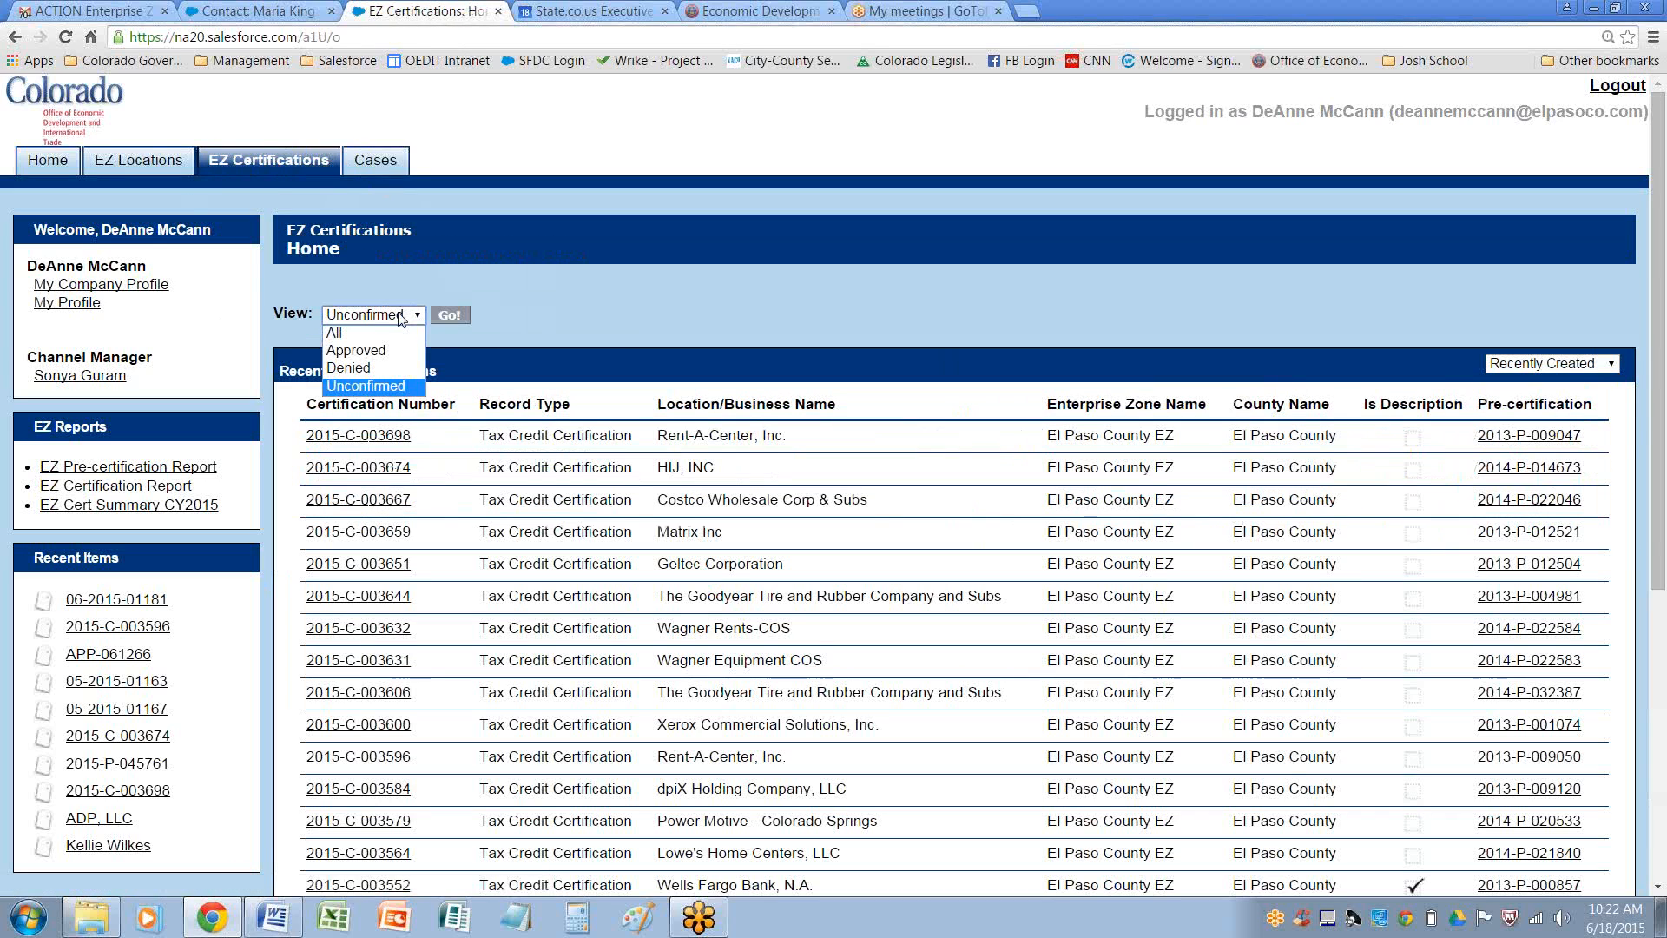
{"action": "left_click", "coordinate": [374, 352]}
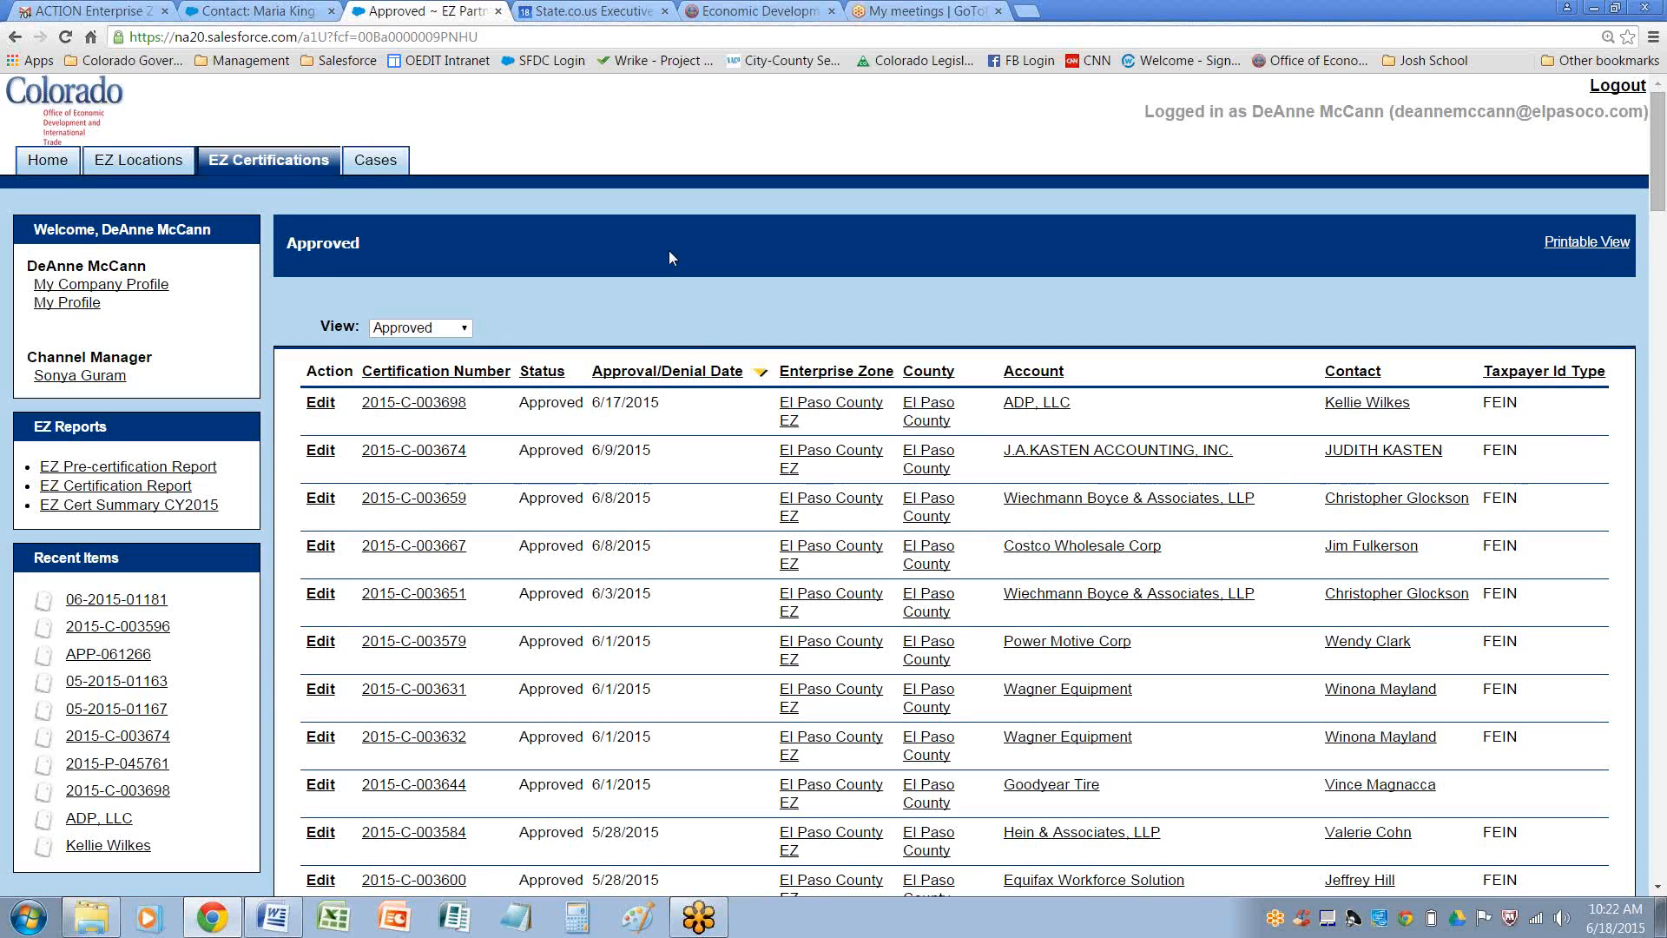
Log out of the portal and search Salesforce for the San Luis Valley EZ administrator by name
{"action": "left_click", "coordinate": [1616, 87]}
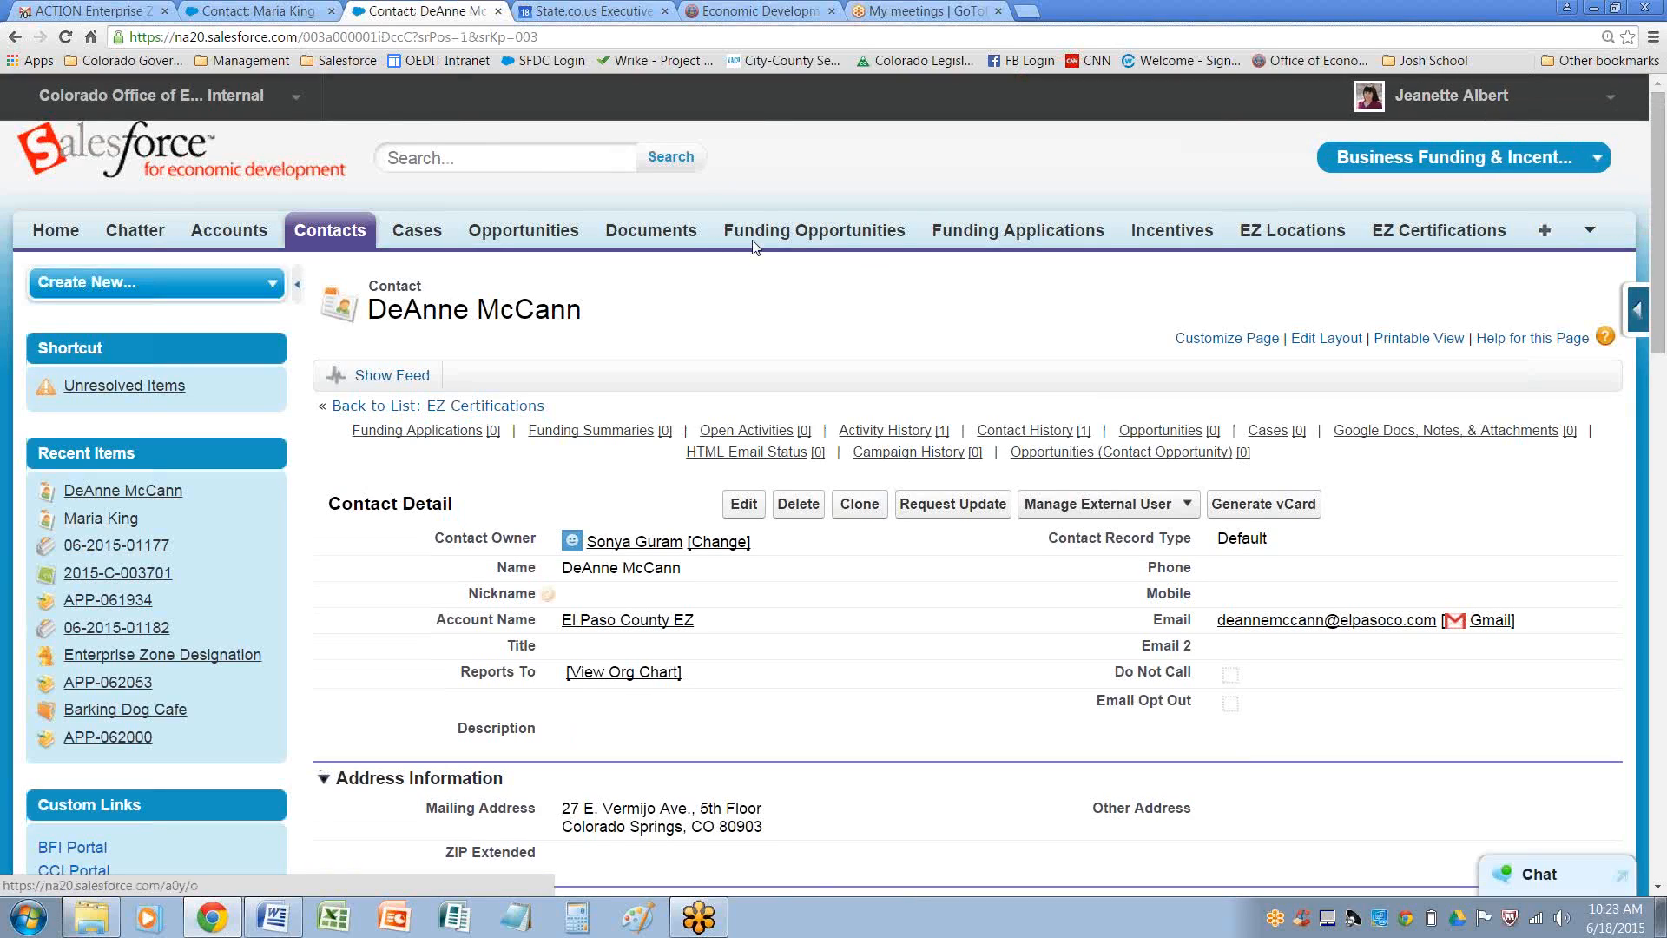
{"action": "left_click", "coordinate": [531, 150]}
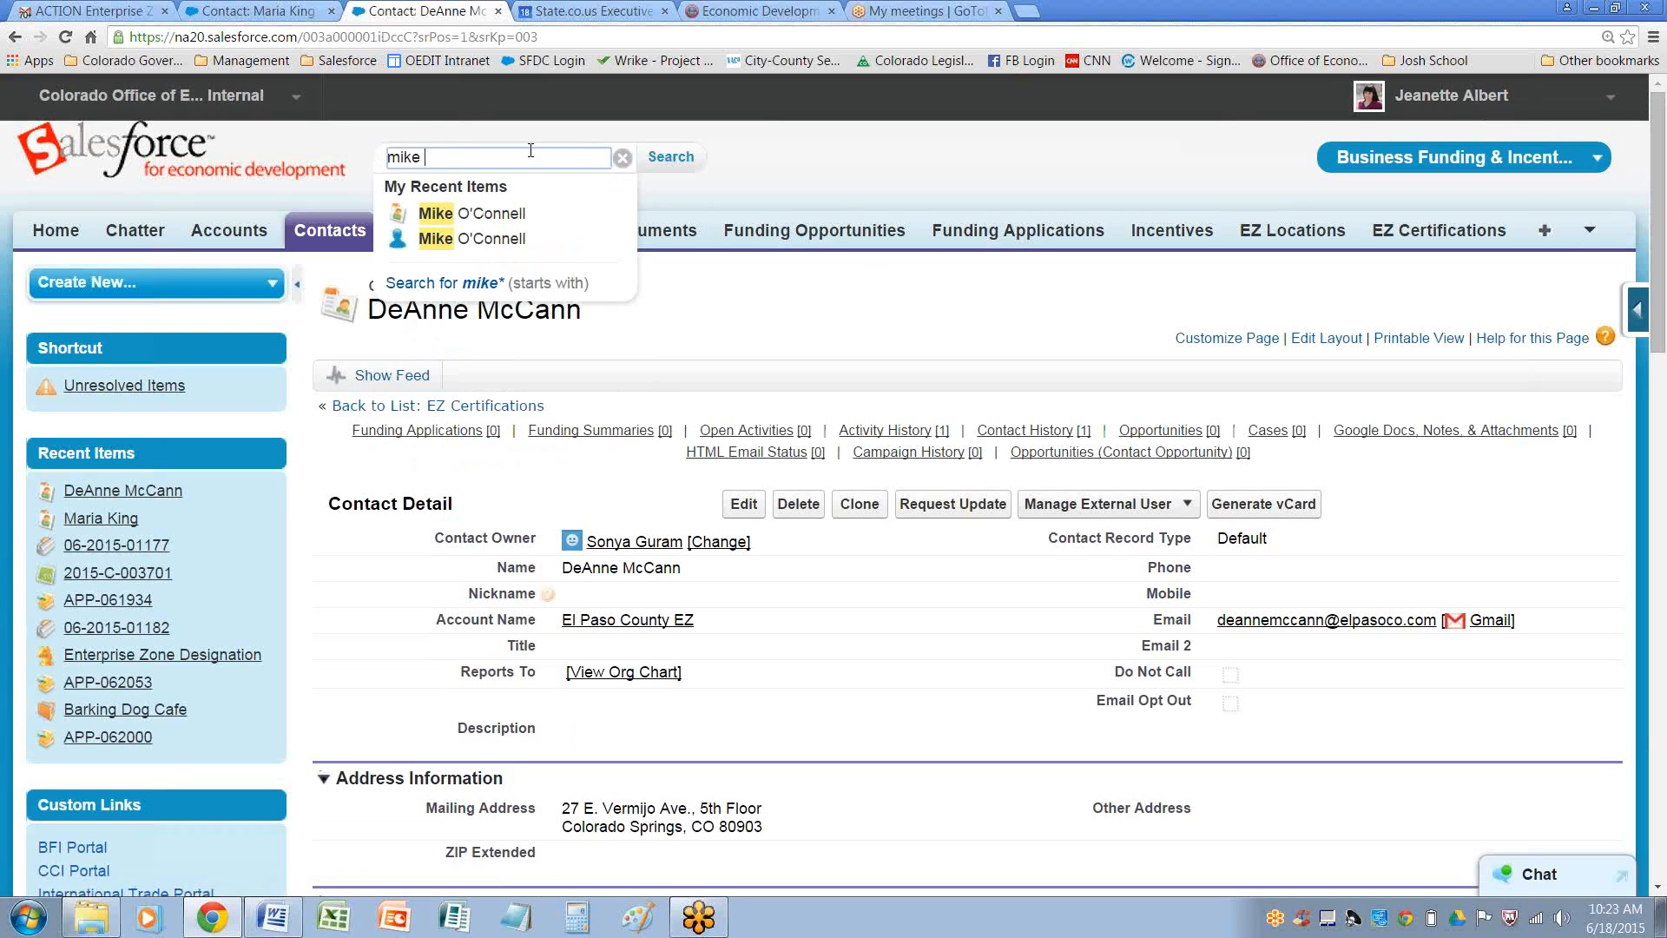
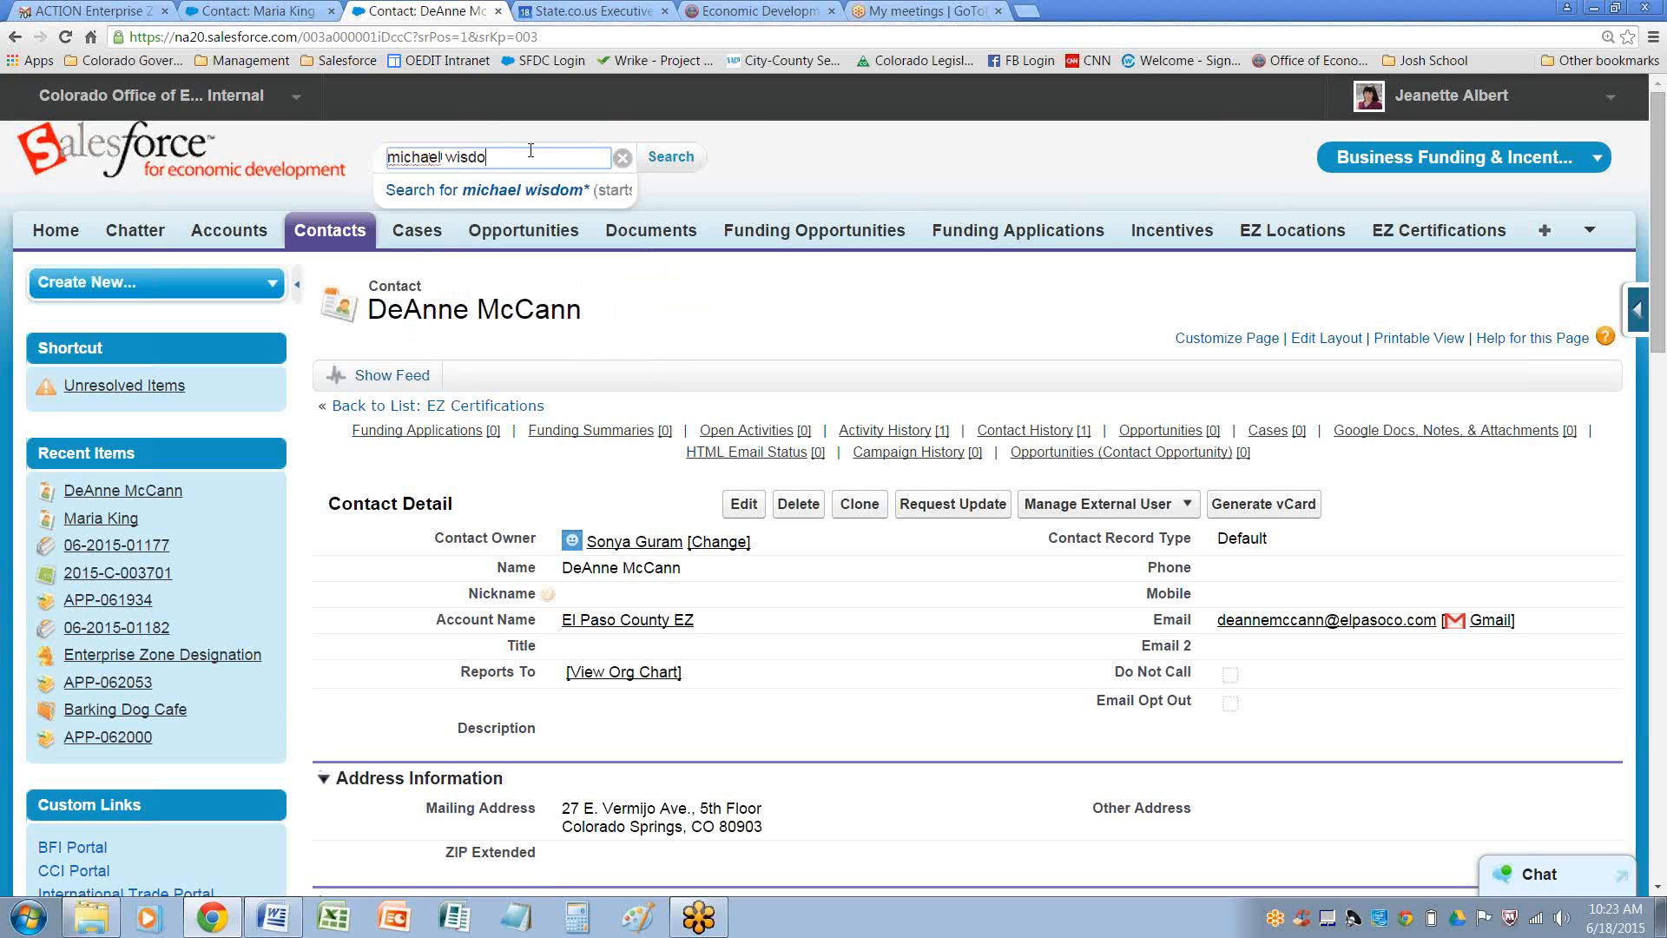
{"action": "key", "text": "Return"}
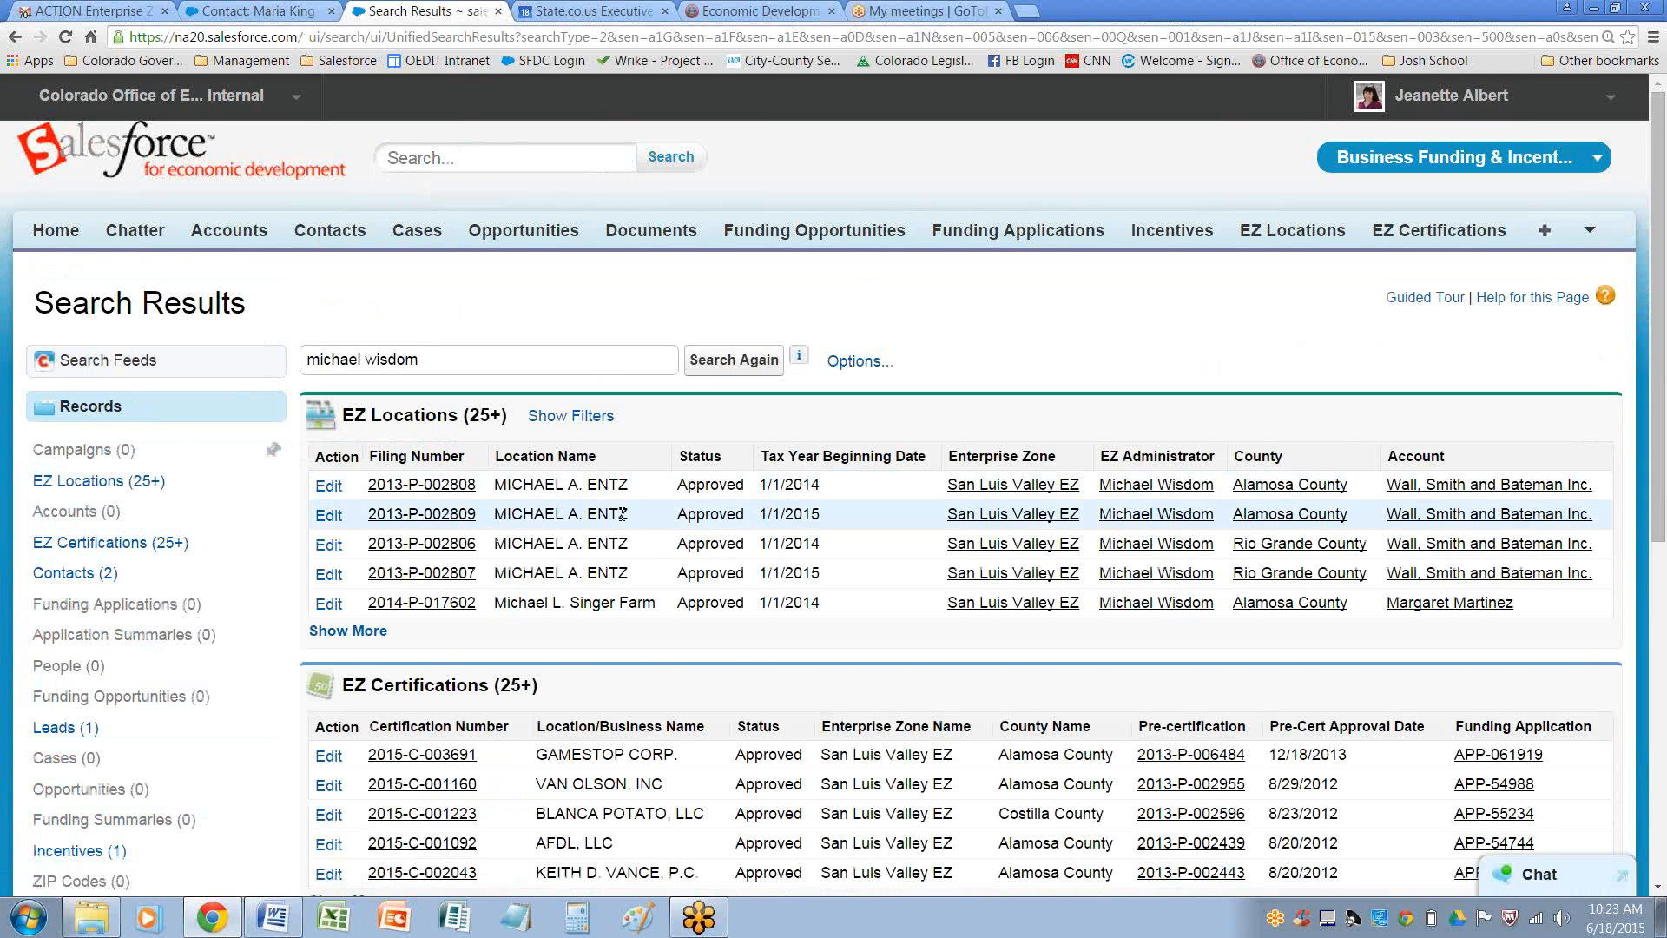
Open the administrator's contact record from the search results and log in to the portal as that user
{"action": "scroll", "coordinate": [608, 564], "scroll_direction": "down", "scroll_amount": 5}
{"action": "left_click", "coordinate": [443, 592]}
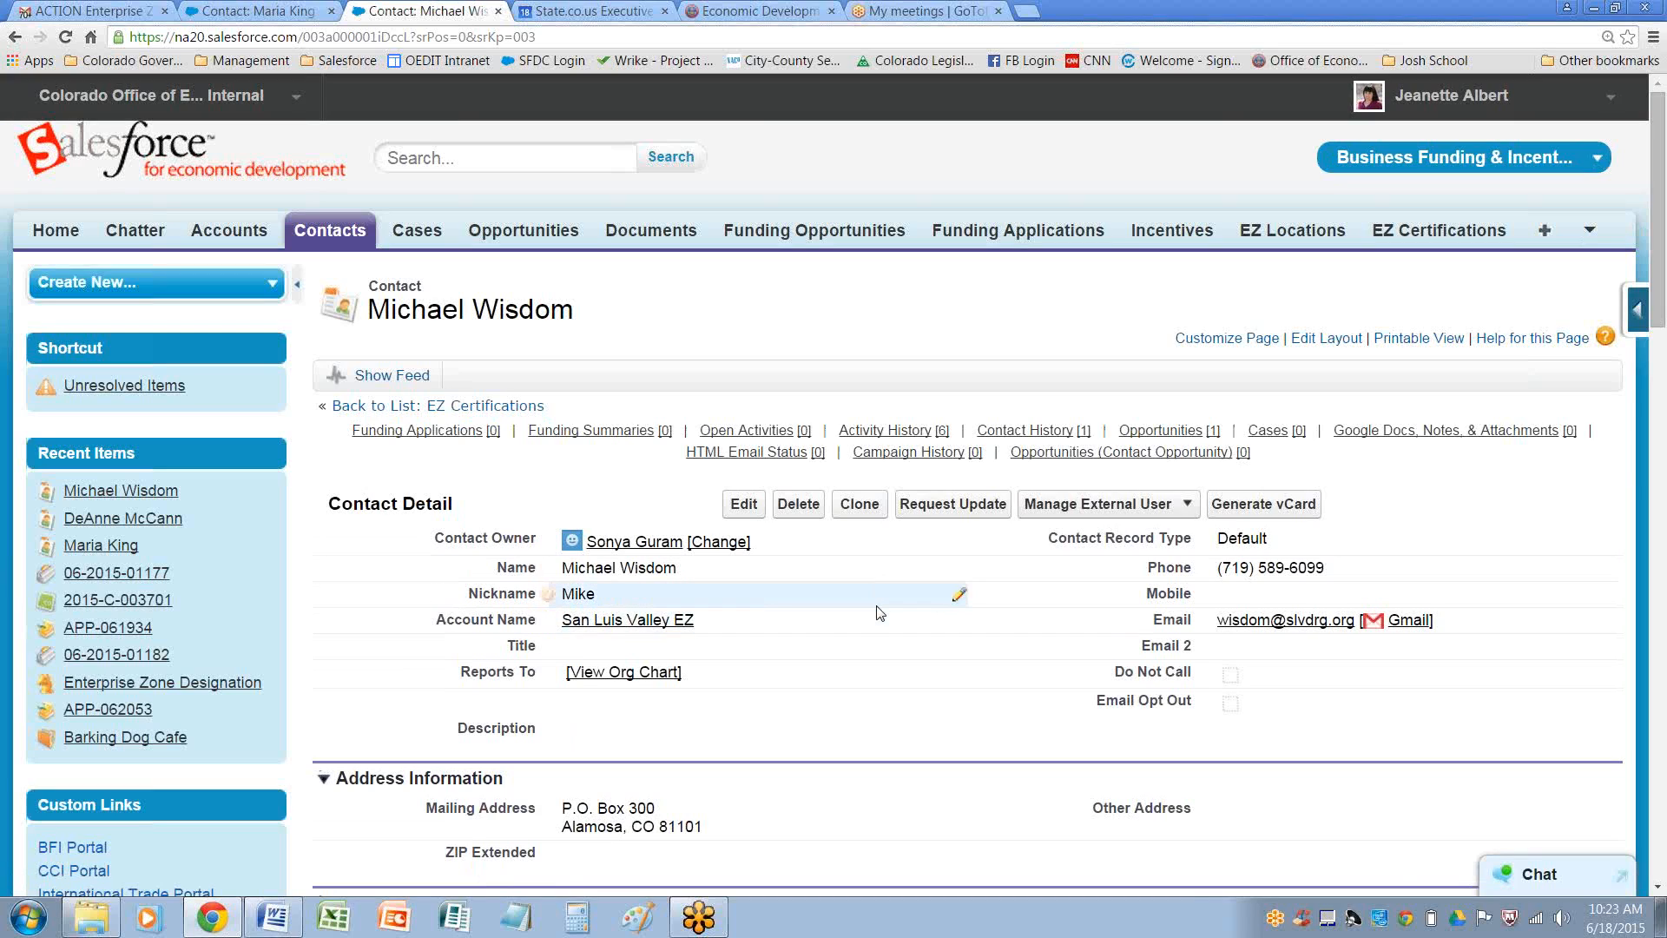
{"action": "left_click", "coordinate": [1089, 505]}
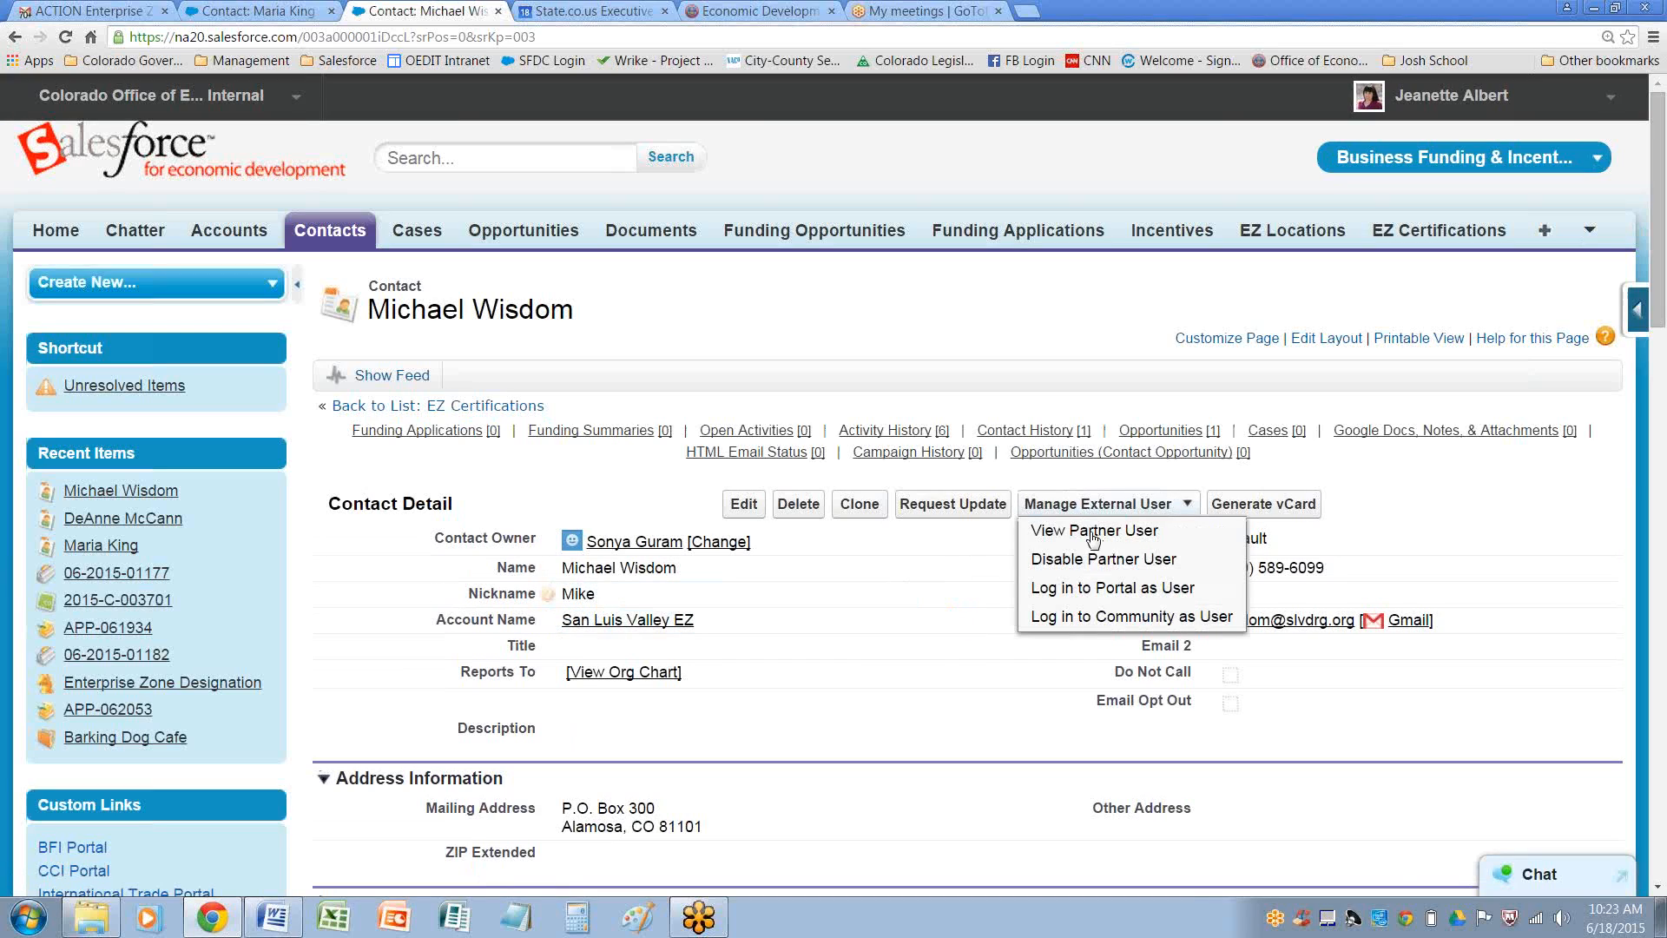
{"action": "left_click", "coordinate": [1099, 590]}
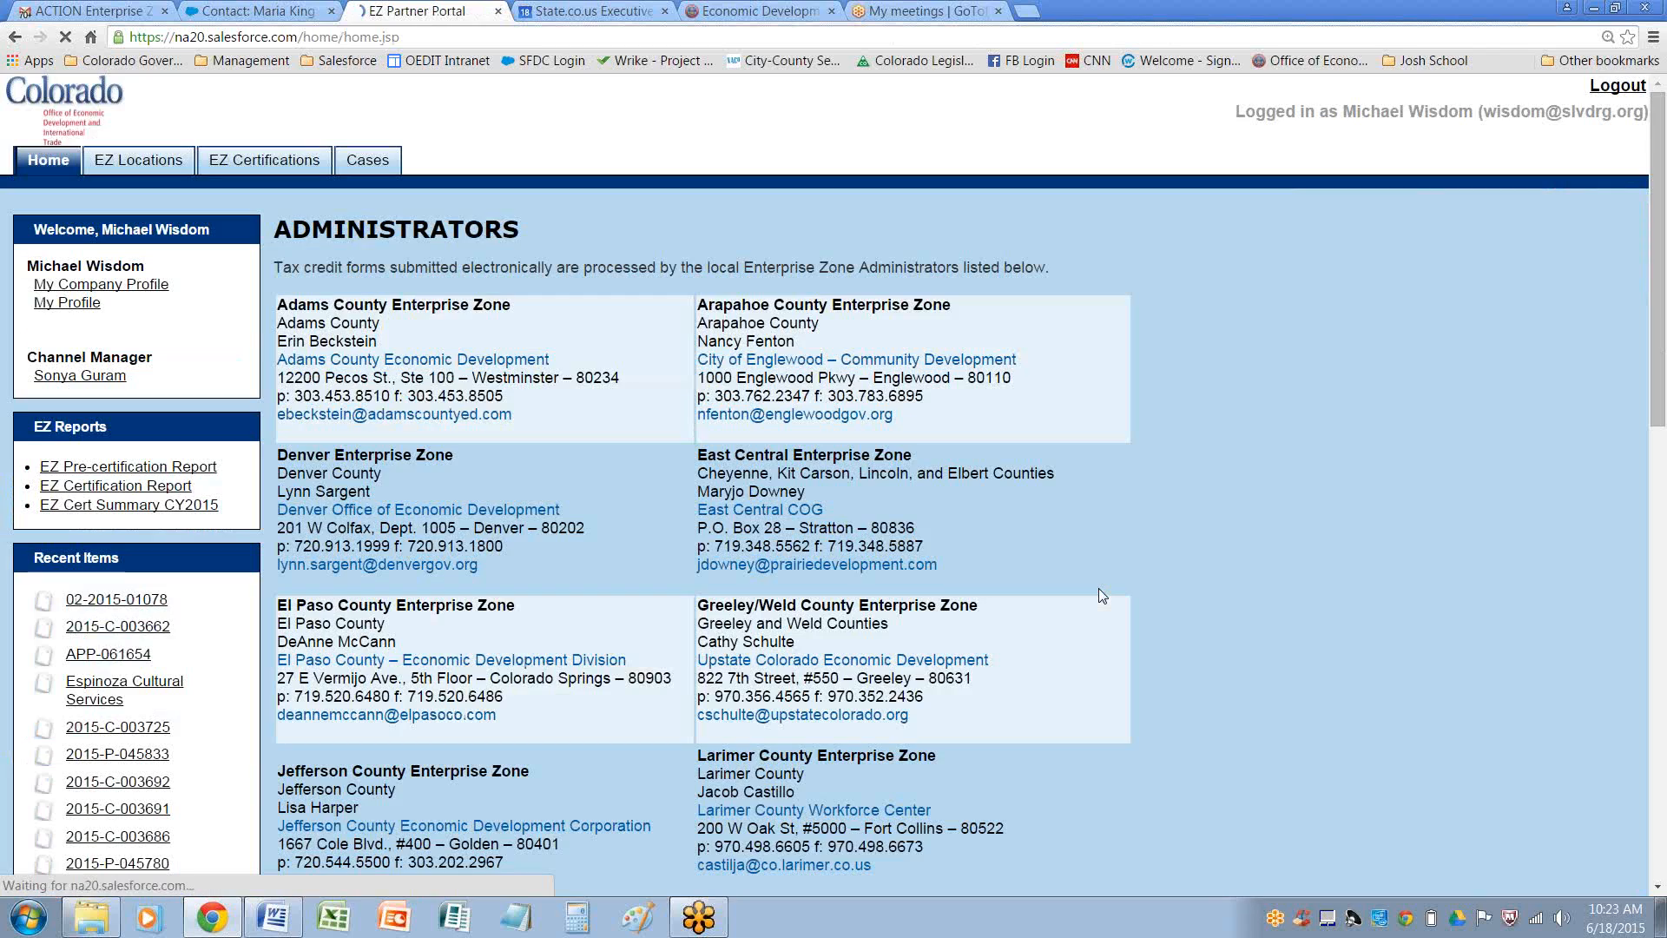
Open the EZ Certifications list and look at the available view filters
{"action": "left_click", "coordinate": [261, 159]}
{"action": "left_click", "coordinate": [388, 318]}
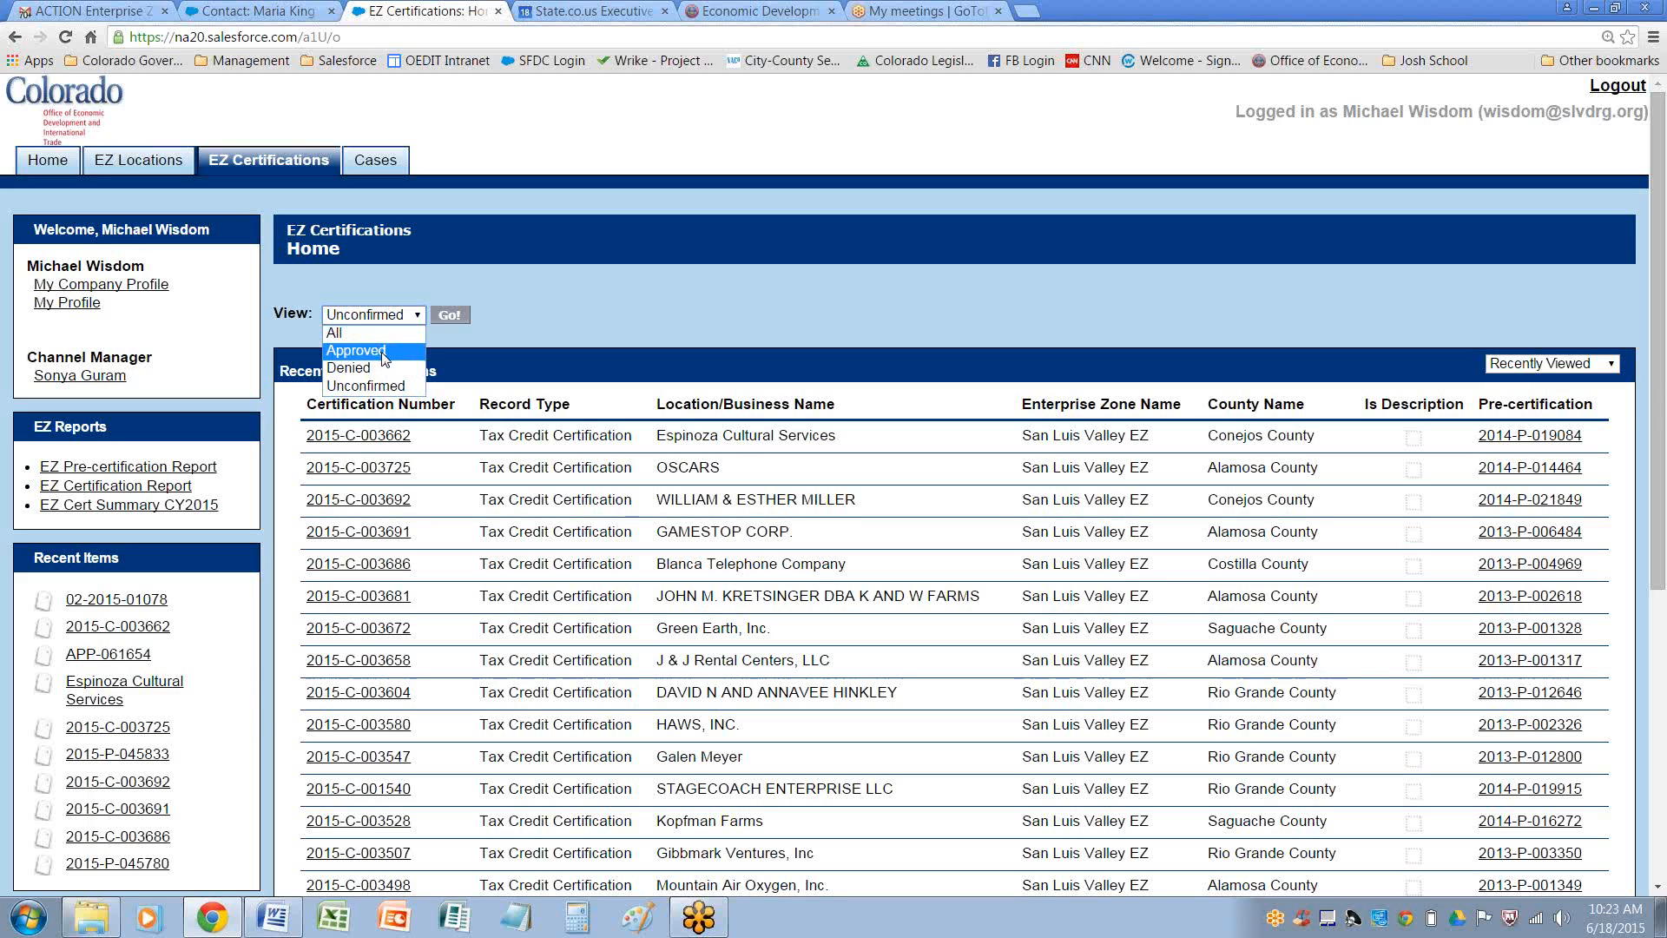
{"action": "left_click", "coordinate": [584, 324]}
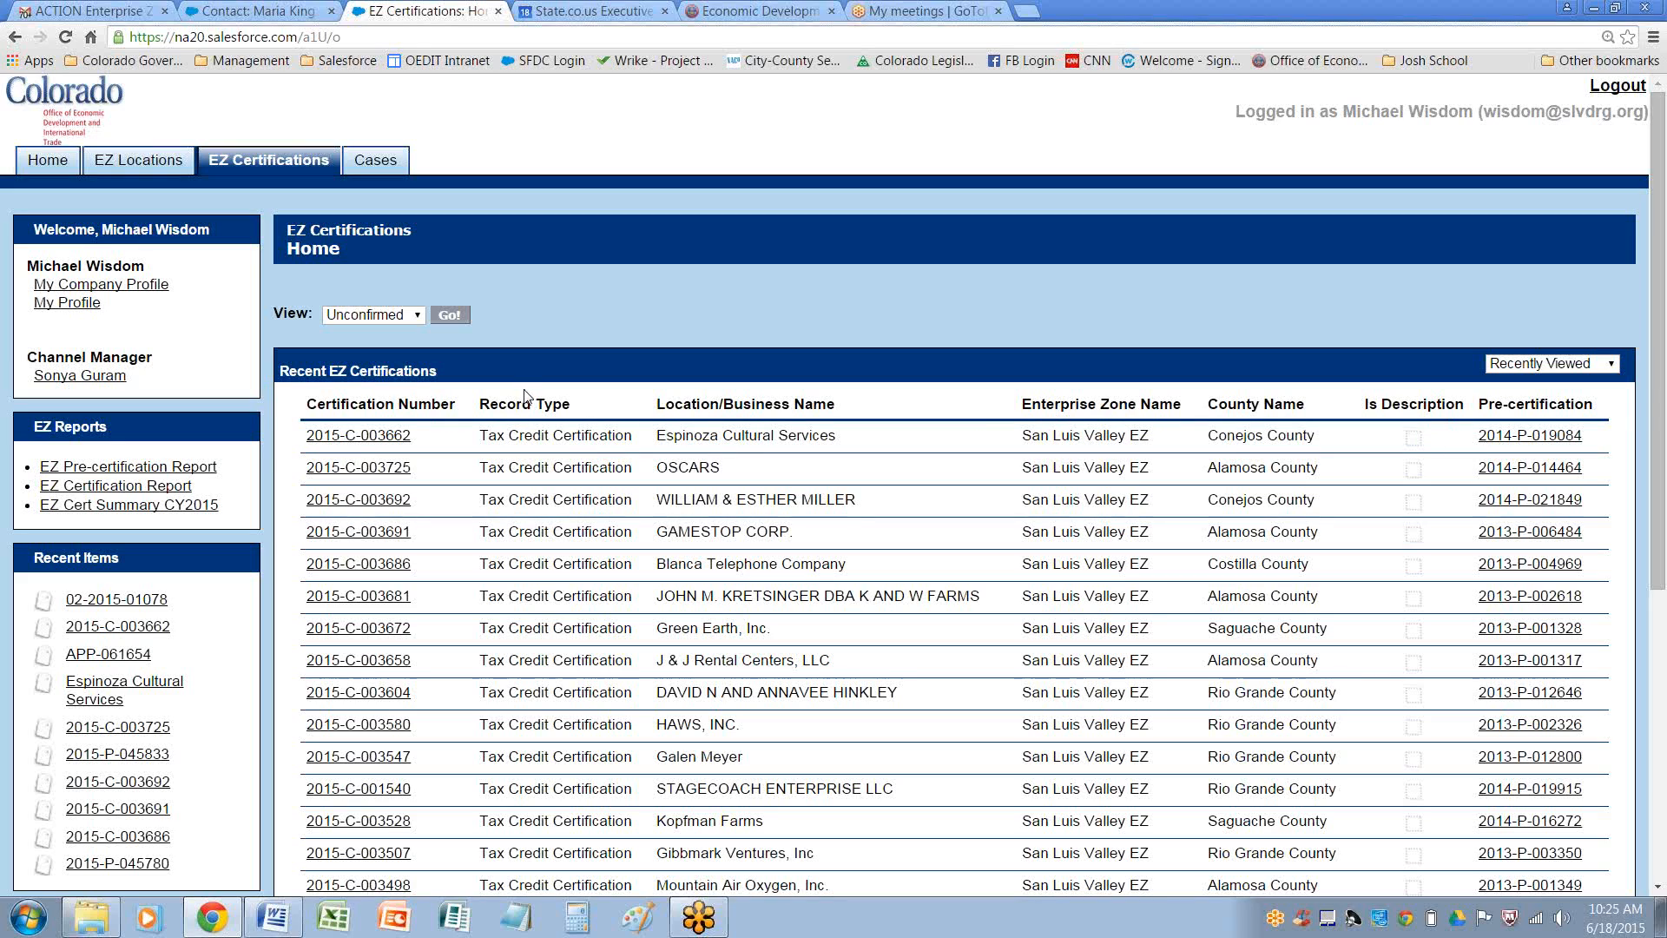
{"action": "left_click", "coordinate": [375, 438]}
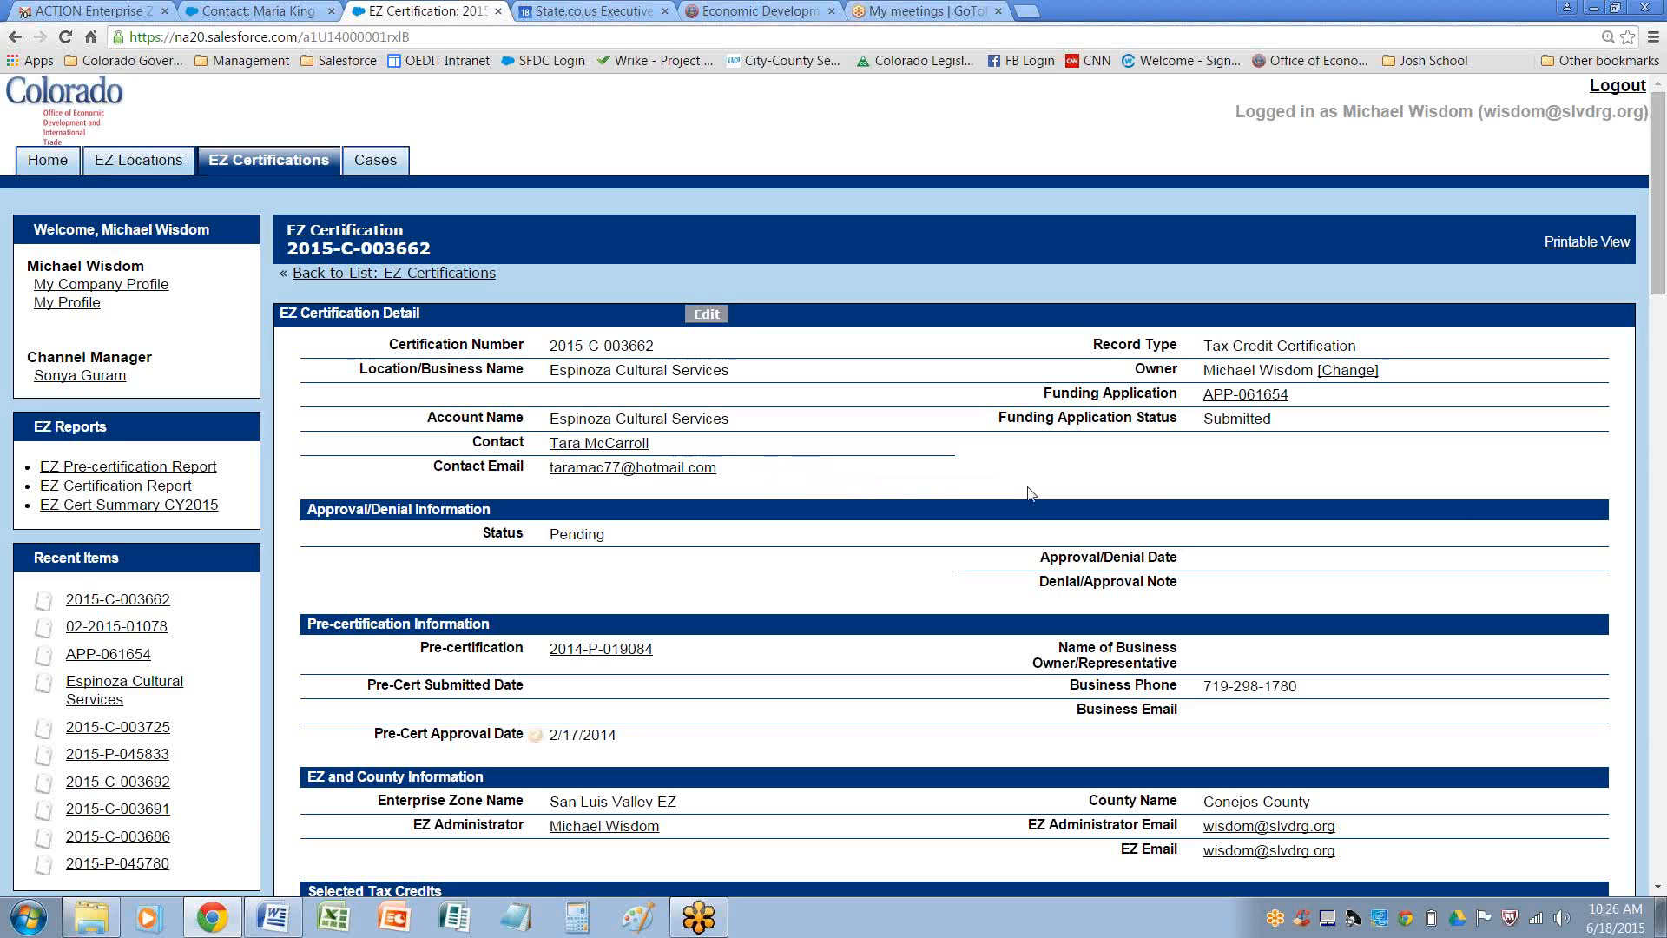
{"action": "mouse_move", "coordinate": [1658, 276]}
{"action": "left_mouse_down"}
{"action": "mouse_move", "coordinate": [1660, 397]}
{"action": "mouse_move", "coordinate": [1629, 516]}
{"action": "mouse_move", "coordinate": [1632, 716]}
{"action": "left_mouse_up"}
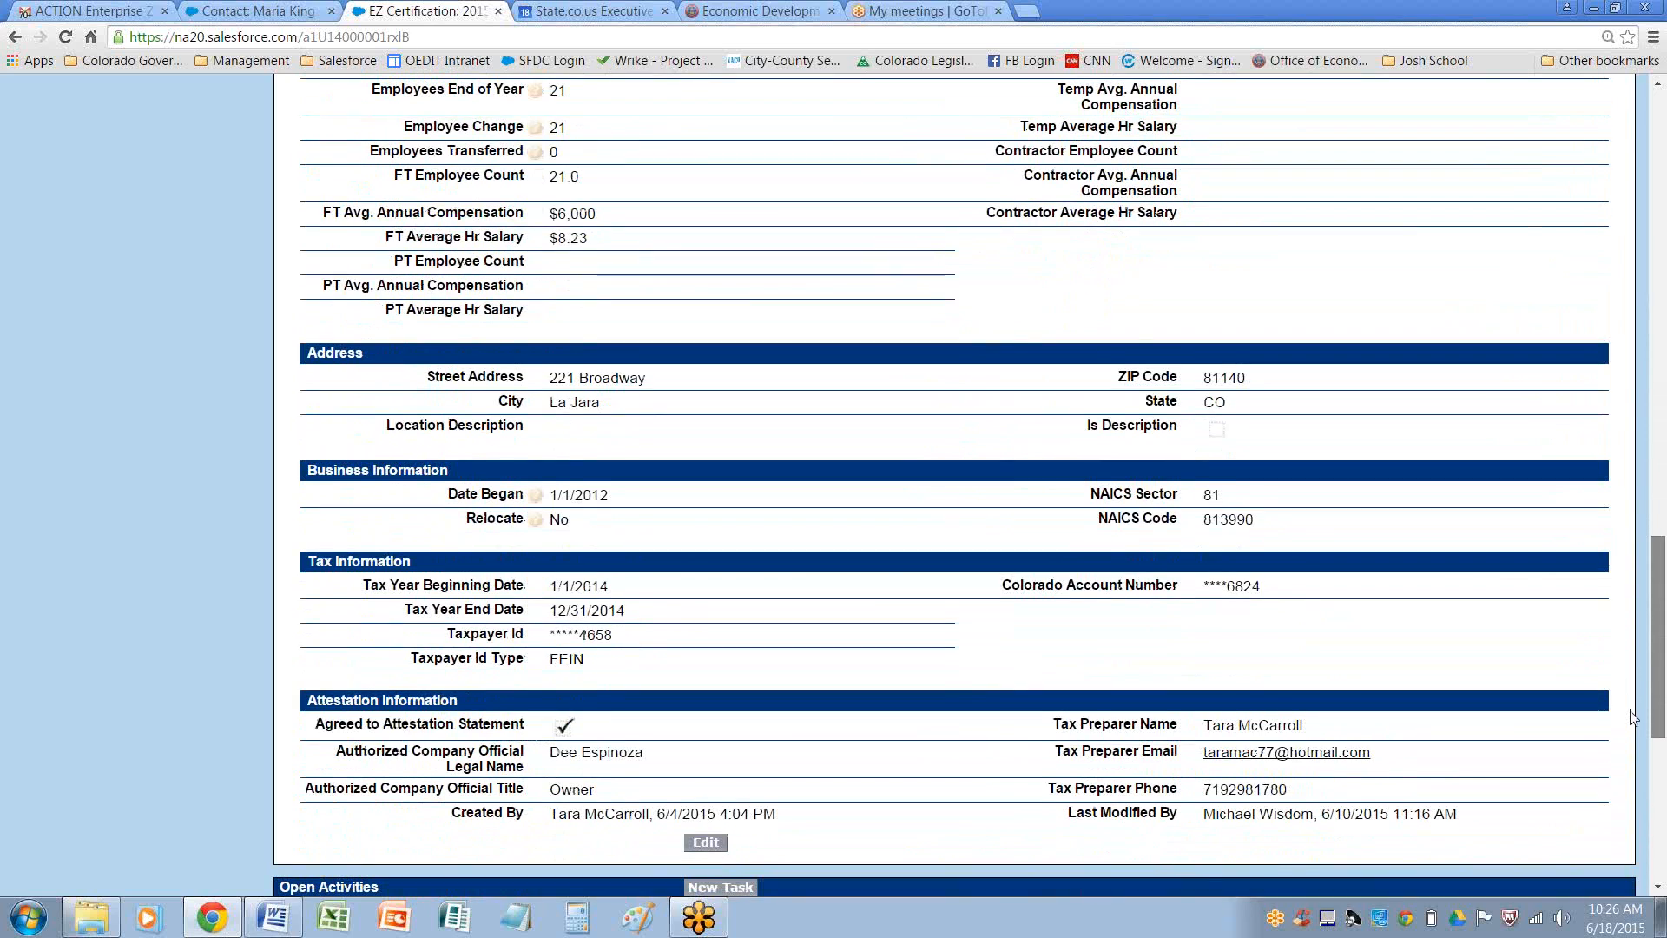
{"action": "left_click_drag", "start_coordinate": [1660, 716], "coordinate": [1664, 255]}
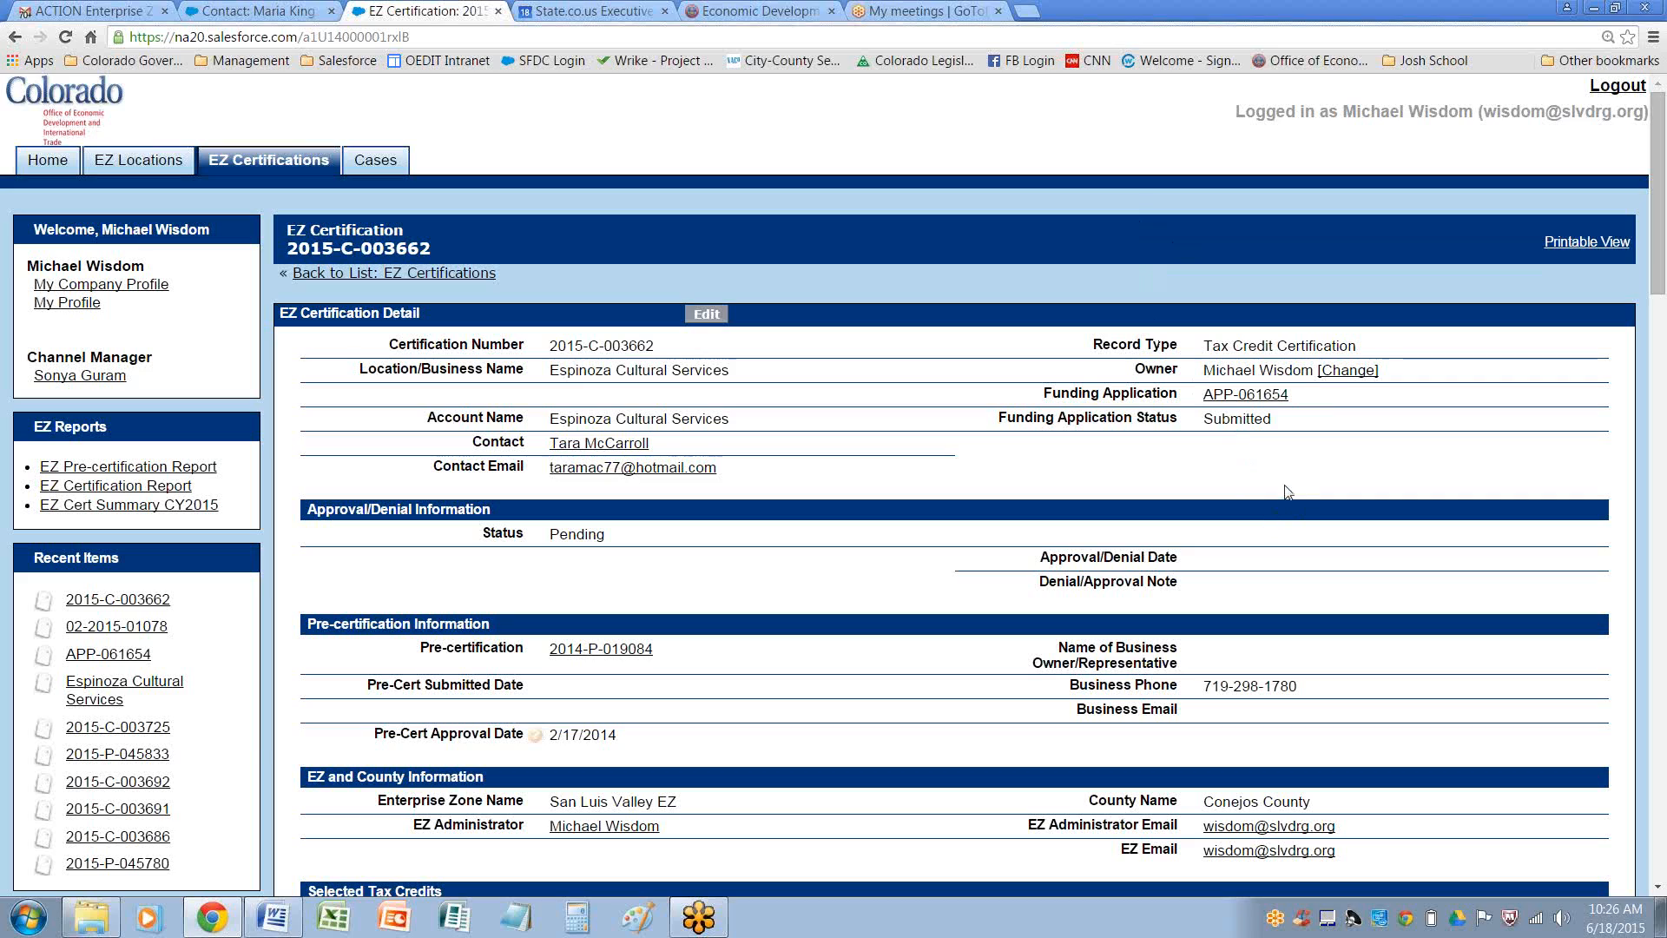
{"action": "double_click", "coordinate": [1209, 420]}
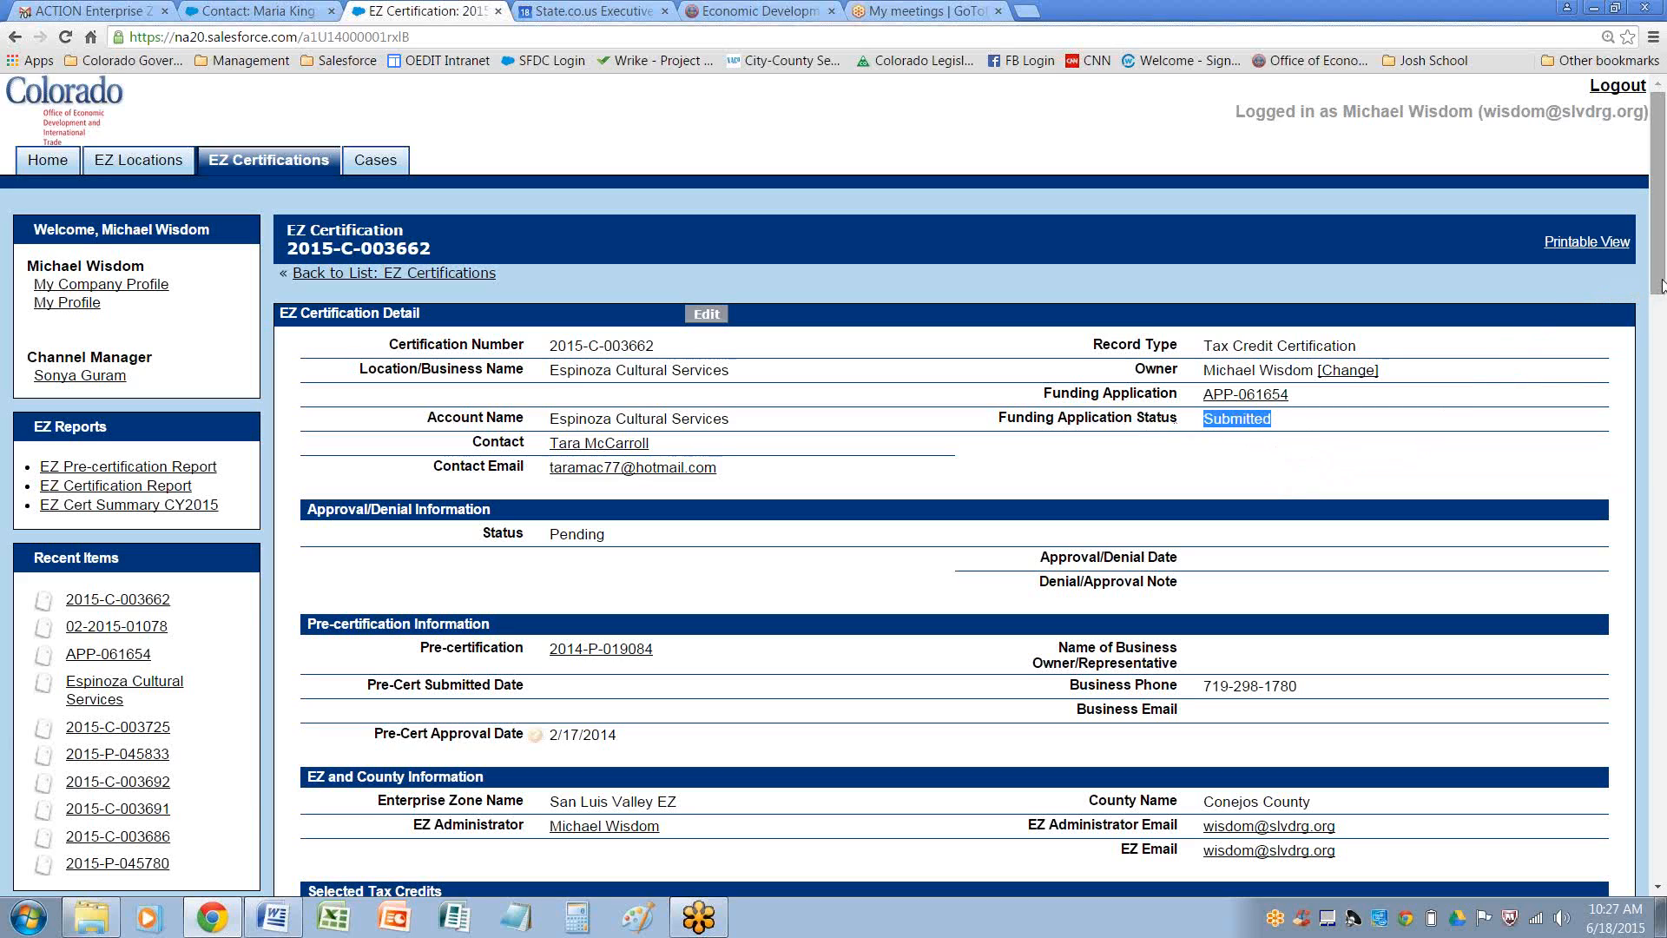
{"action": "left_click", "coordinate": [1494, 465]}
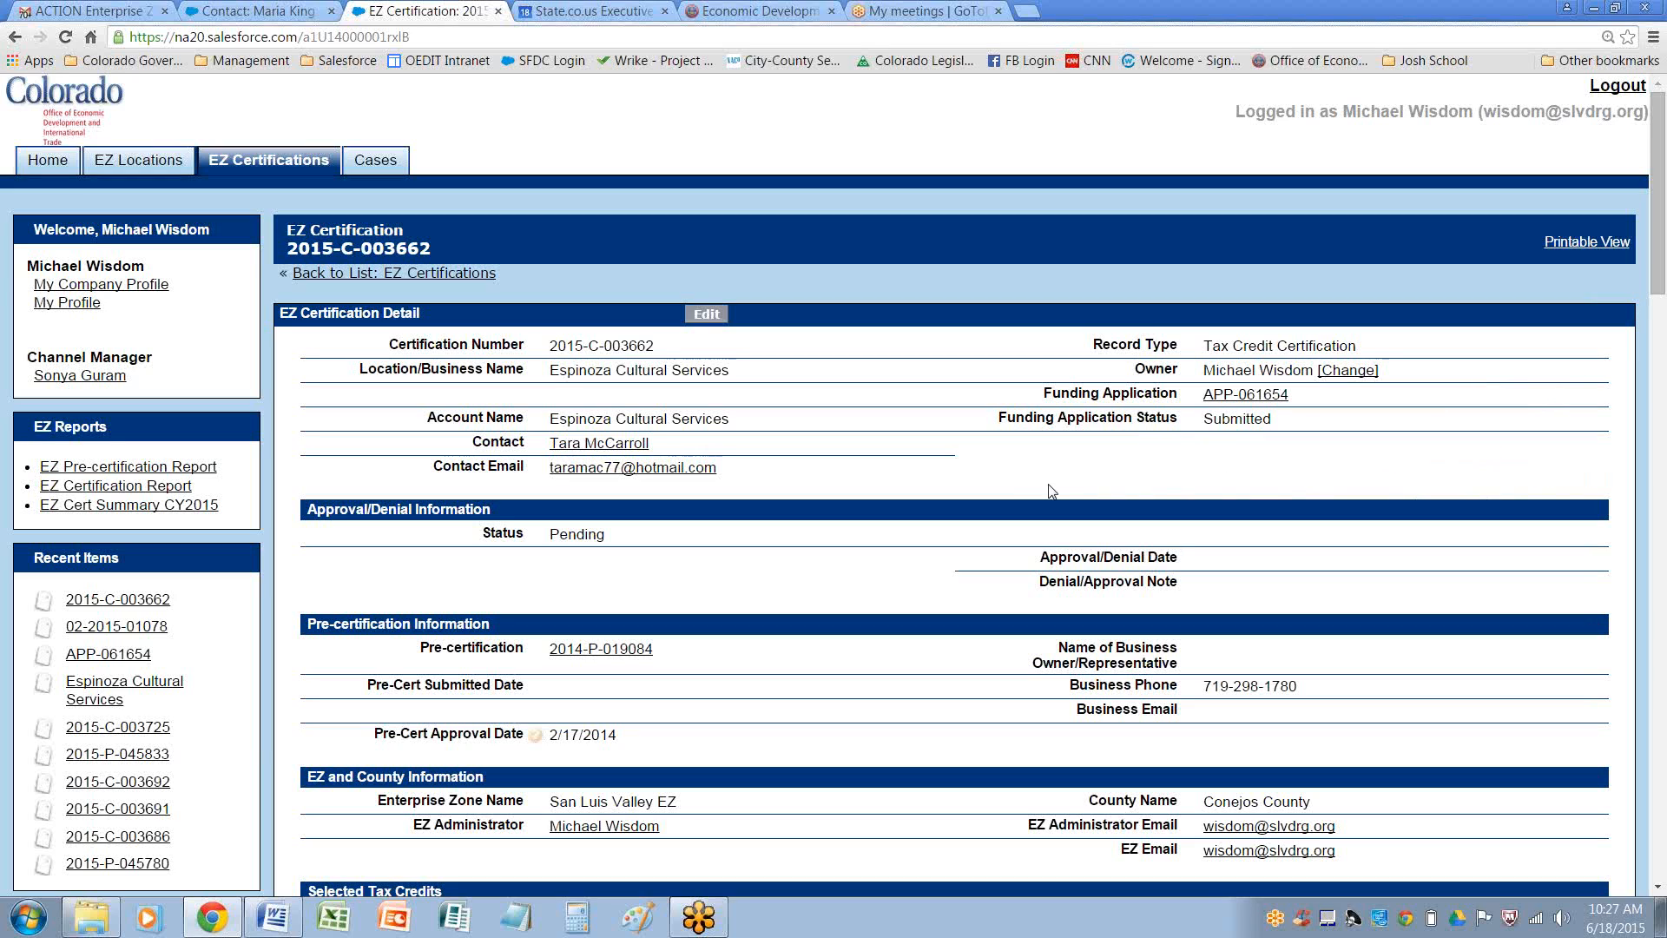
{"action": "left_click", "coordinate": [712, 318]}
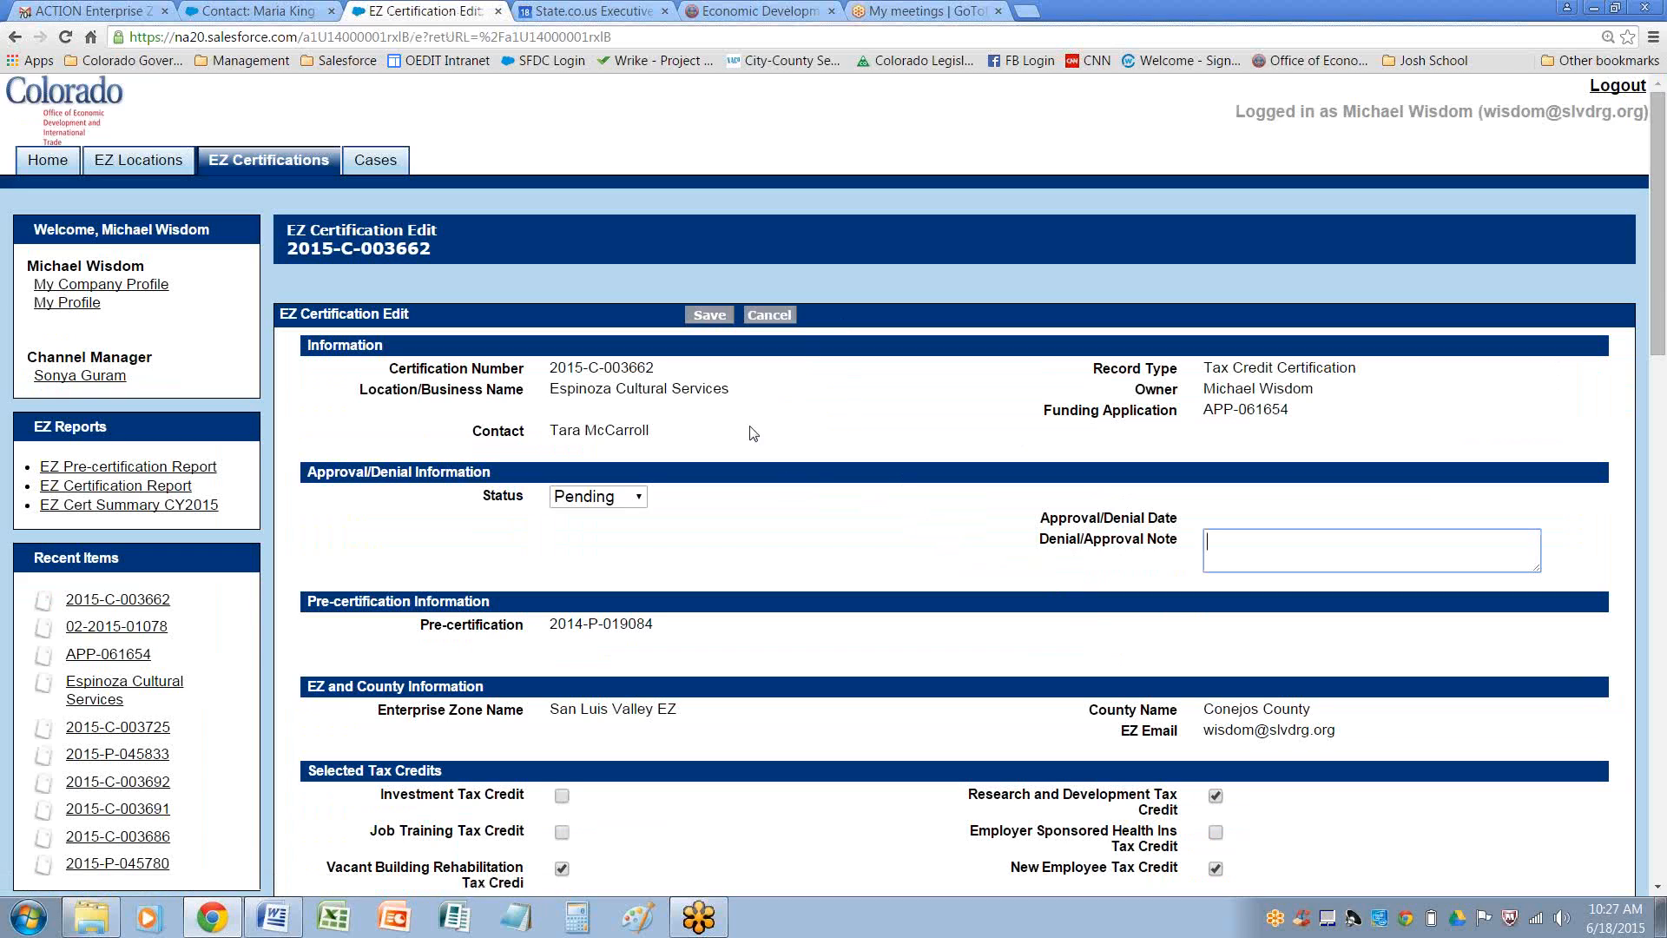
{"action": "left_click", "coordinate": [784, 318]}
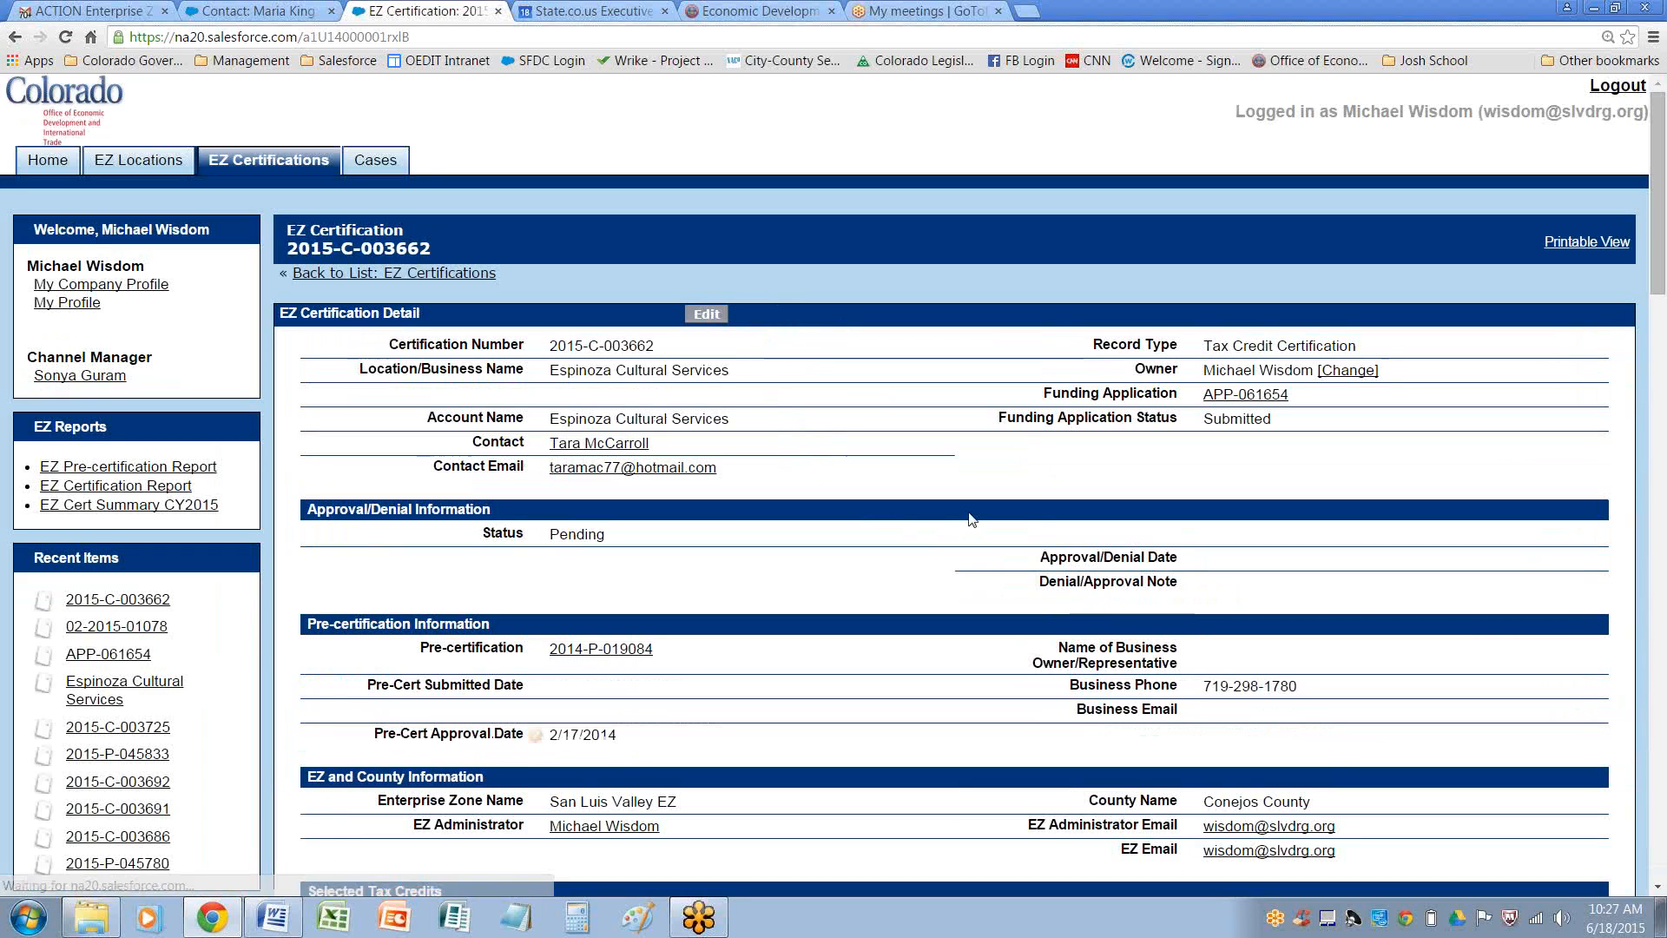
{"action": "left_click", "coordinate": [1265, 401]}
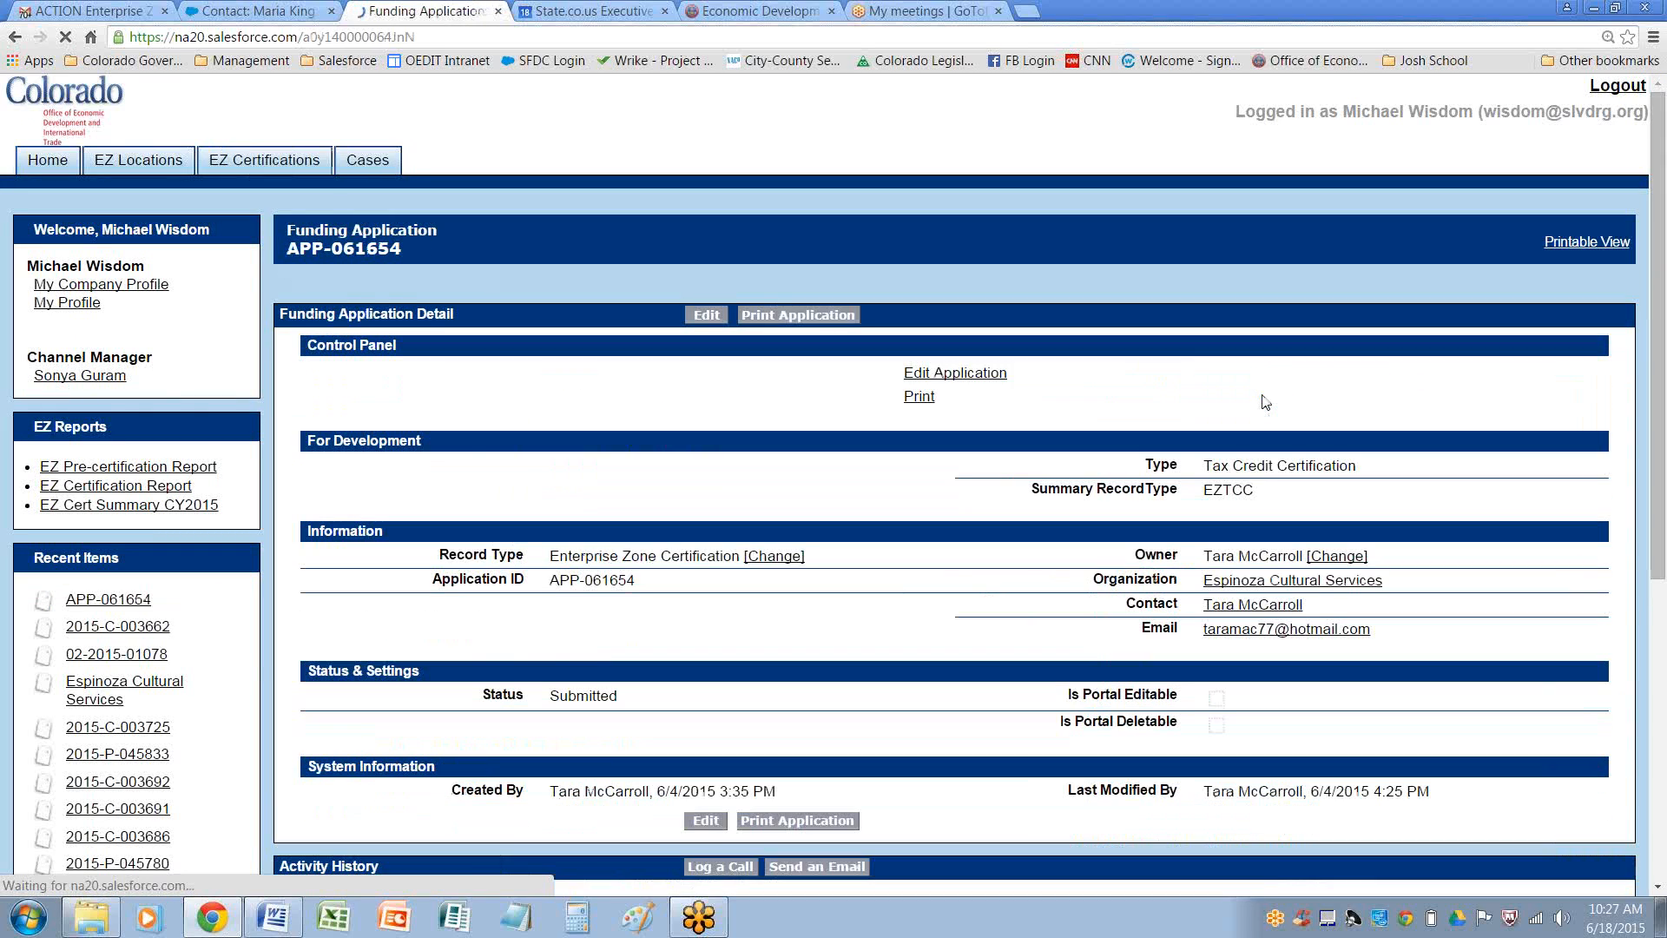
{"action": "left_click", "coordinate": [706, 314]}
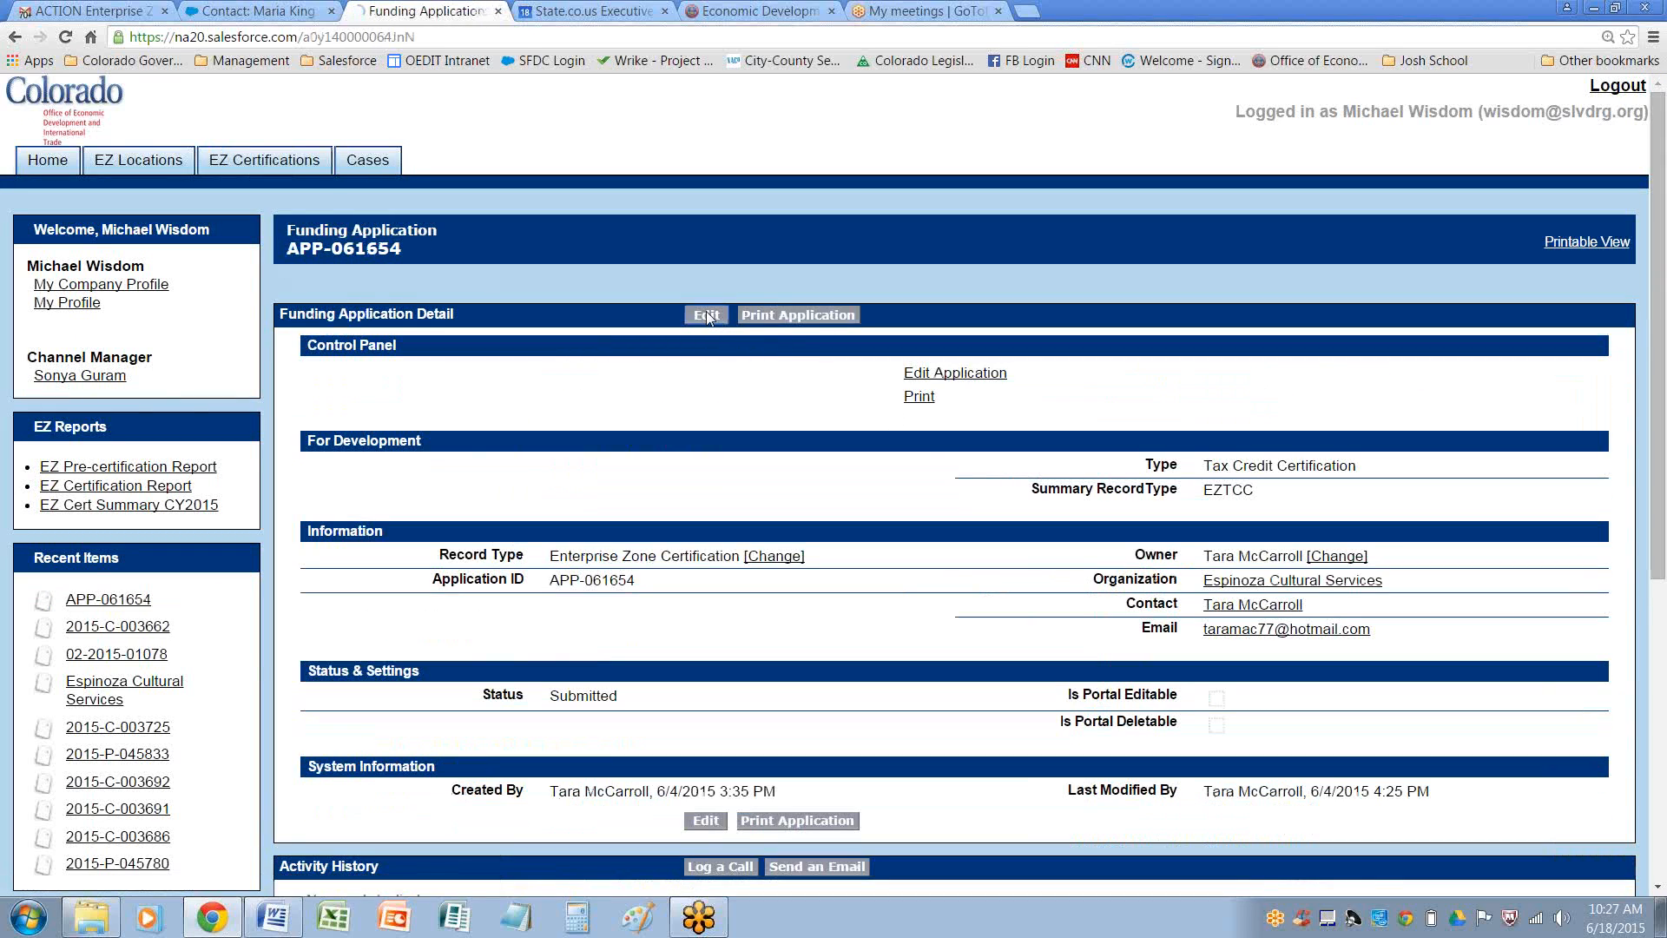
{"action": "left_click", "coordinate": [612, 477]}
{"action": "left_click", "coordinate": [591, 519]}
{"action": "left_click", "coordinate": [712, 503]}
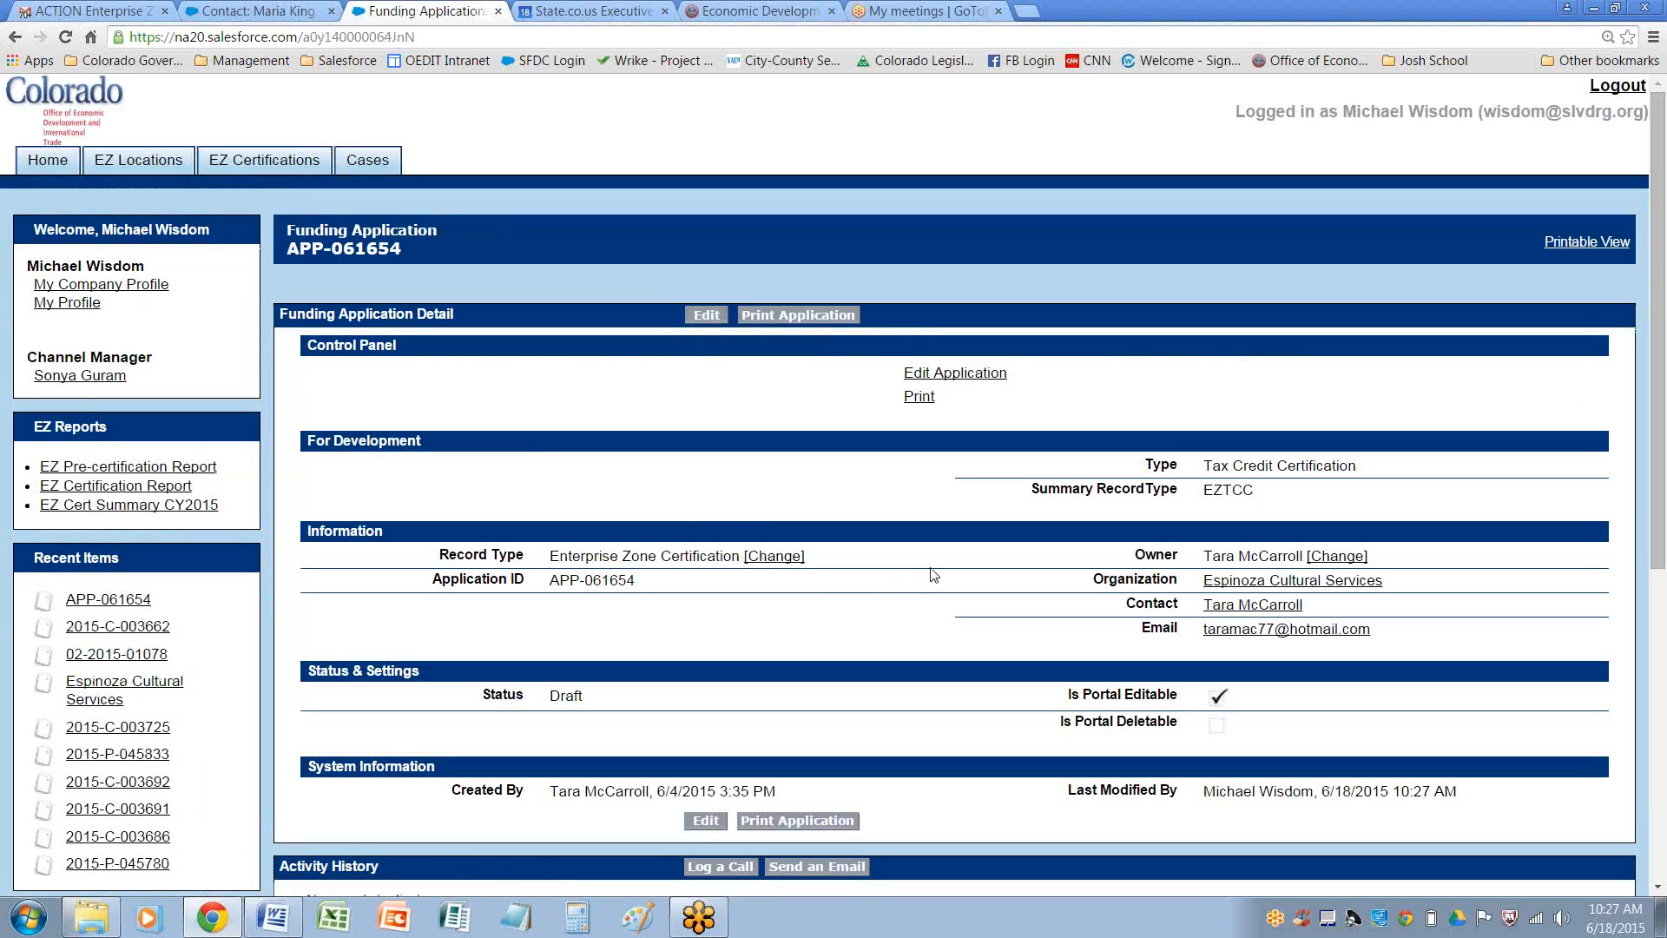
{"action": "scroll", "coordinate": [936, 570], "scroll_direction": "down", "scroll_amount": 1}
{"action": "scroll", "coordinate": [936, 569], "scroll_direction": "down", "scroll_amount": 5}
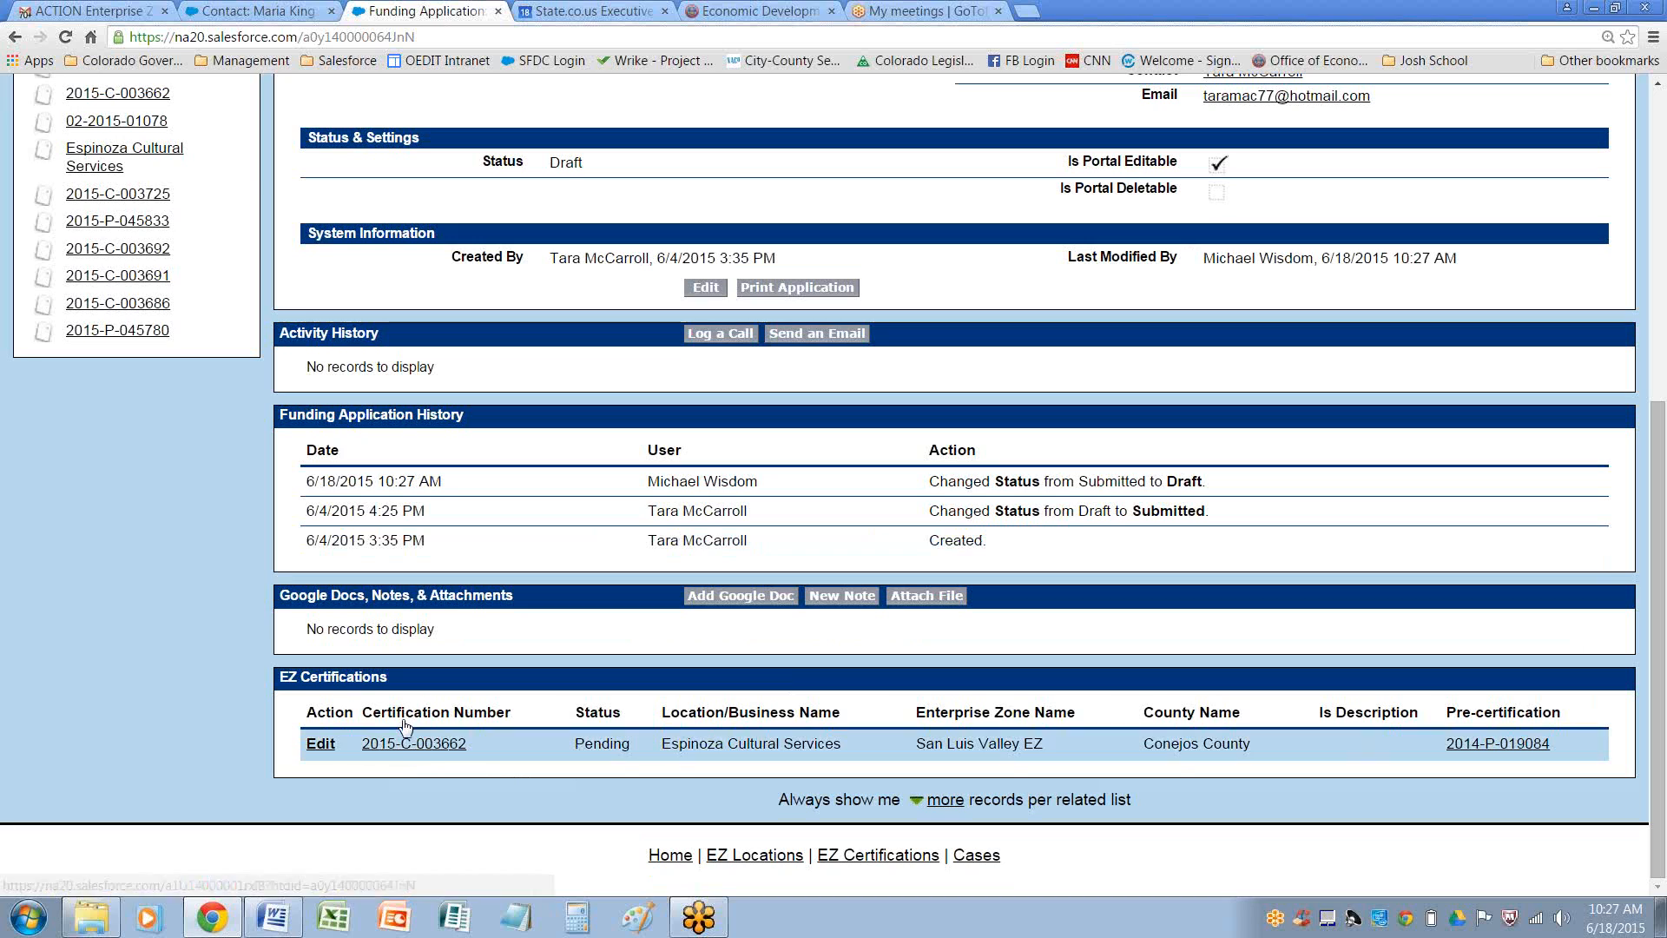
{"action": "left_click", "coordinate": [417, 744]}
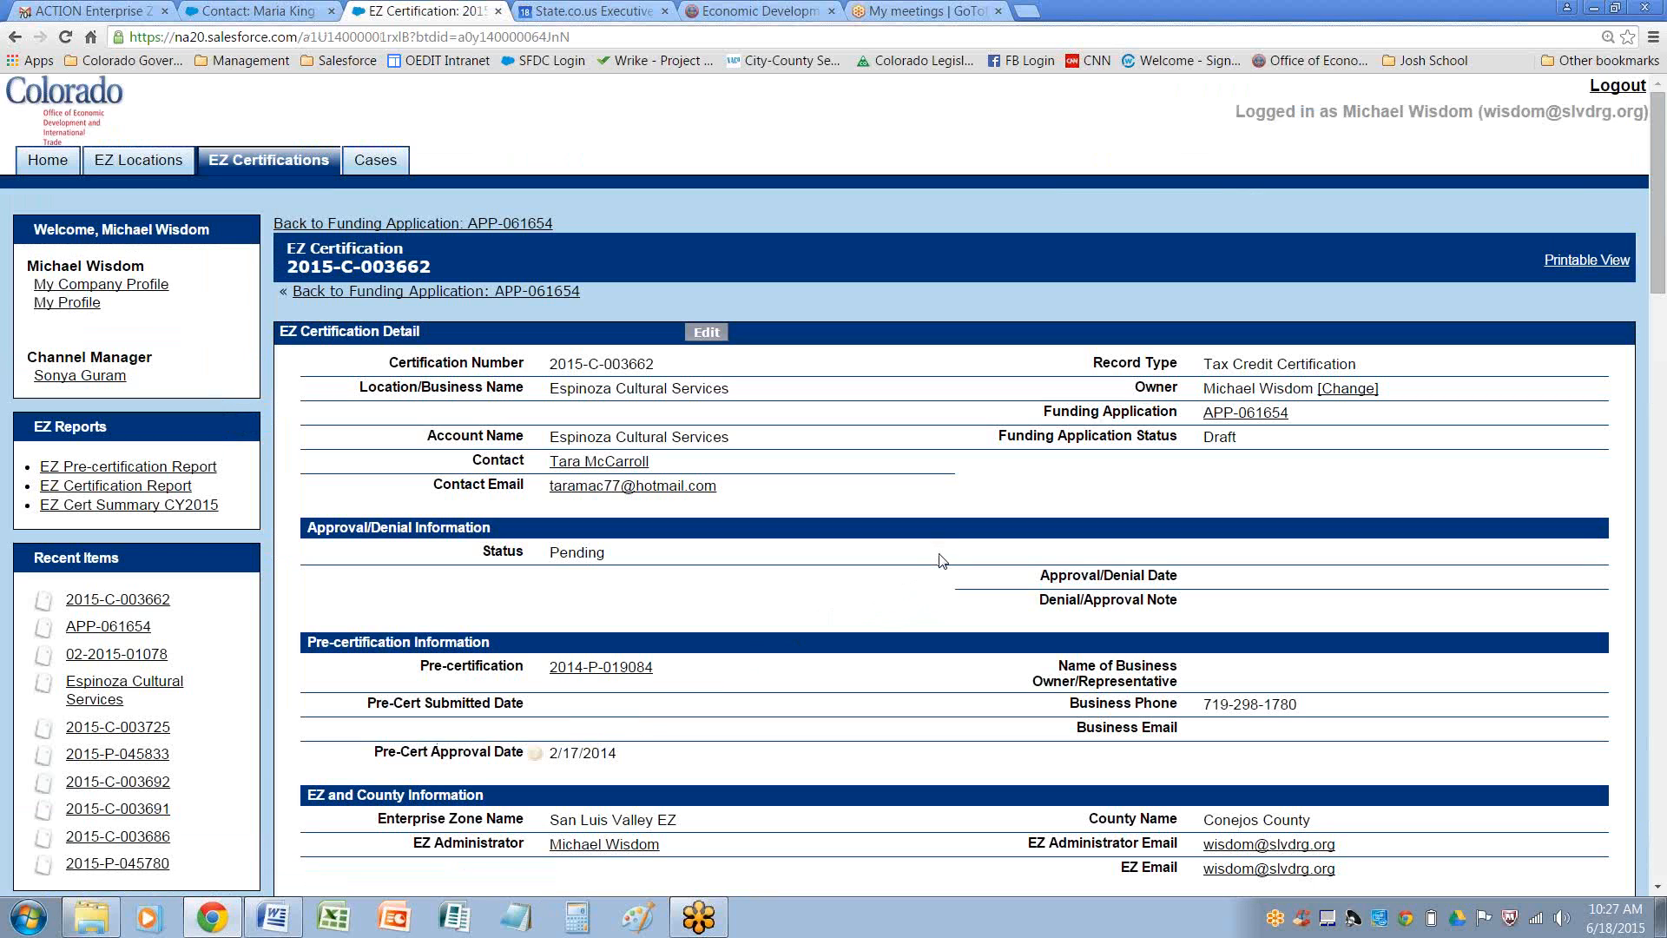
{"action": "scroll", "coordinate": [939, 555], "scroll_direction": "down", "scroll_amount": 4}
{"action": "scroll", "coordinate": [944, 574], "scroll_direction": "down", "scroll_amount": 15}
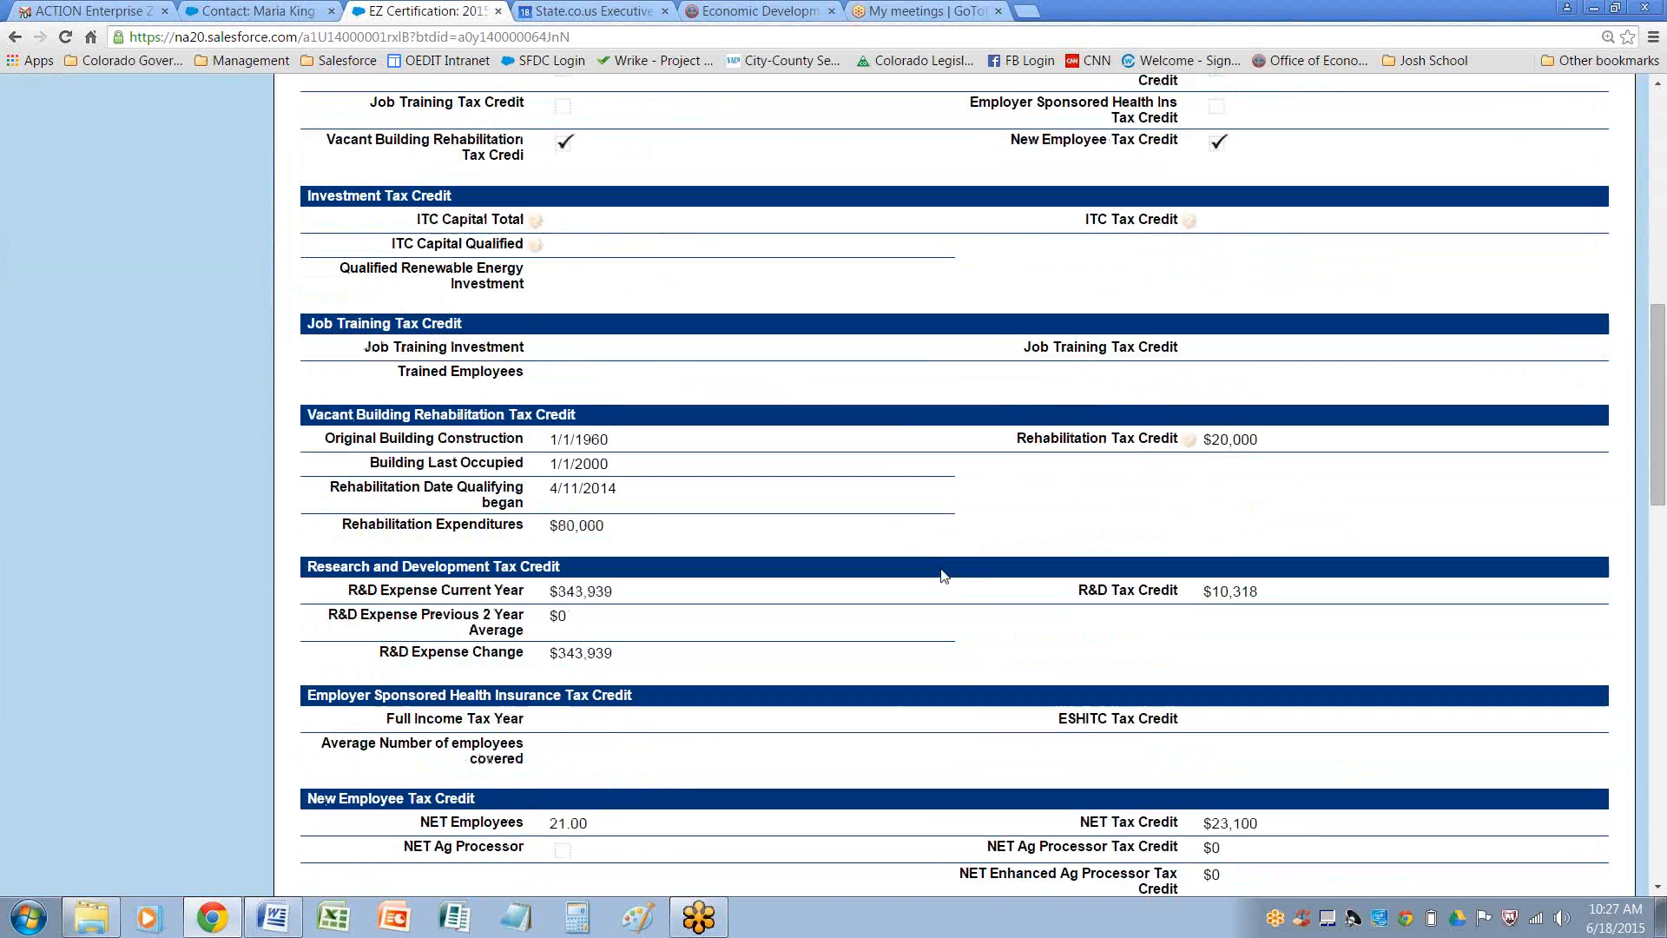
{"action": "scroll", "coordinate": [944, 575], "scroll_direction": "down", "scroll_amount": 6}
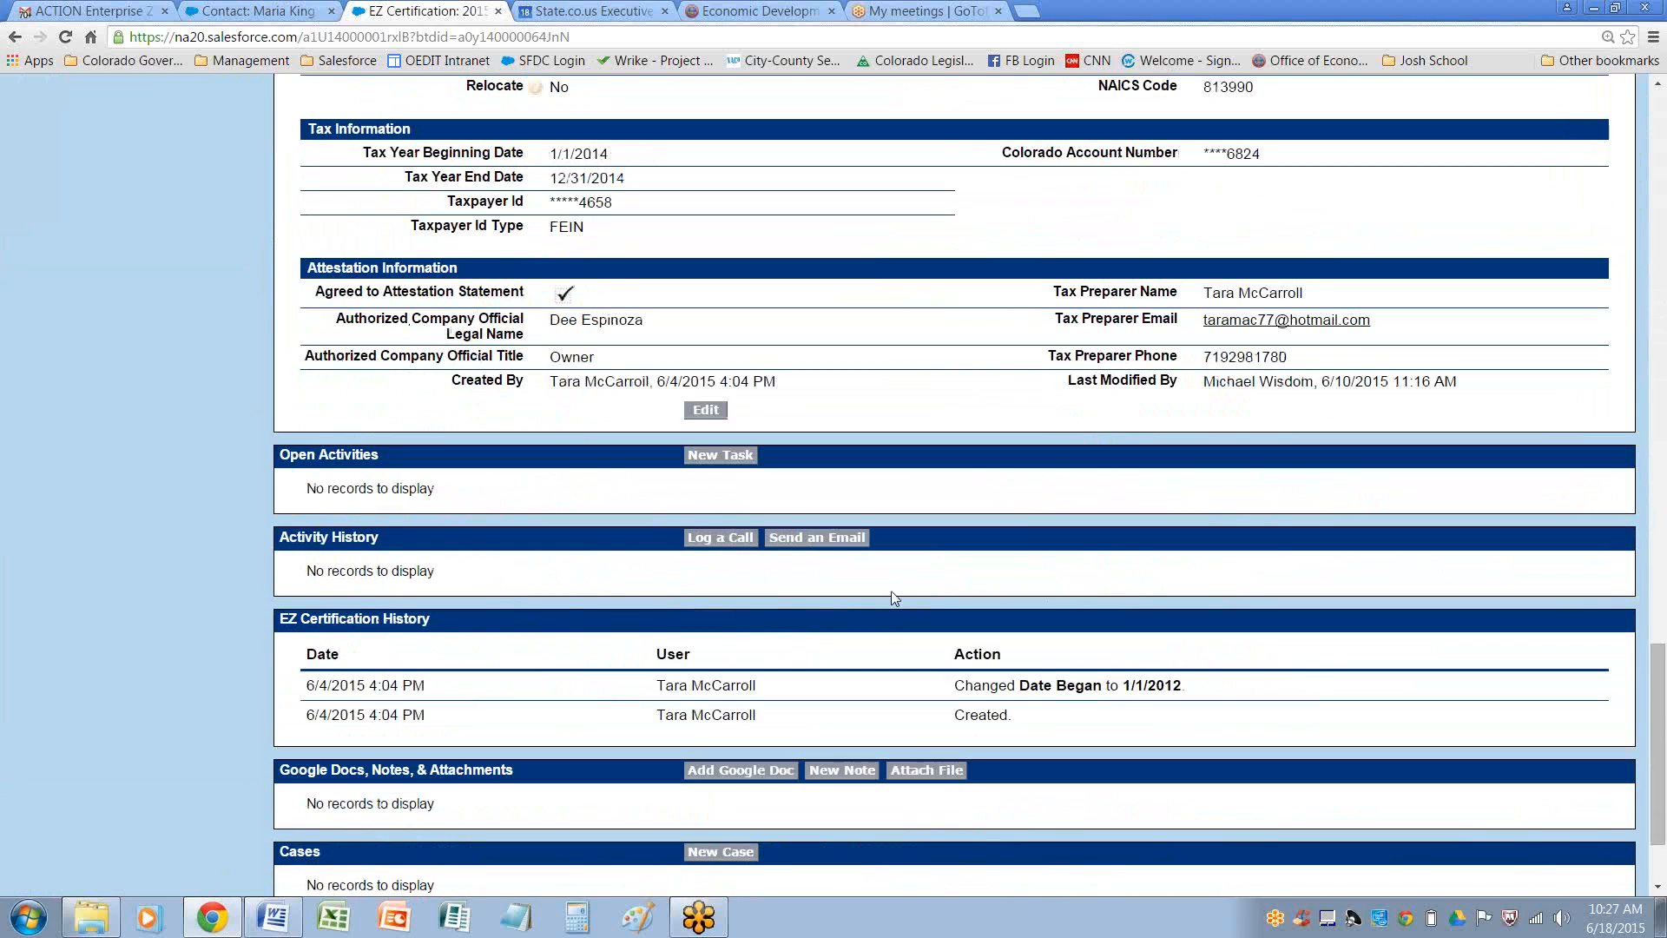
{"action": "left_click", "coordinate": [842, 539]}
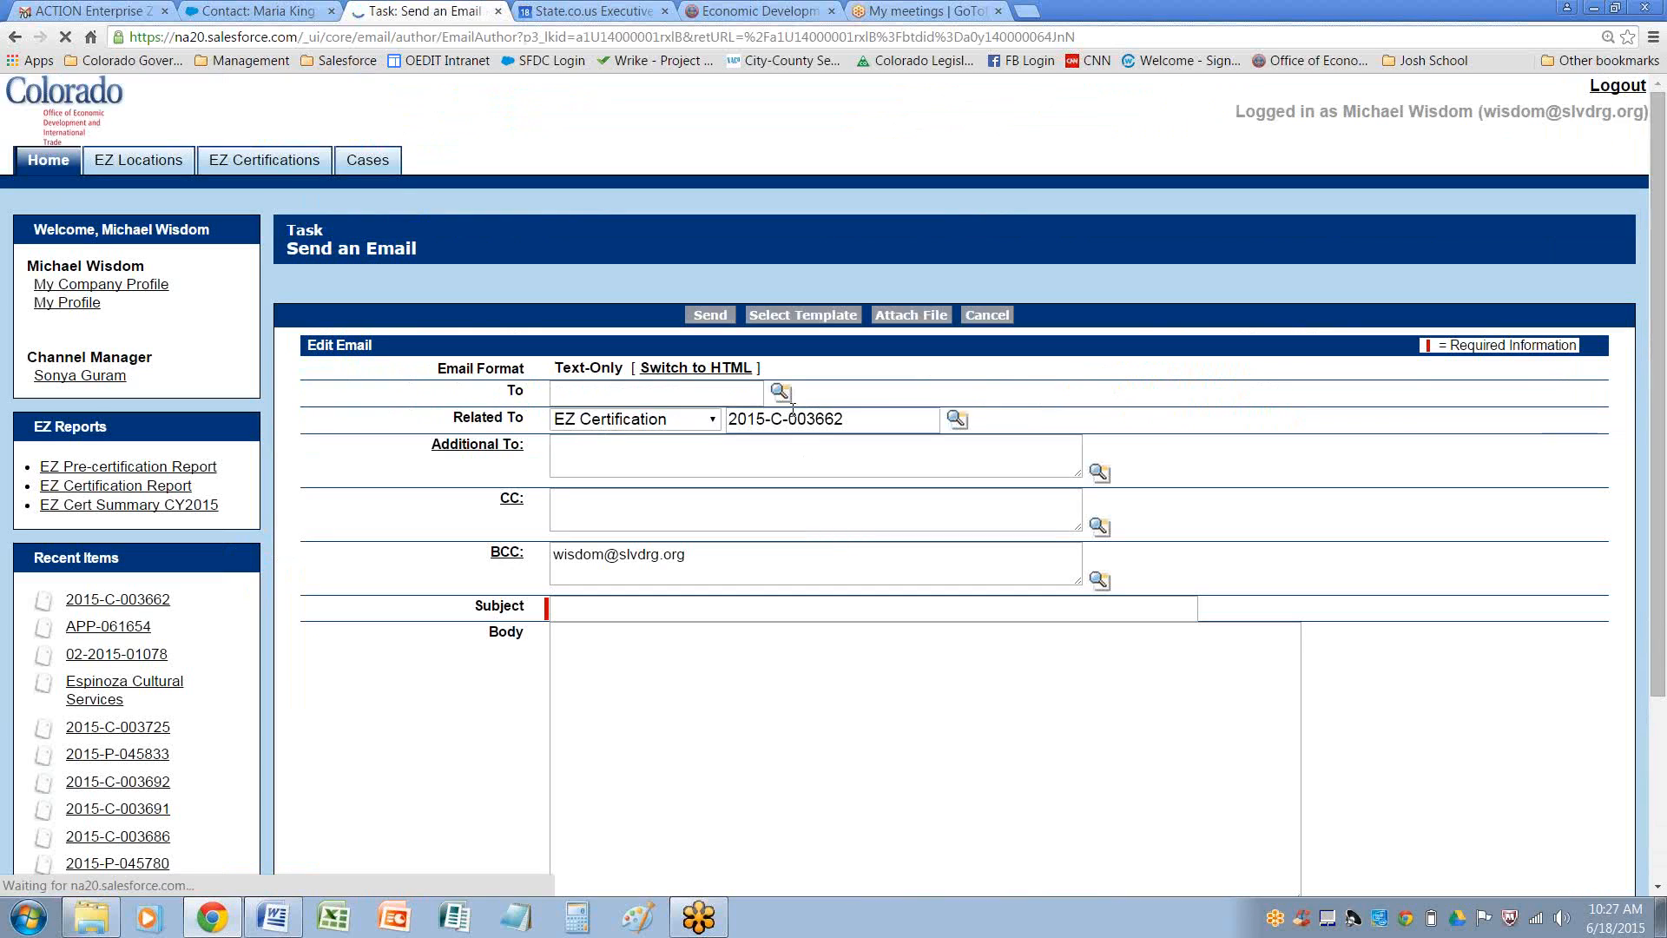
{"action": "left_click", "coordinate": [987, 314]}
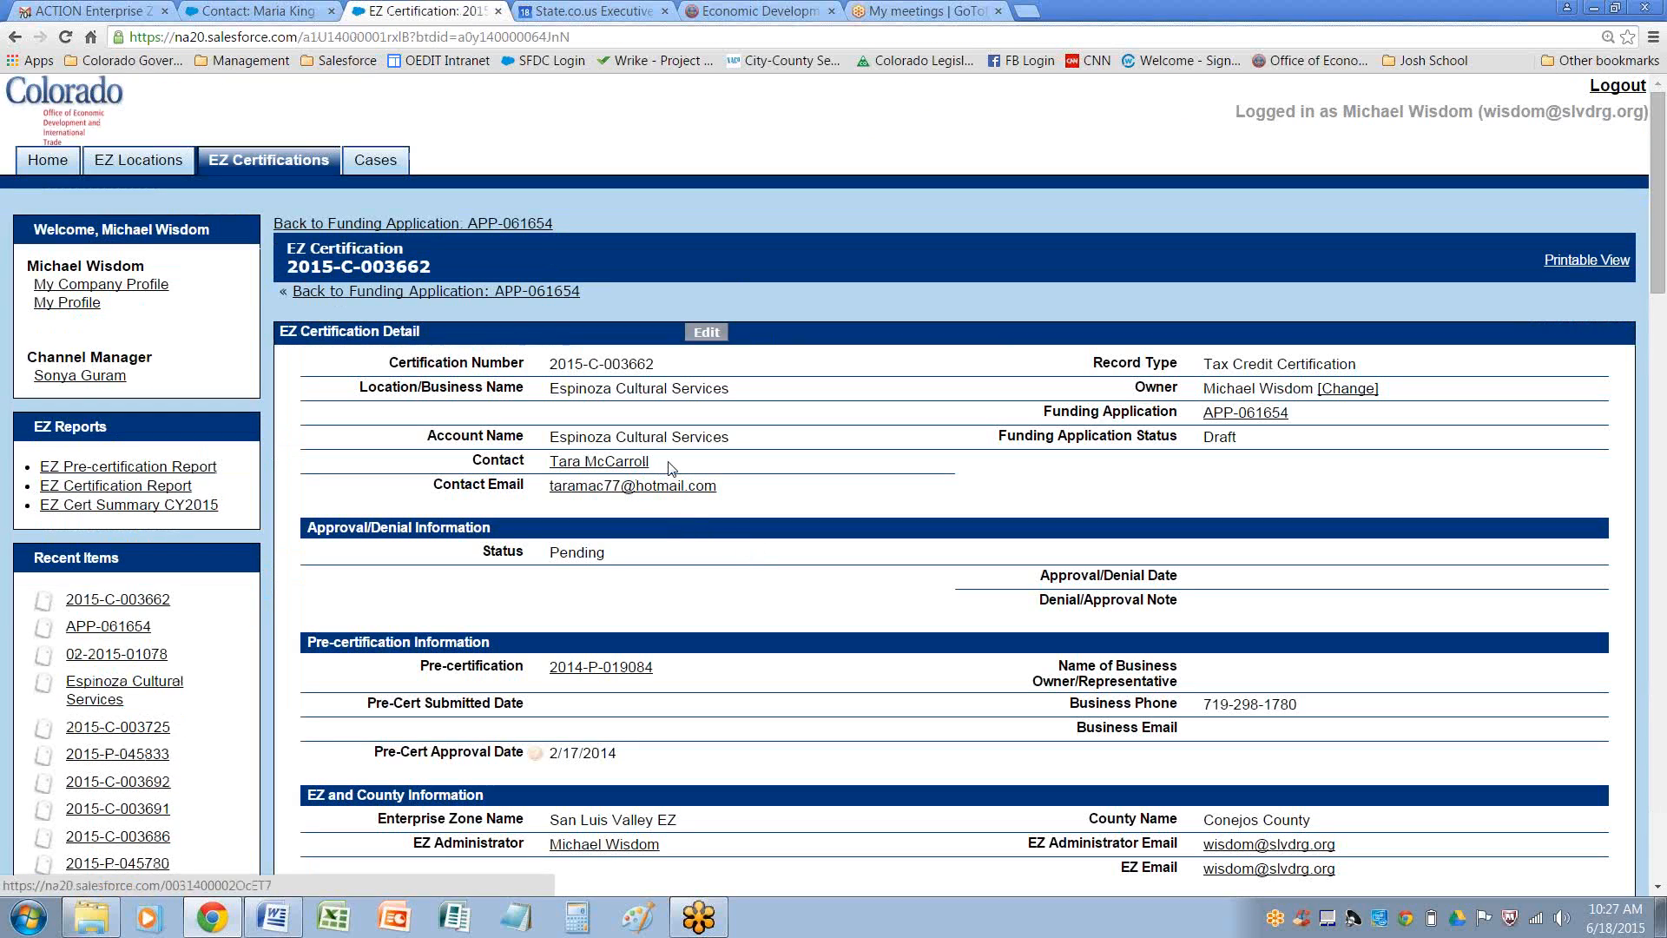
Copy the certification's contact name and start an email addressed to that contact, choosing it through the lookup
{"action": "left_click_drag", "start_coordinate": [649, 461], "coordinate": [548, 461]}
{"action": "key", "text": "ctrl+c"}
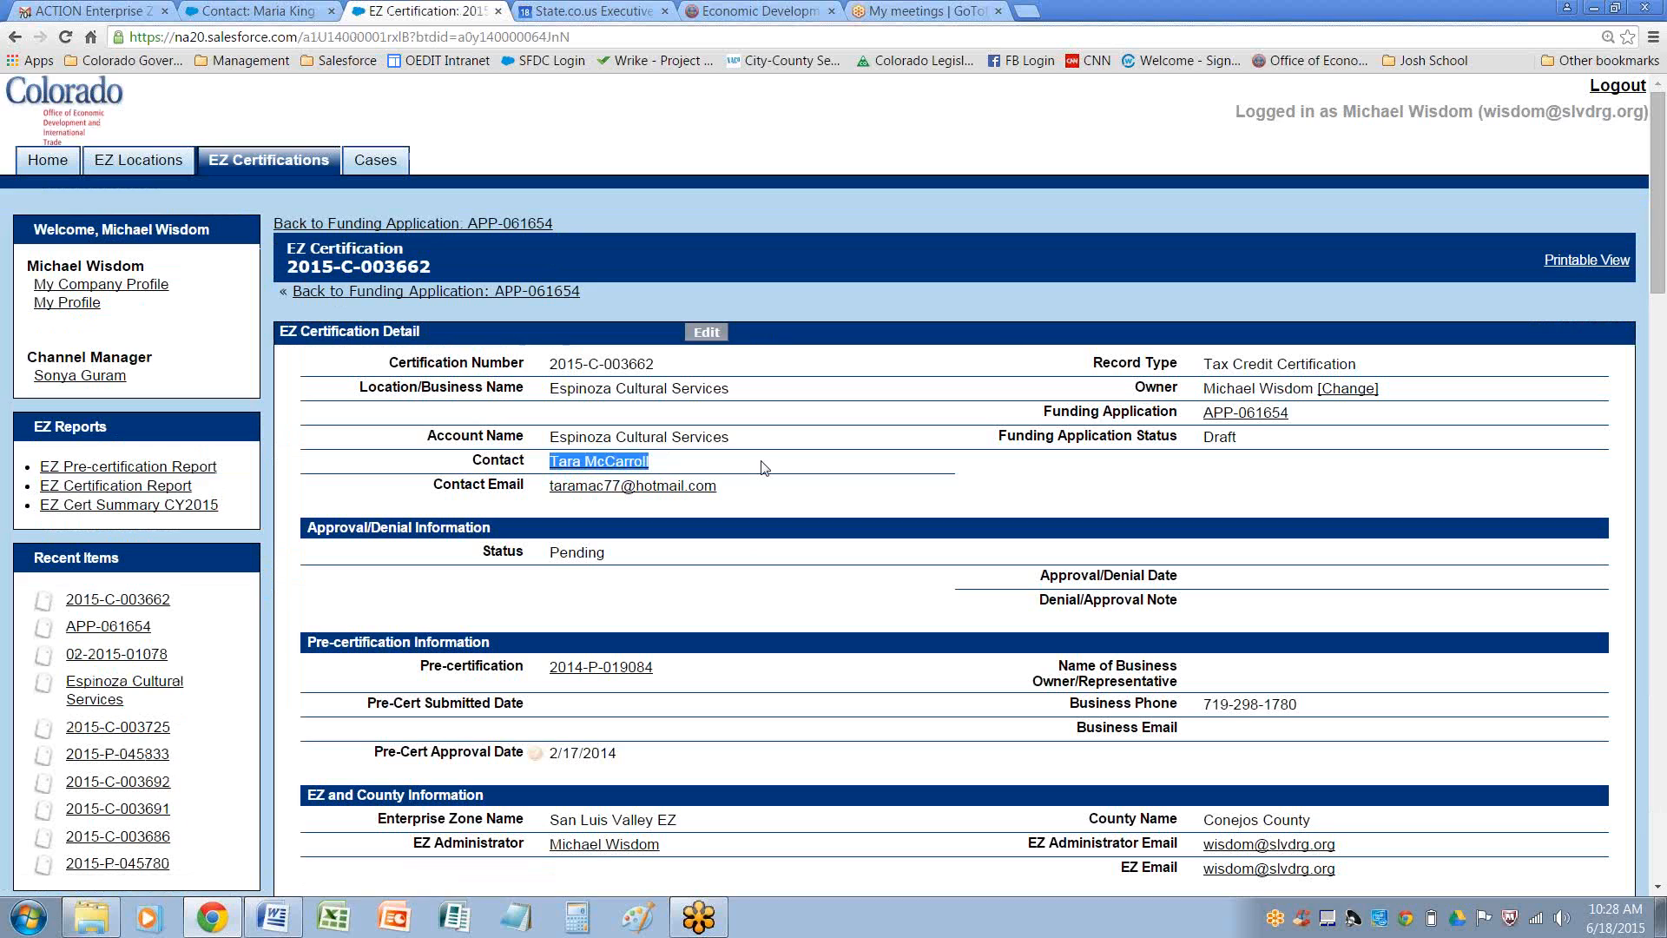
{"action": "scroll", "coordinate": [761, 351], "scroll_direction": "down", "scroll_amount": 20}
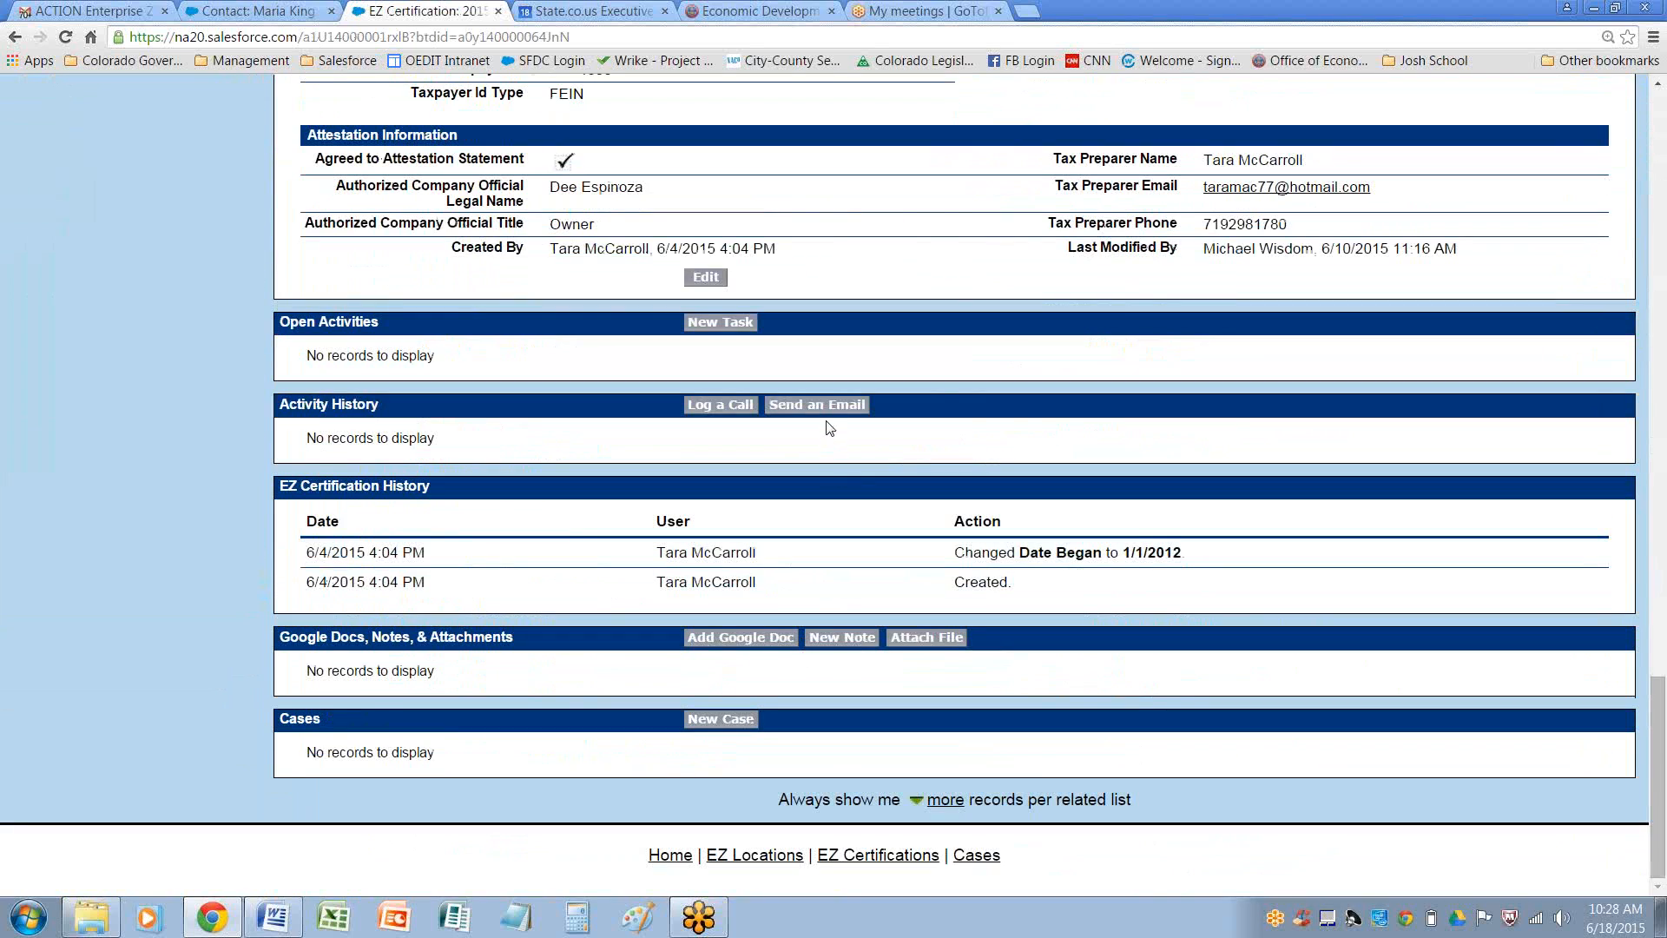
{"action": "left_click", "coordinate": [820, 407]}
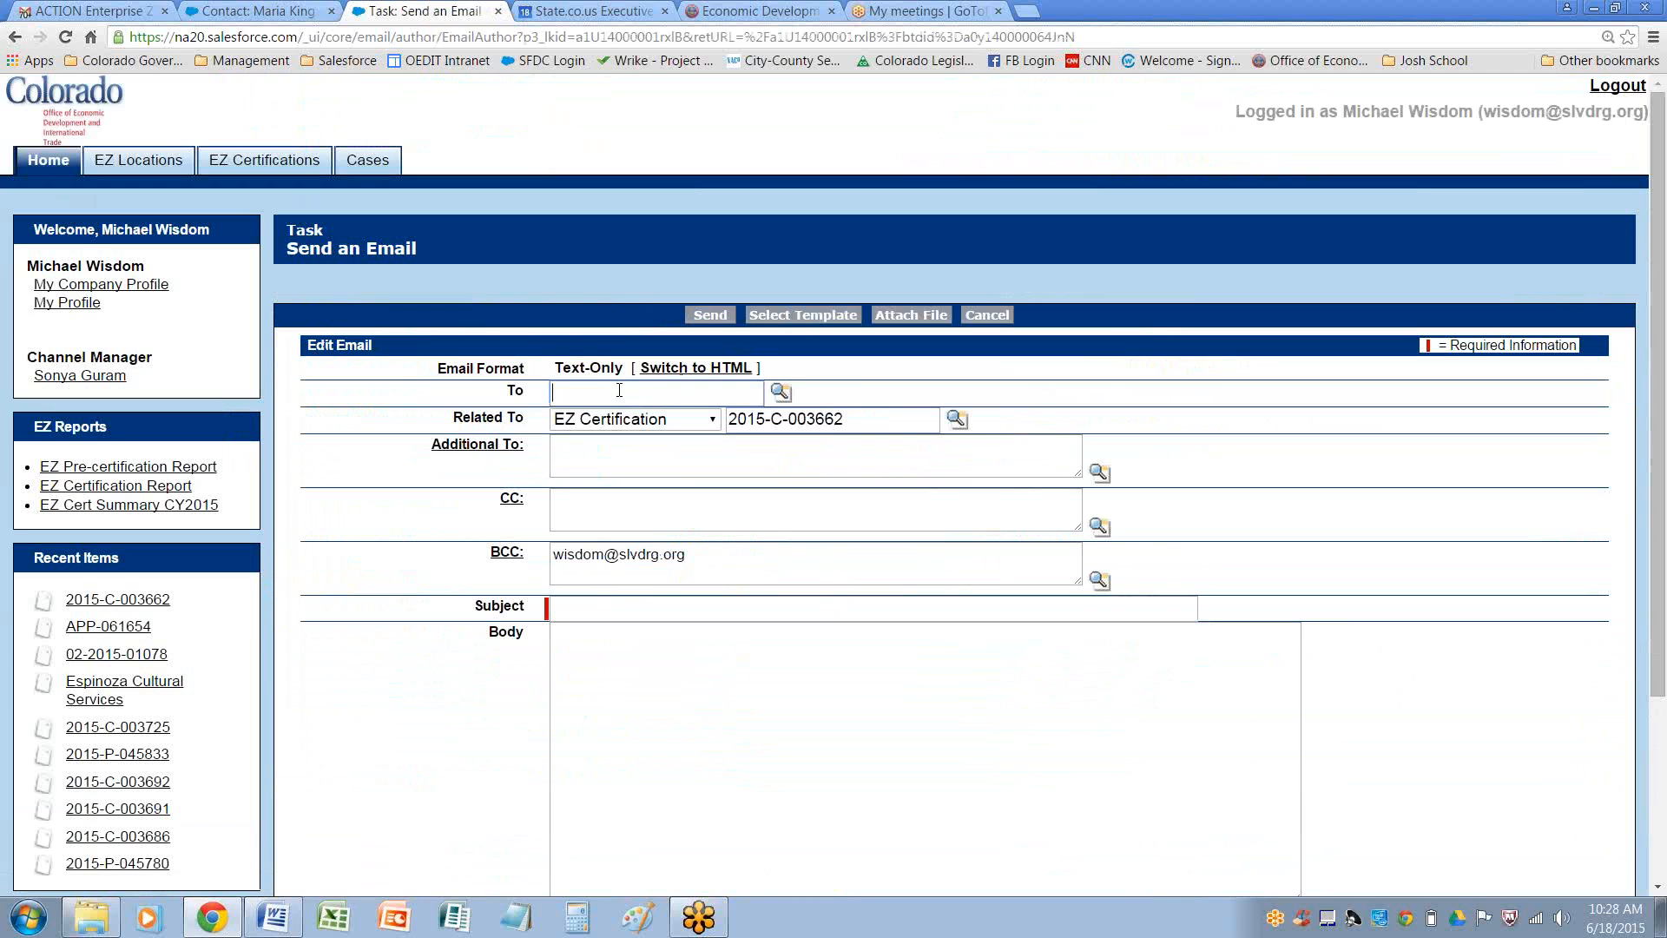
{"action": "key", "text": "ctrl+v"}
{"action": "left_click", "coordinate": [780, 392]}
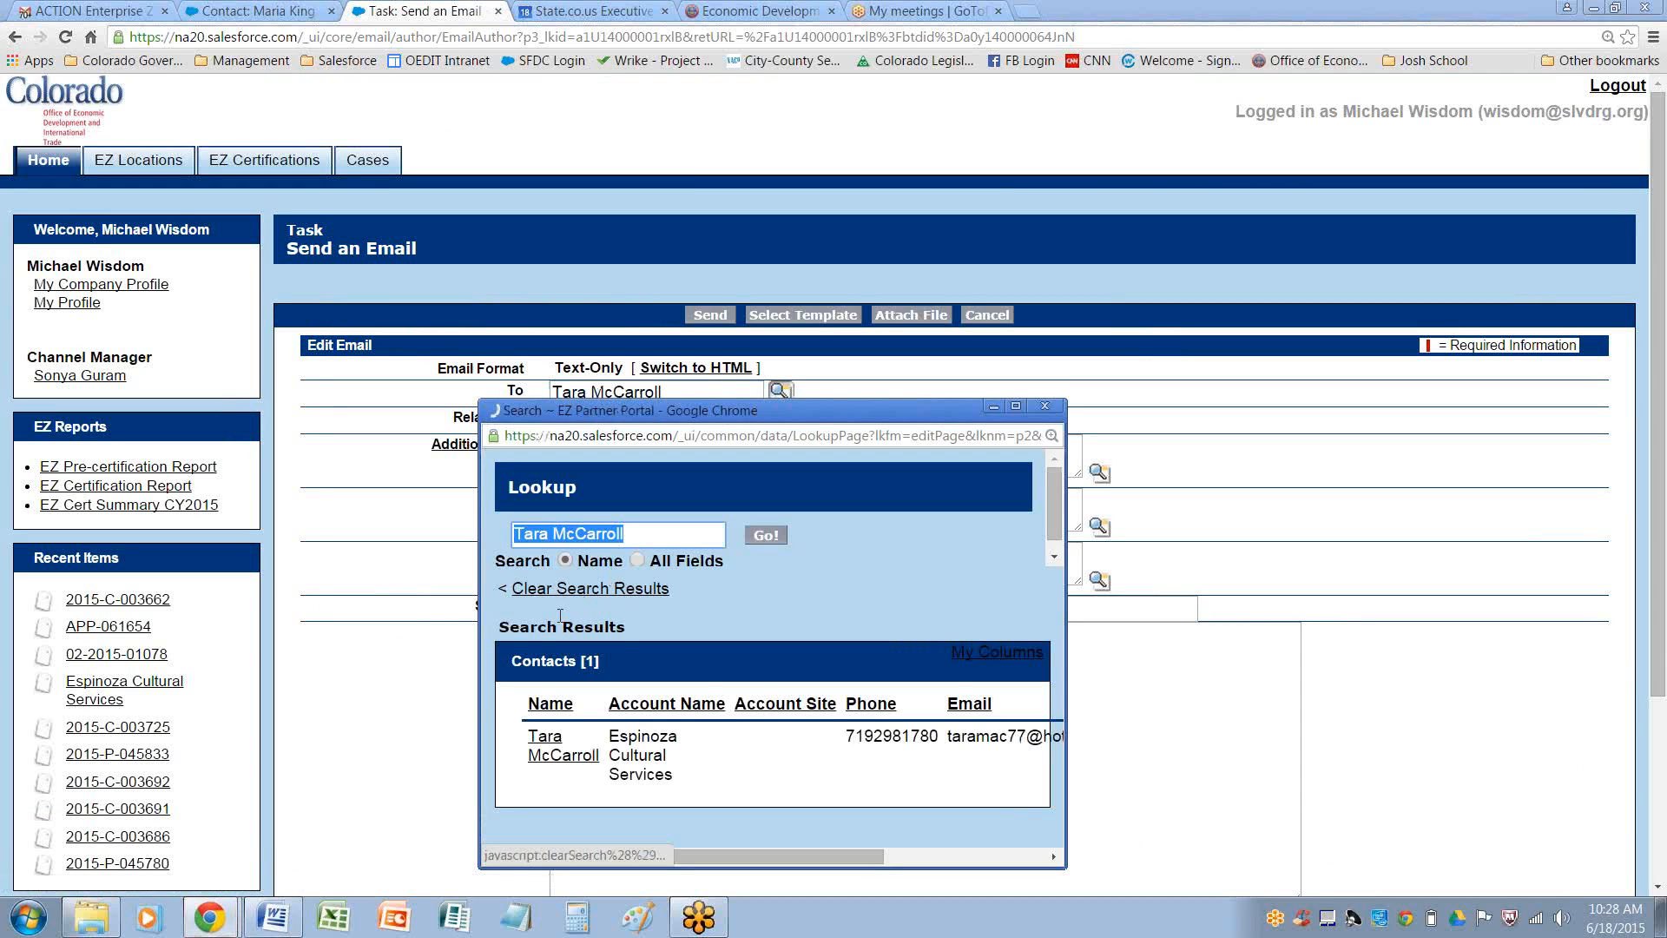
{"action": "left_click", "coordinate": [542, 745]}
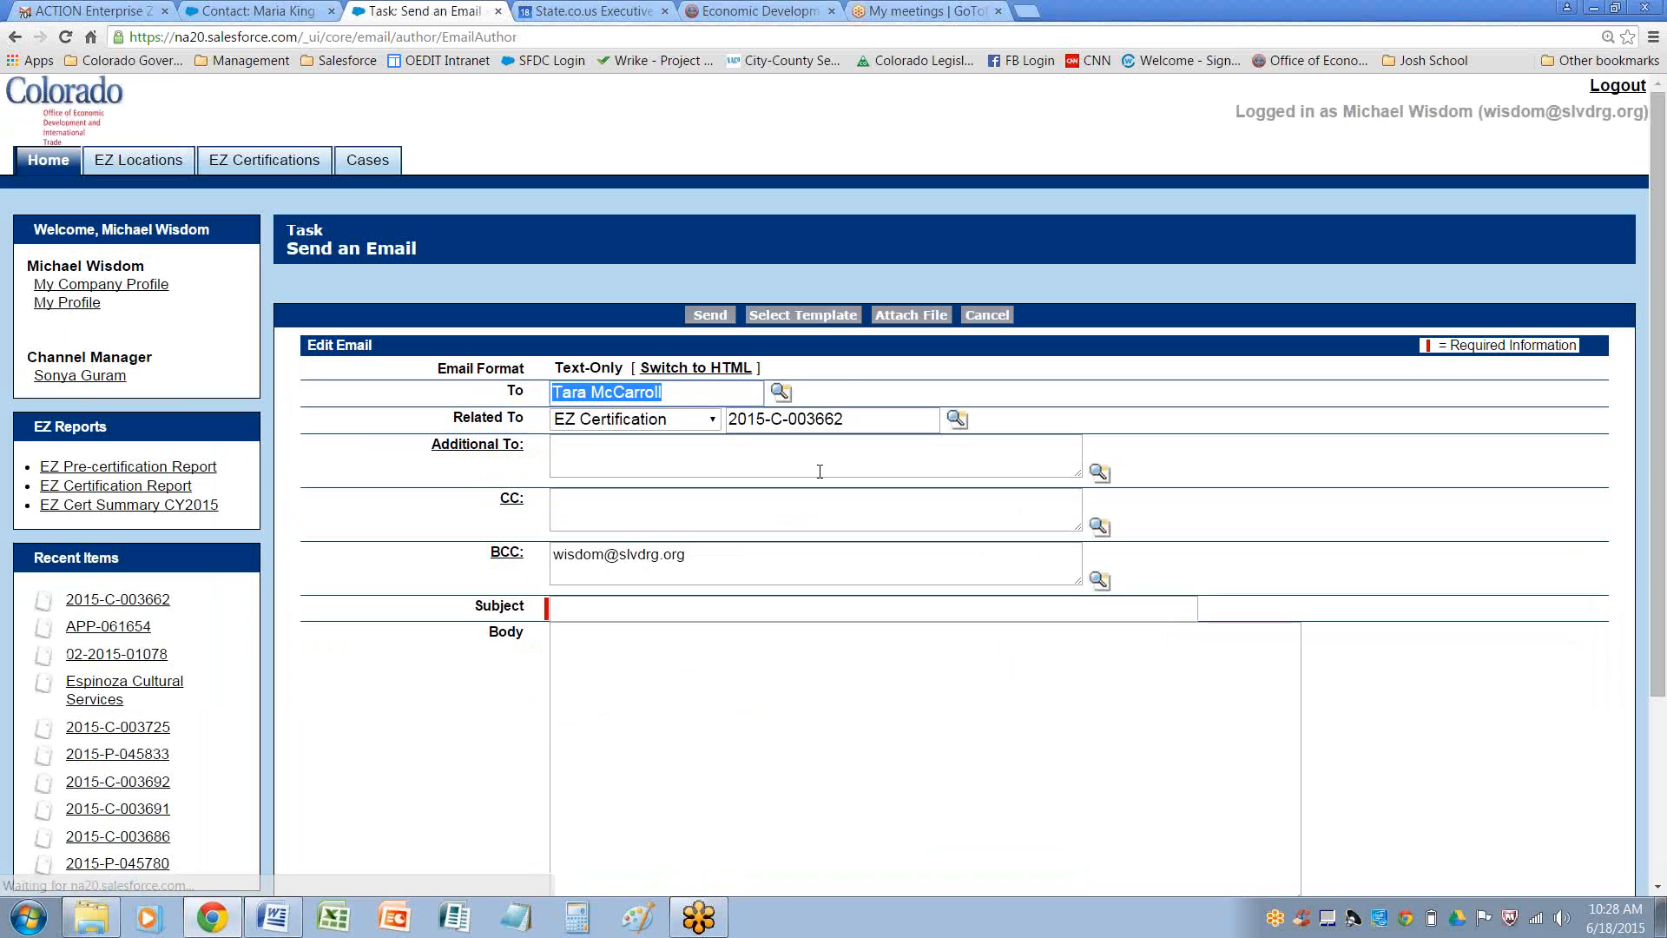
Apply the 'BFI: EZ Certification AMENDMENT NOTICE' template to the email and review its body
{"action": "left_click", "coordinate": [802, 314]}
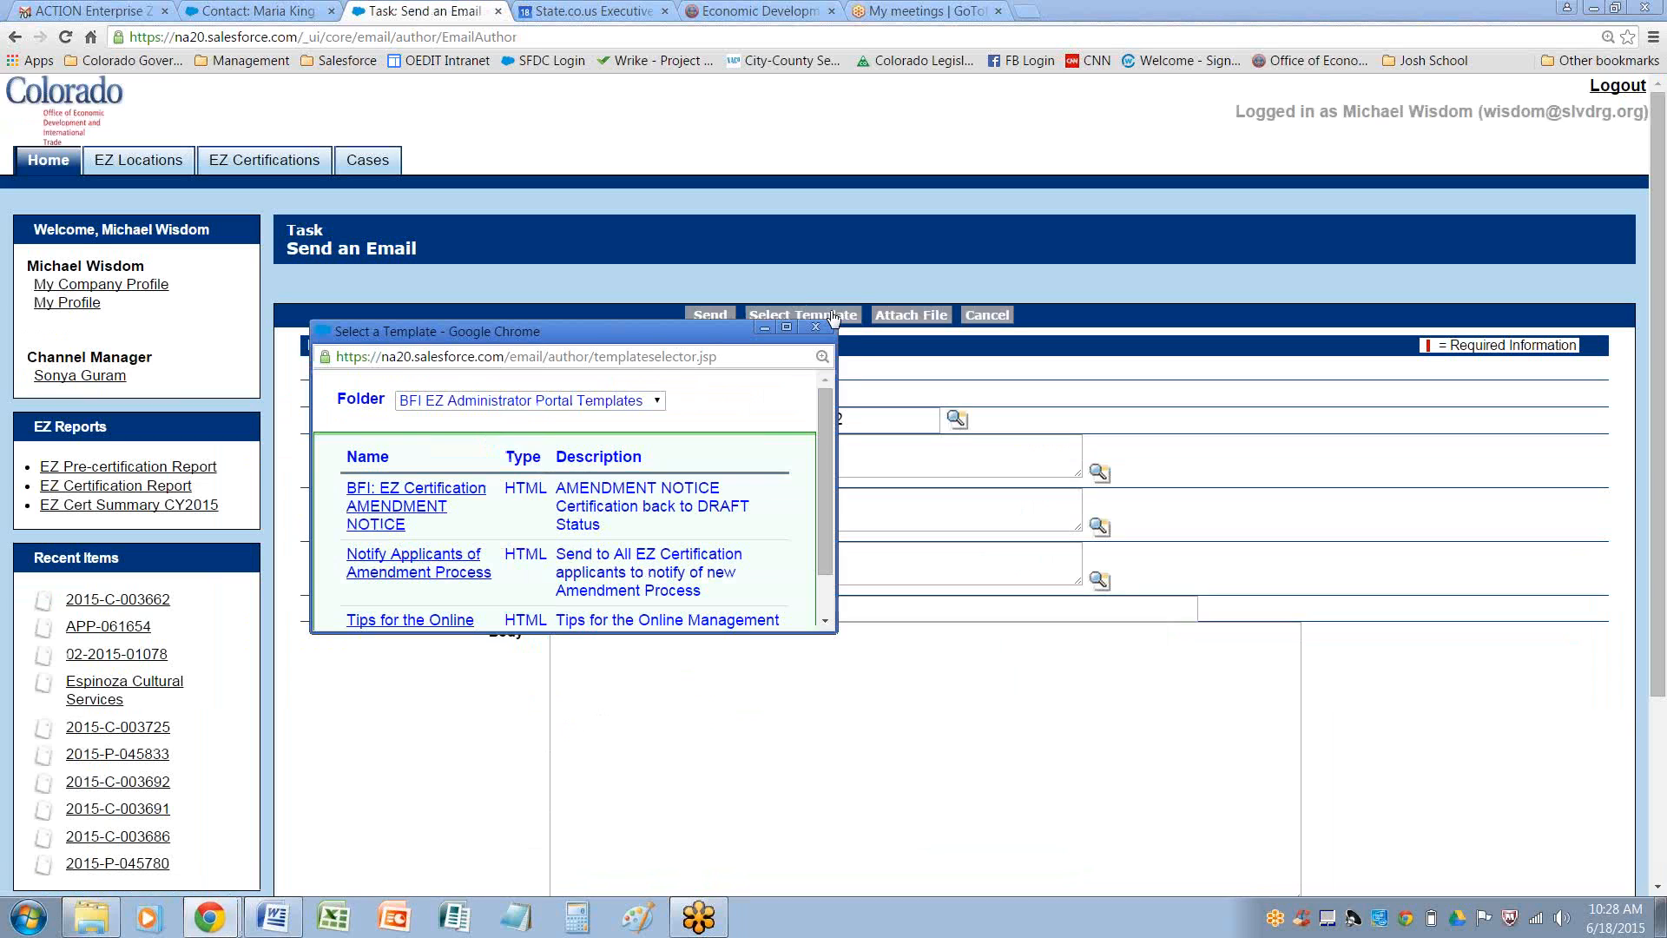
{"action": "left_click", "coordinate": [418, 502]}
{"action": "scroll", "coordinate": [867, 544], "scroll_direction": "down", "scroll_amount": 1}
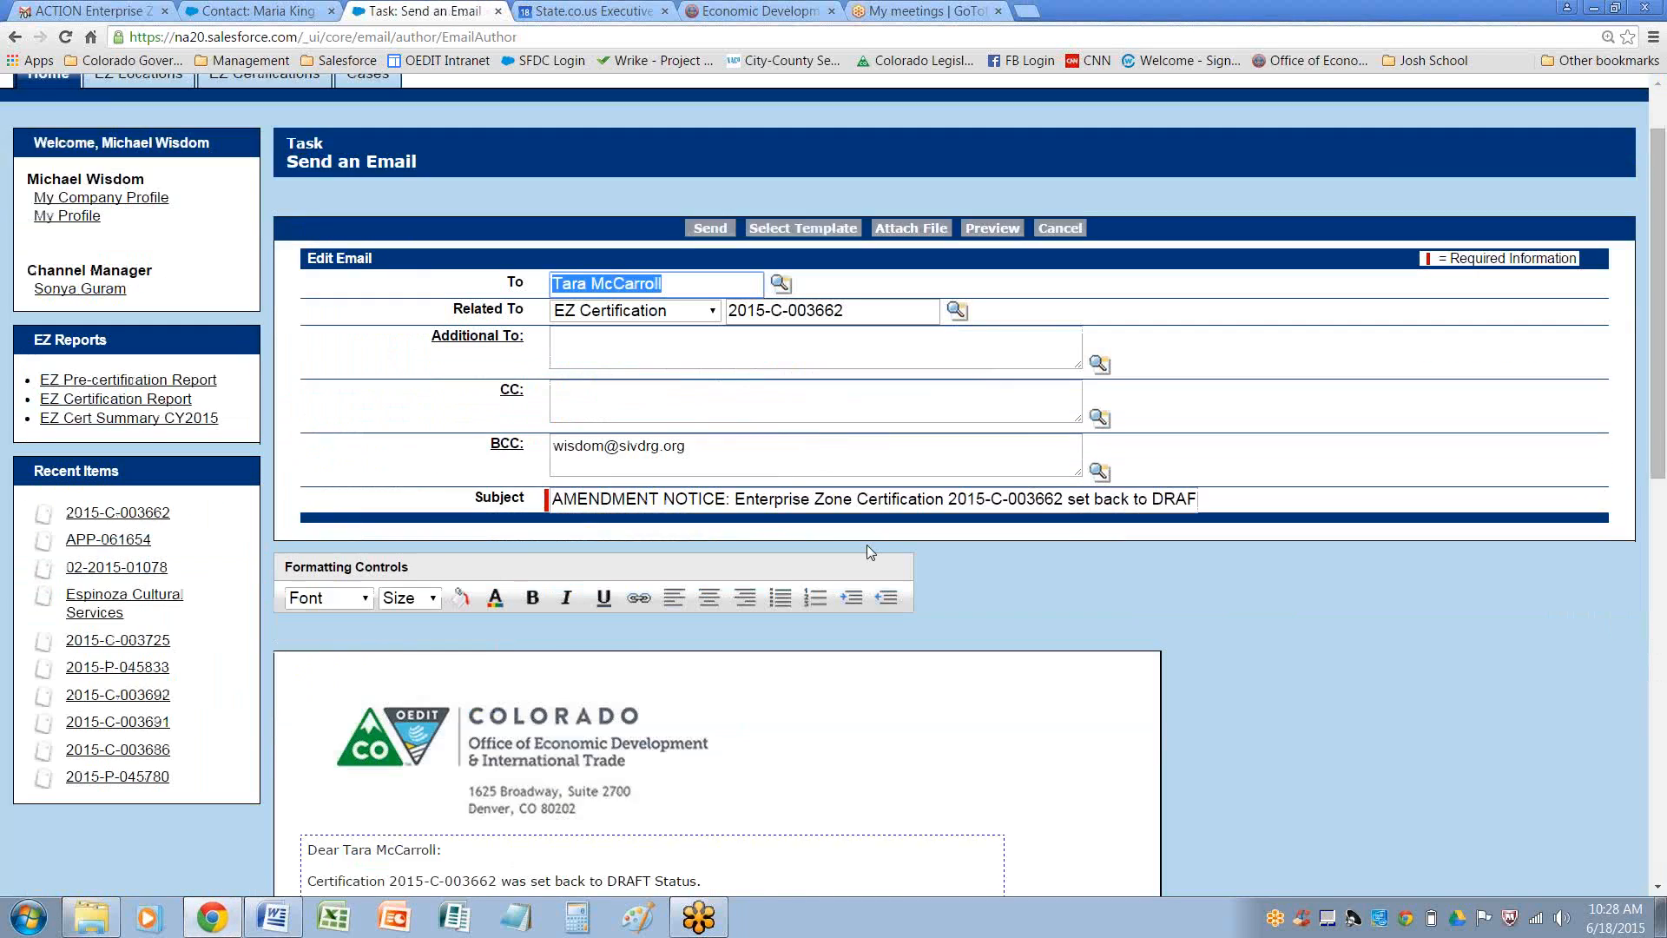
{"action": "scroll", "coordinate": [866, 547], "scroll_direction": "down", "scroll_amount": 2}
{"action": "scroll", "coordinate": [826, 590], "scroll_direction": "down", "scroll_amount": 1}
{"action": "scroll", "coordinate": [833, 590], "scroll_direction": "up", "scroll_amount": 4}
{"action": "scroll", "coordinate": [886, 521], "scroll_direction": "down", "scroll_amount": 6}
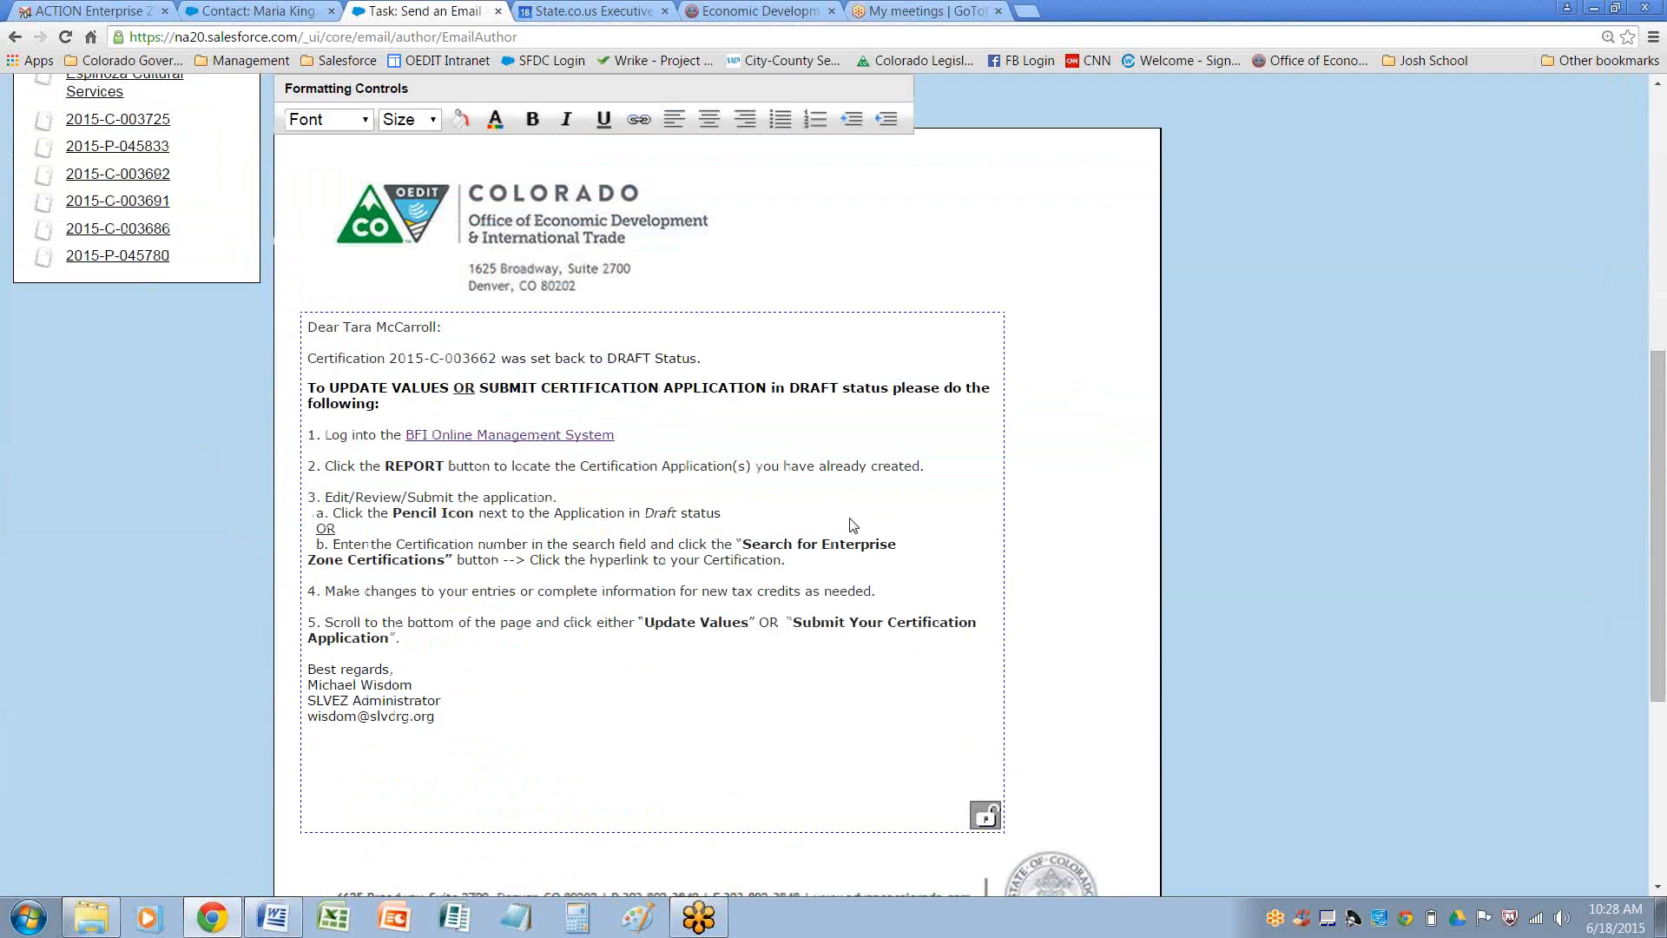
Add a new line below the DRAFT status sentence starting 'Please select the enhanced rural EZ to take advantage of the'
{"action": "left_click", "coordinate": [710, 360]}
{"action": "key", "text": "Return"}
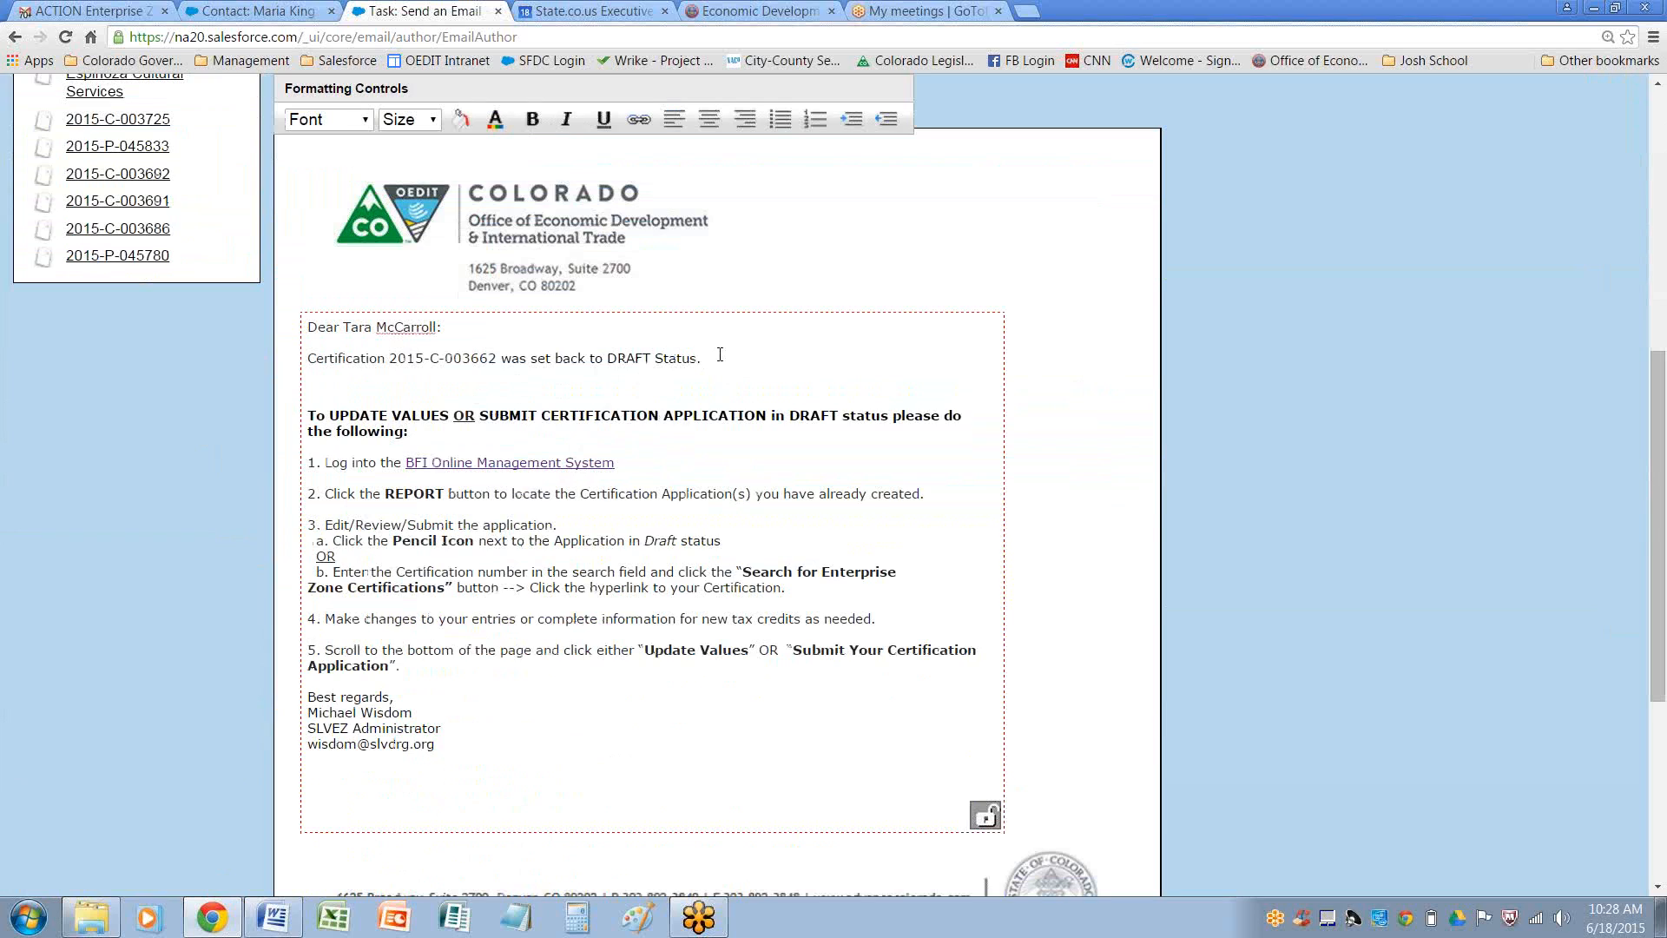
{"action": "type", "text": "Please"}
{"action": "type", "text": "select the enhanced rua"}
{"action": "key", "text": "BackSpace"}
{"action": "type", "text": "ral"}
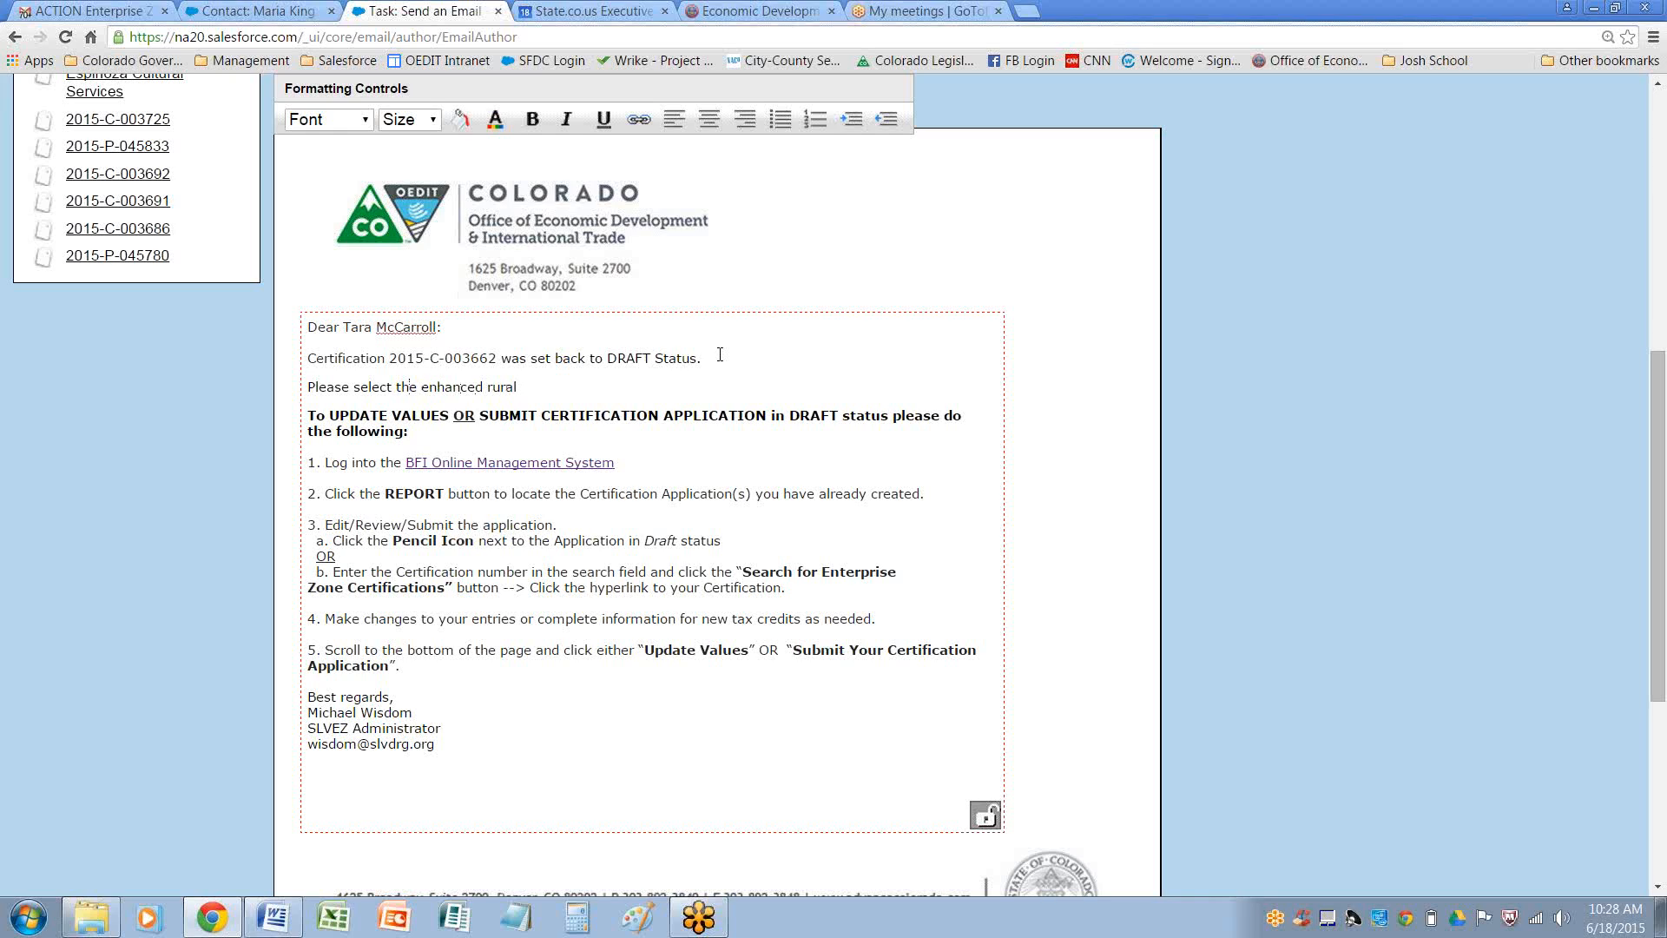
{"action": "type", "text": "EZ"}
{"action": "type", "text": "on the"}
{"action": "key", "text": "BackSpace"}
{"action": "key", "text": "BackSpace"}
{"action": "key", "text": "BackSpace"}
{"action": "key", "text": "BackSpace"}
{"action": "key", "text": "BackSpace"}
{"action": "key", "text": "BackSpace"}
{"action": "key", "text": "BackSpace"}
{"action": "type", "text": "to take advantage of the additonal c"}
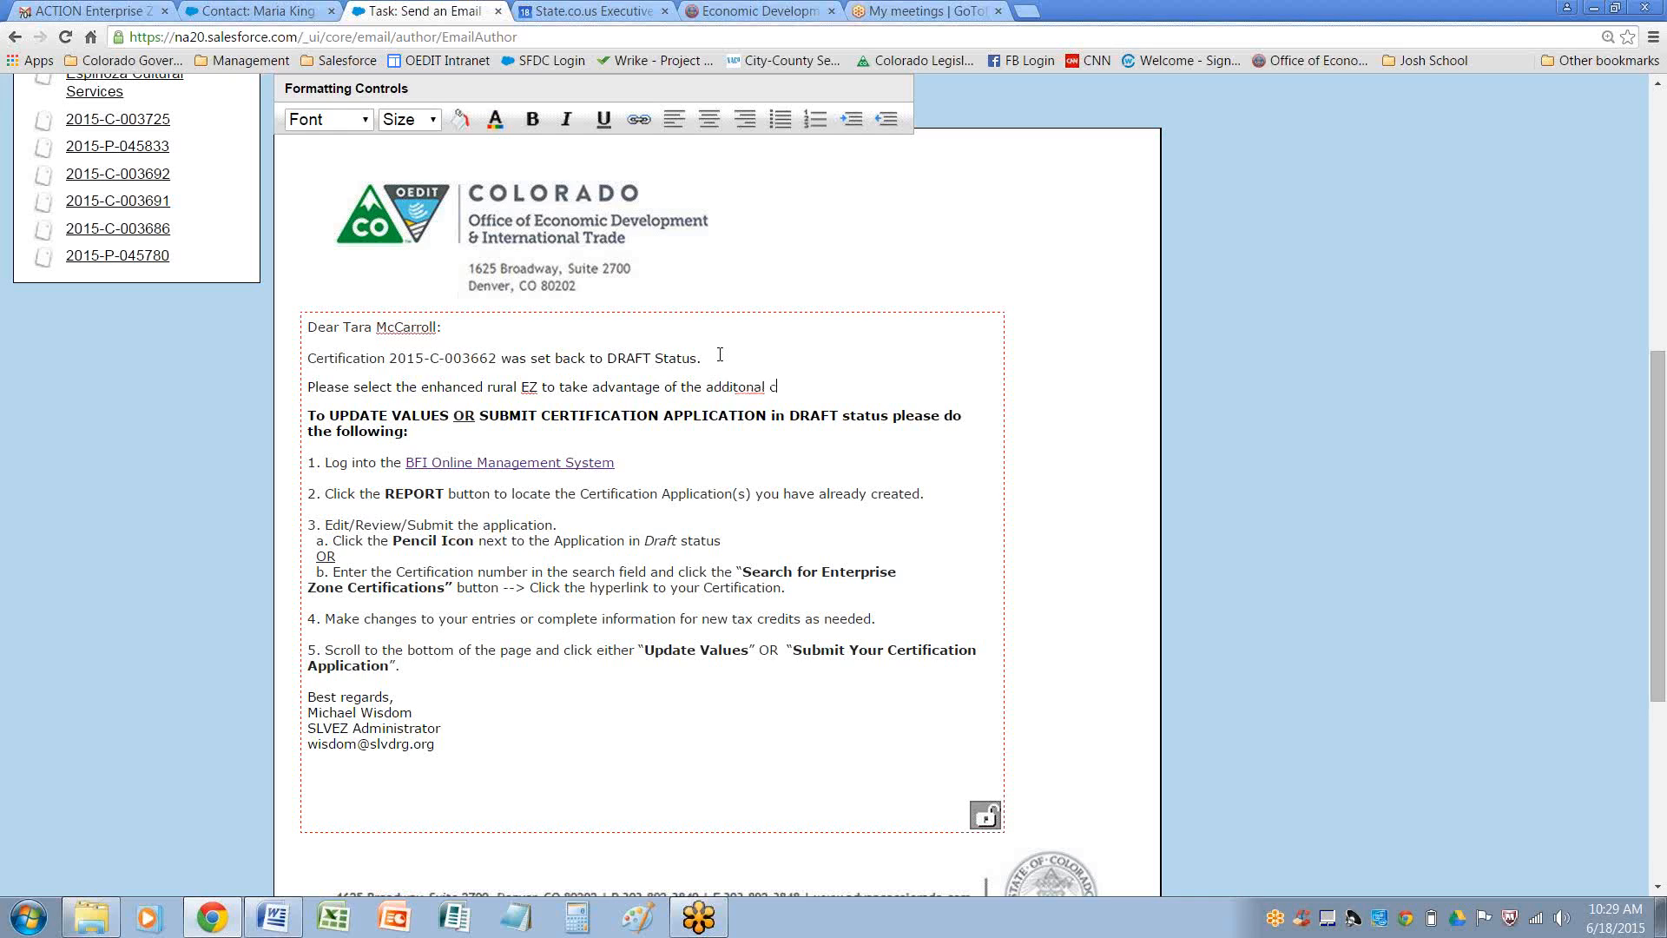
{"action": "right_click", "coordinate": [735, 387]}
{"action": "left_click", "coordinate": [792, 397]}
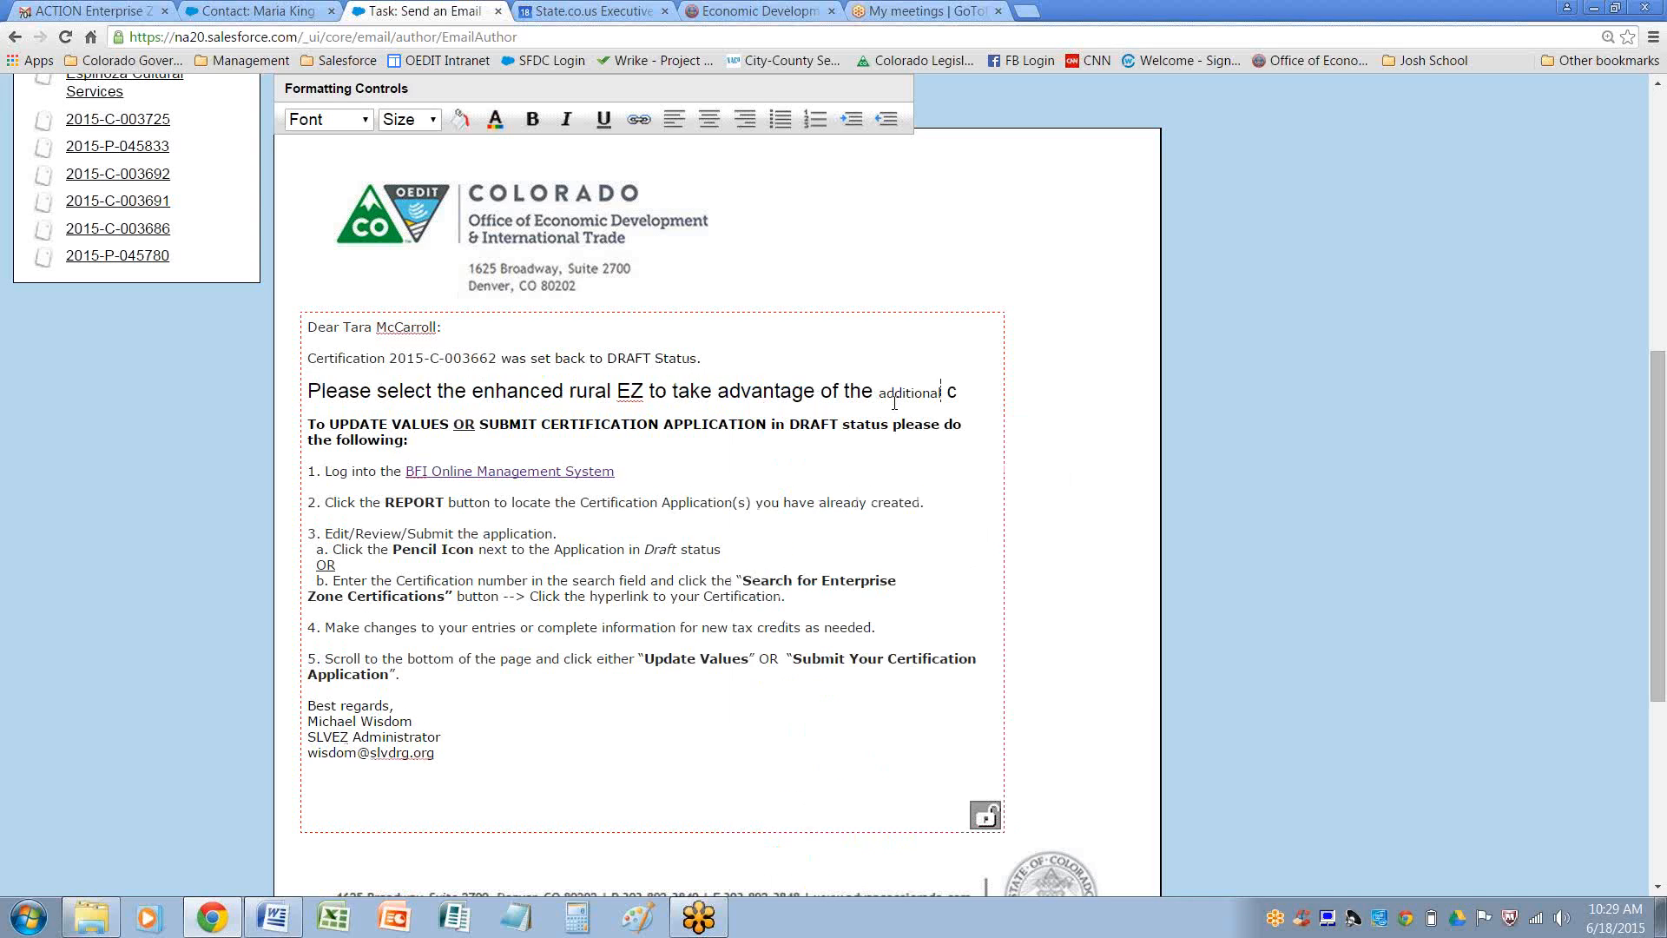
{"action": "key", "text": "ctrl+z"}
Complete the added sentence so it ends 'the additional credits.' and remove the extra blank character
{"action": "type", "text": "addi"}
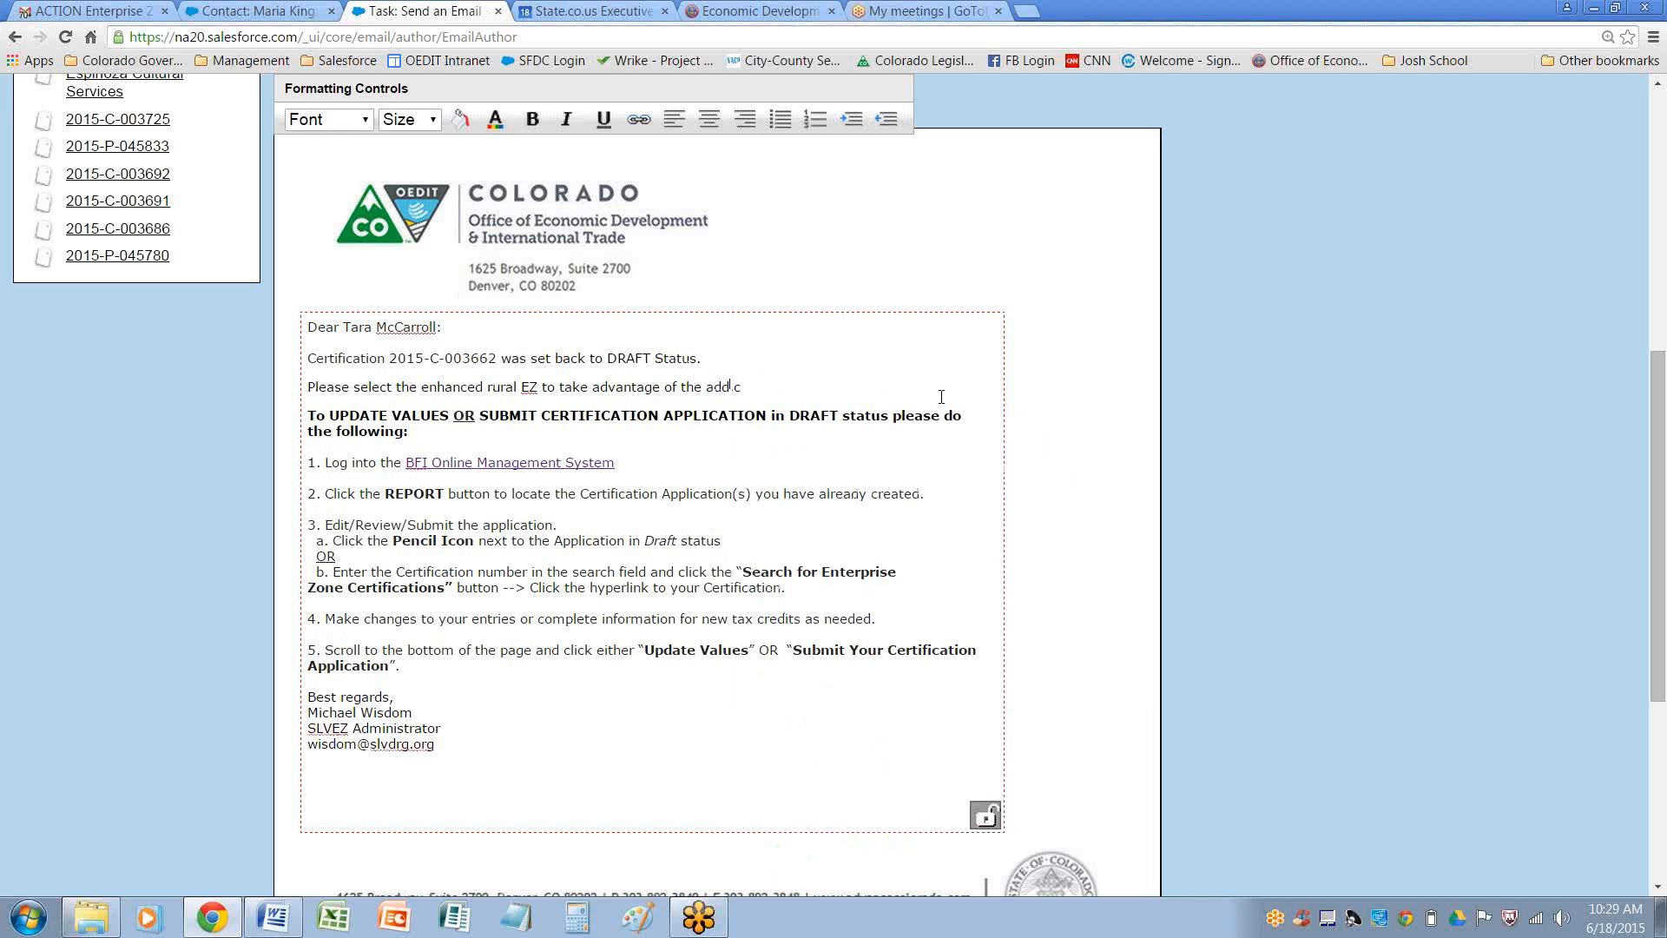
{"action": "type", "text": "tio"}
{"action": "key", "text": "Delete"}
{"action": "key", "text": "Delete"}
{"action": "key", "text": "BackSpace"}
{"action": "key", "text": "BackSpace"}
{"action": "key", "text": "BackSpace"}
{"action": "key", "text": "BackSpace"}
{"action": "type", "text": "itional credits."}
{"action": "left_click", "coordinate": [734, 387]}
{"action": "key", "text": "BackSpace"}
Send the amendment notice email
{"action": "scroll", "coordinate": [817, 497], "scroll_direction": "down", "scroll_amount": 3}
{"action": "scroll", "coordinate": [817, 497], "scroll_direction": "up", "scroll_amount": 9}
{"action": "scroll", "coordinate": [809, 496], "scroll_direction": "up", "scroll_amount": 1}
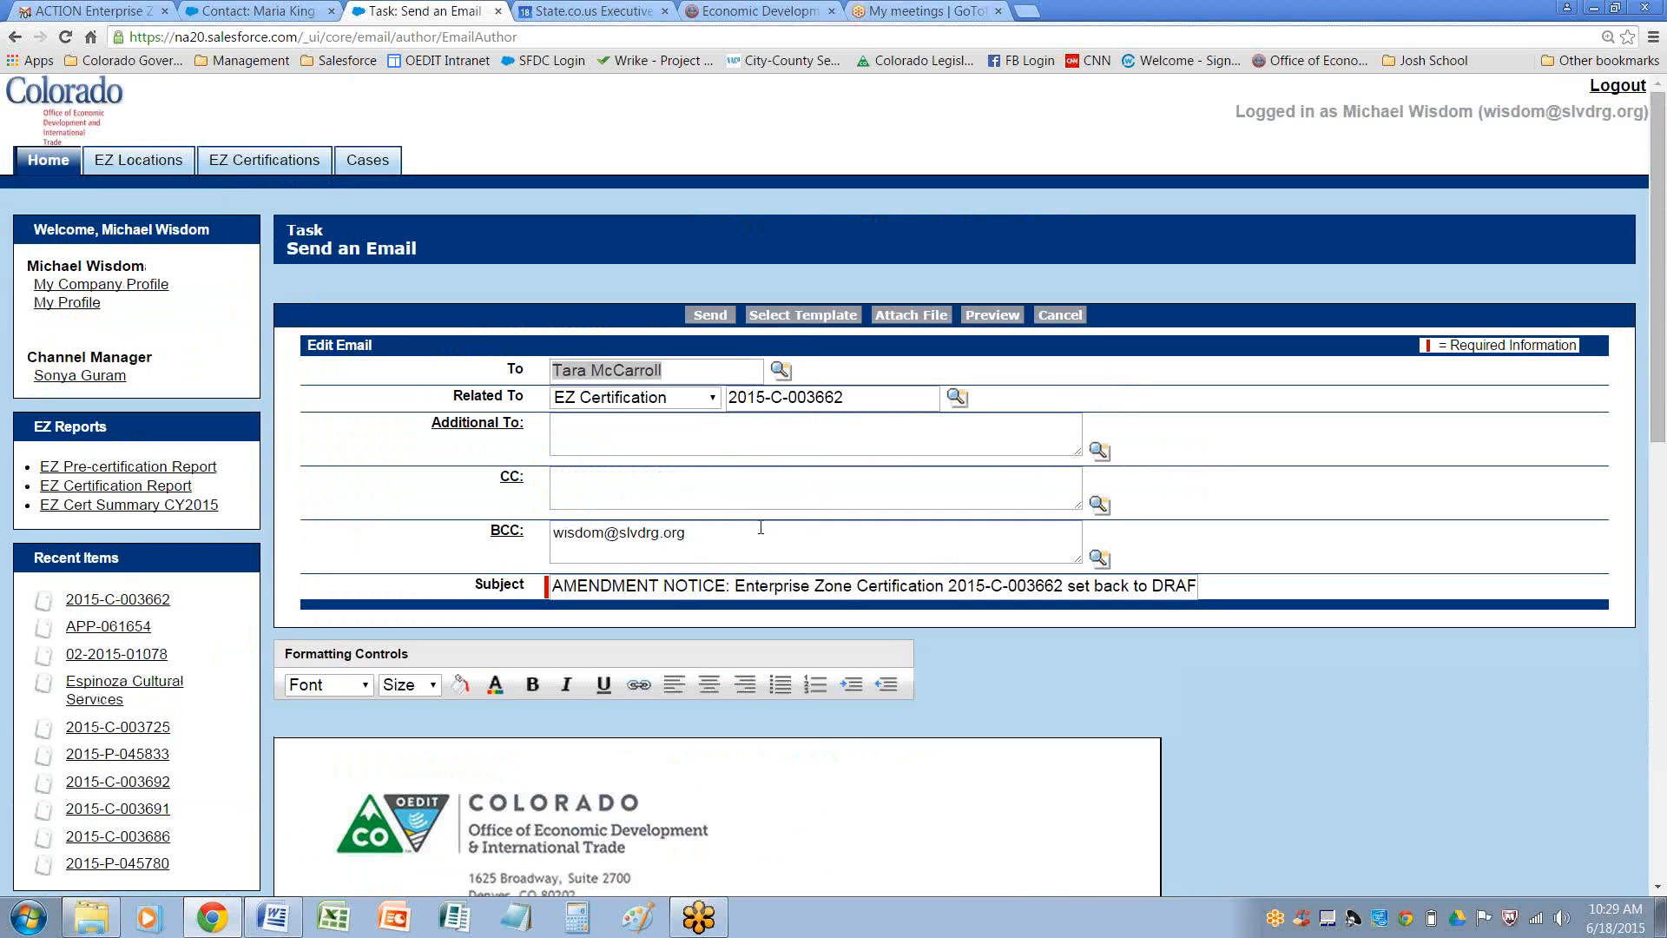
{"action": "left_click", "coordinate": [709, 316]}
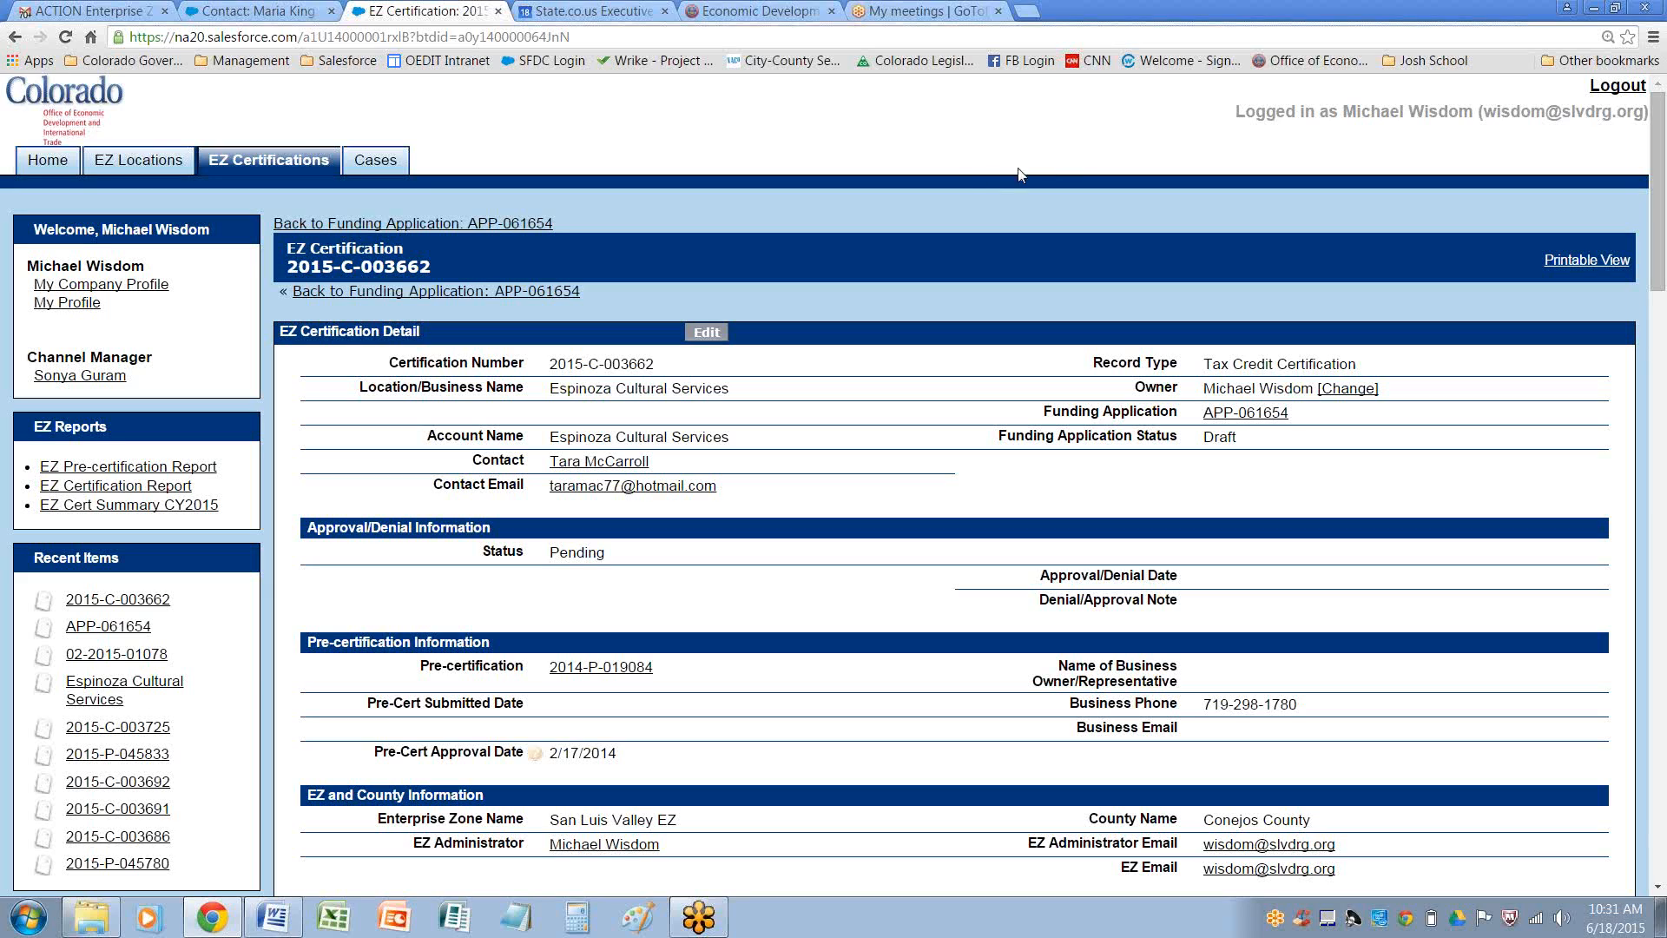
Open the 'EZ Certs Request Amendment - OPEN' view of the portal's cases
{"action": "left_click", "coordinate": [379, 163]}
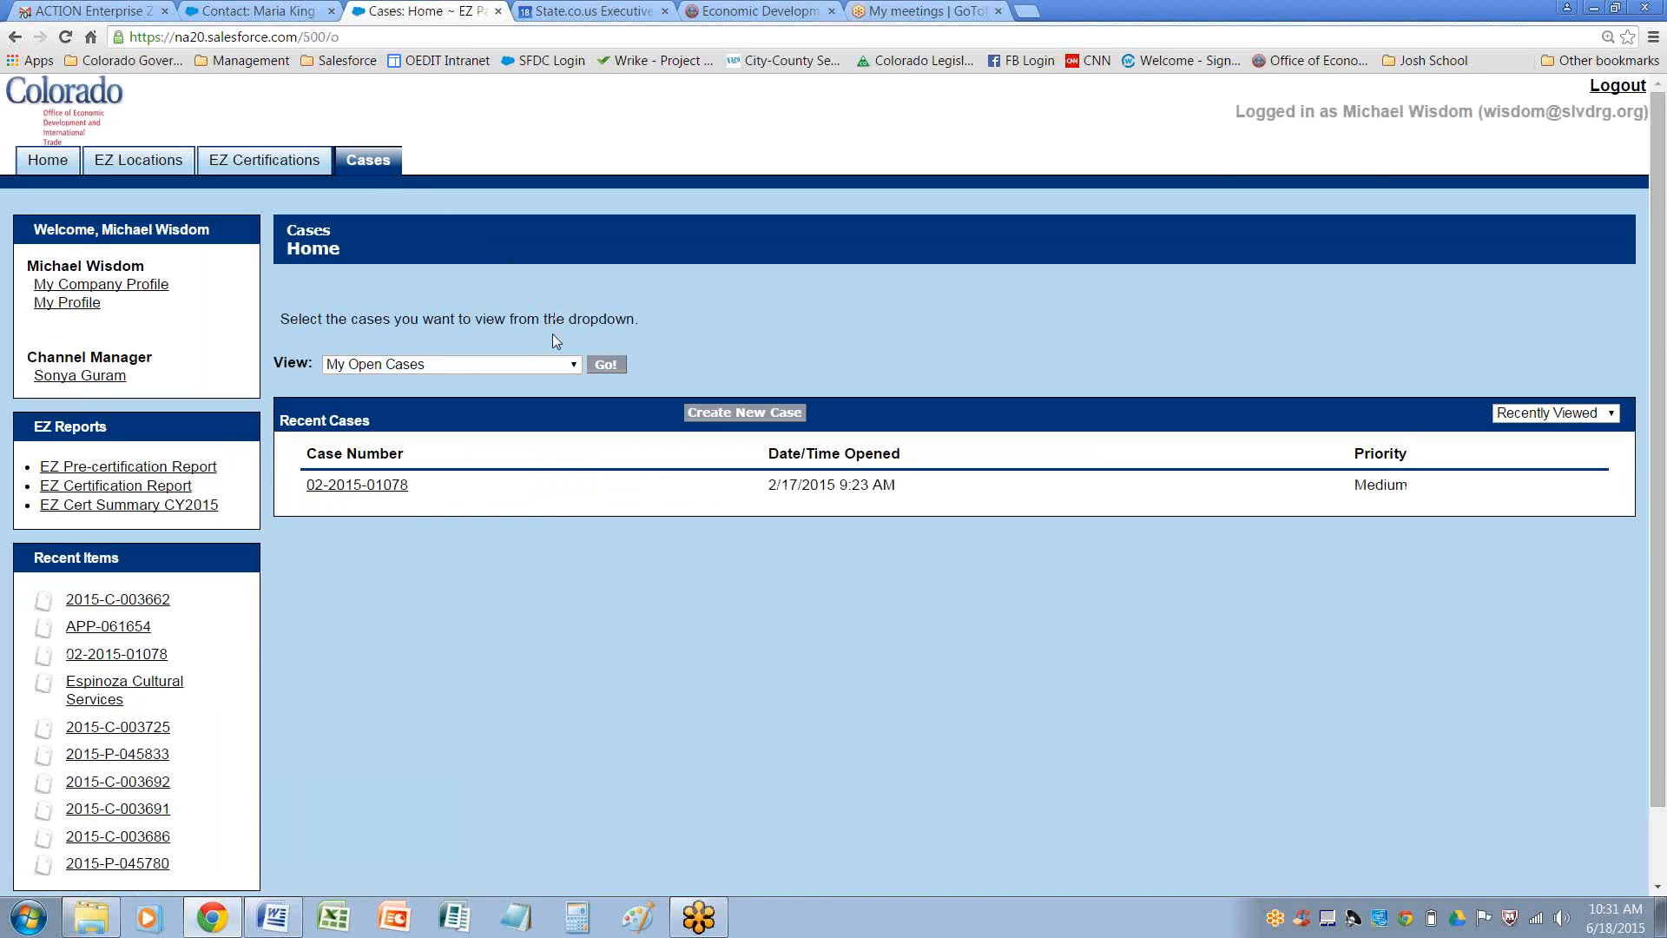
{"action": "left_click", "coordinate": [527, 365]}
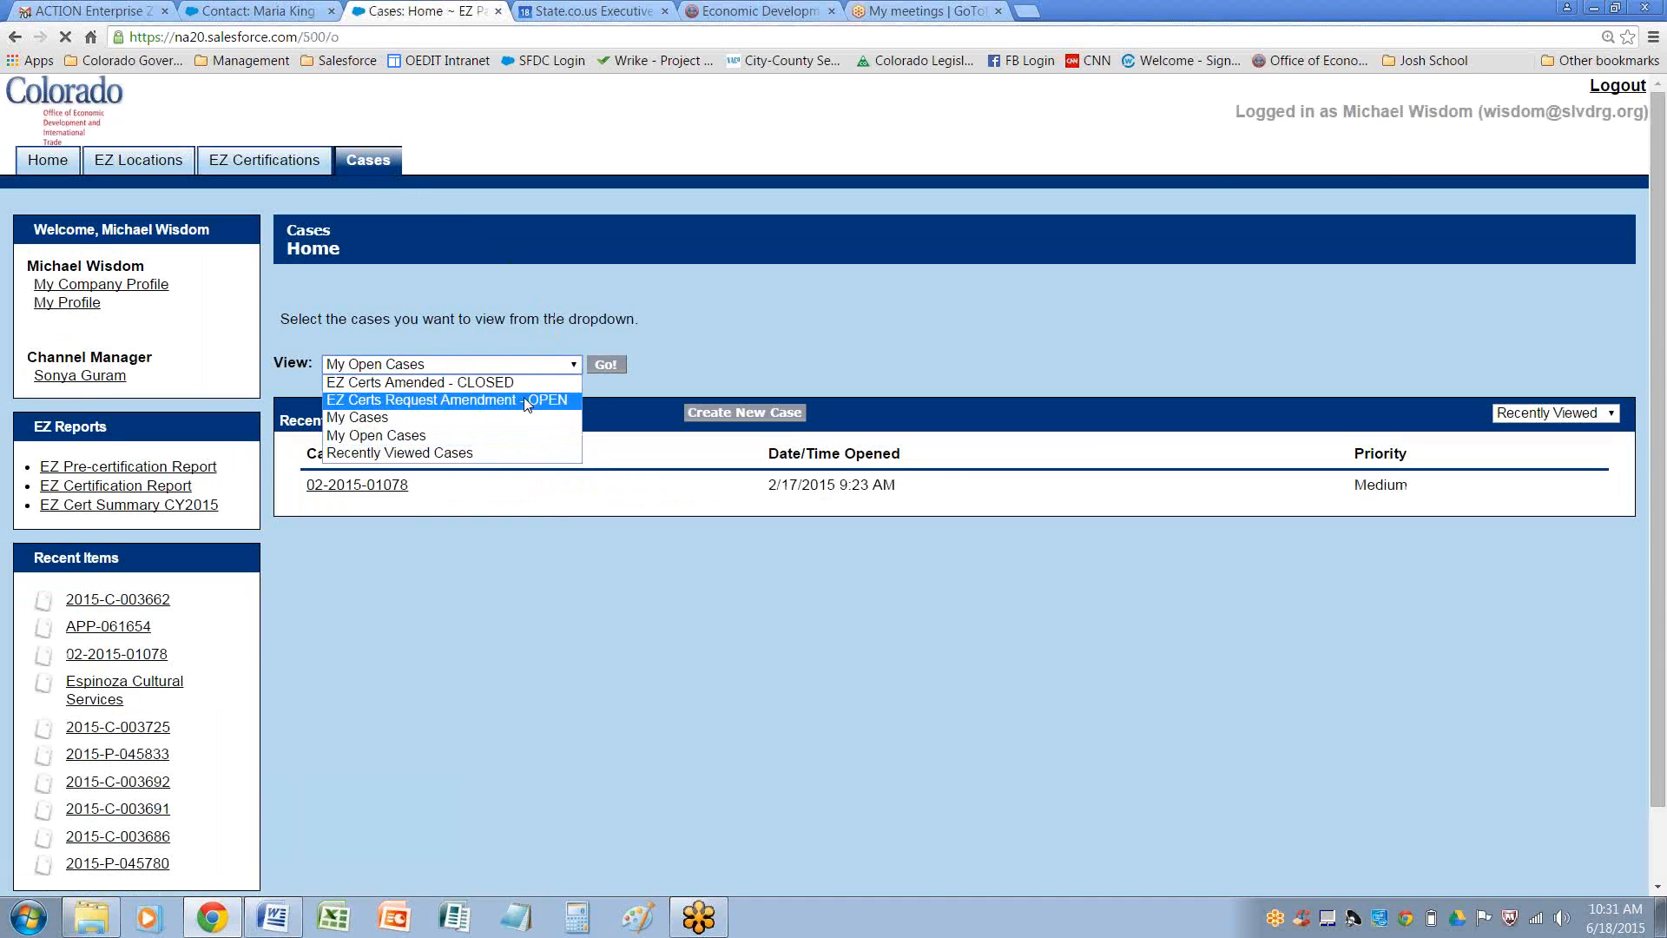
{"action": "left_click", "coordinate": [527, 401]}
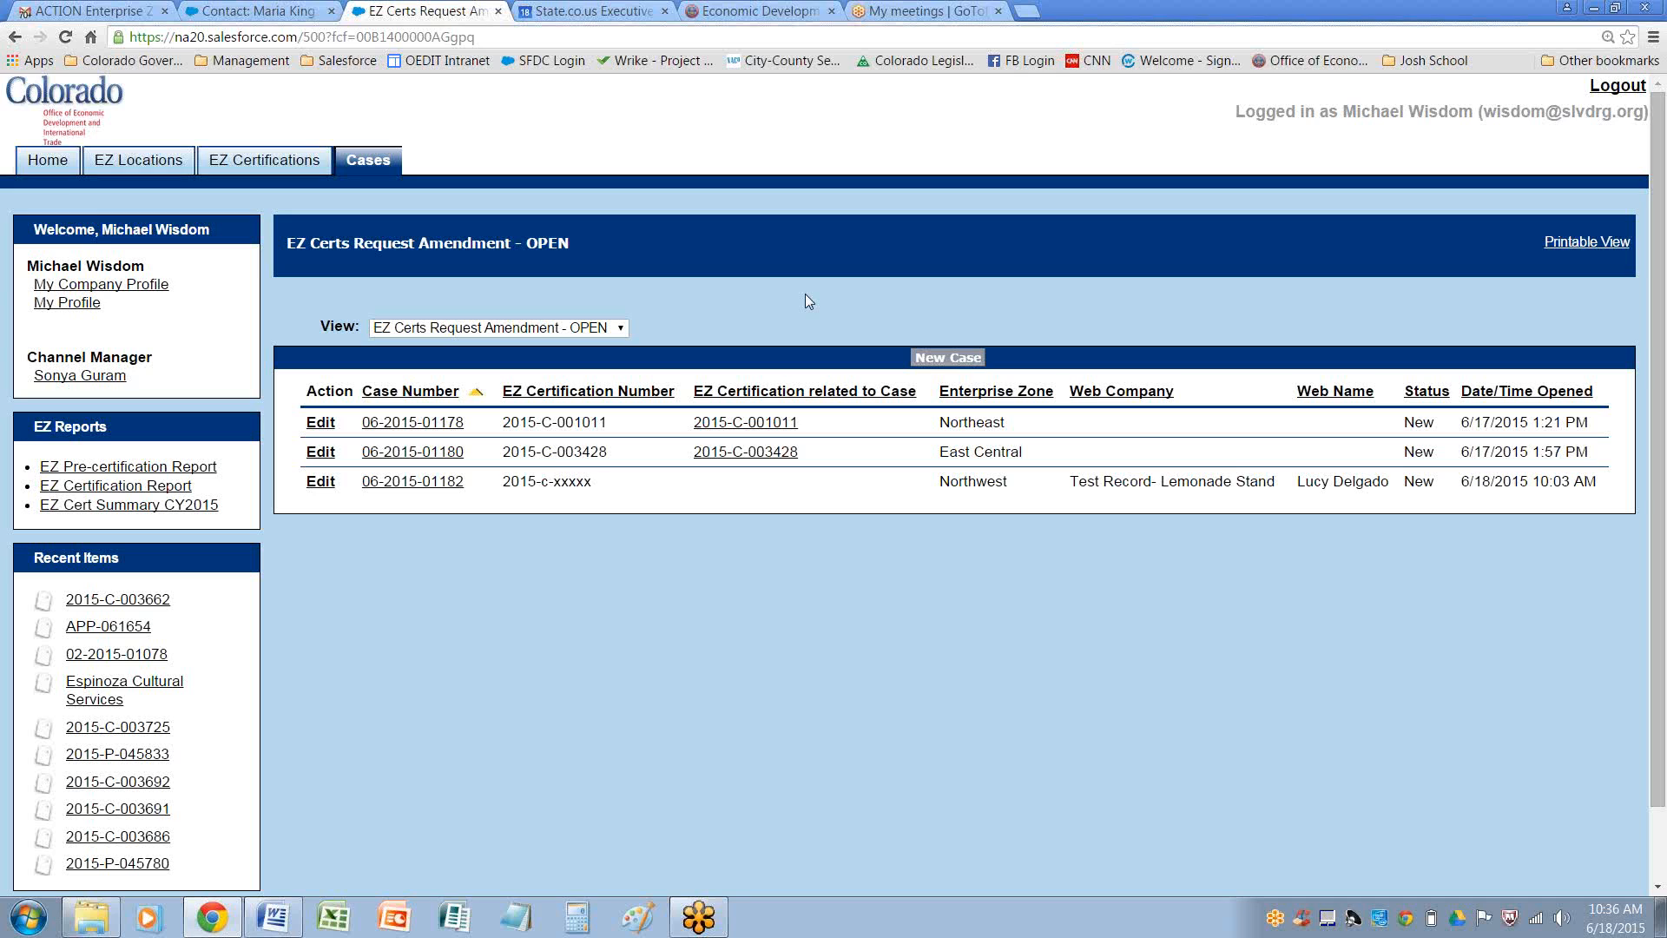
Switch to the public website tab and review the EZ Certification Case amendment form
{"action": "left_click", "coordinate": [695, 12]}
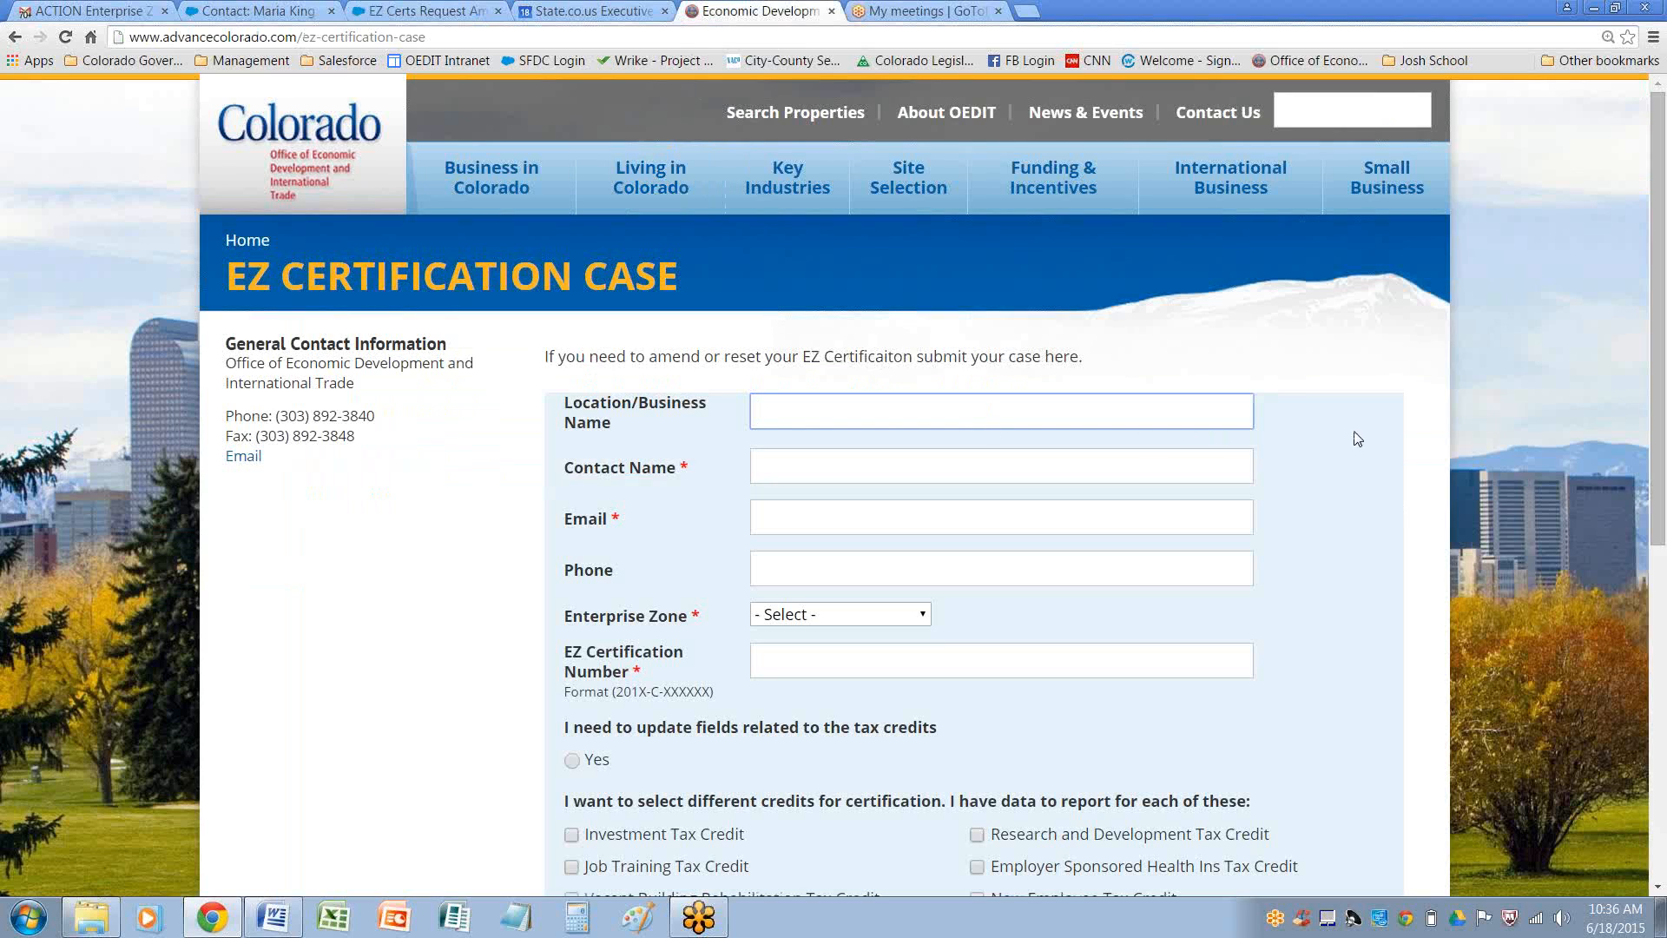
{"action": "left_click_drag", "start_coordinate": [1661, 405], "coordinate": [1663, 466]}
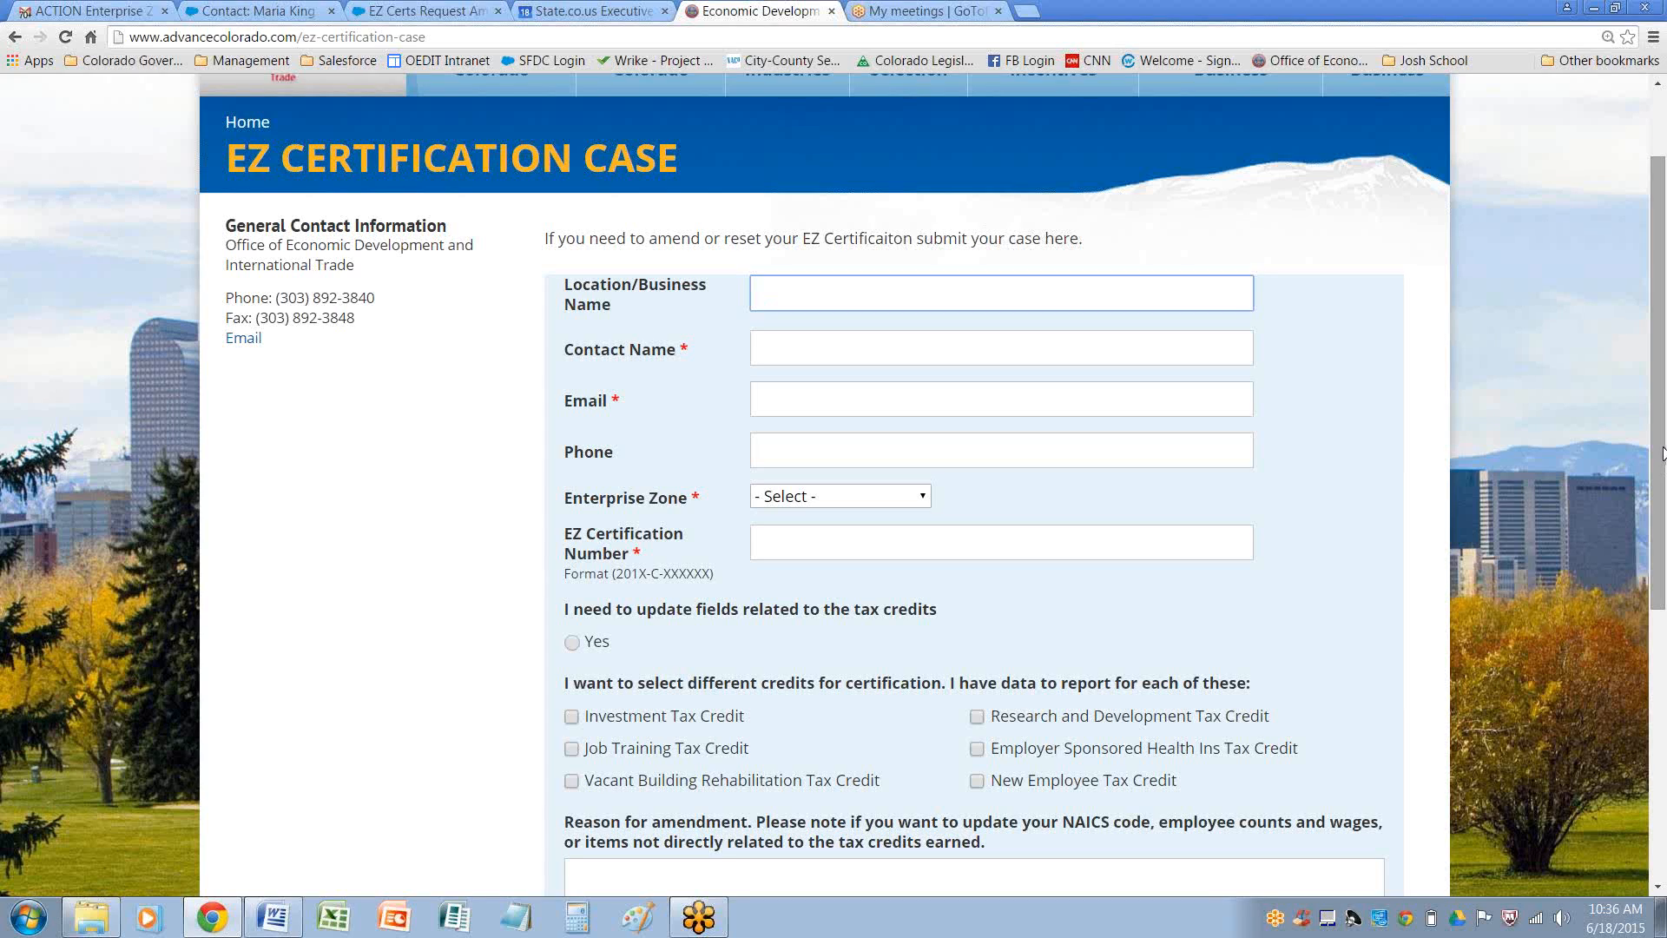
{"action": "left_click_drag", "start_coordinate": [1661, 276], "coordinate": [1663, 213]}
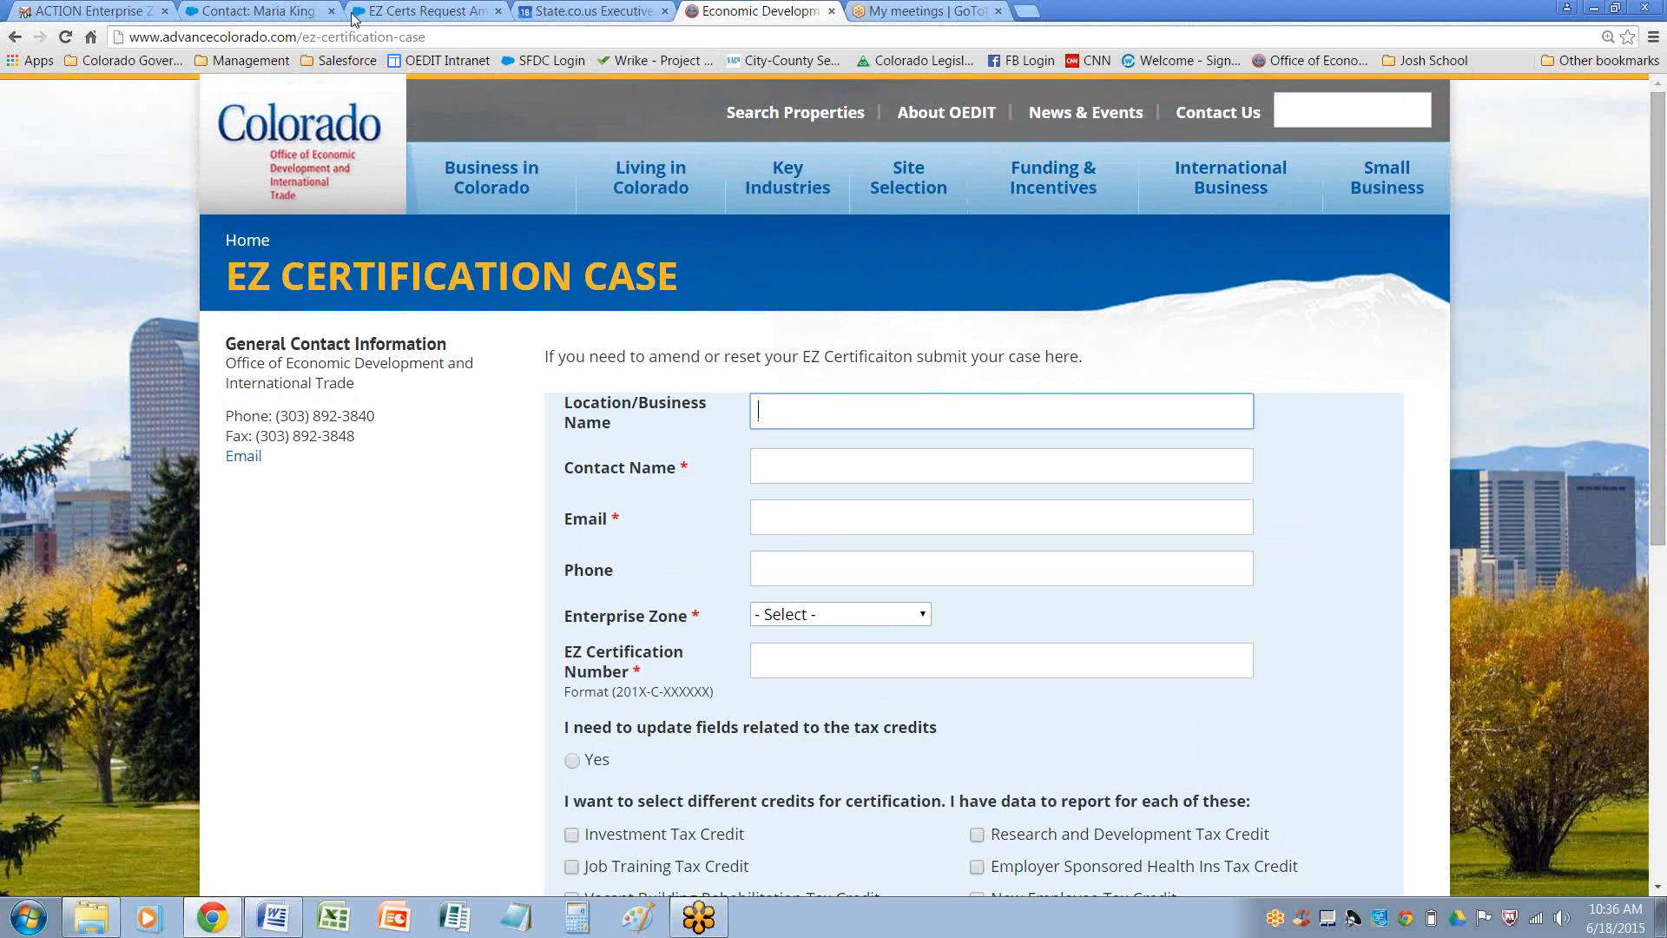
Shorten the web address to reach the Enterprise Zone Tax Credits page
{"action": "left_click_drag", "start_coordinate": [322, 37], "coordinate": [488, 41]}
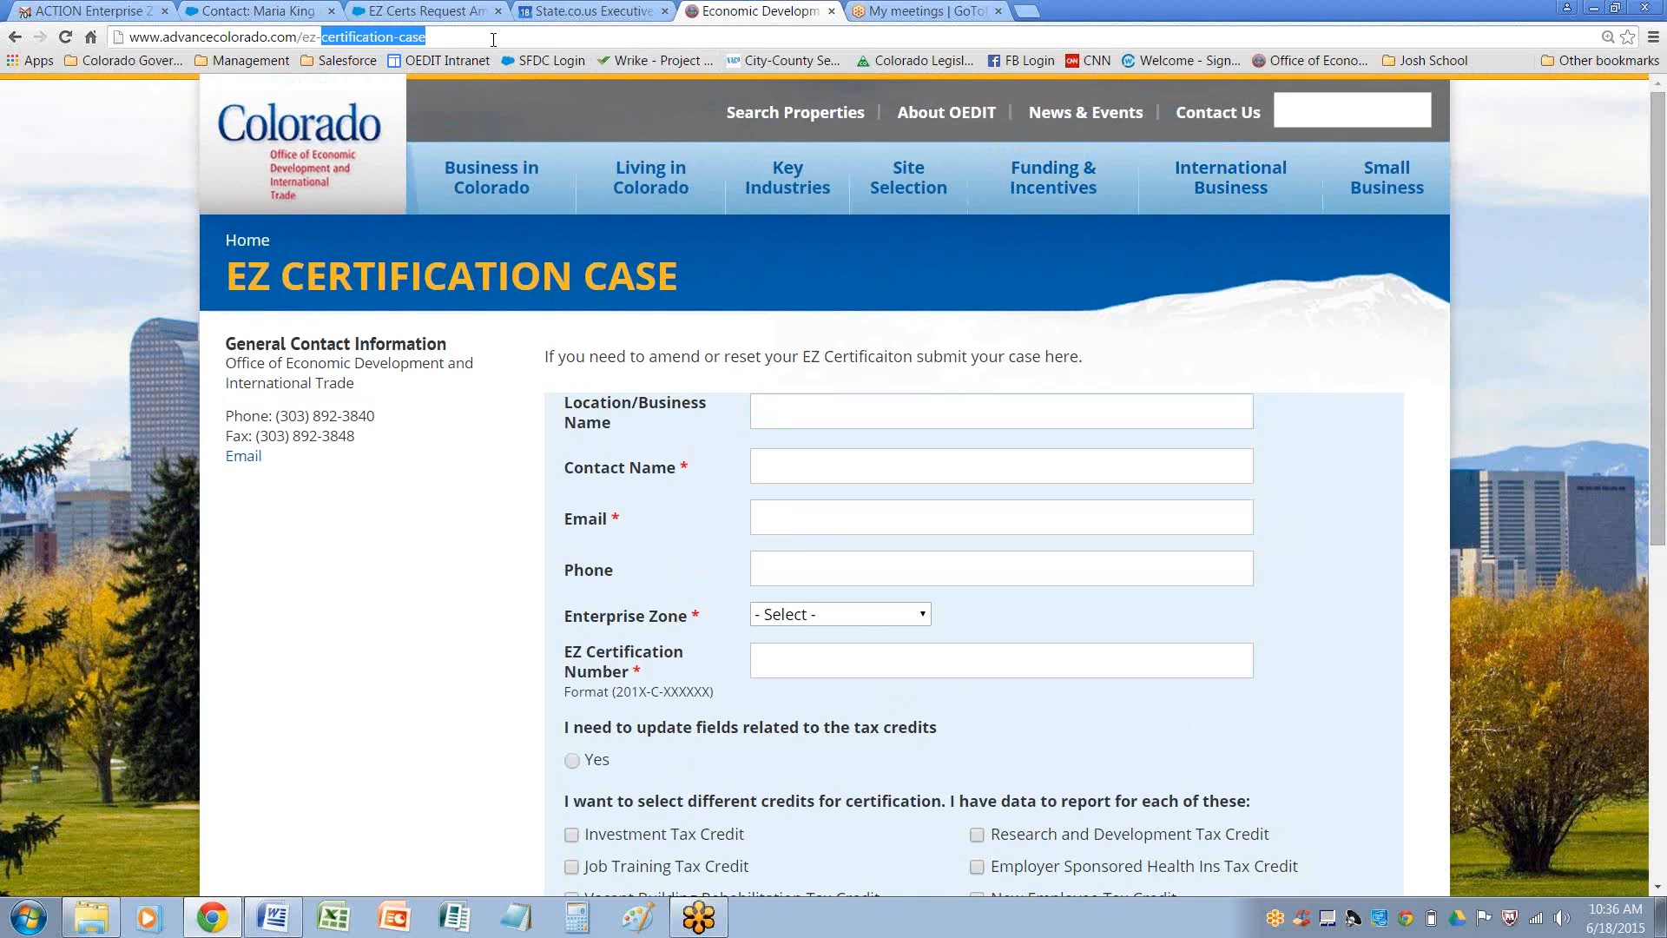
{"action": "key", "text": "BackSpace"}
{"action": "key", "text": "BackSpace"}
{"action": "key", "text": "Return"}
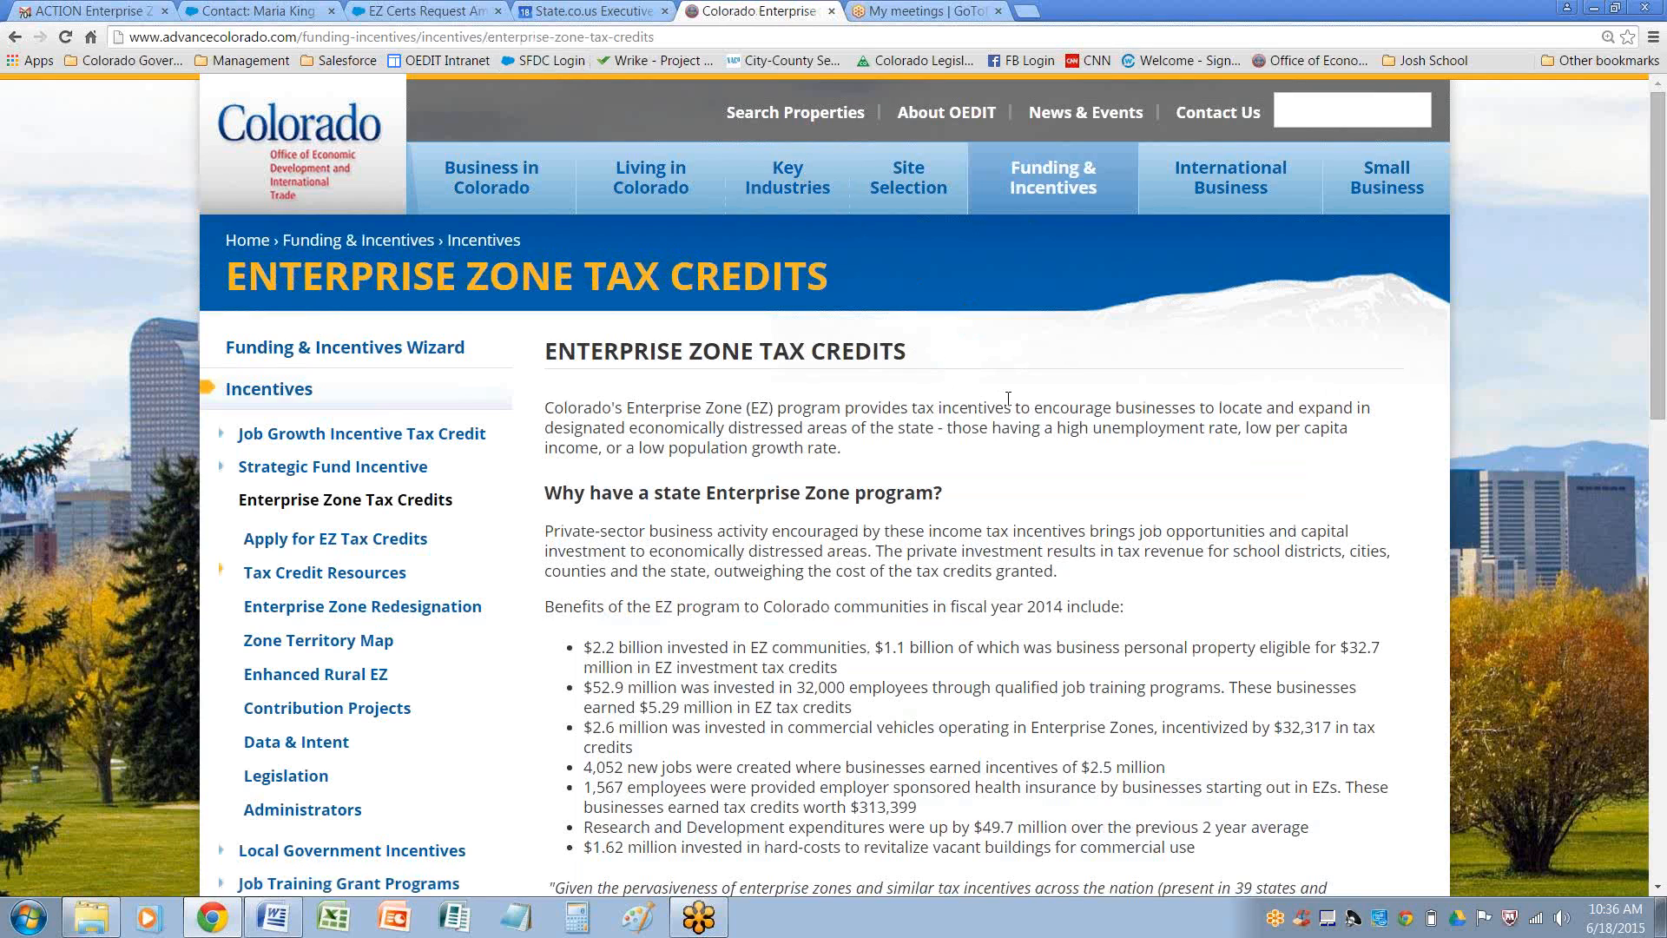
Follow the Apply for EZ Pre-Certification and Certification link and open the Amend a Certification form, reviewing its fields
{"action": "scroll", "coordinate": [1049, 403], "scroll_direction": "down", "scroll_amount": 4}
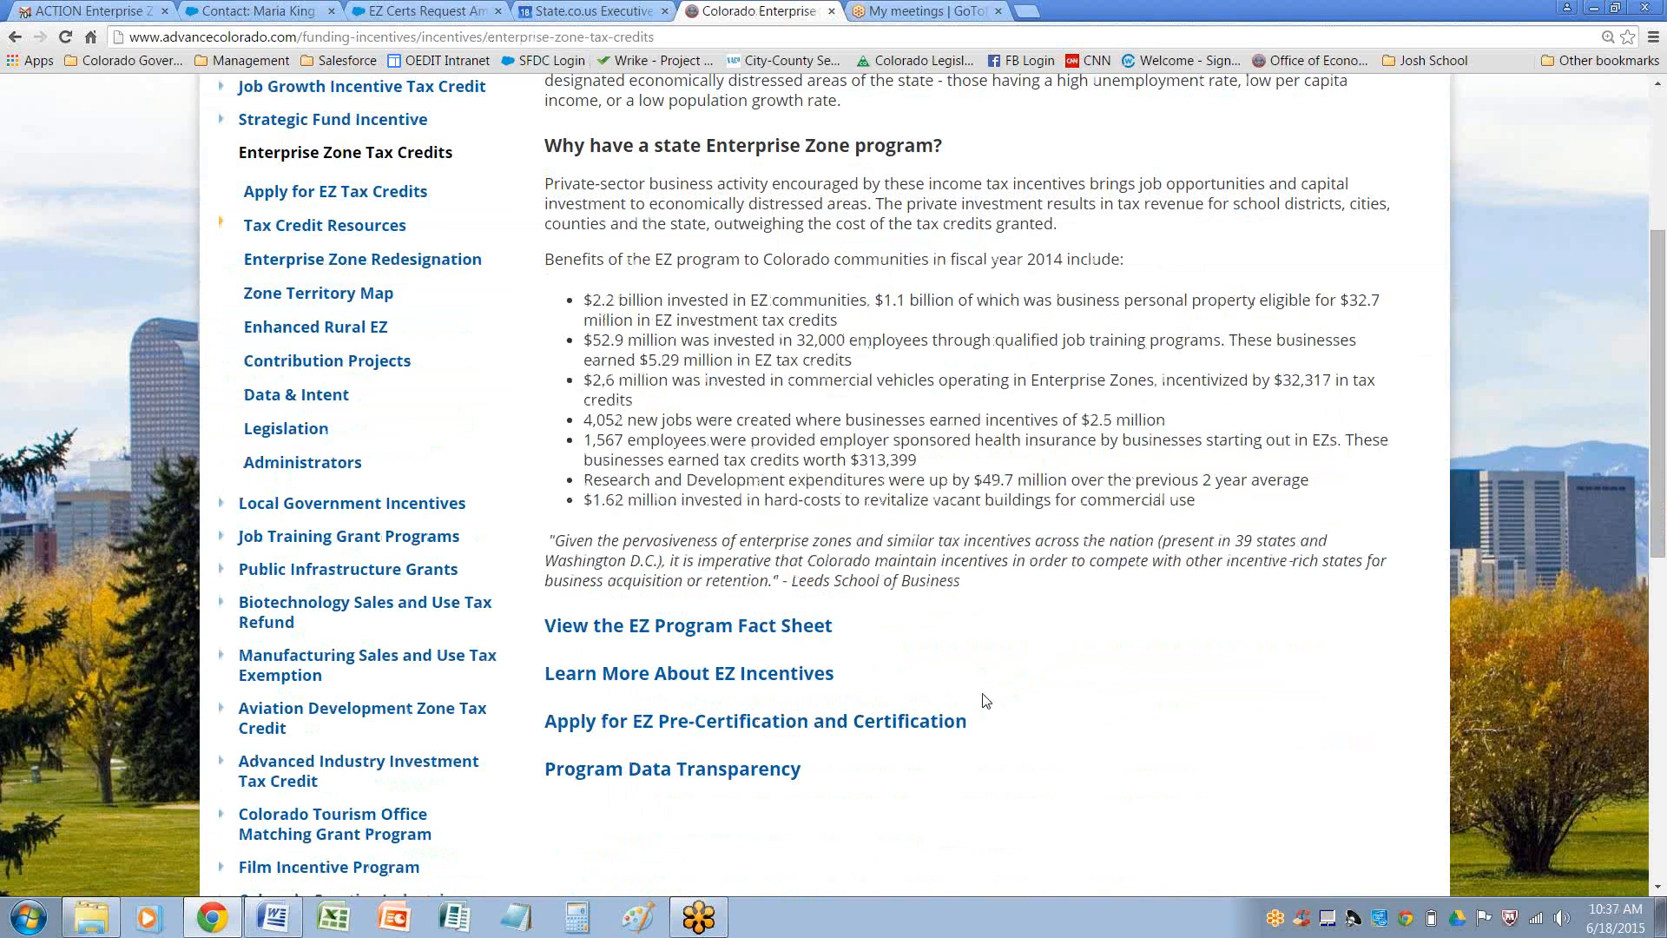
{"action": "left_click", "coordinate": [746, 724]}
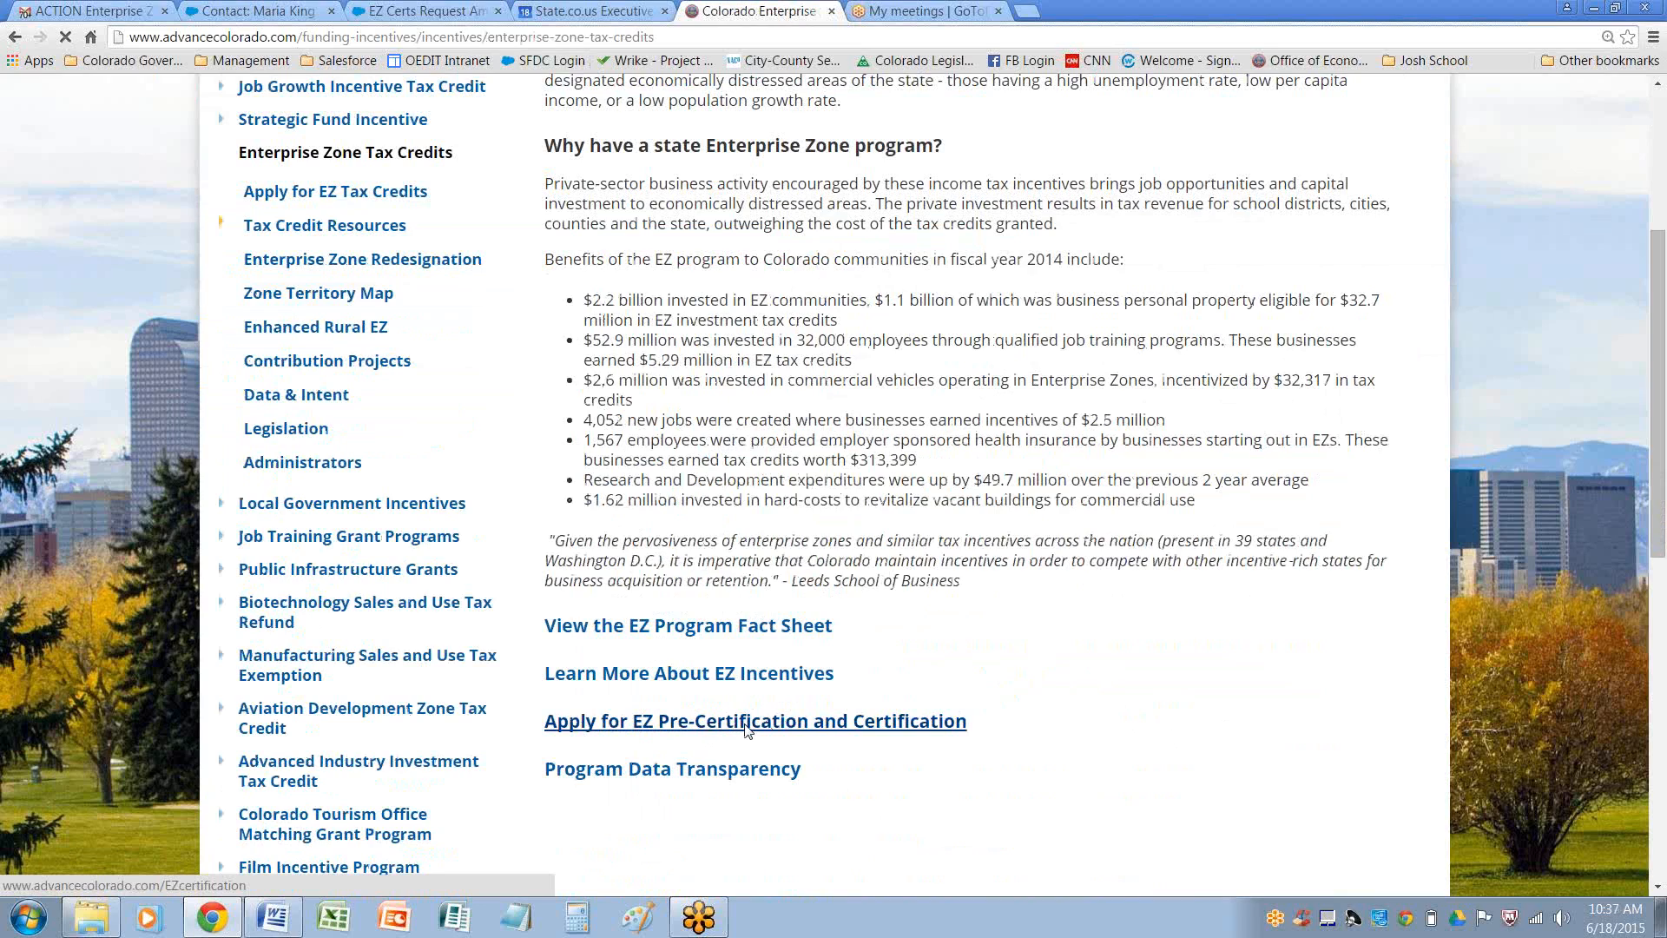
{"action": "scroll", "coordinate": [1126, 631], "scroll_direction": "down", "scroll_amount": 8}
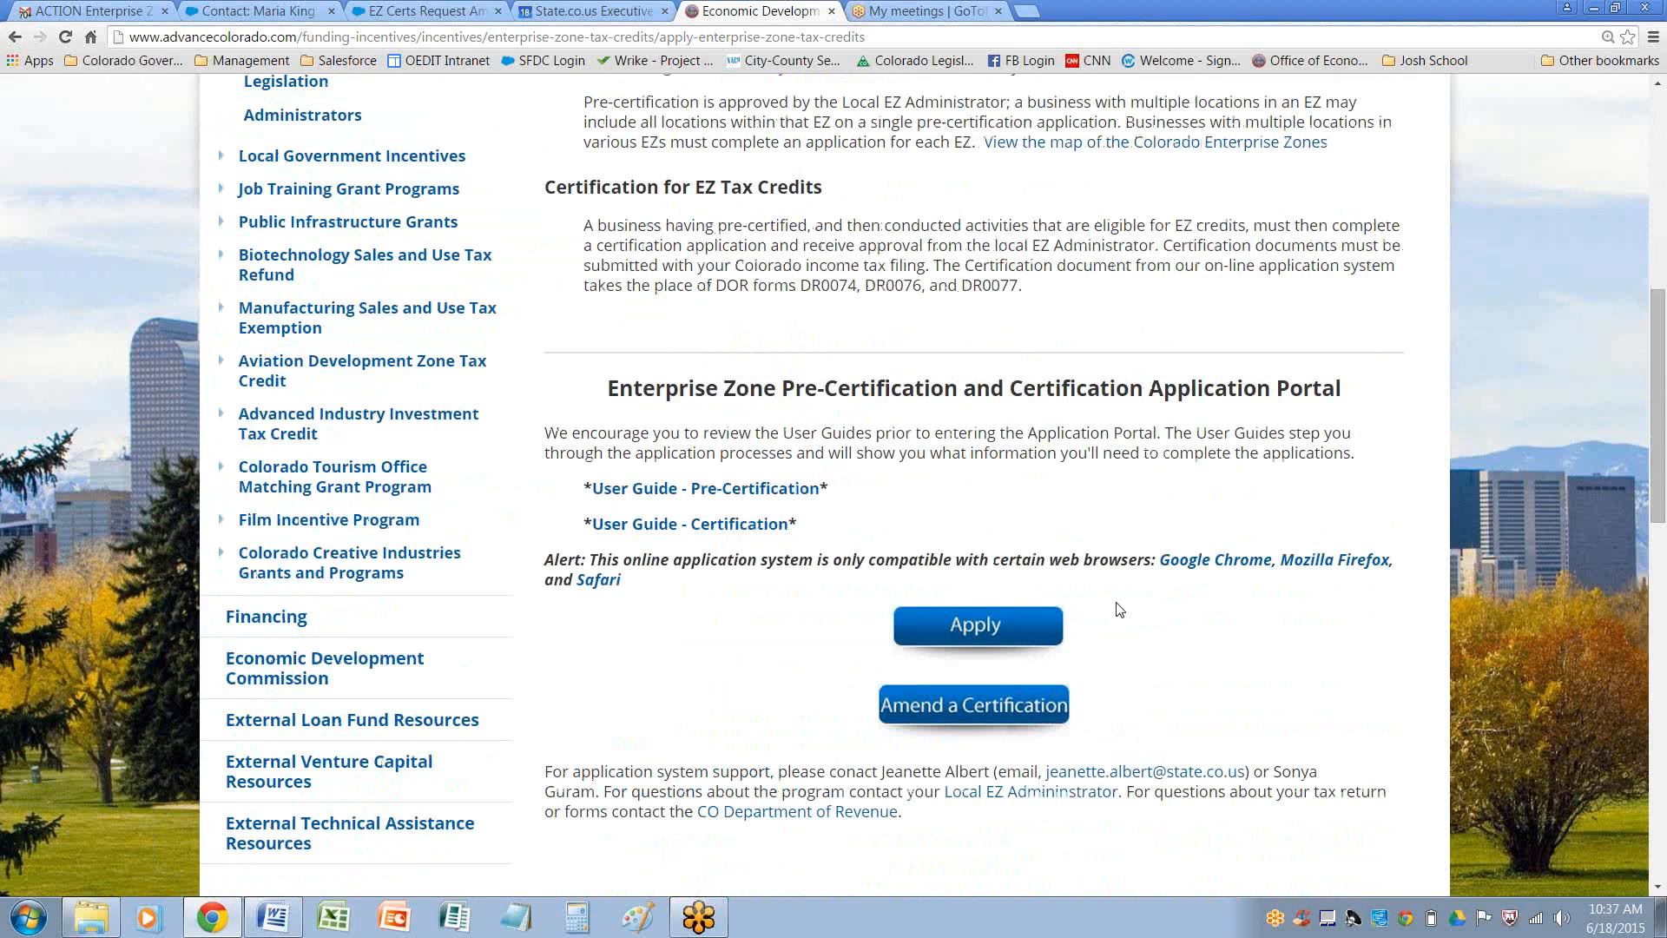
{"action": "left_click", "coordinate": [983, 709]}
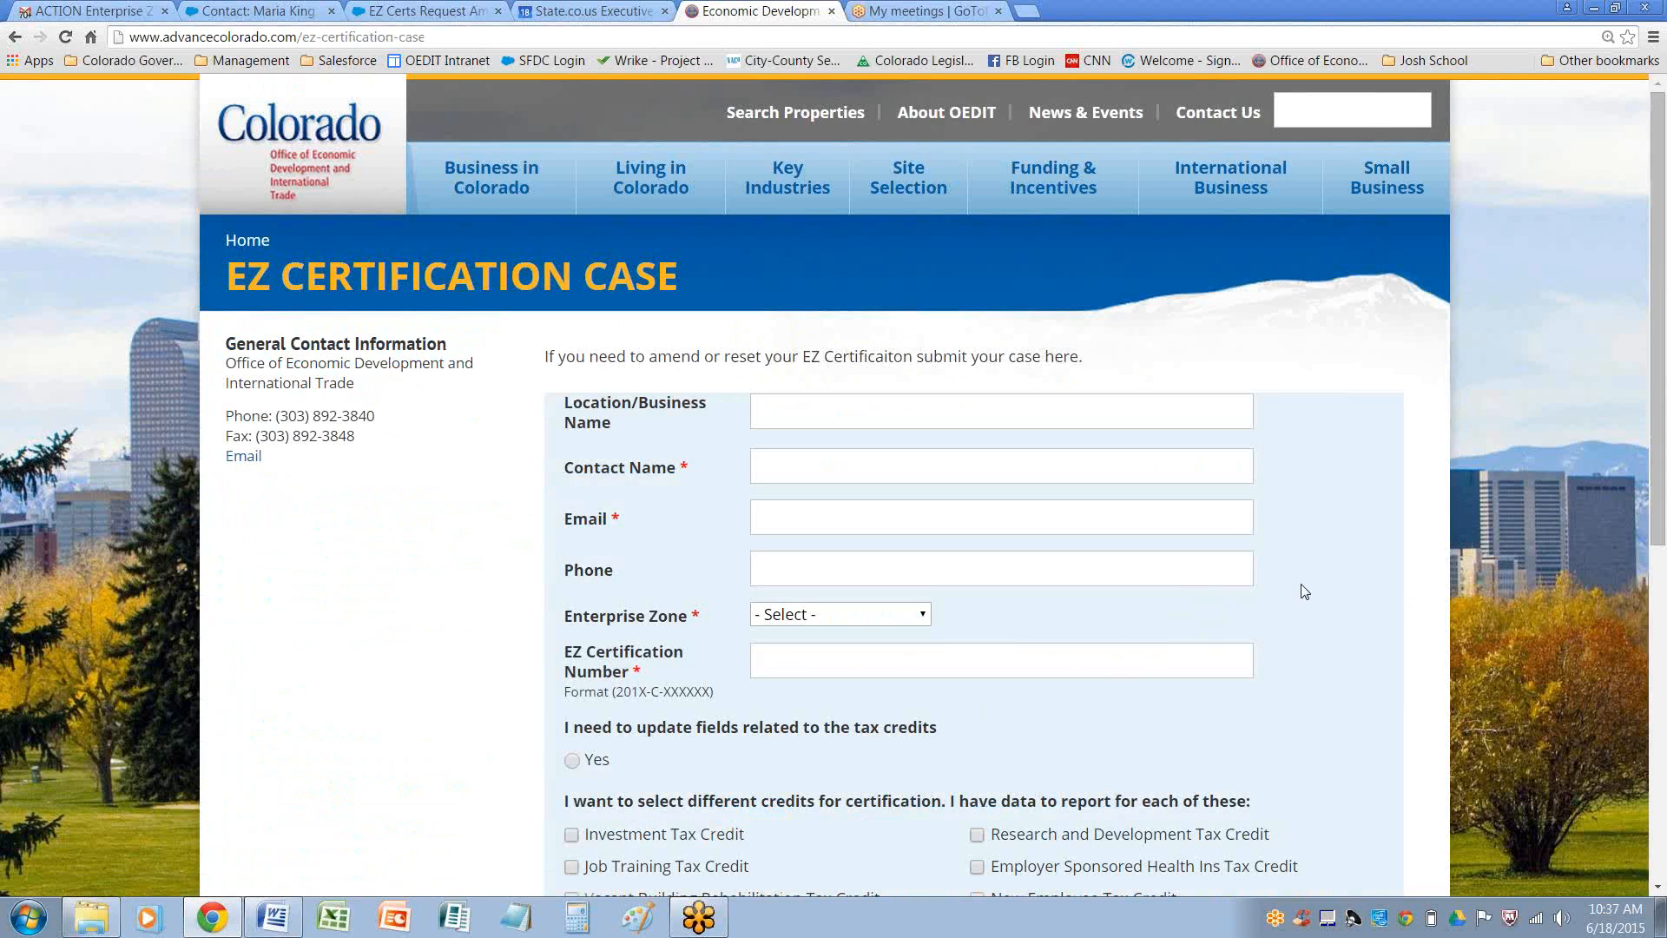
{"action": "scroll", "coordinate": [1305, 591], "scroll_direction": "down", "scroll_amount": 1}
{"action": "scroll", "coordinate": [1304, 592], "scroll_direction": "down", "scroll_amount": 1}
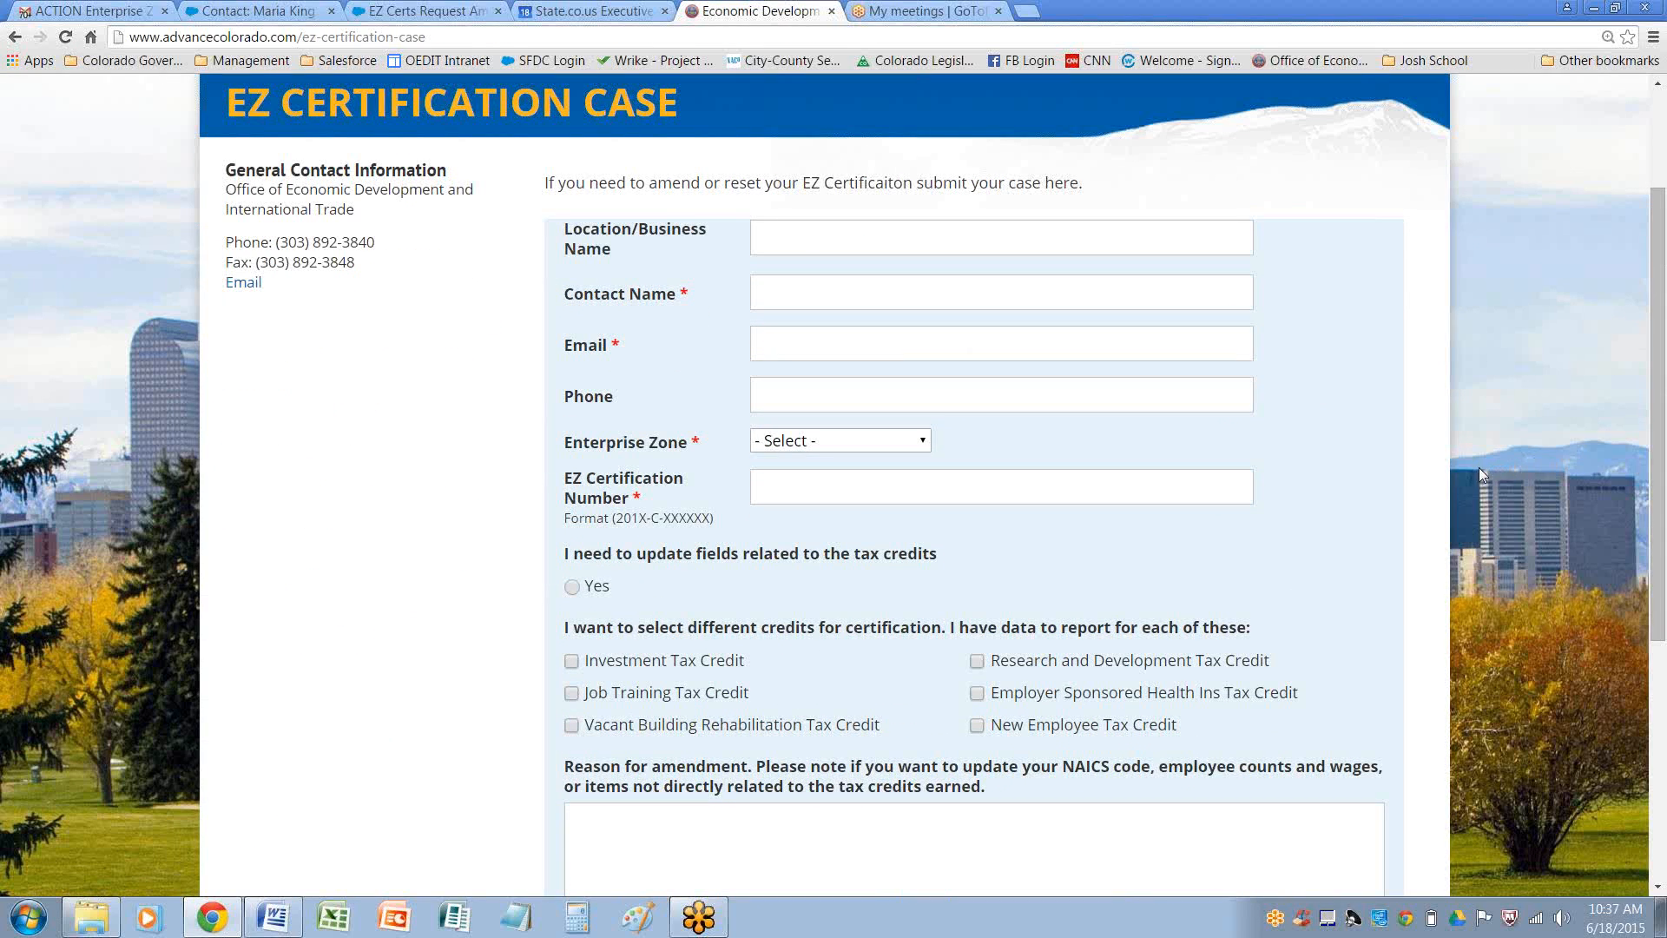